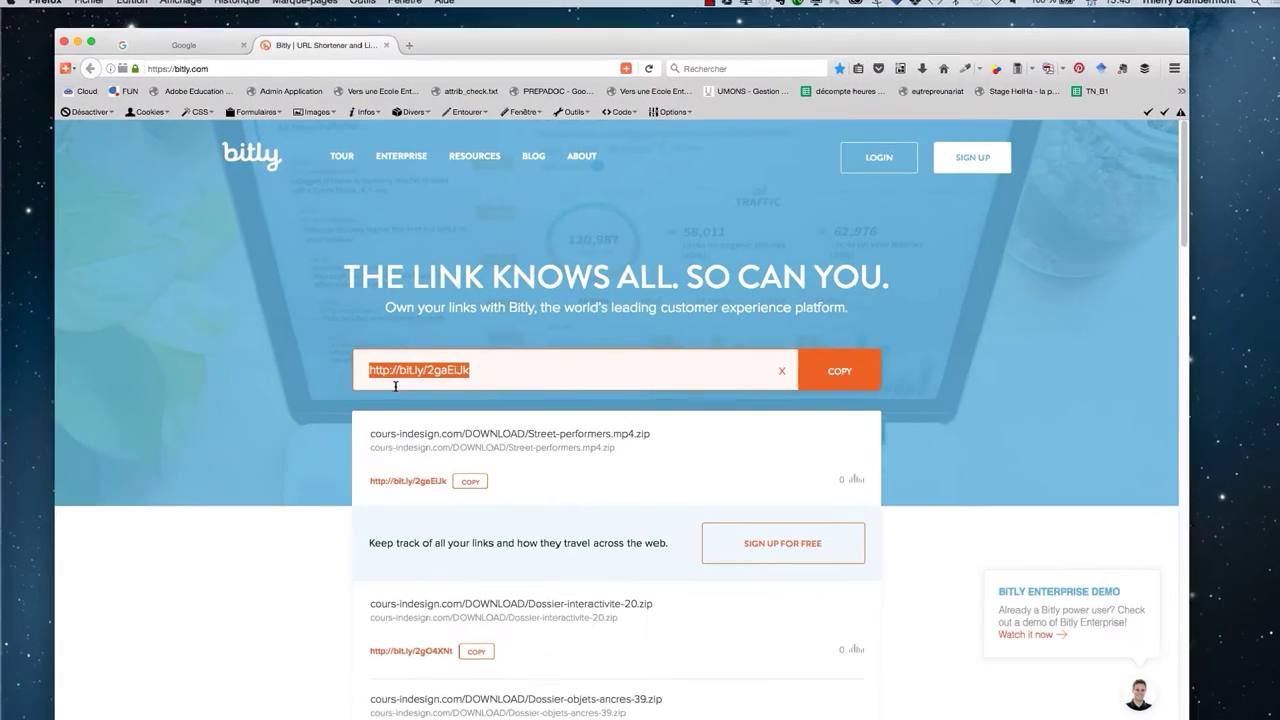
Step: Switch from Firefox to Photoshop CC with Cmd+Tab
{"action": "key", "text": "super+Tab"}
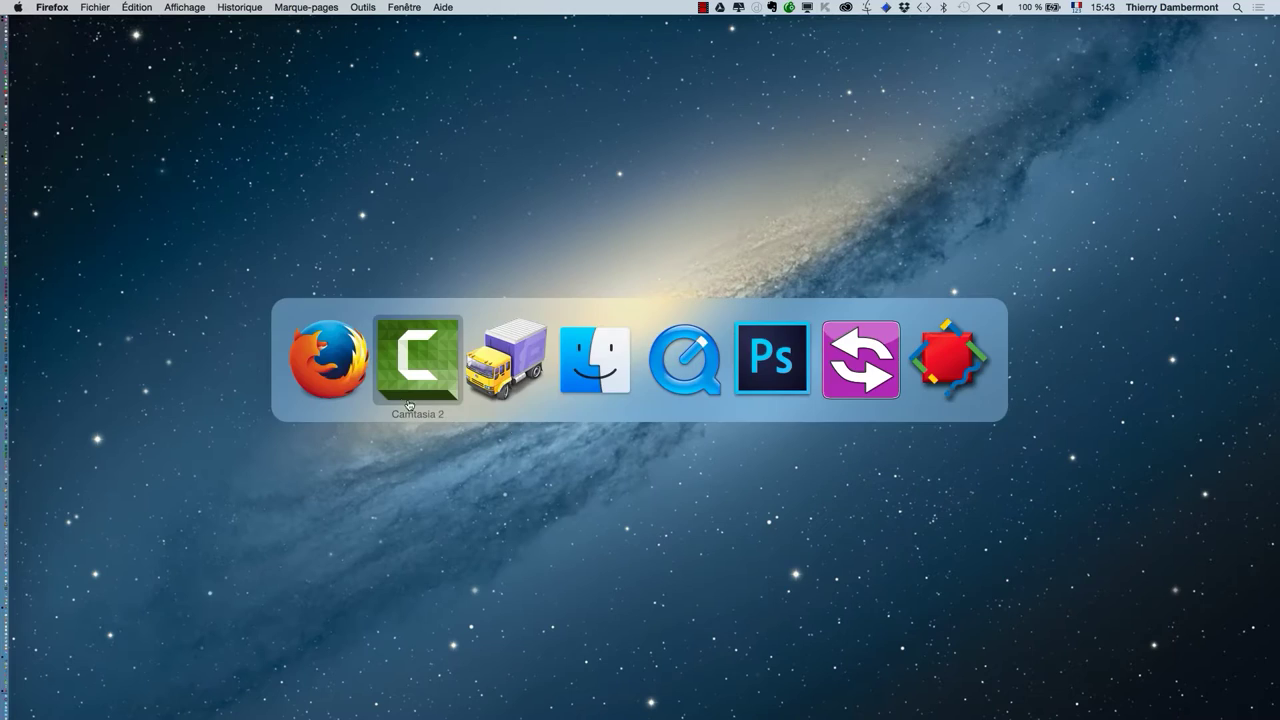
{"action": "key", "text": "super+Tab"}
{"action": "key", "text": "super+Tab"}
{"action": "key", "text": "super+Tab"}
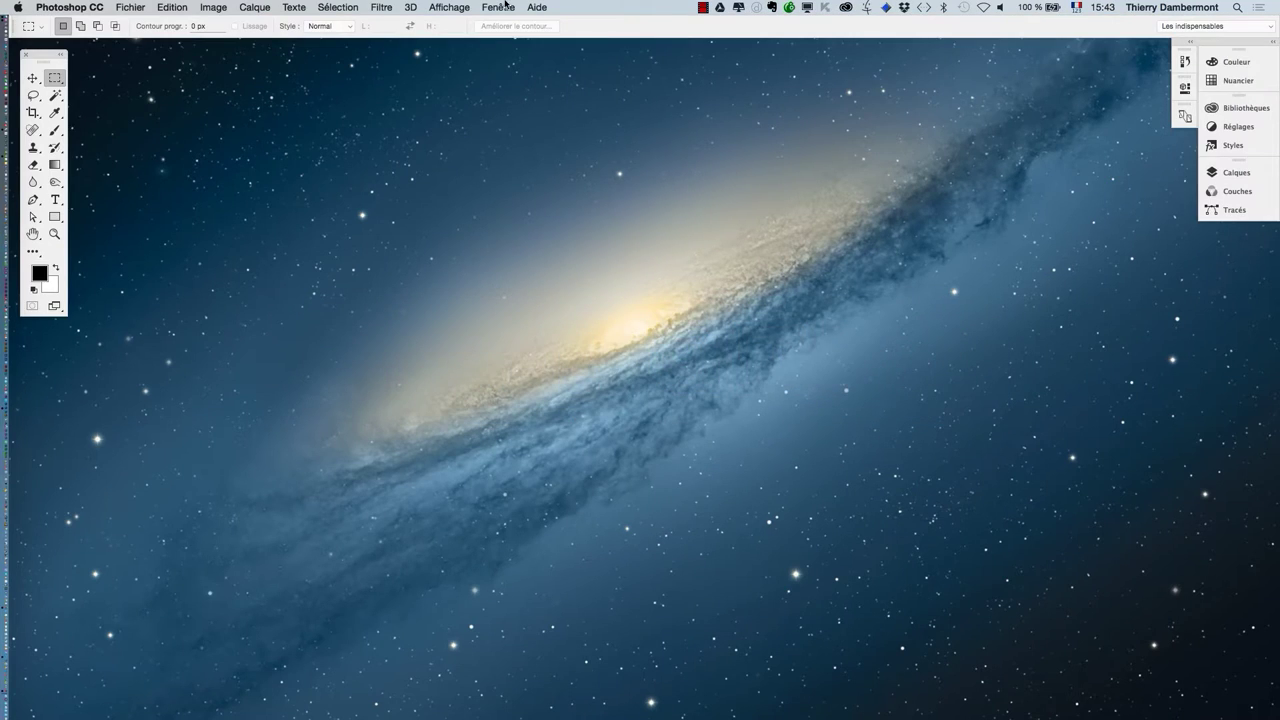
Step: Show the Montage timeline as a floating panel stretched across the bottom of the screen
{"action": "left_click", "coordinate": [505, 5]}
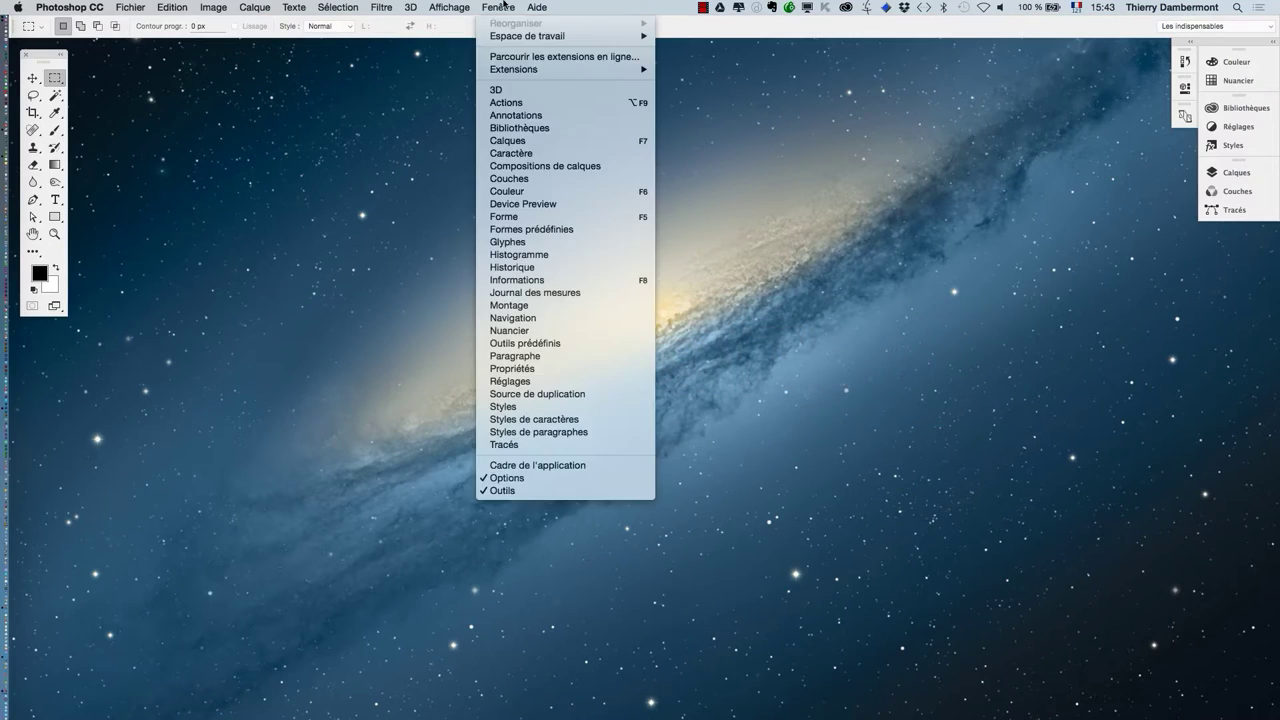
{"action": "left_click", "coordinate": [554, 306]}
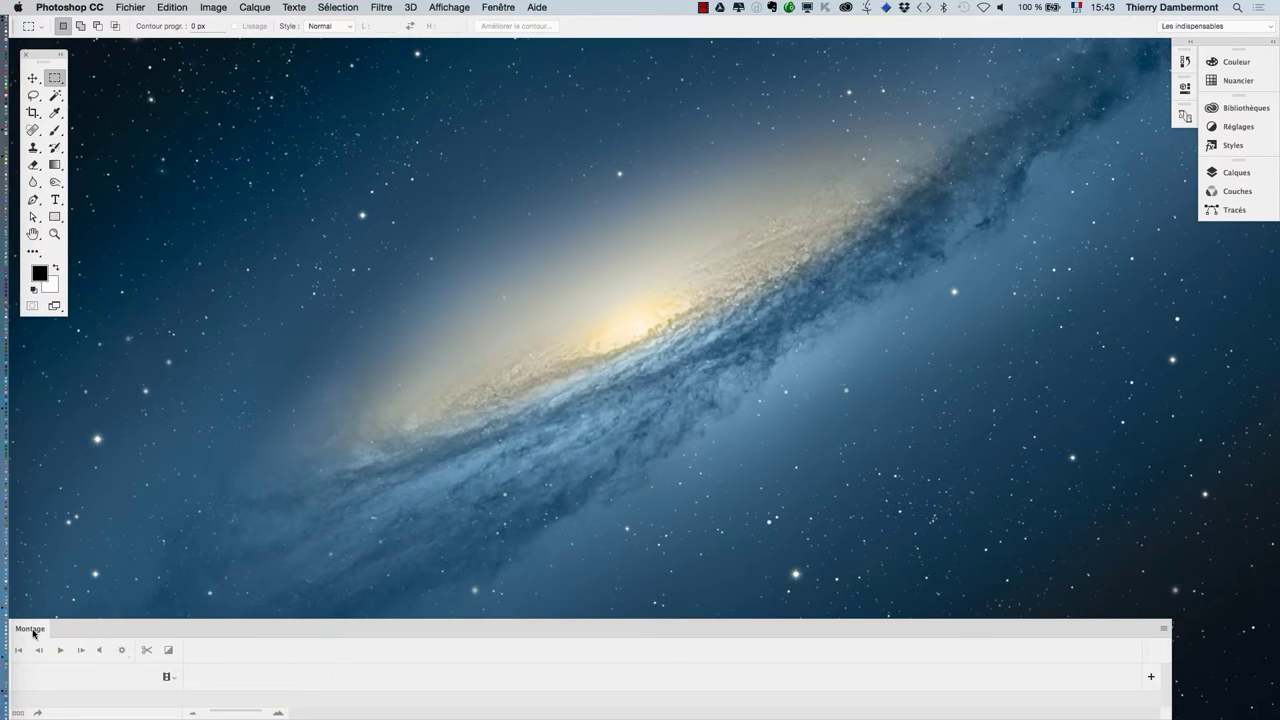
{"action": "left_click_drag", "start_coordinate": [33, 632], "coordinate": [111, 580]}
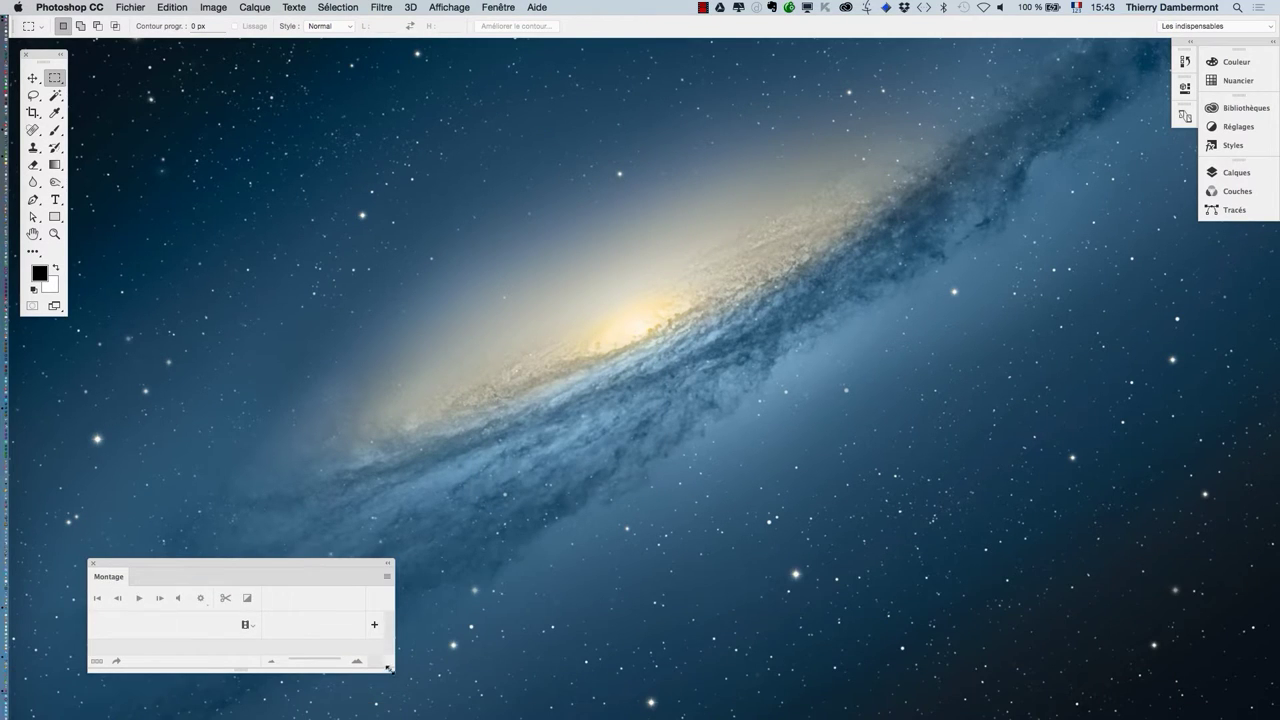
{"action": "left_click_drag", "start_coordinate": [389, 668], "coordinate": [1268, 680]}
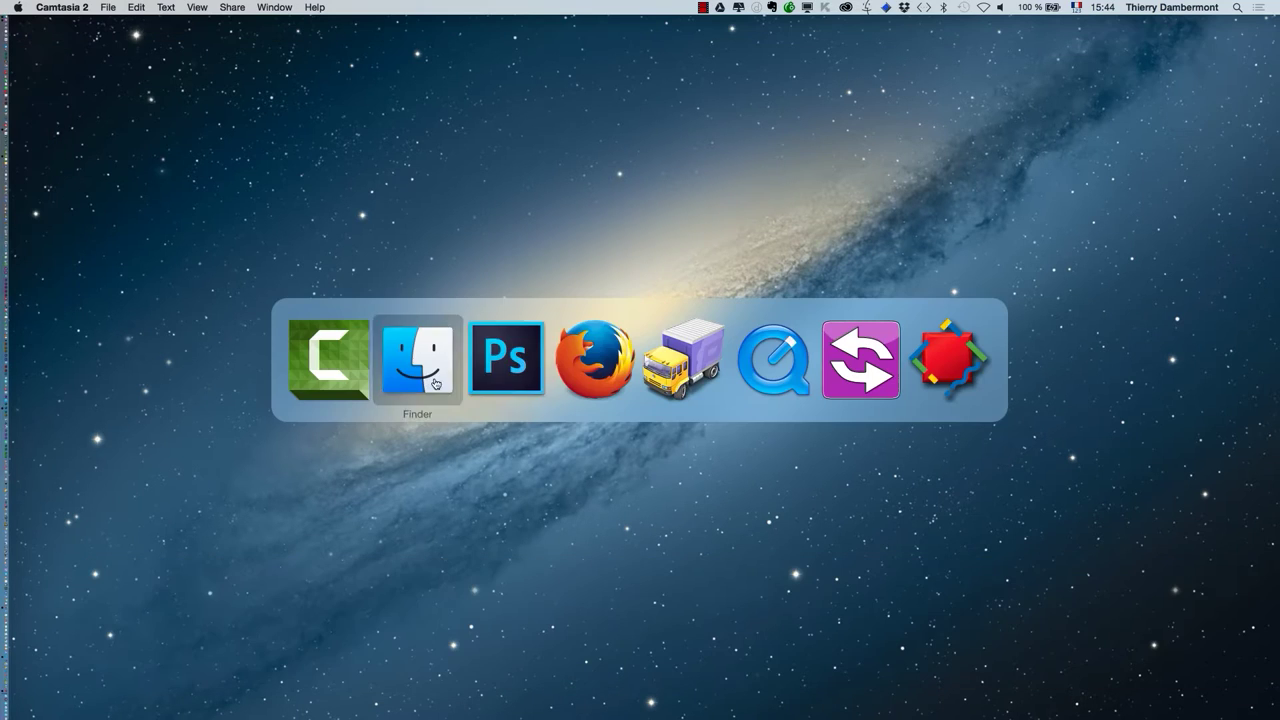
{"action": "left_click", "coordinate": [515, 360]}
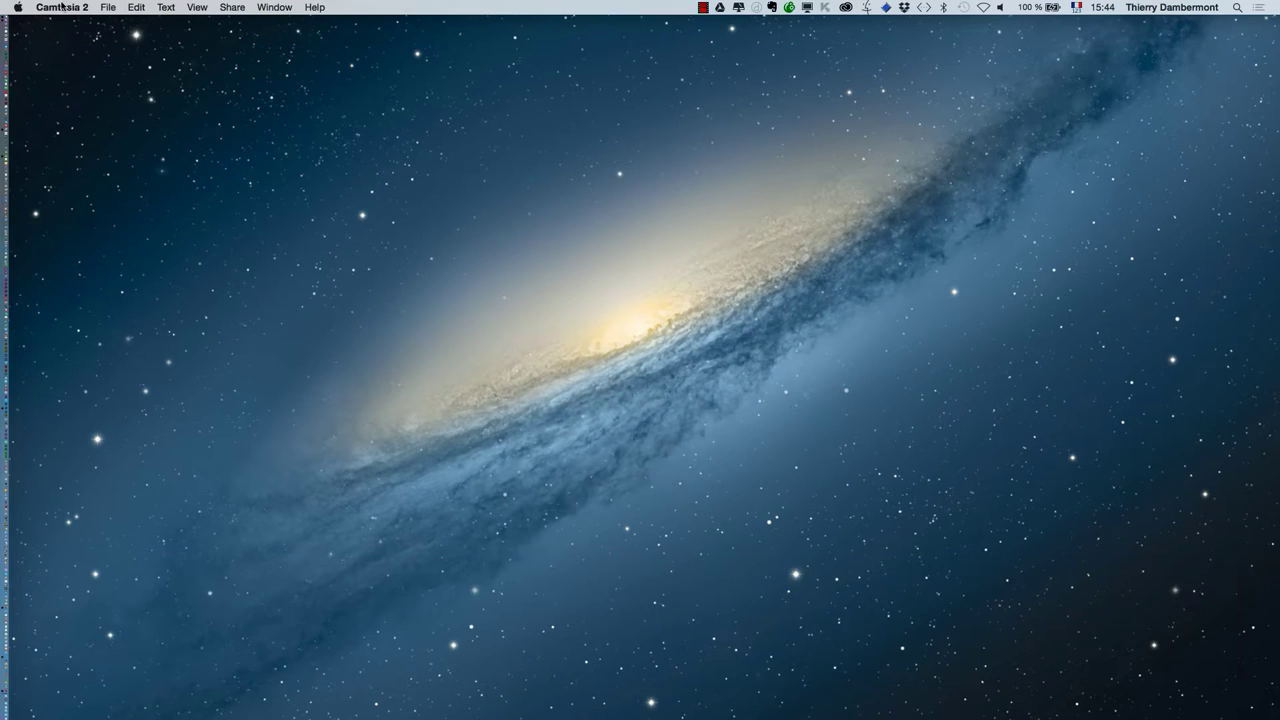
{"action": "key", "text": "super+Tab"}
Step: Open the Street performers in Paris MP4 from the video dans Photoshop folder
{"action": "left_click", "coordinate": [70, 7]}
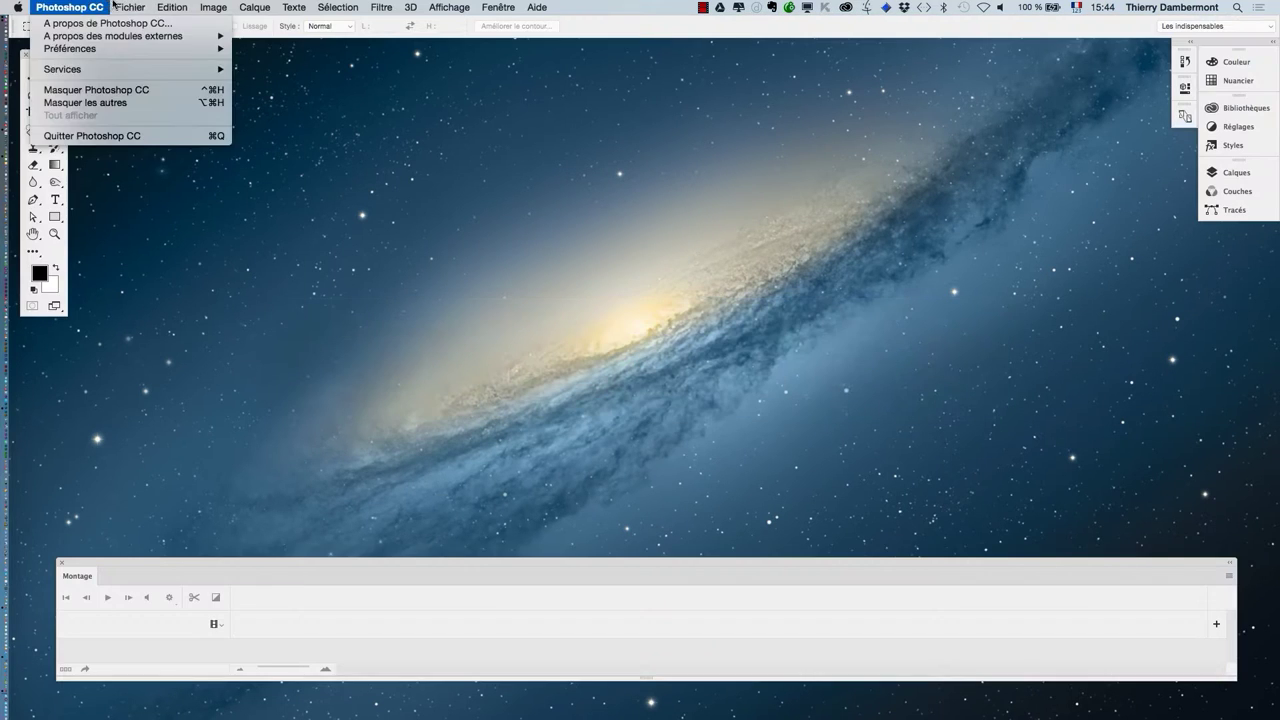
{"action": "left_click", "coordinate": [139, 37]}
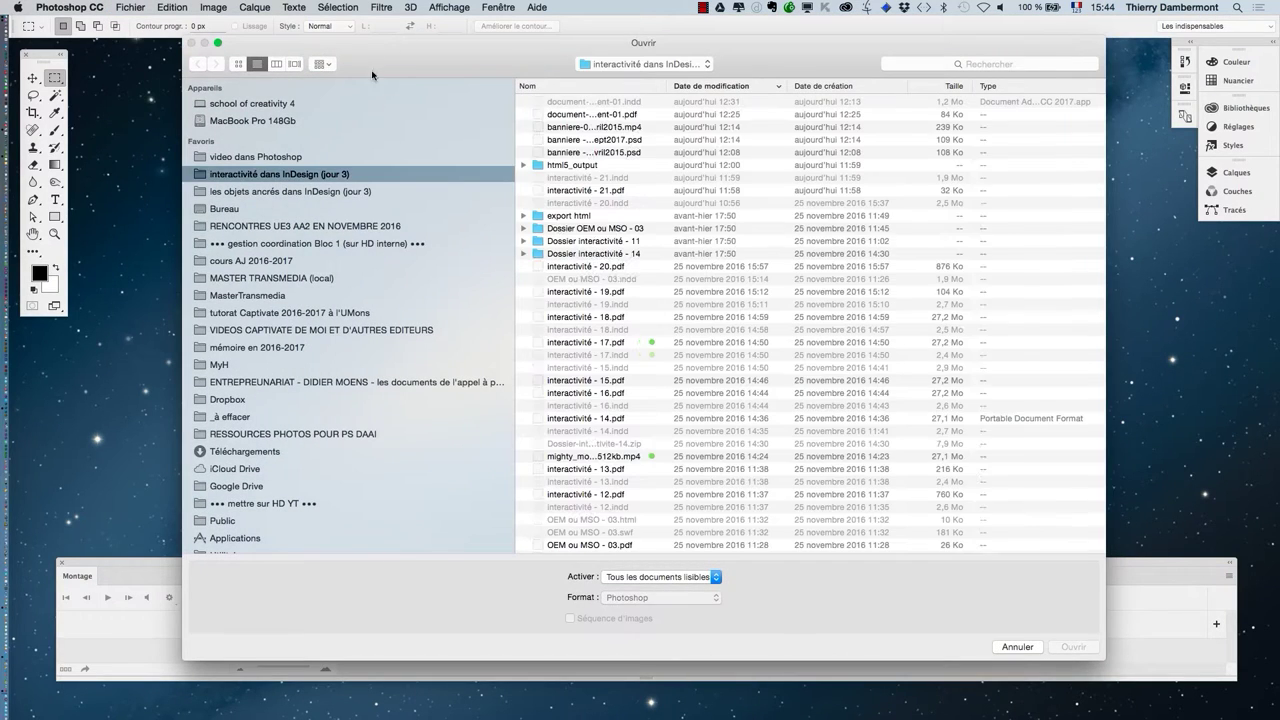
{"action": "left_click", "coordinate": [330, 156]}
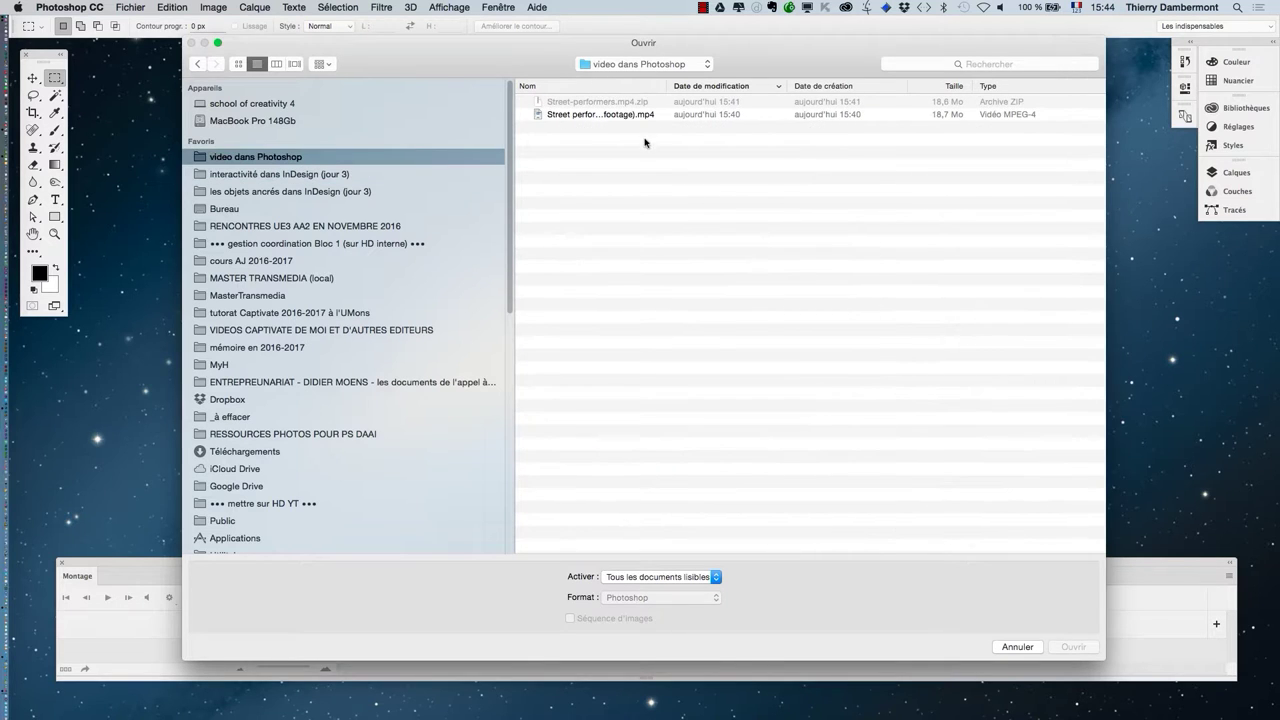
{"action": "left_click", "coordinate": [637, 117]}
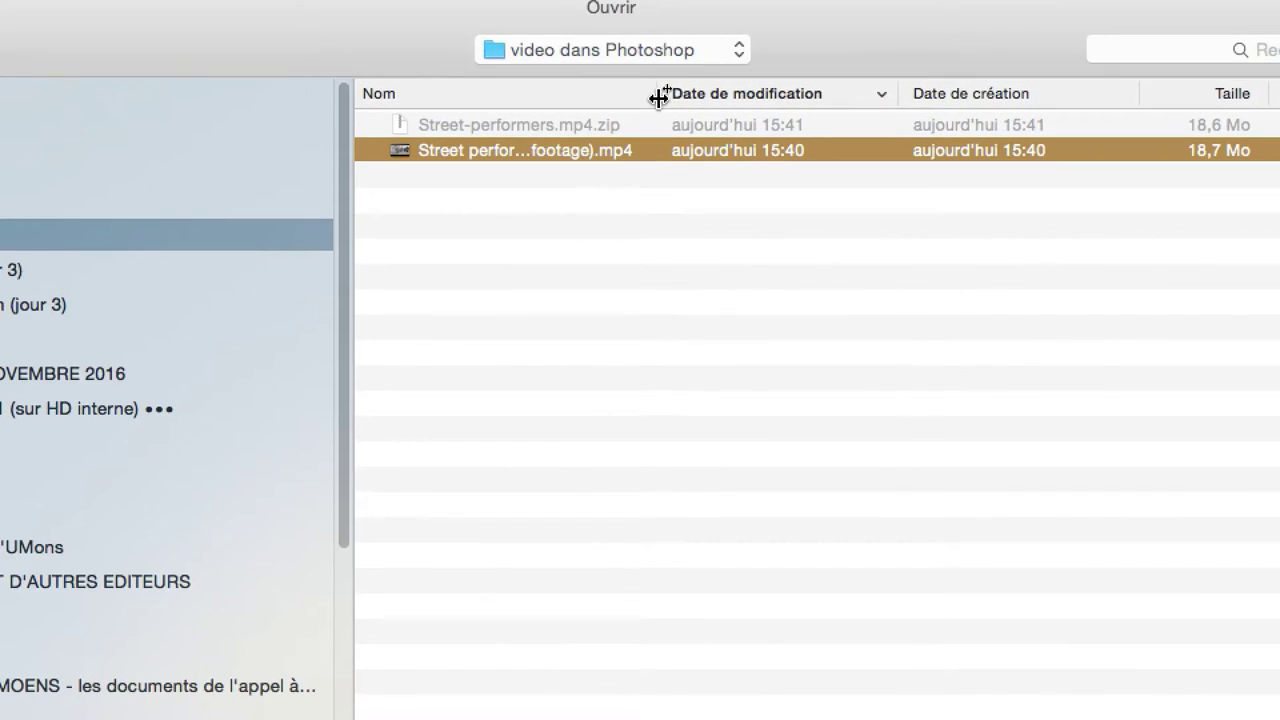
{"action": "left_click_drag", "start_coordinate": [659, 97], "coordinate": [1125, 97]}
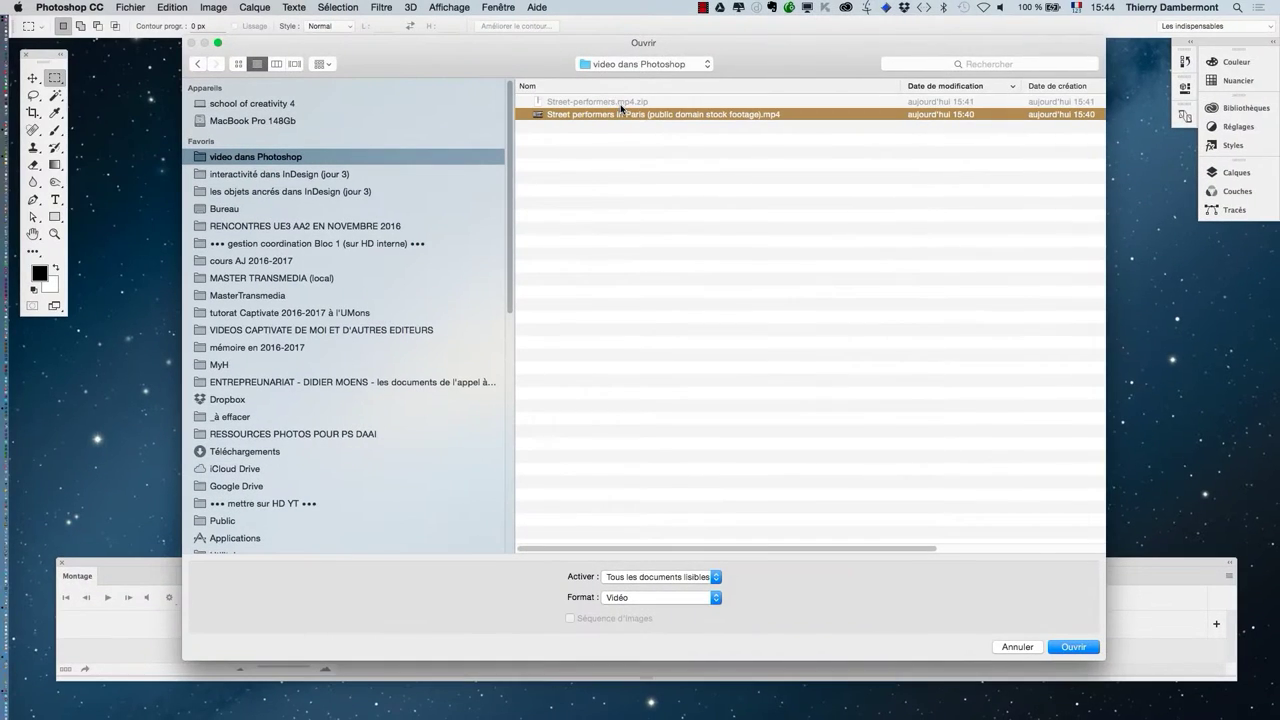
{"action": "left_click", "coordinate": [1068, 648]}
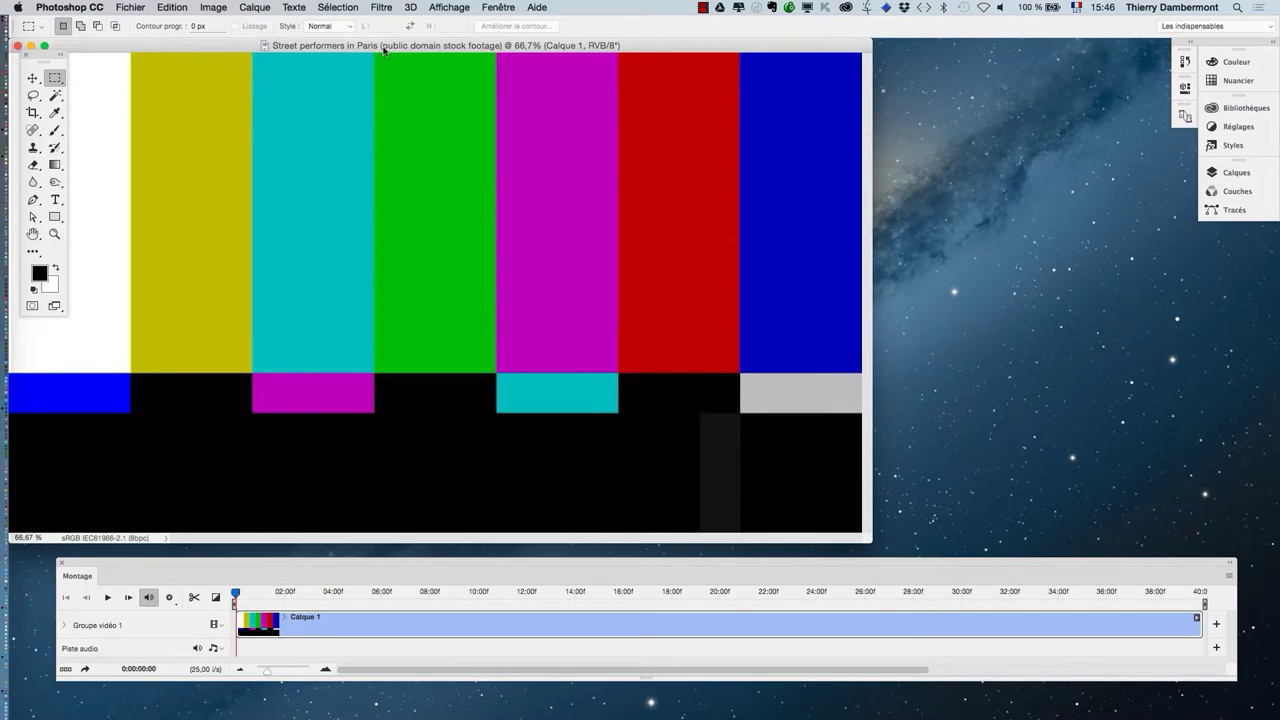
Step: Move the document window right and briefly play the video
{"action": "left_click_drag", "start_coordinate": [384, 50], "coordinate": [512, 56]}
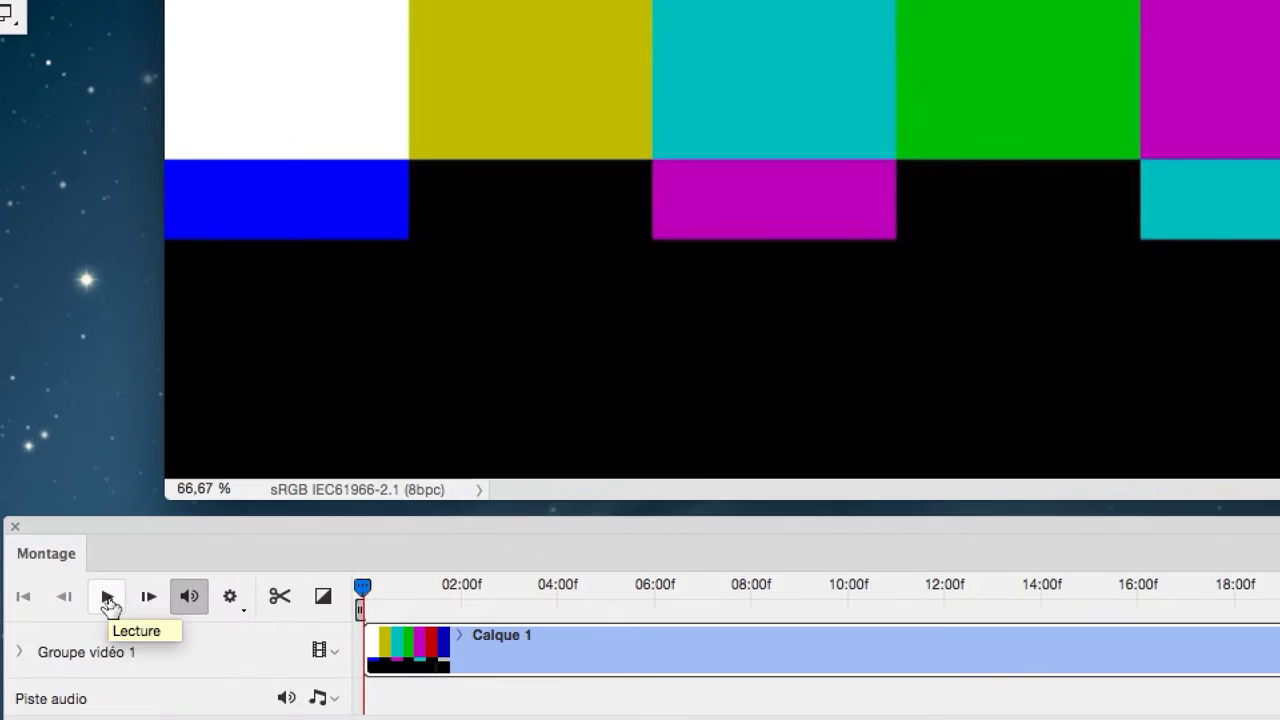
{"action": "left_click", "coordinate": [108, 600]}
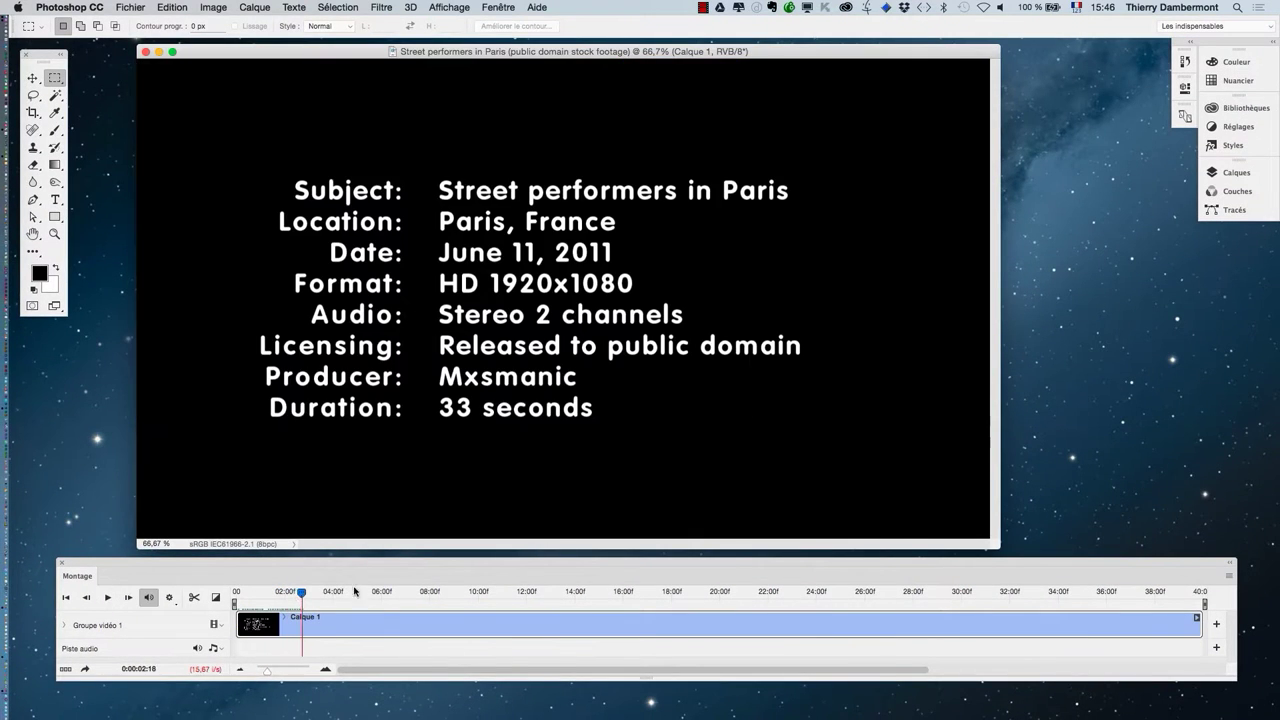
{"action": "left_click", "coordinate": [454, 593]}
Step: Scrub the playhead to 0:00:07:04, where the title card gives way to street footage
{"action": "left_click_drag", "start_coordinate": [452, 593], "coordinate": [1065, 590]}
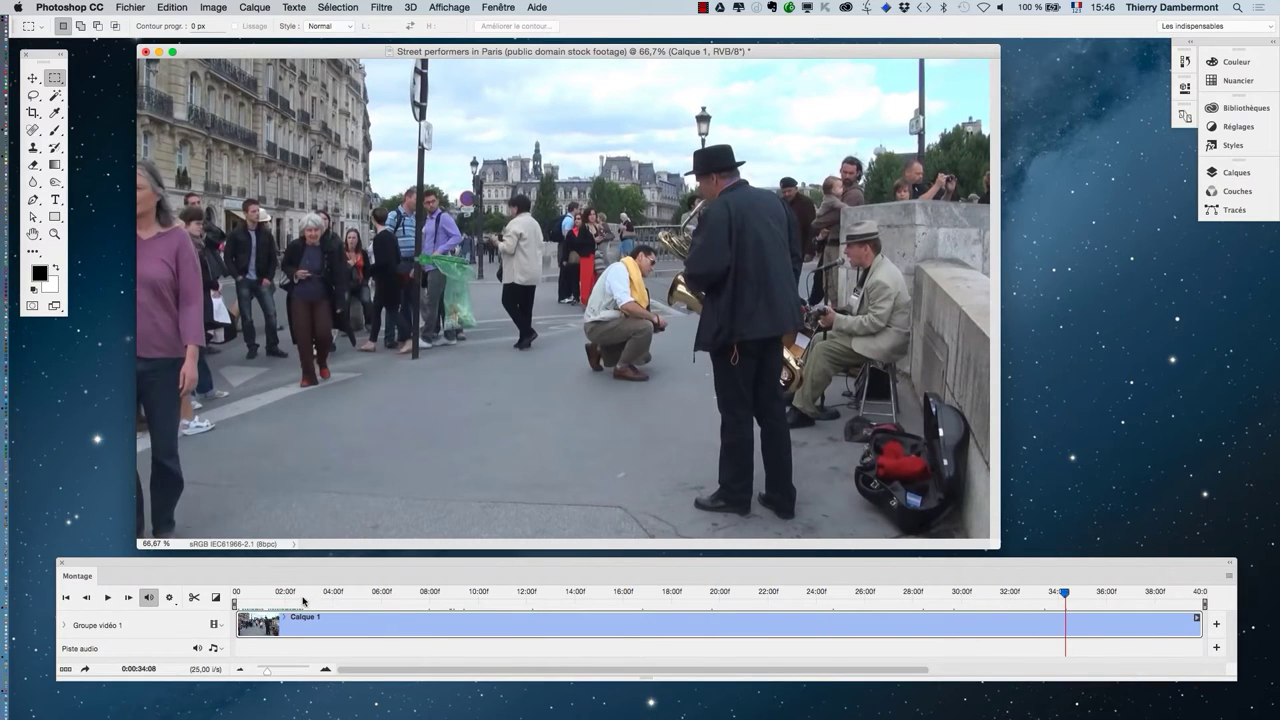
{"action": "mouse_move", "coordinate": [1065, 598]}
{"action": "left_mouse_down"}
{"action": "mouse_move", "coordinate": [300, 592]}
{"action": "mouse_move", "coordinate": [405, 598]}
{"action": "left_mouse_up"}
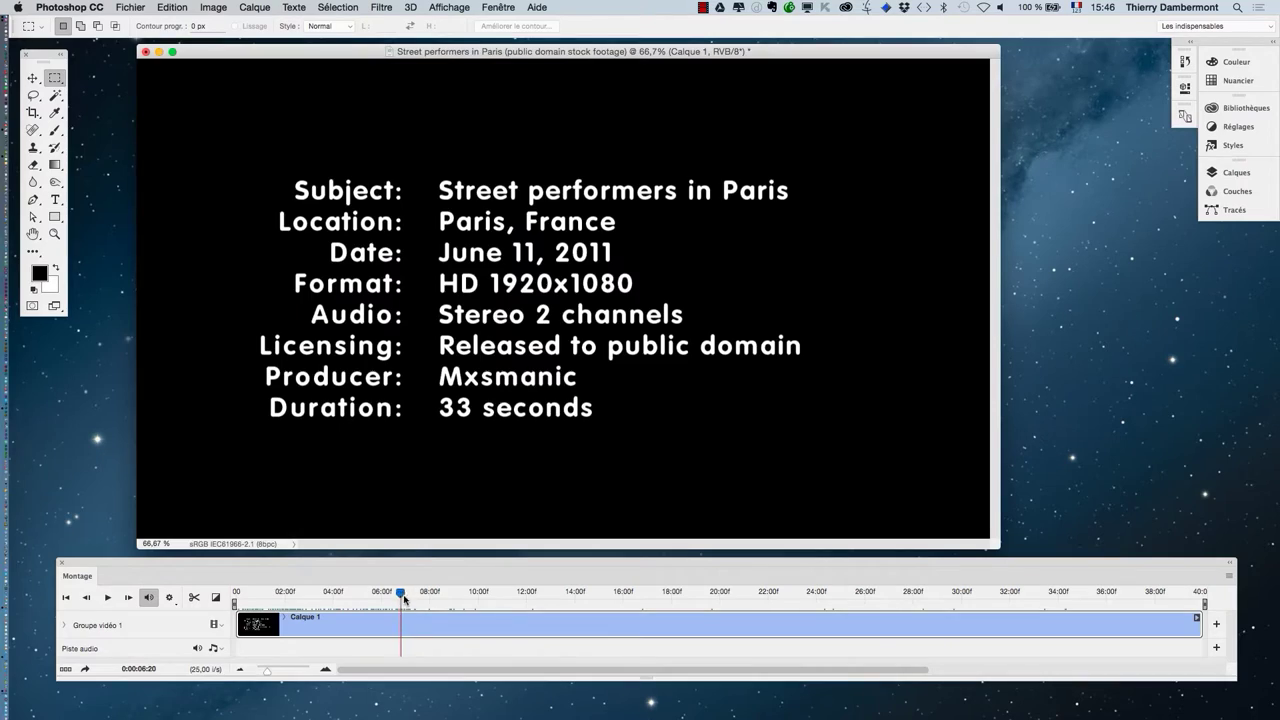
{"action": "left_click_drag", "start_coordinate": [405, 598], "coordinate": [408, 598]}
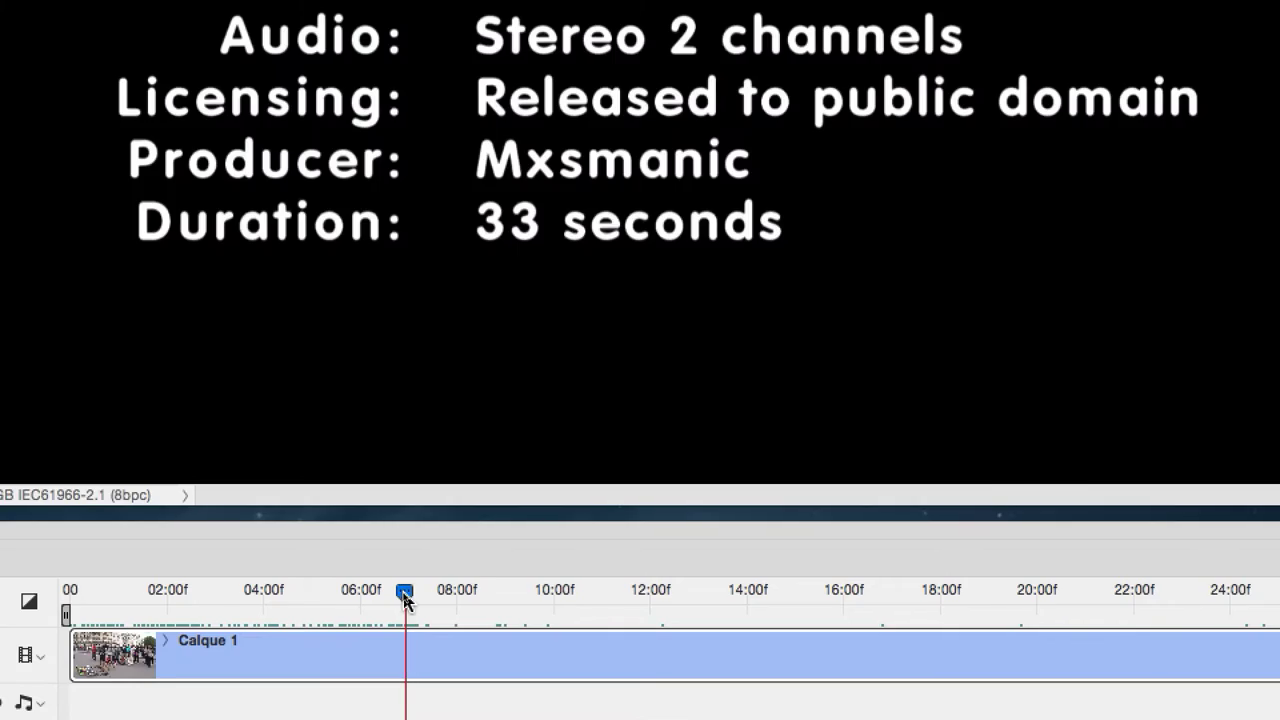
{"action": "left_click_drag", "start_coordinate": [409, 598], "coordinate": [413, 598]}
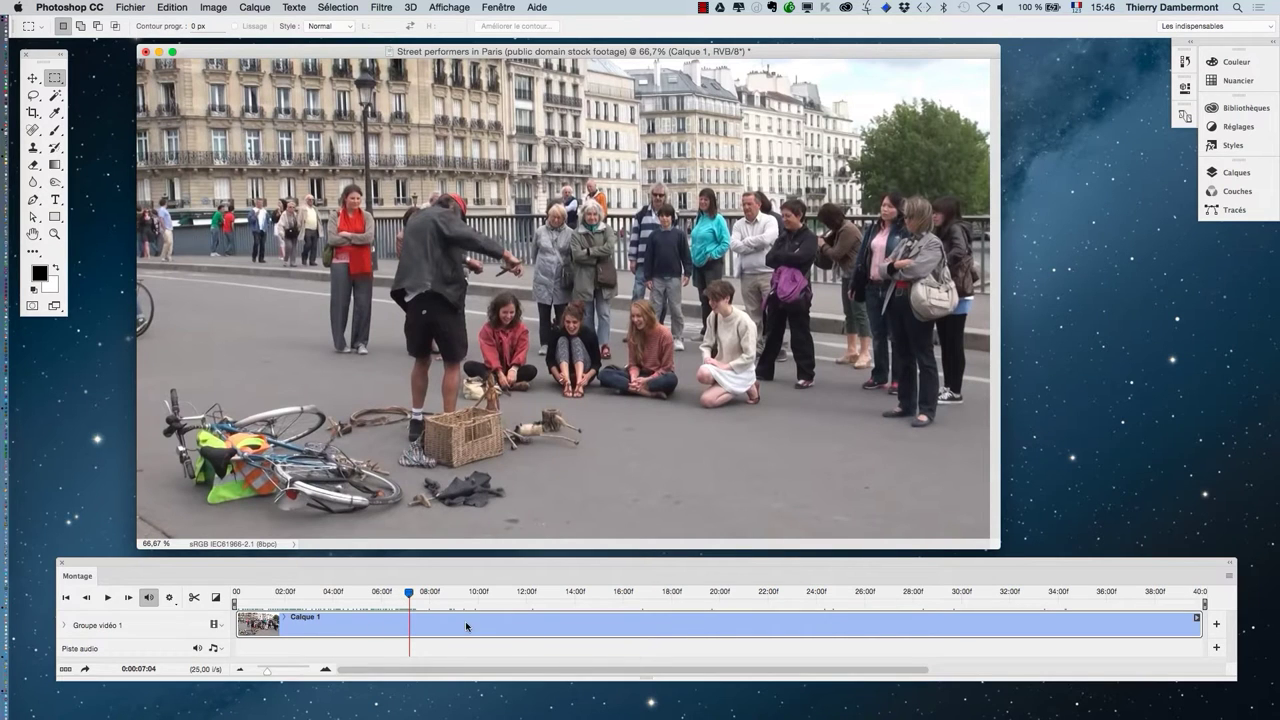
Step: Cut the clip at the 07:04 playhead with the scissors, creating Calque 1 copie
{"action": "left_click", "coordinate": [195, 599]}
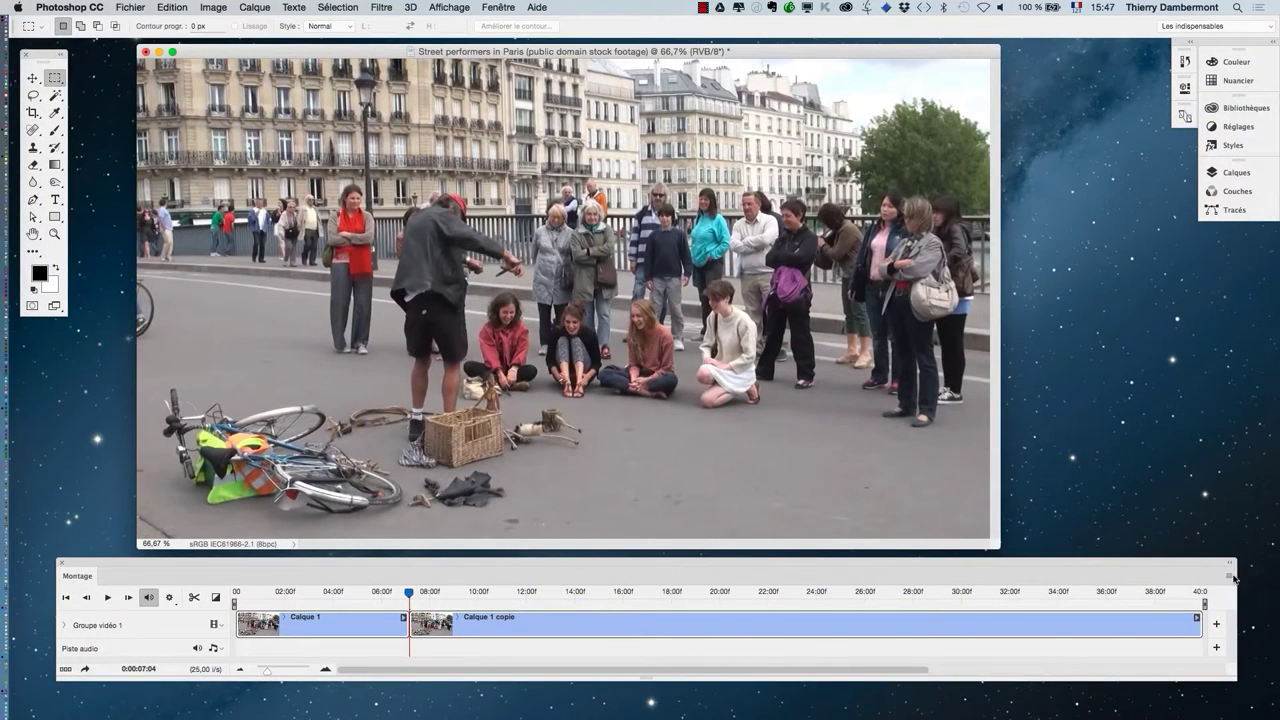
{"action": "left_click", "coordinate": [1230, 577]}
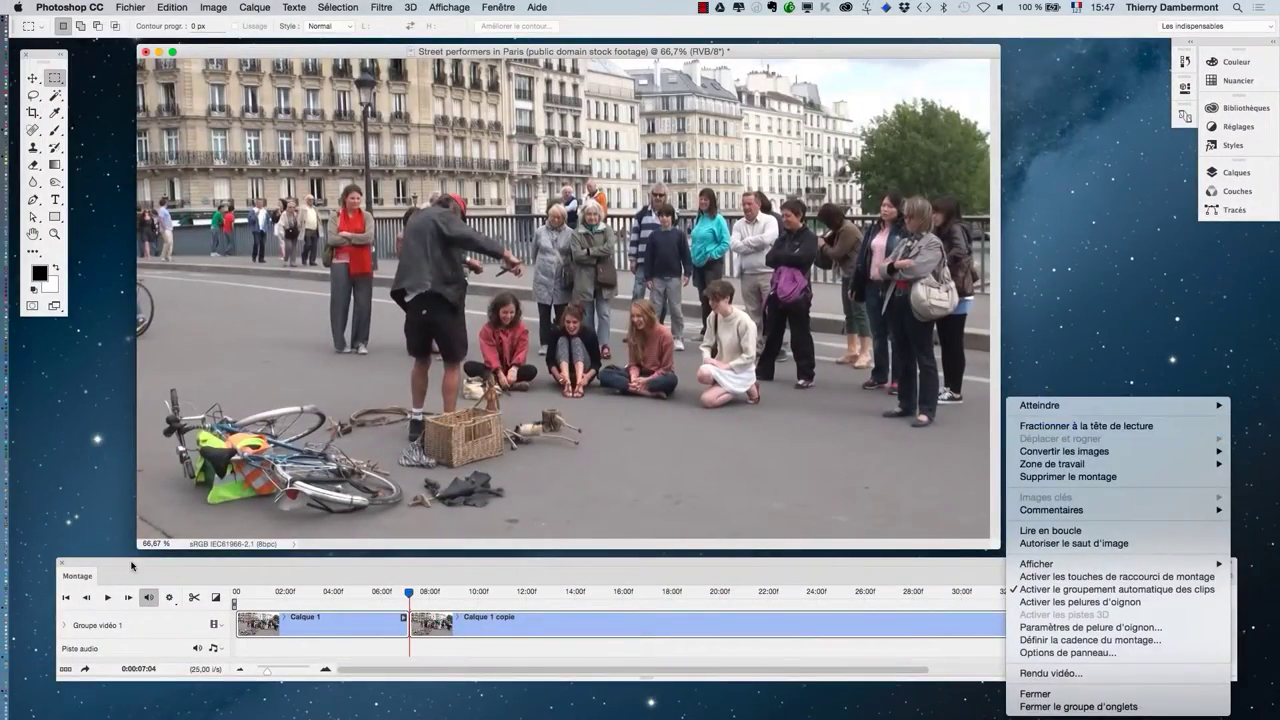
{"action": "left_click", "coordinate": [131, 566]}
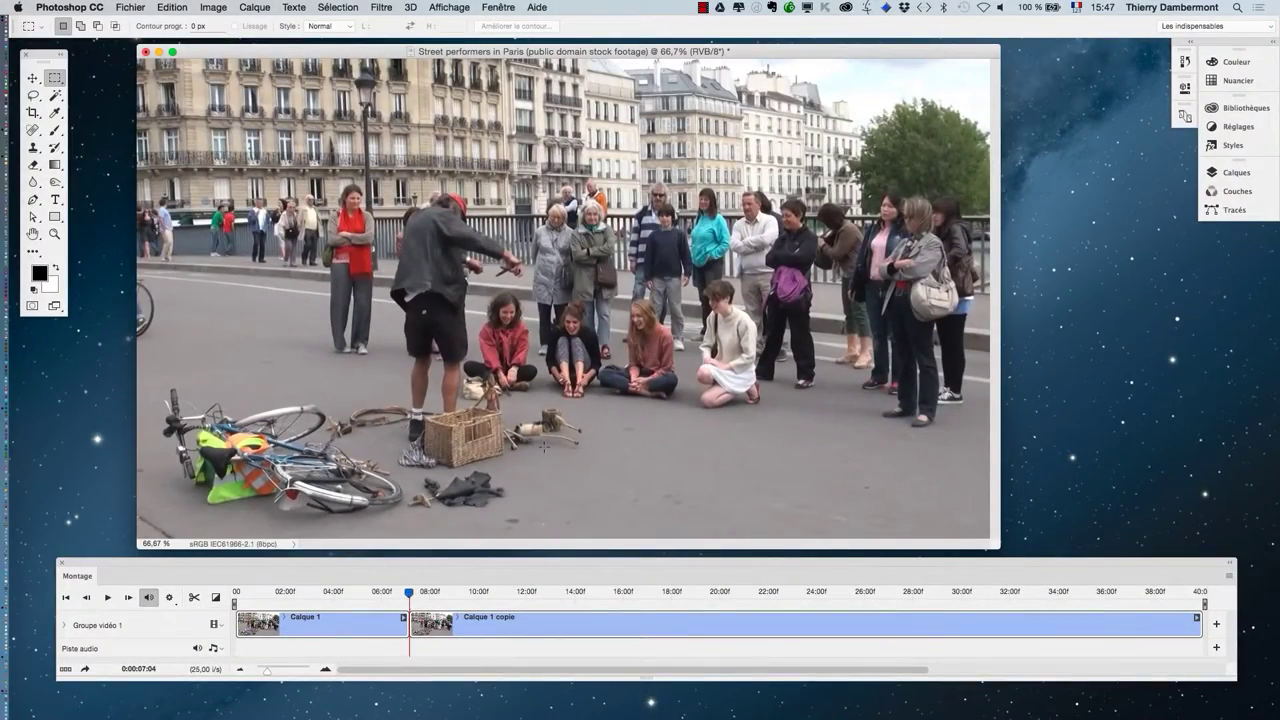
Step: Float the Calques panel, collapse Couches/Tracés, and enlarge it to show both layers
{"action": "left_click", "coordinate": [499, 8]}
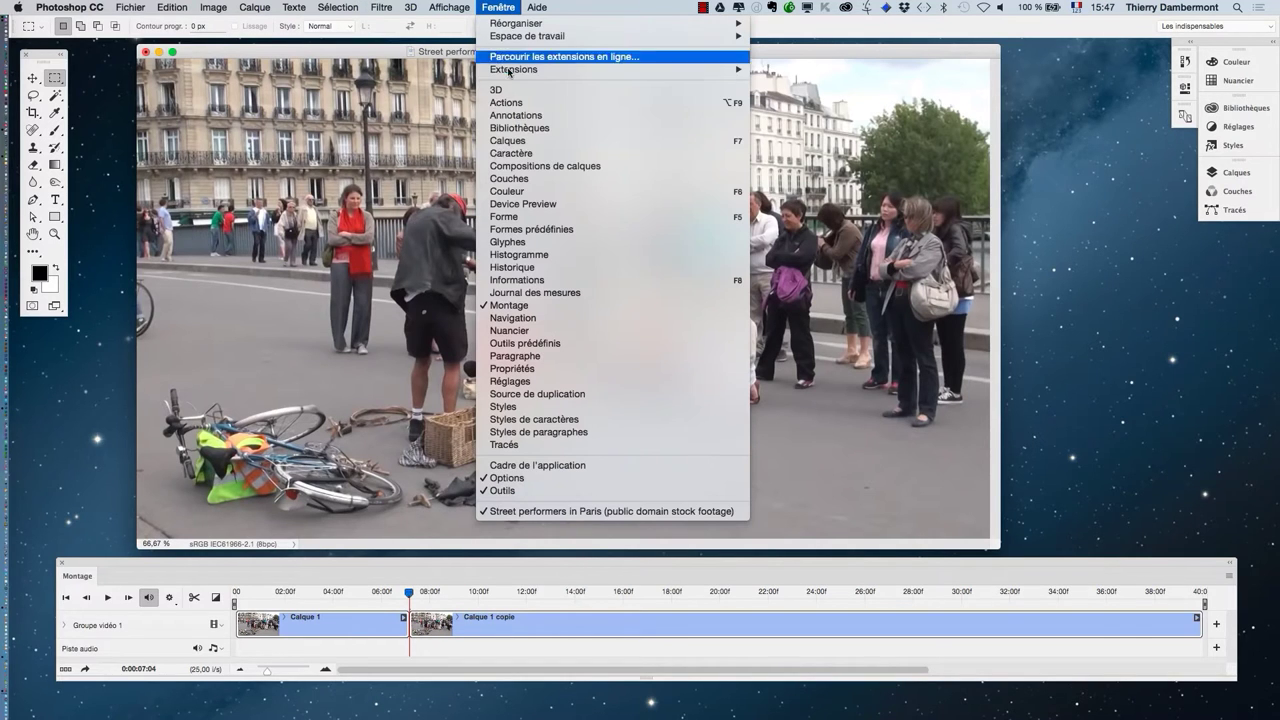
{"action": "left_click", "coordinate": [520, 141]}
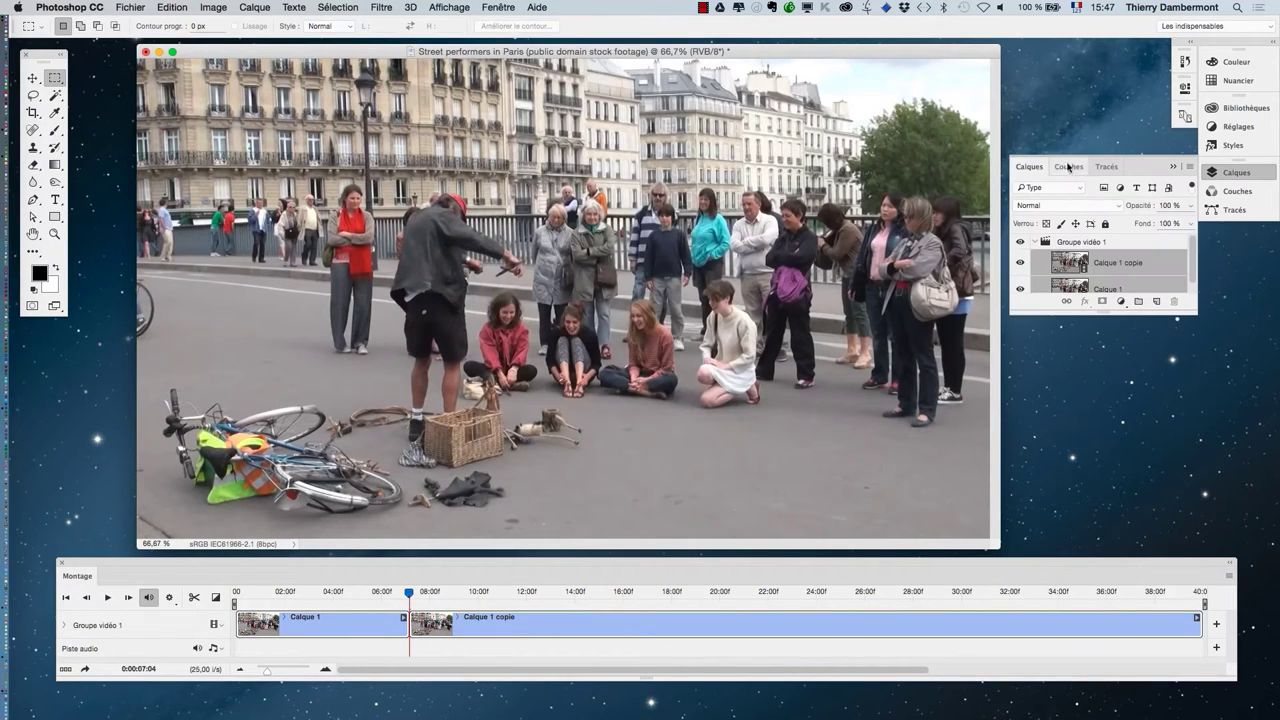
{"action": "left_click_drag", "start_coordinate": [1030, 166], "coordinate": [768, 174]}
{"action": "left_click", "coordinate": [1173, 166]}
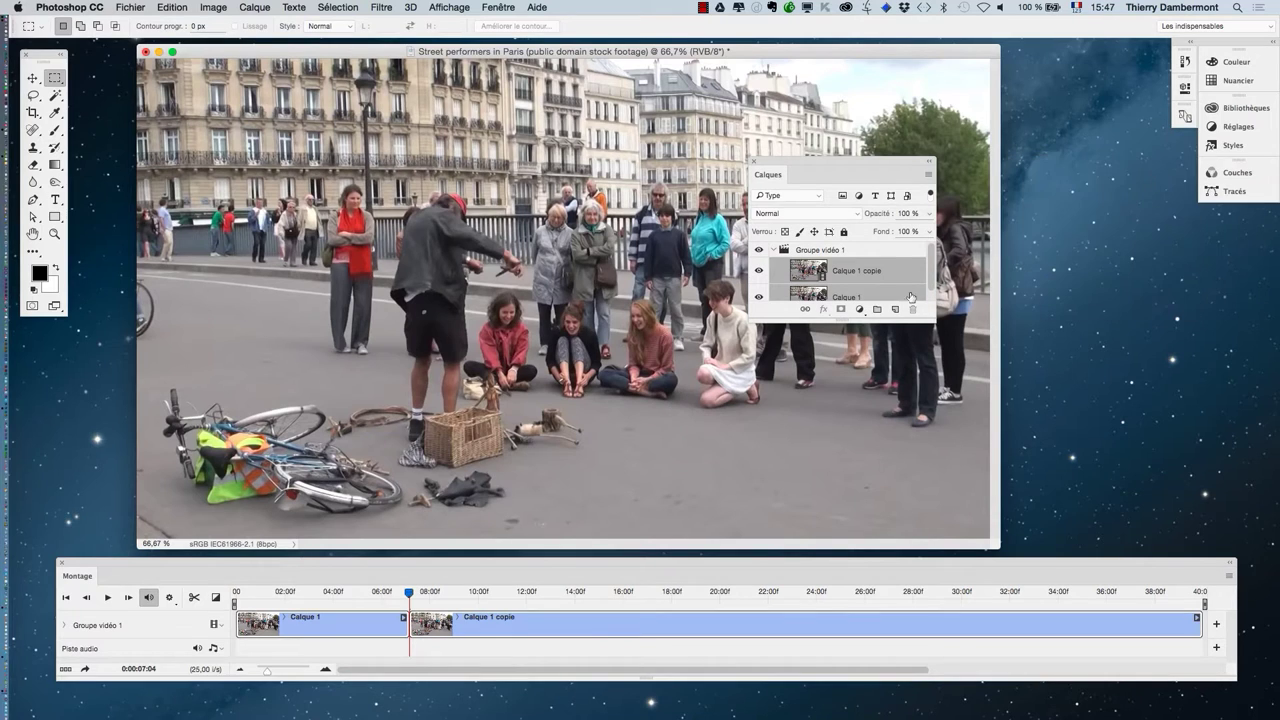
{"action": "left_click_drag", "start_coordinate": [927, 320], "coordinate": [956, 475]}
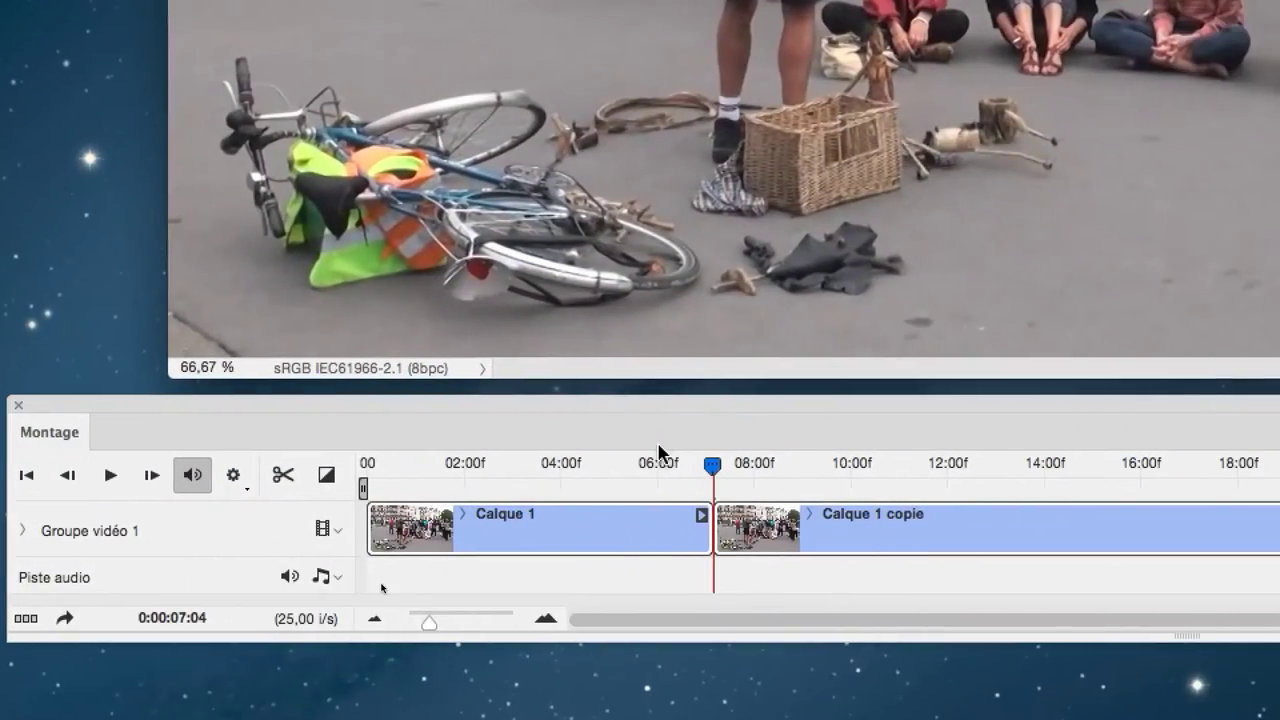
Step: Undo and redo the clip split to compare, restoring Calque 1 copie
{"action": "key", "text": "super+z"}
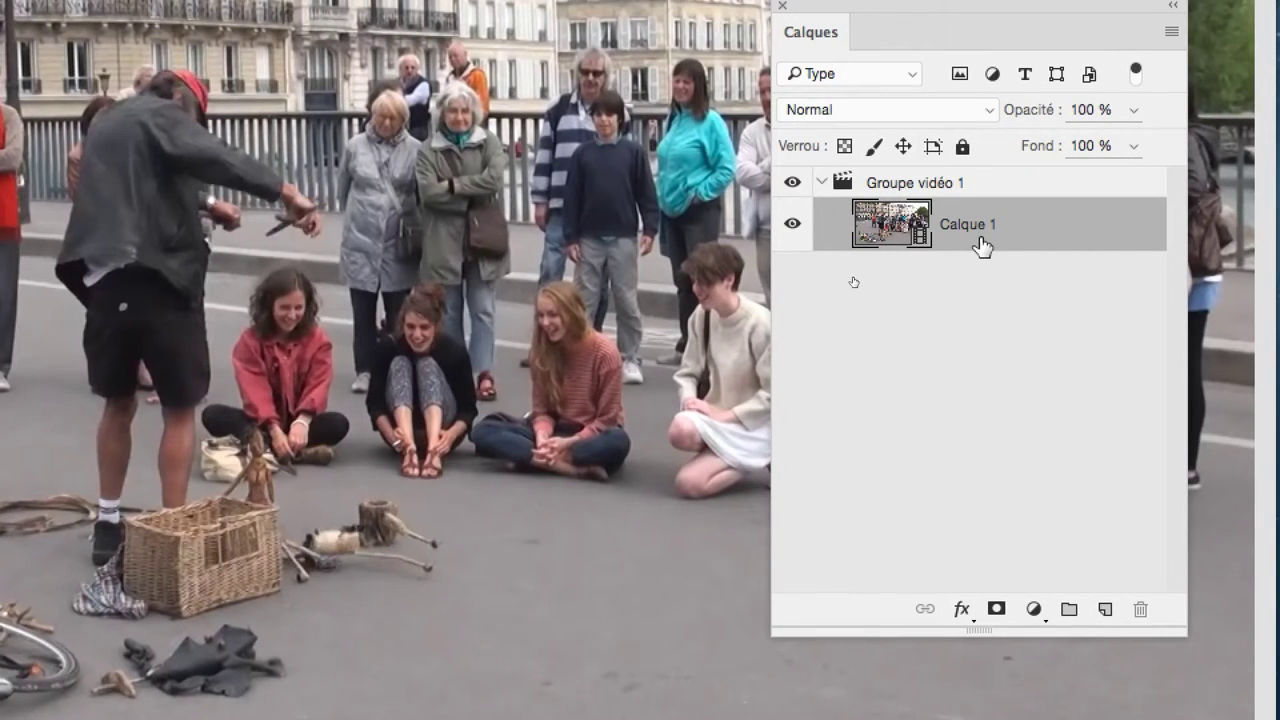
{"action": "key", "text": "ctrl+j"}
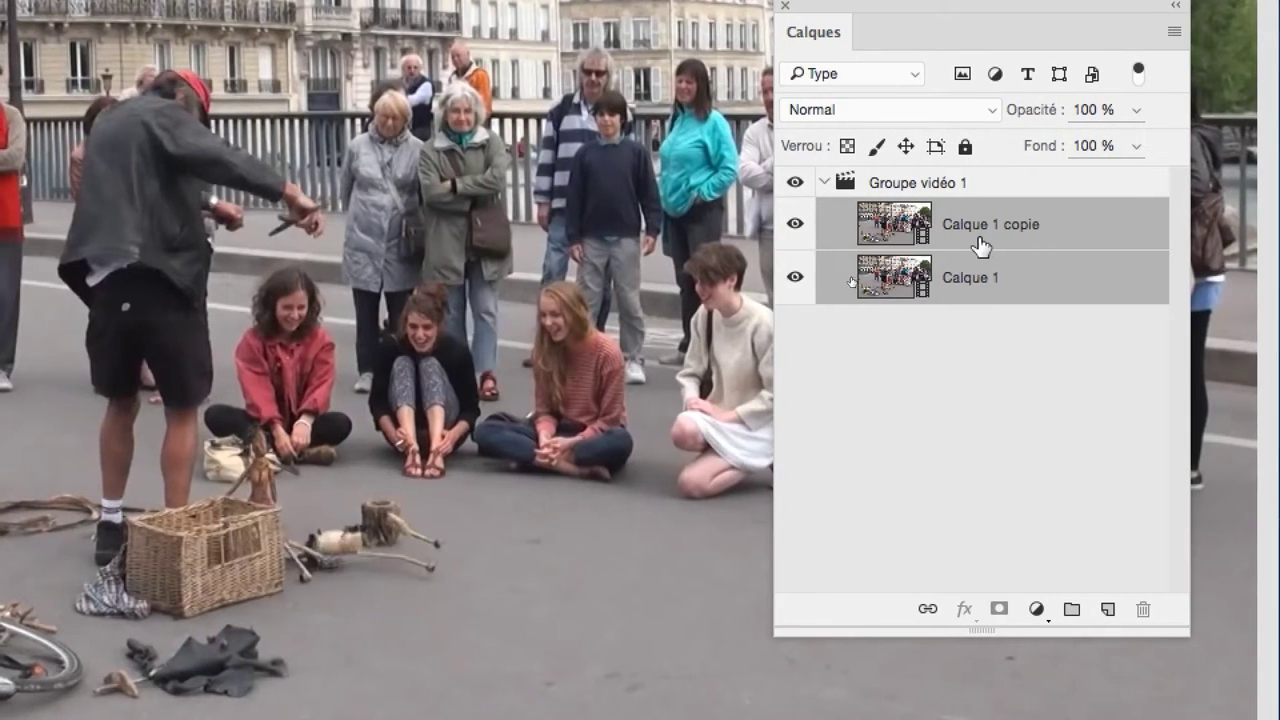
{"action": "key", "text": "ctrl+z"}
{"action": "key", "text": "ctrl+z"}
{"action": "key", "text": "ctrl+z"}
{"action": "key", "text": "ctrl+z"}
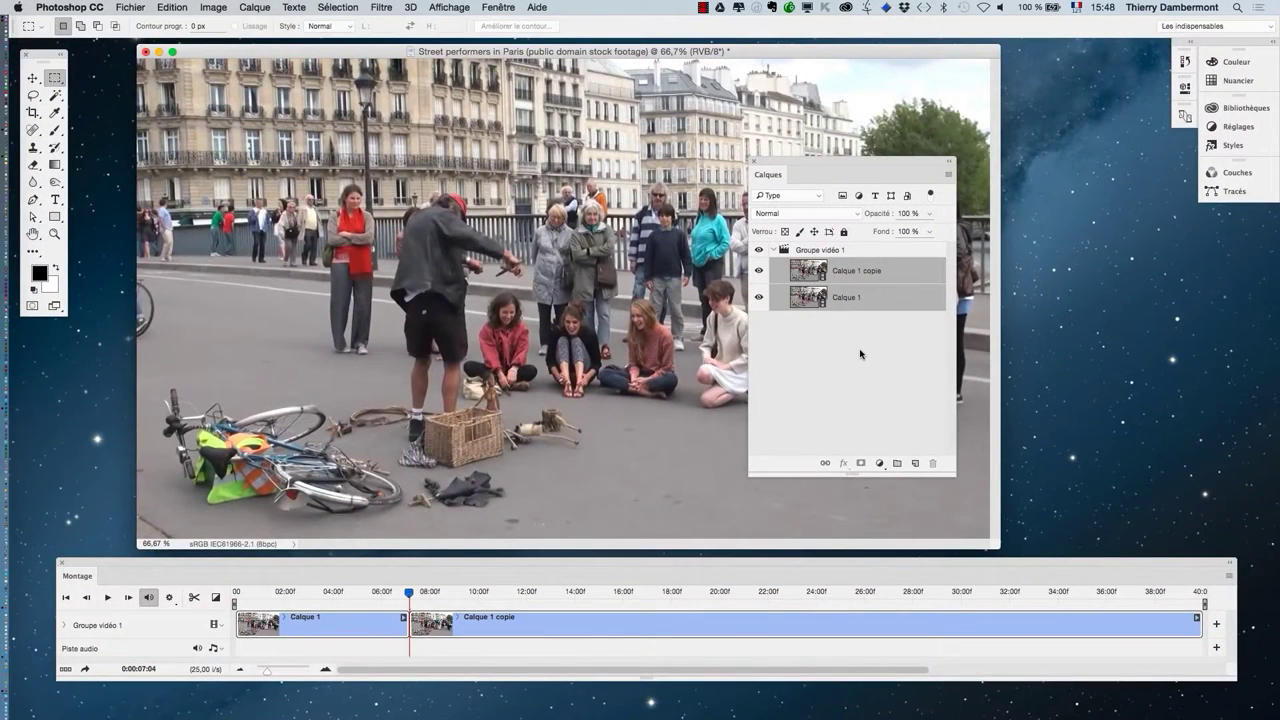
Step: Confirm Calque 1 holds the black title card, then drag it to the trash
{"action": "left_click", "coordinate": [874, 280]}
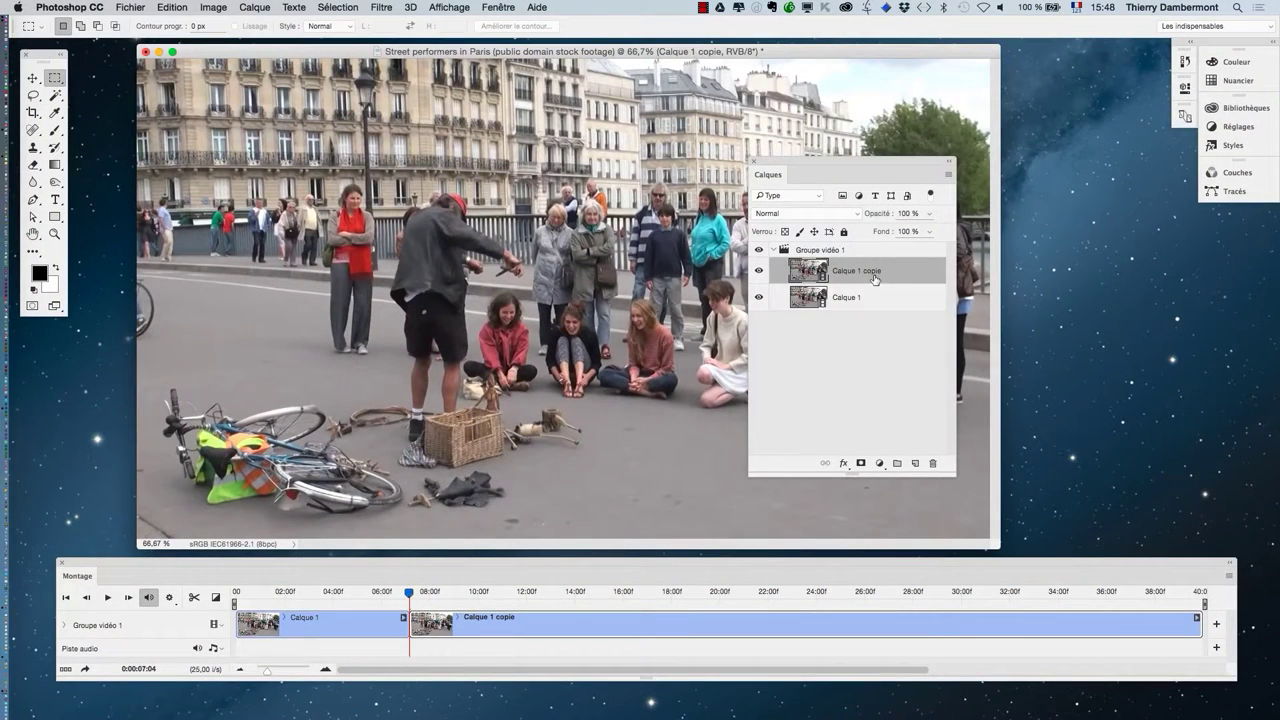
{"action": "left_click", "coordinate": [866, 307]}
{"action": "left_click", "coordinate": [868, 281]}
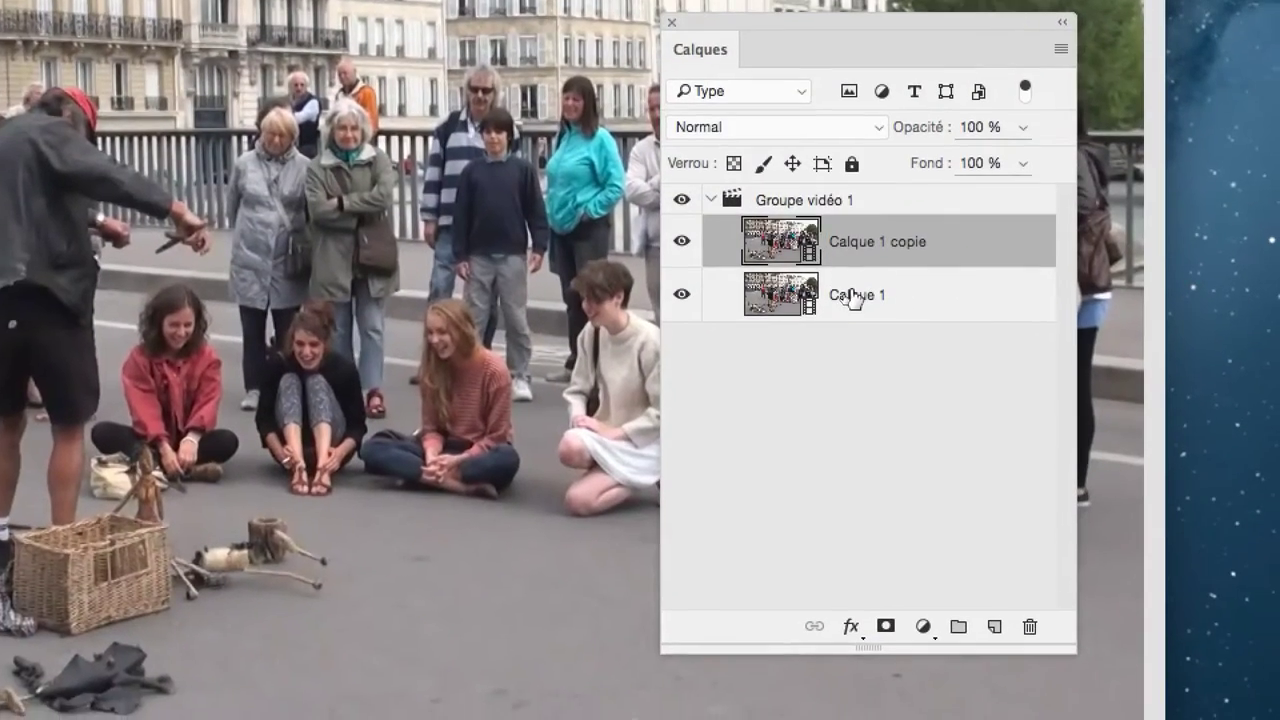
{"action": "left_click", "coordinate": [850, 292]}
{"action": "left_click", "coordinate": [855, 256]}
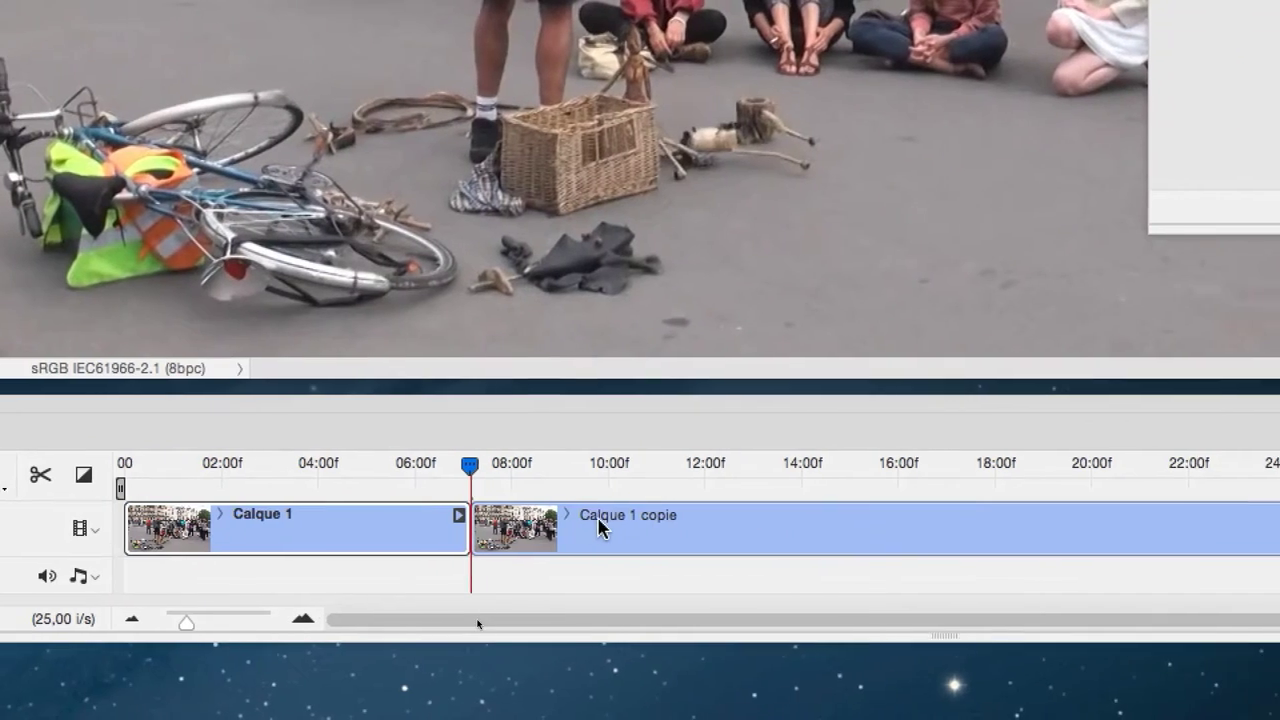
{"action": "left_click", "coordinate": [736, 526]}
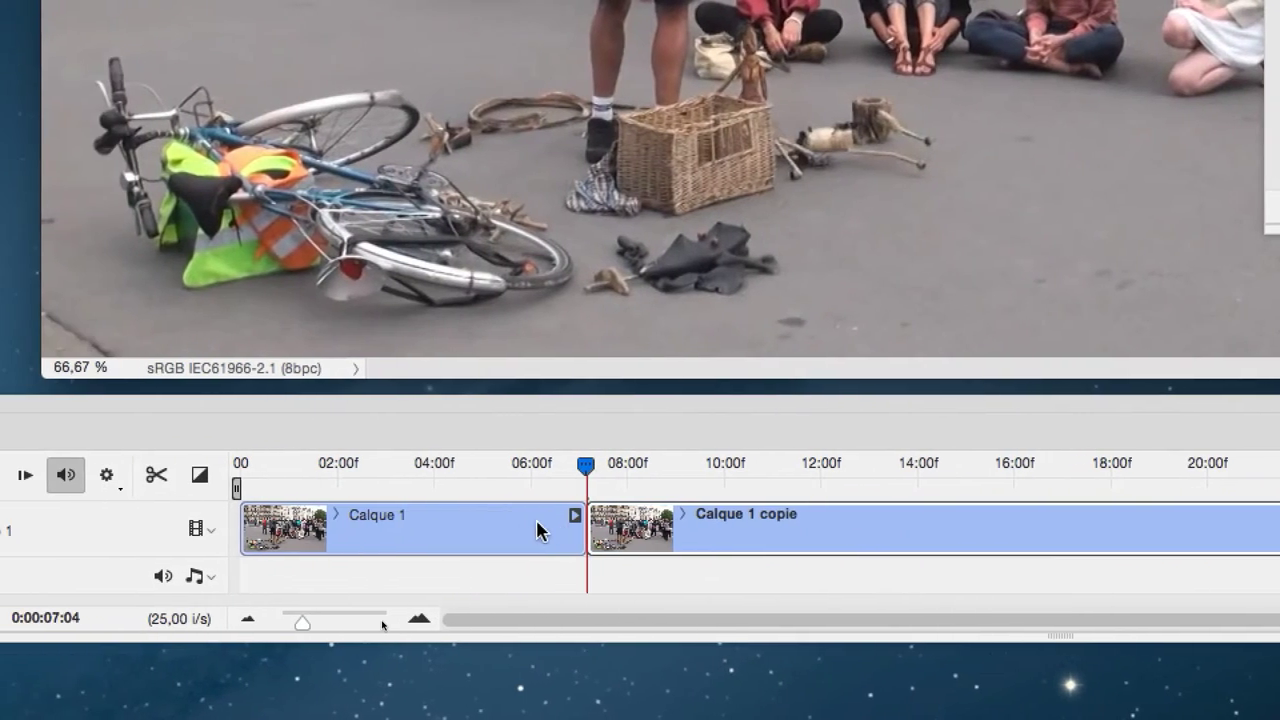
{"action": "left_click", "coordinate": [566, 530]}
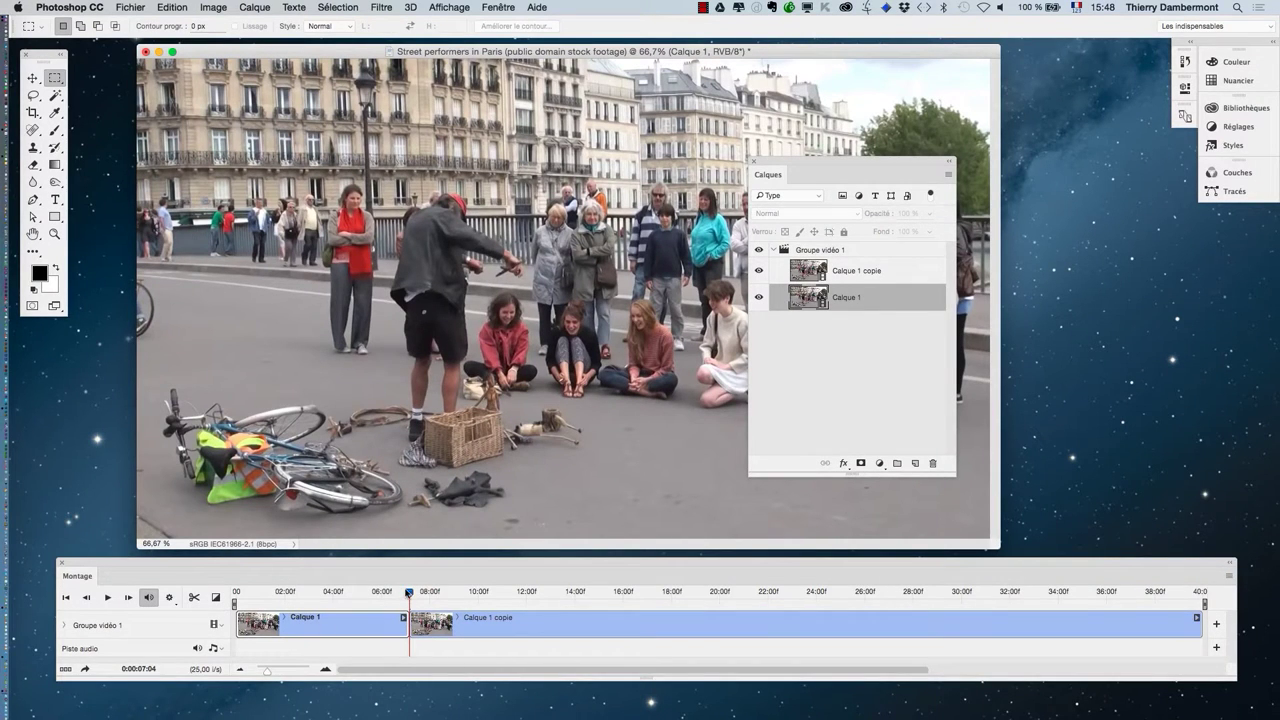
{"action": "left_click_drag", "start_coordinate": [408, 592], "coordinate": [358, 603]}
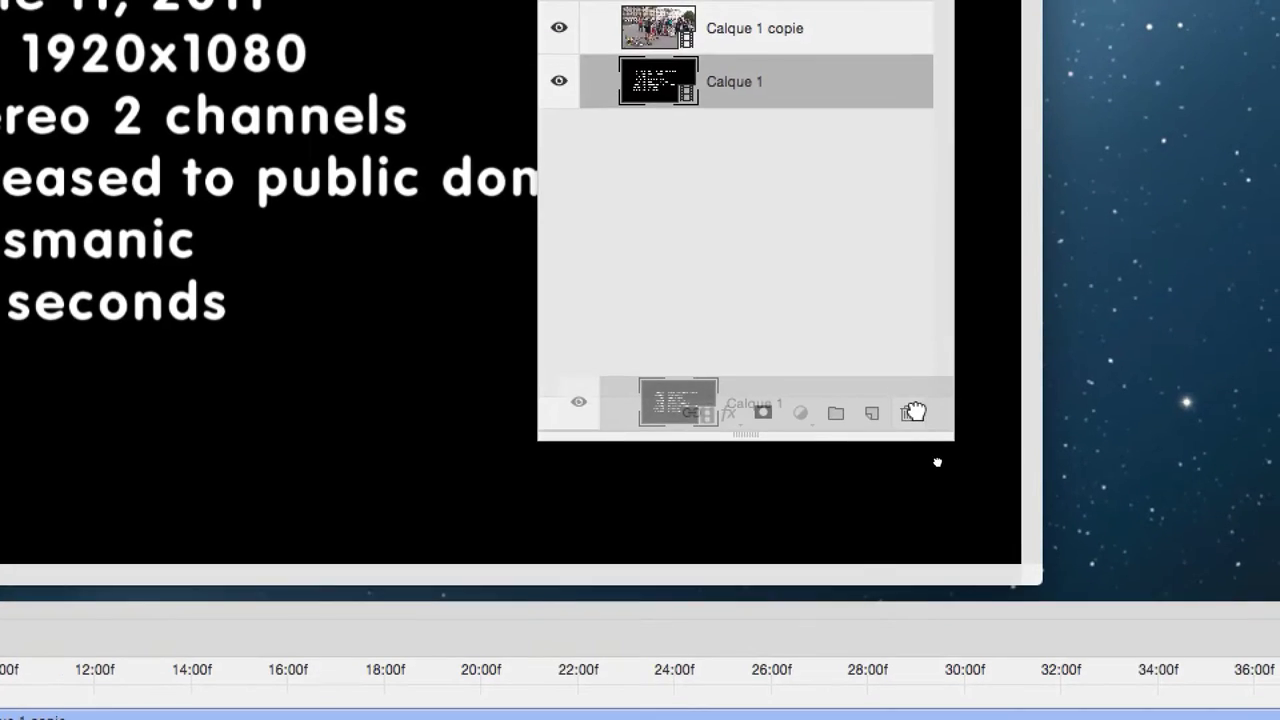
{"action": "left_click_drag", "start_coordinate": [873, 305], "coordinate": [995, 631]}
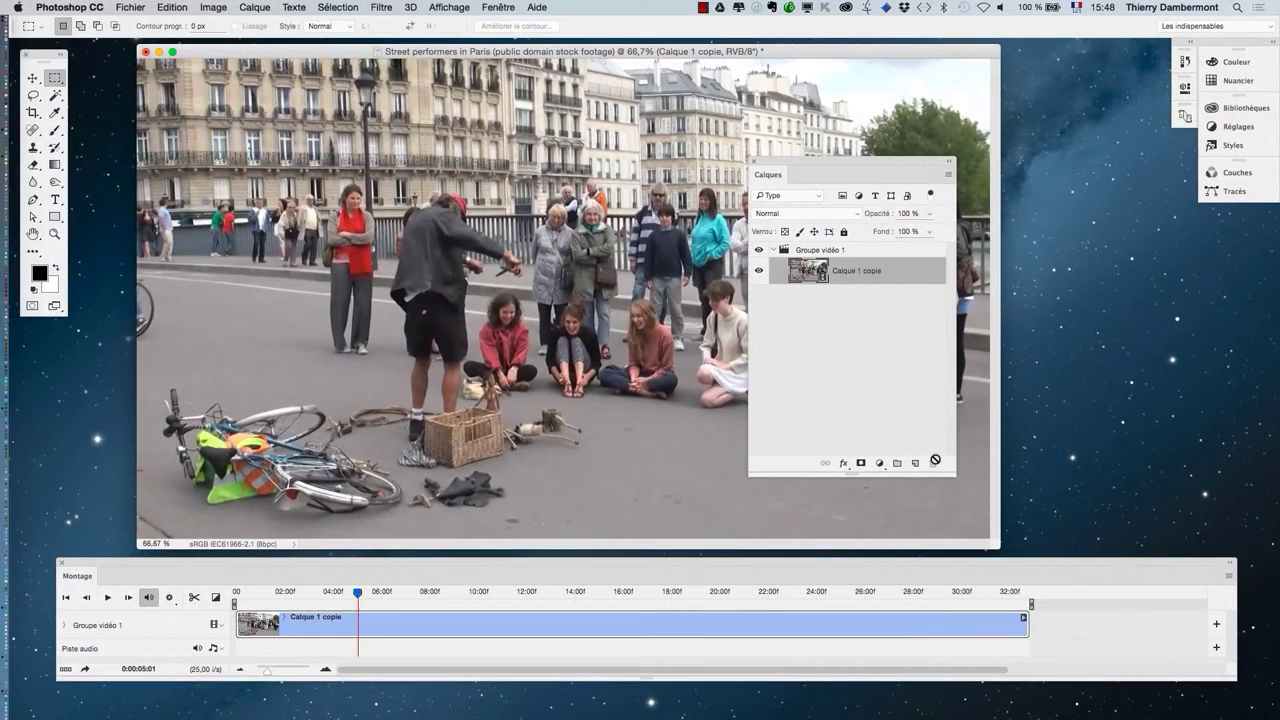
Step: Save as a PSD named Street performers in Paris - 02.psd, dropping the stock footage text
{"action": "left_click", "coordinate": [124, 7]}
{"action": "left_click", "coordinate": [190, 150]}
{"action": "left_click_drag", "start_coordinate": [694, 81], "coordinate": [807, 81]}
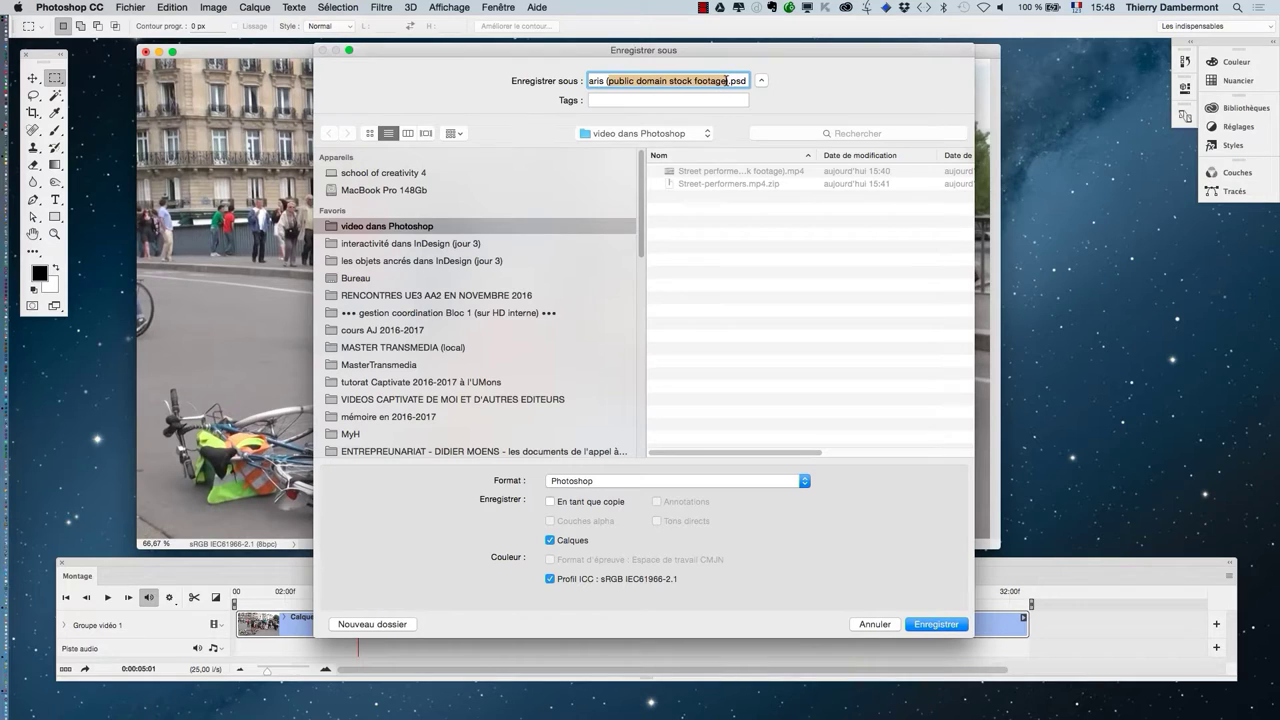
{"action": "key", "text": "BackSpace"}
{"action": "key", "text": "BackSpace"}
{"action": "key", "text": "Delete"}
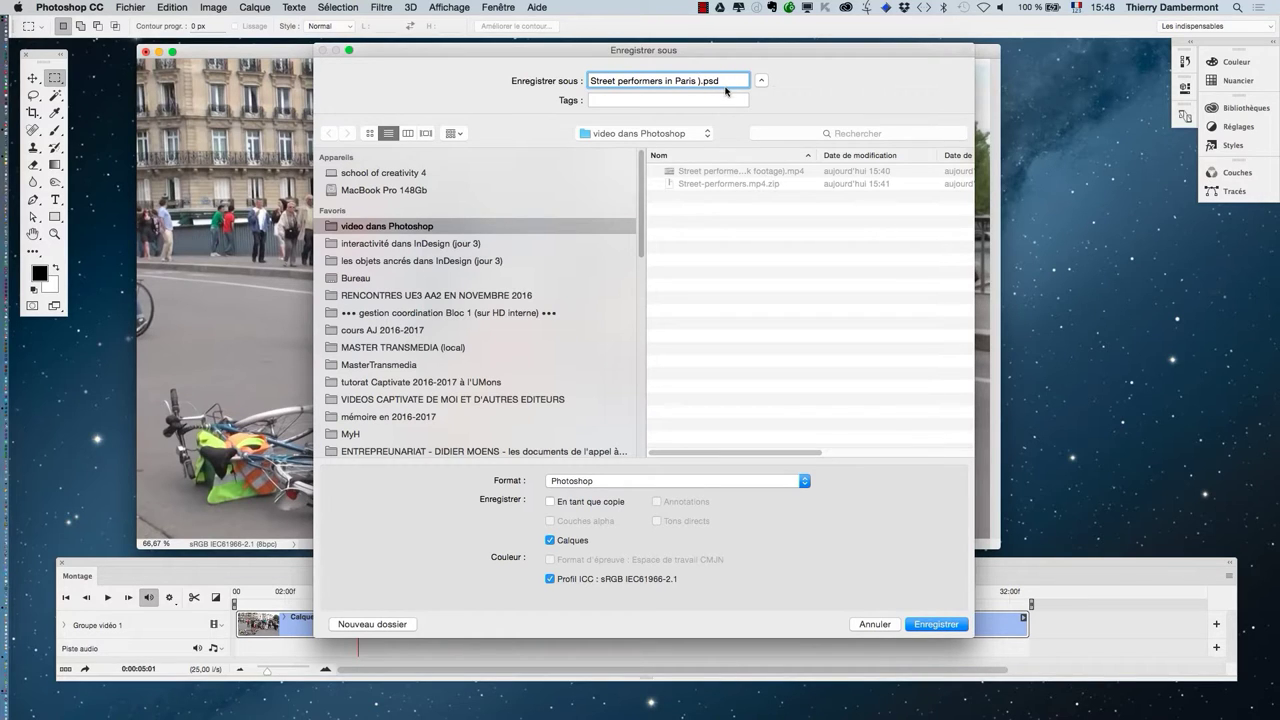
{"action": "key", "text": "Delete"}
{"action": "type", "text": "- "}
{"action": "type", "text": "02"}
{"action": "left_click", "coordinate": [926, 625]}
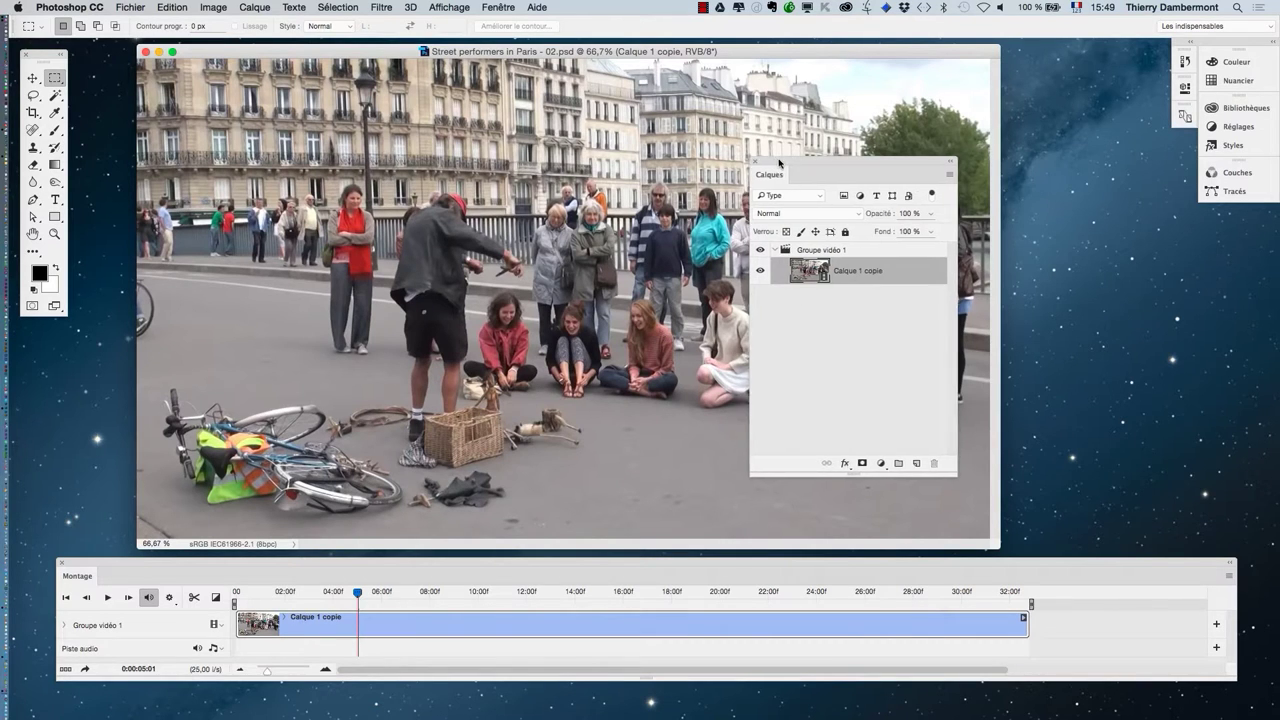
Step: Drag the Calques panel to the right of the document window, off the crowd
{"action": "mouse_move", "coordinate": [775, 161]}
{"action": "left_mouse_down"}
{"action": "mouse_move", "coordinate": [990, 148]}
{"action": "mouse_move", "coordinate": [967, 87]}
{"action": "left_mouse_up"}
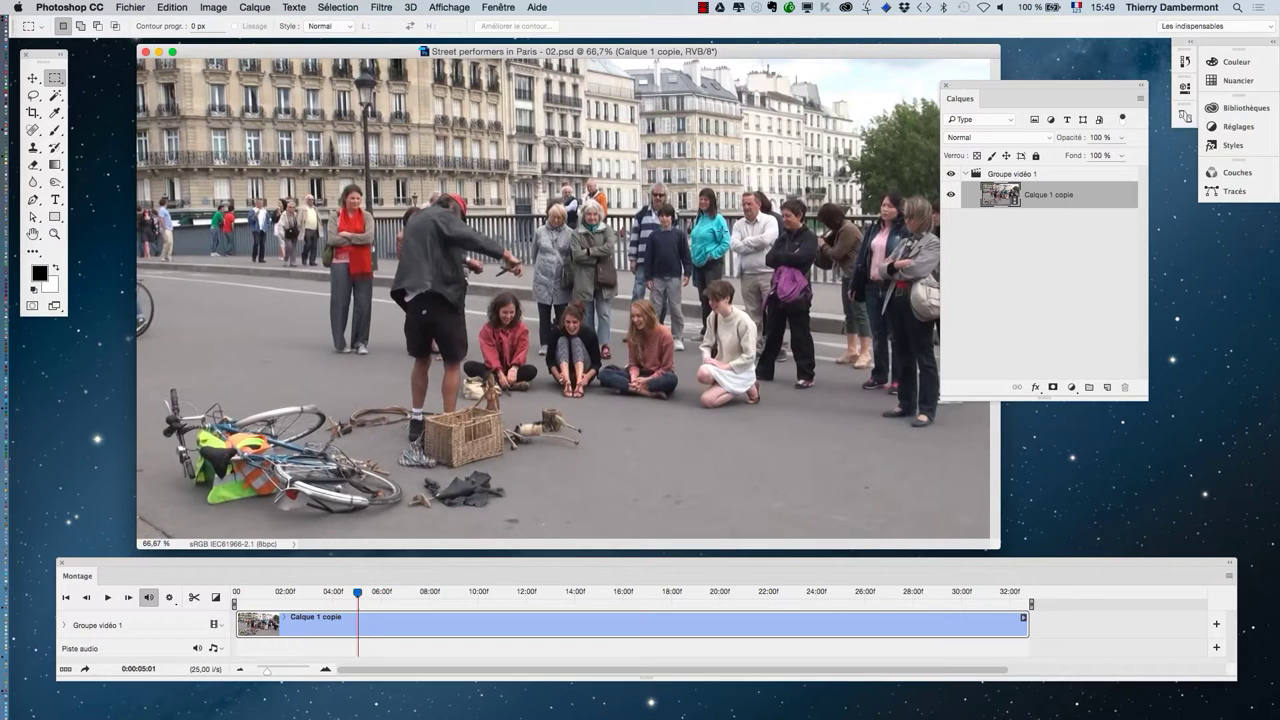
Step: Switch to full-screen mode with F and reposition the video and timeline
{"action": "scroll", "coordinate": [563, 290], "scroll_direction": "down", "scroll_amount": 1}
{"action": "key", "text": "f"}
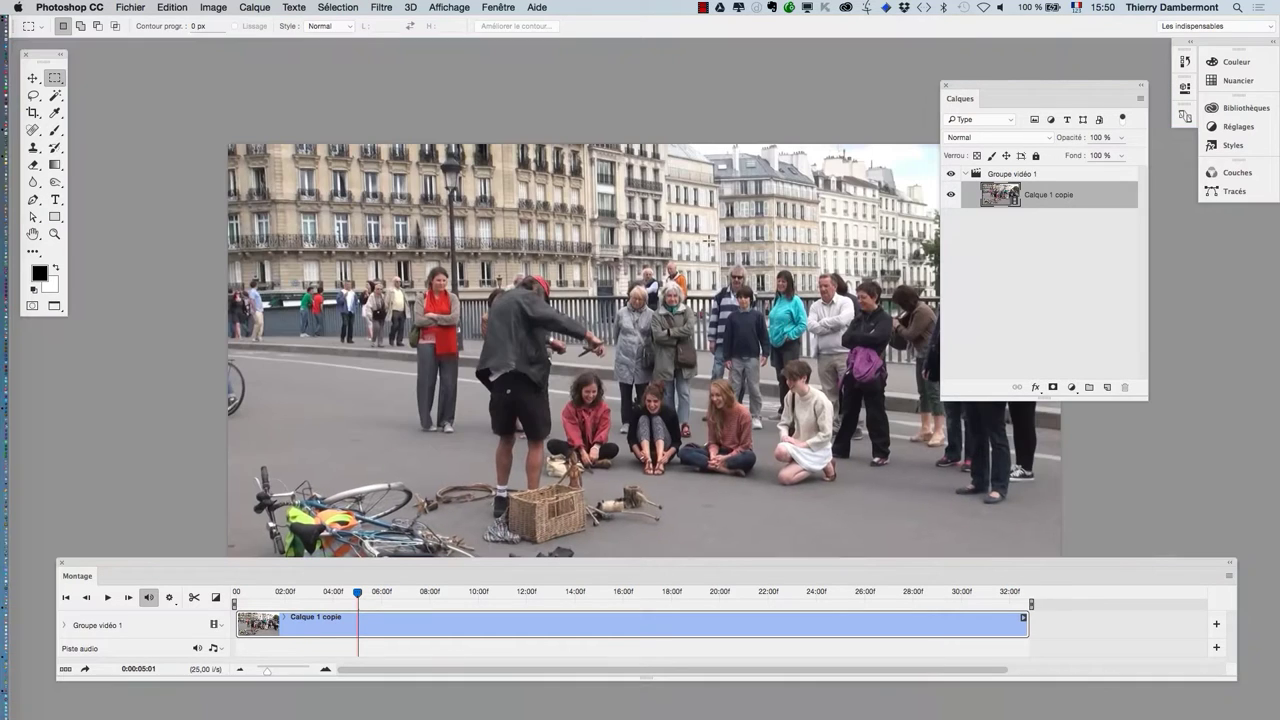
{"action": "scroll", "coordinate": [660, 262], "scroll_direction": "down", "scroll_amount": 5}
{"action": "scroll", "coordinate": [660, 262], "scroll_direction": "right", "scroll_amount": 4}
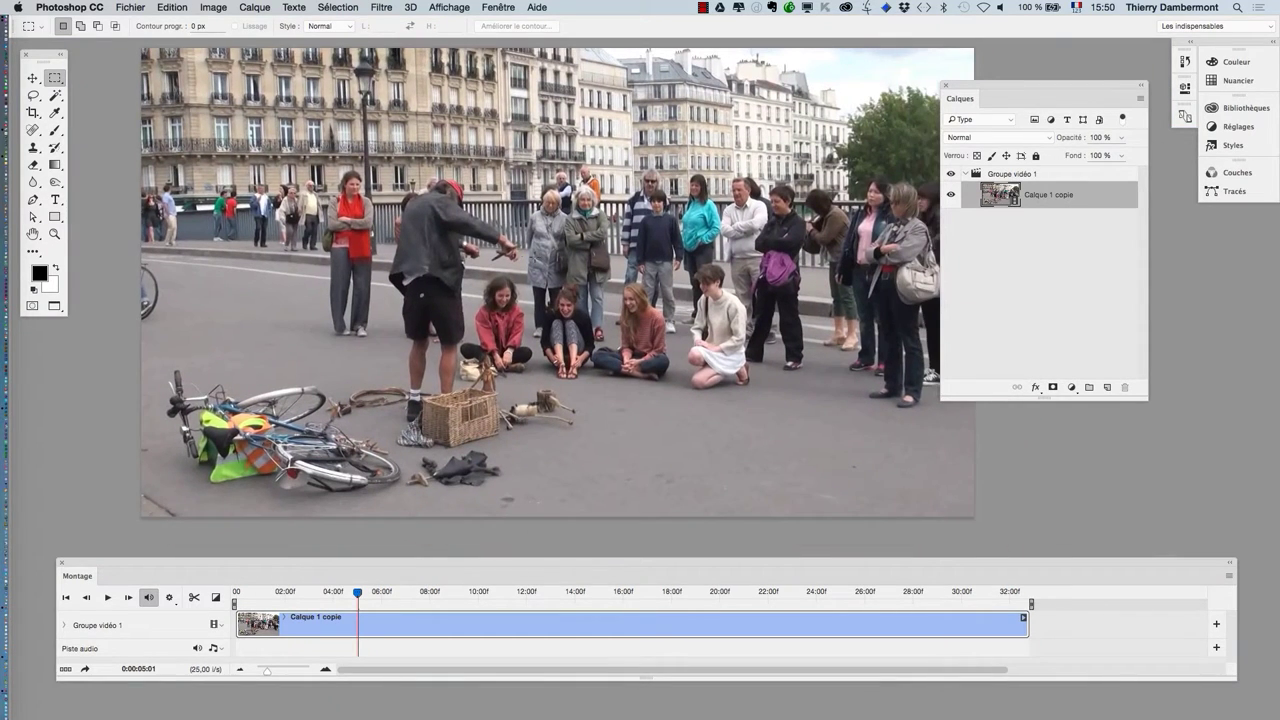
{"action": "scroll", "coordinate": [556, 281], "scroll_direction": "down", "scroll_amount": 1}
{"action": "scroll", "coordinate": [556, 281], "scroll_direction": "down", "scroll_amount": 1}
{"action": "scroll", "coordinate": [556, 281], "scroll_direction": "down", "scroll_amount": 1}
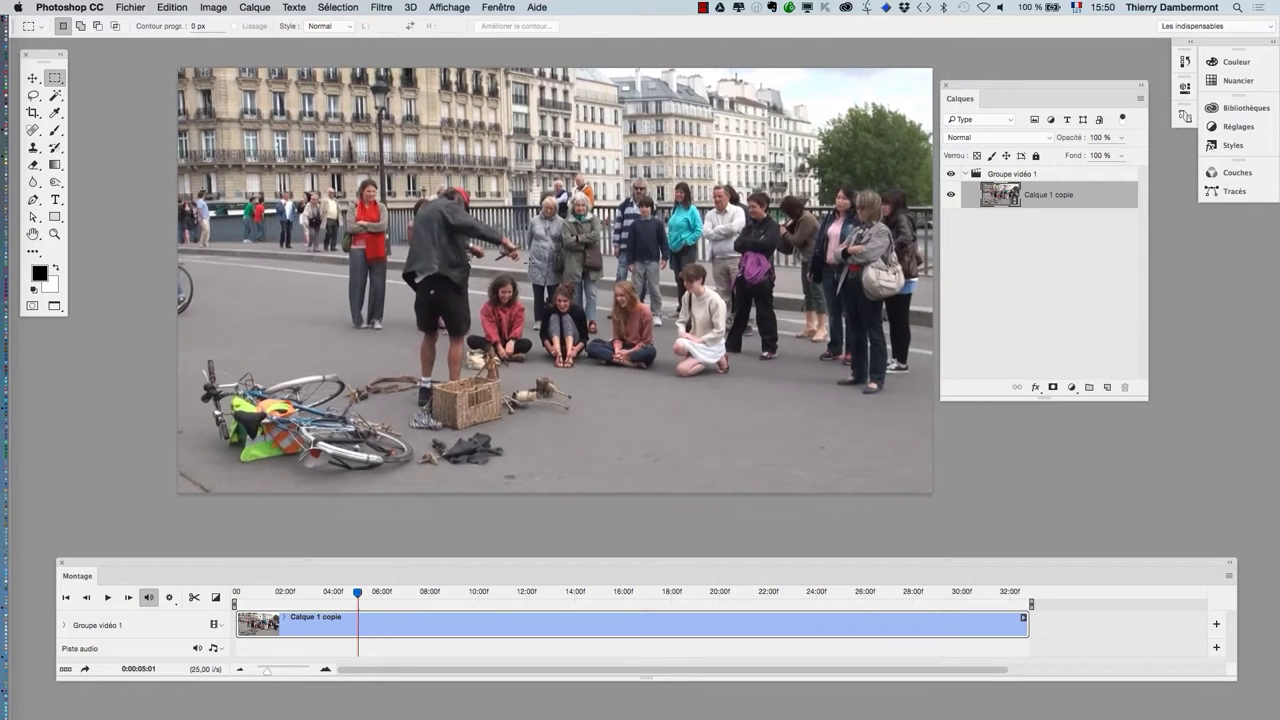
{"action": "left_click_drag", "start_coordinate": [495, 565], "coordinate": [466, 517]}
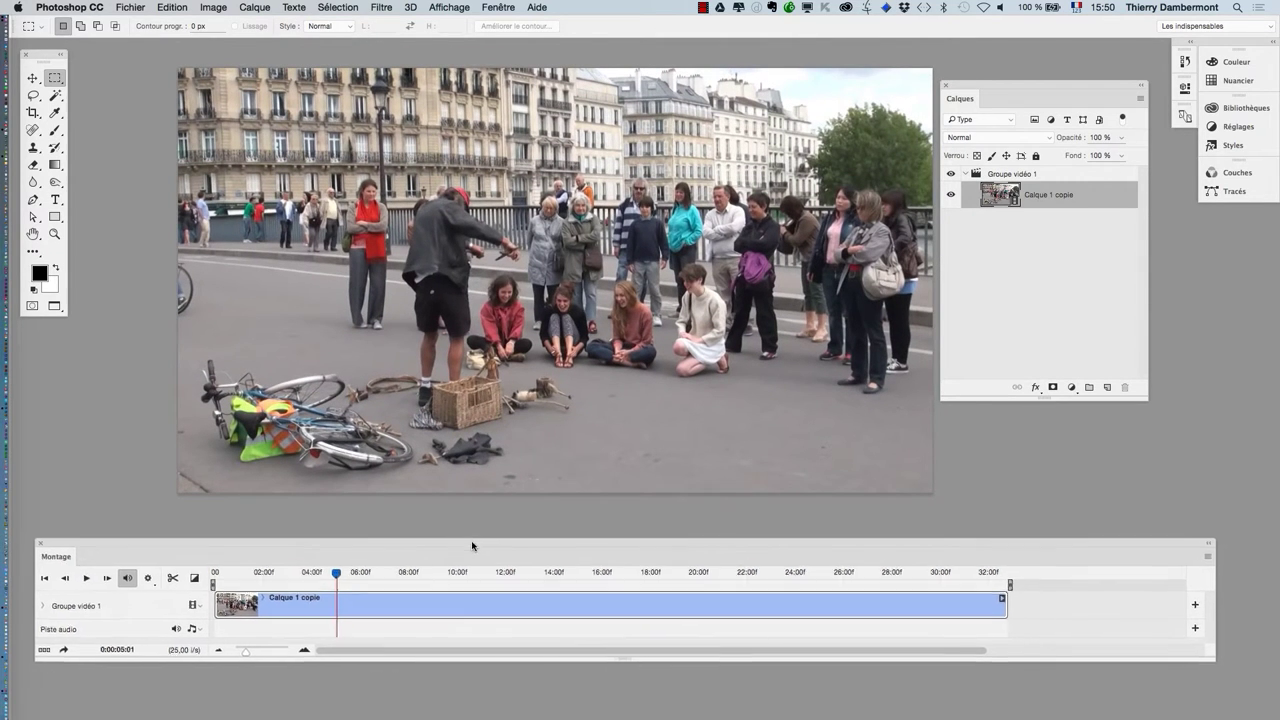
{"action": "left_click_drag", "start_coordinate": [522, 320], "coordinate": [498, 320]}
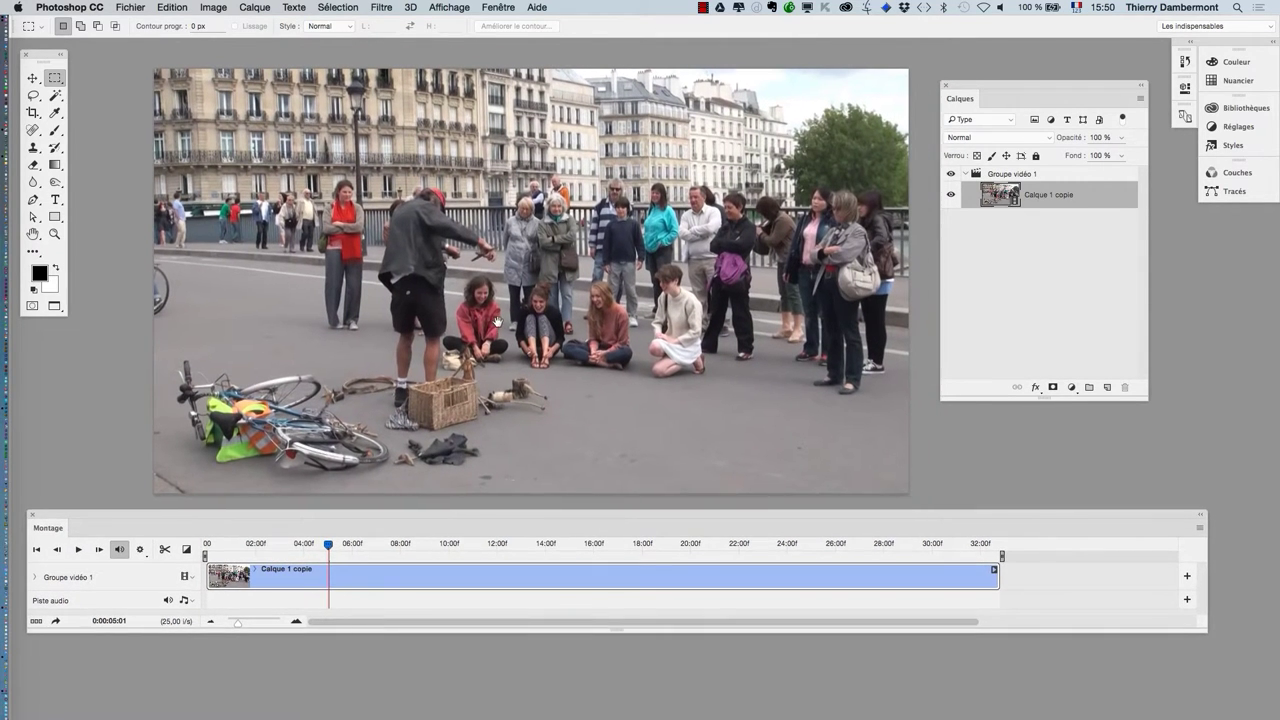
Step: Scrub to the double-bass and piano scene at 0:00:20:00 and show the adjustment layer types
{"action": "mouse_move", "coordinate": [336, 546]}
{"action": "left_mouse_down"}
{"action": "mouse_move", "coordinate": [990, 535]}
{"action": "mouse_move", "coordinate": [938, 532]}
{"action": "left_mouse_up"}
{"action": "mouse_move", "coordinate": [825, 530]}
{"action": "left_mouse_down"}
{"action": "mouse_move", "coordinate": [646, 551]}
{"action": "mouse_move", "coordinate": [210, 550]}
{"action": "mouse_move", "coordinate": [688, 560]}
{"action": "left_mouse_up"}
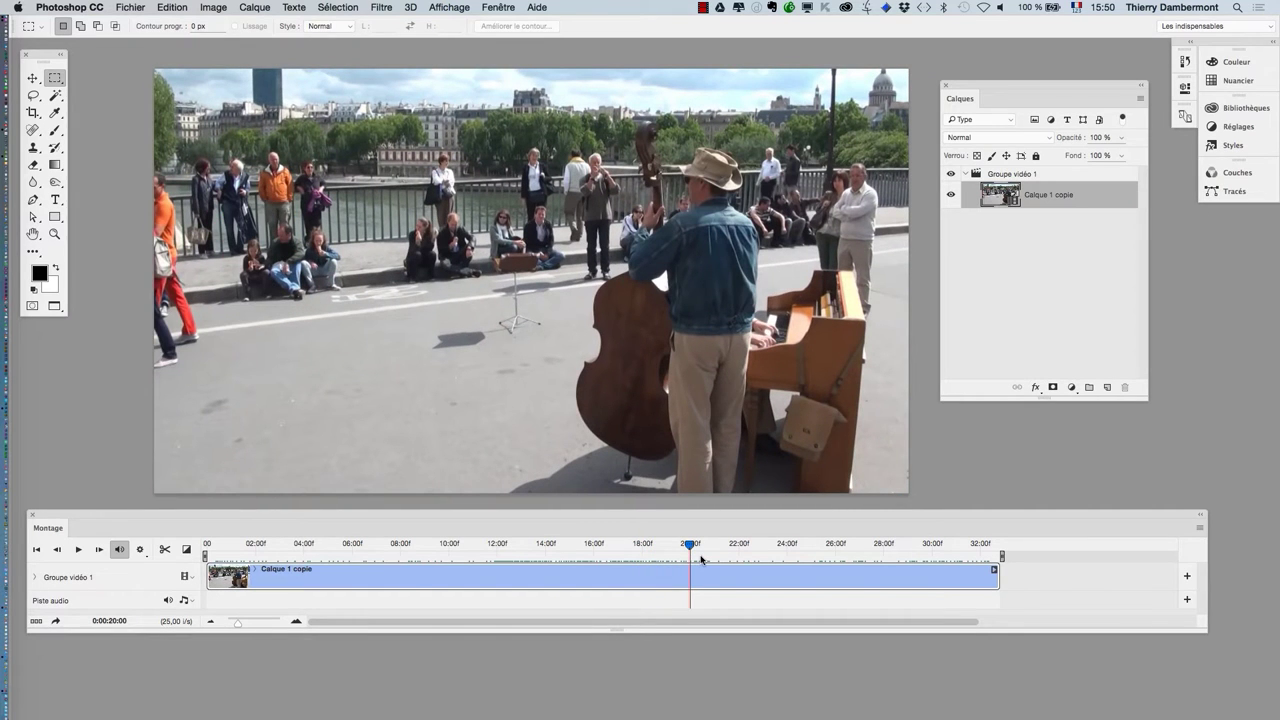
{"action": "left_click_drag", "start_coordinate": [995, 90], "coordinate": [935, 105]}
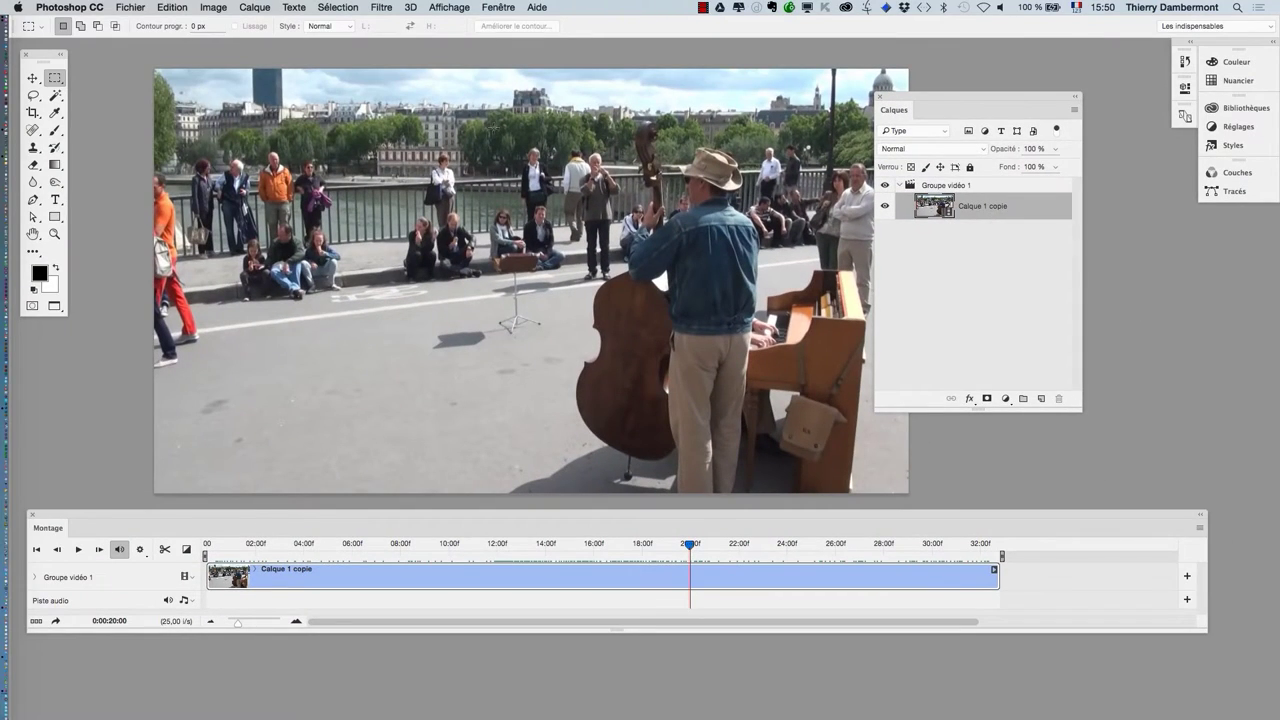
{"action": "left_click", "coordinate": [254, 7]}
{"action": "mouse_move", "coordinate": [160, 101]}
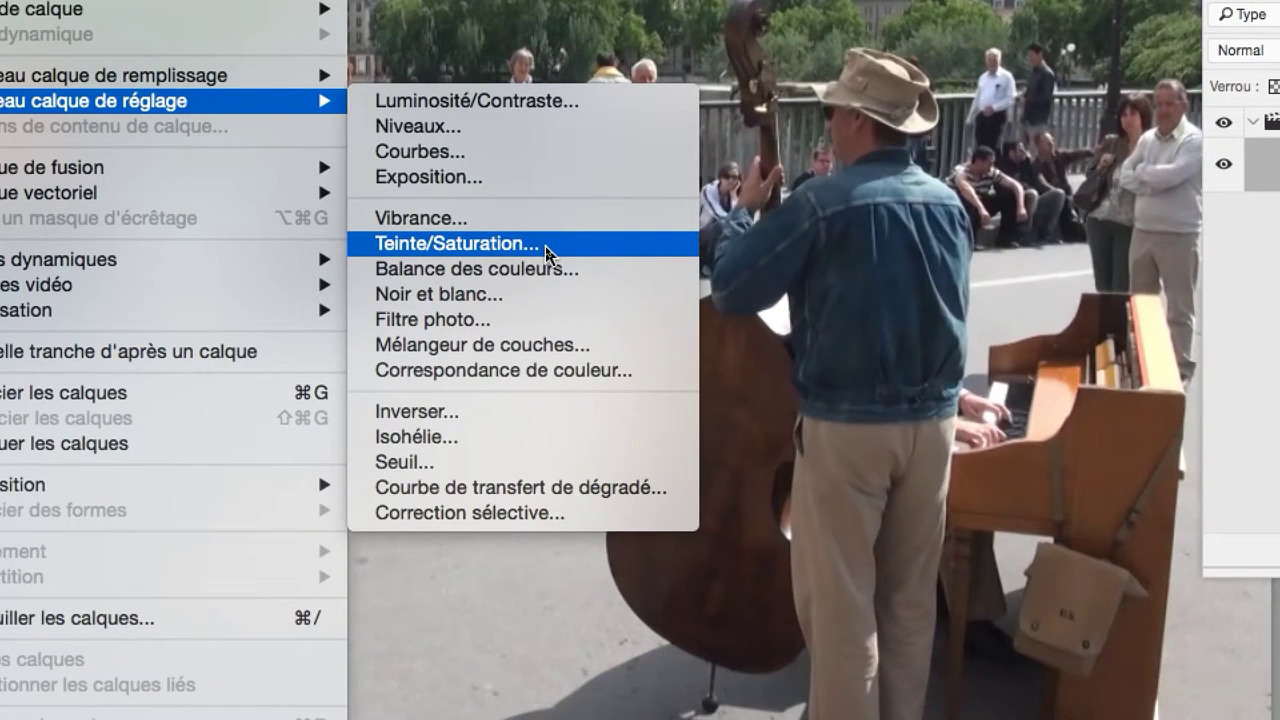
Step: Add a clipped Teinte/Saturation layer at Saturation -100 and return the playhead to 03:18
{"action": "left_click", "coordinate": [549, 256]}
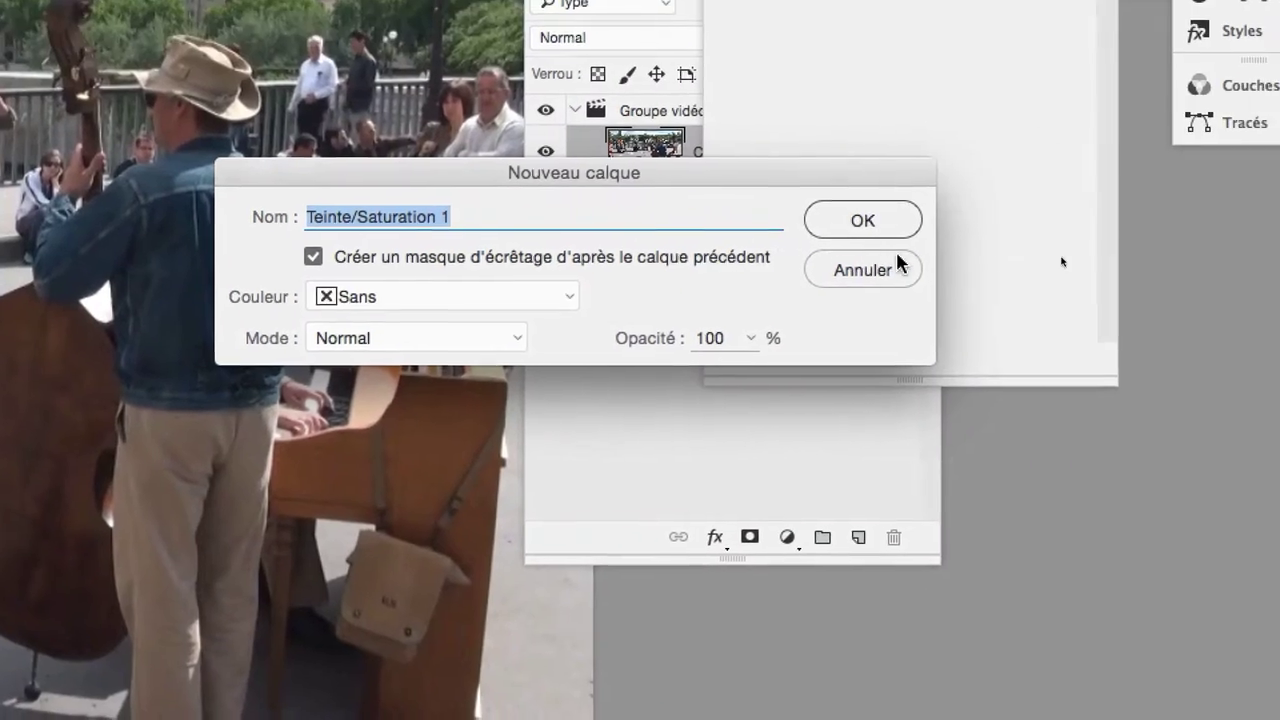
{"action": "left_click", "coordinate": [890, 240]}
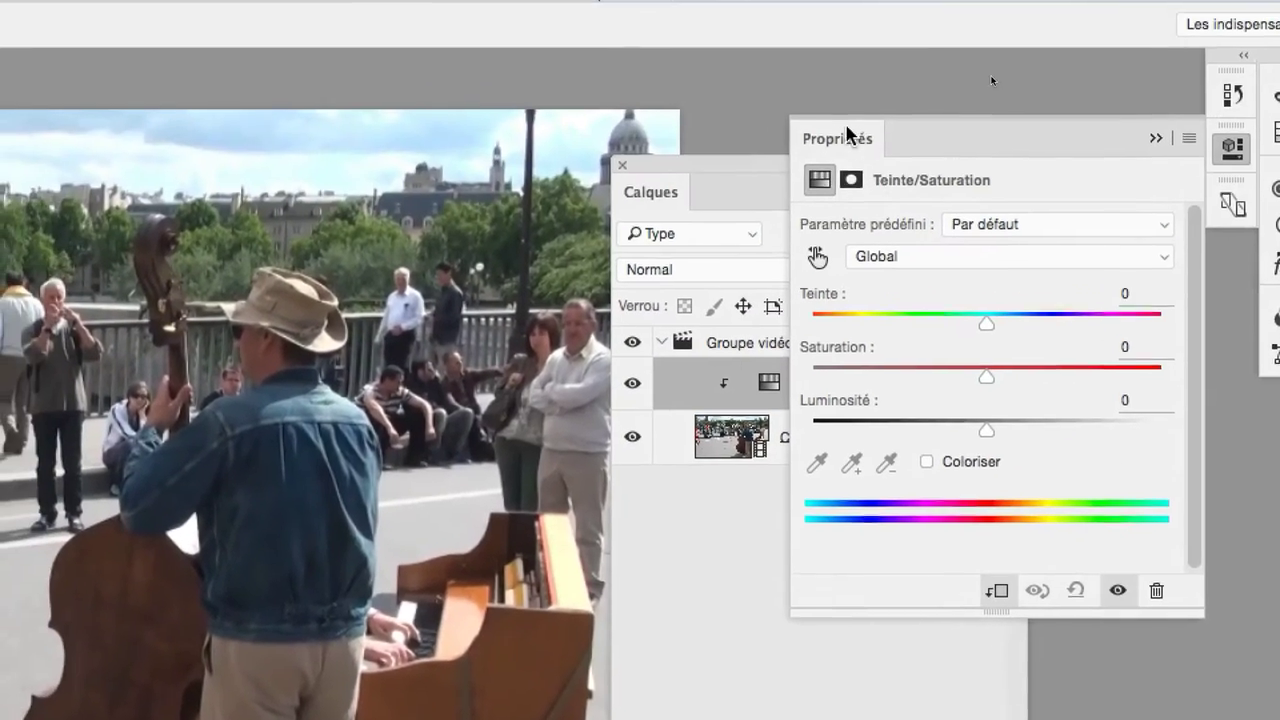
{"action": "left_click_drag", "start_coordinate": [781, 2], "coordinate": [304, 45]}
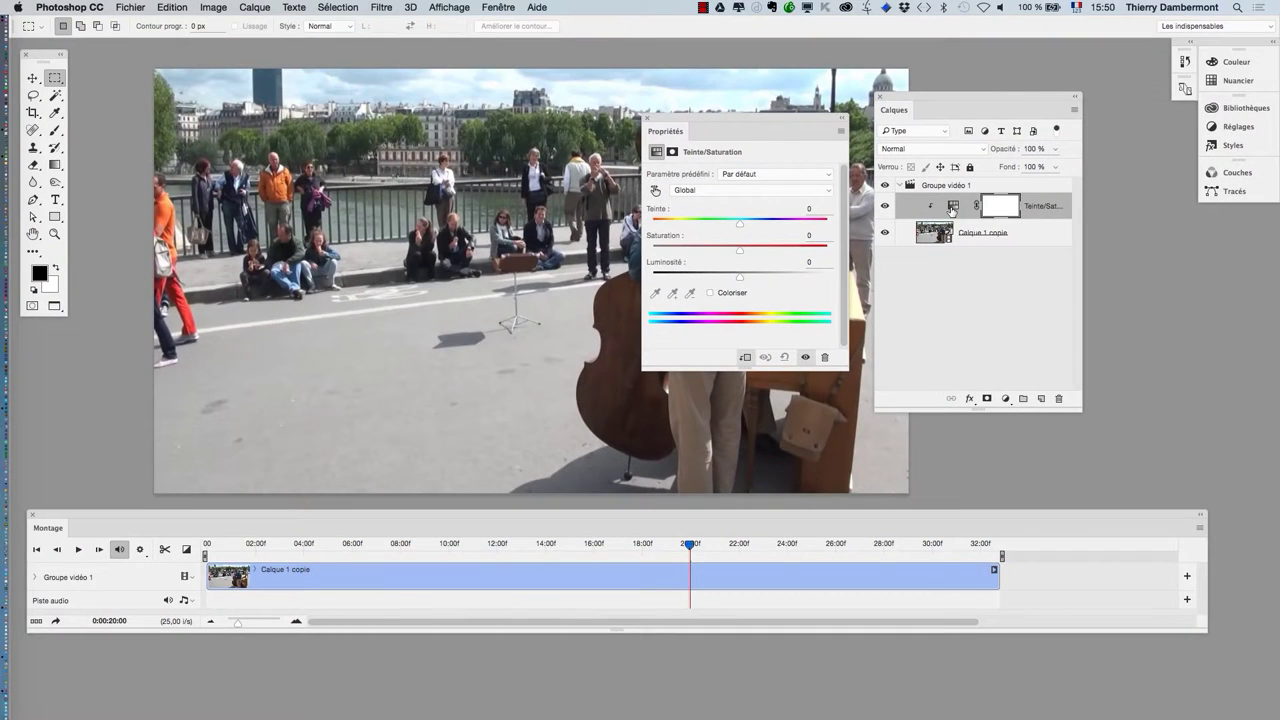
{"action": "left_click_drag", "start_coordinate": [905, 101], "coordinate": [1059, 72]}
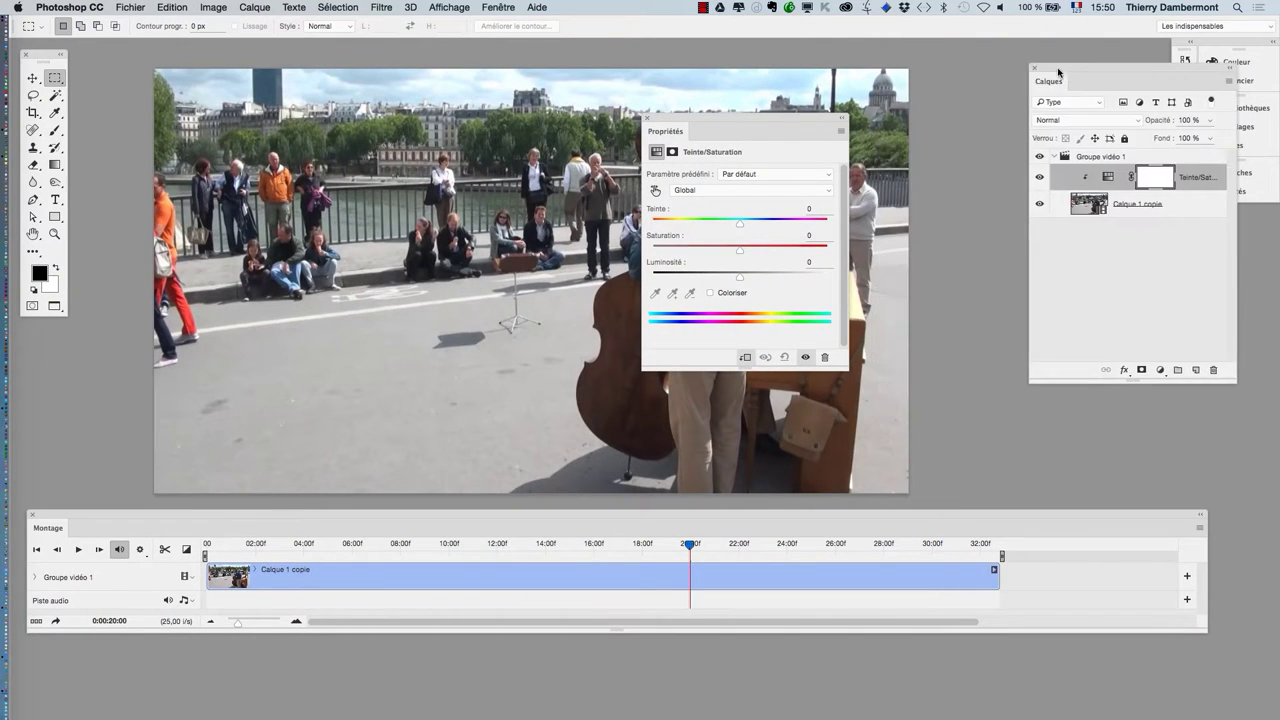
{"action": "left_click_drag", "start_coordinate": [716, 118], "coordinate": [938, 74]}
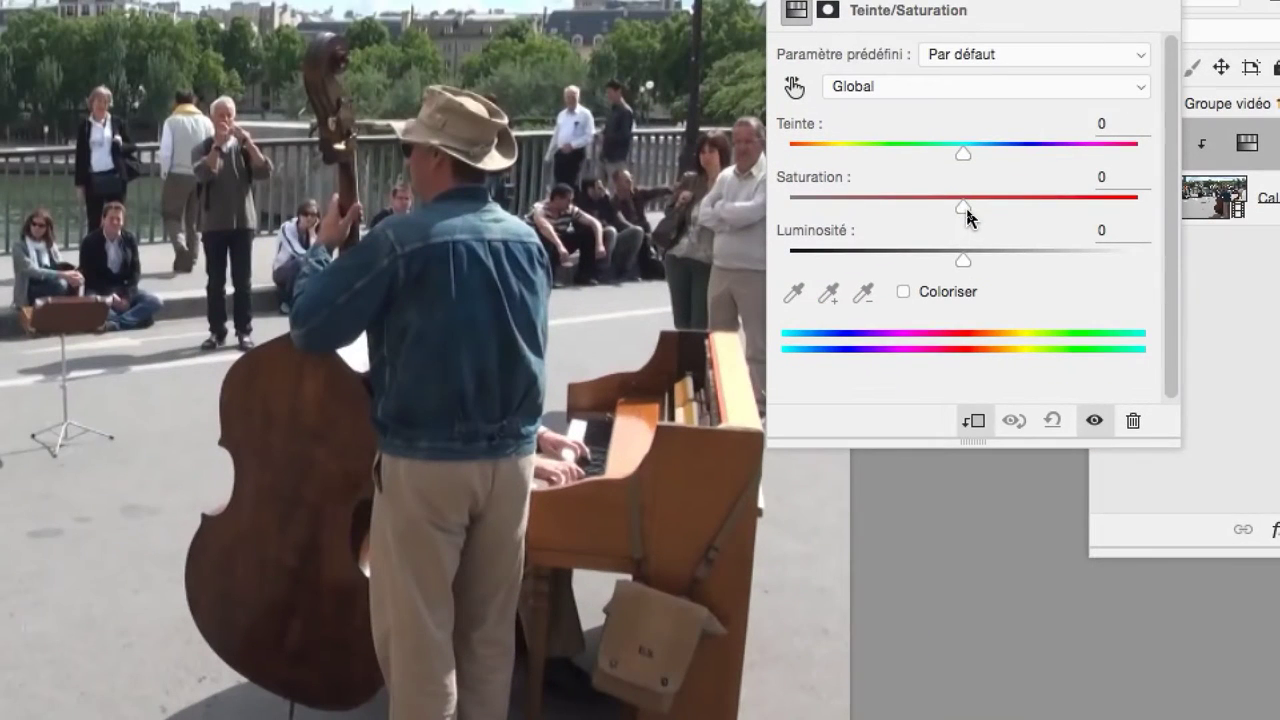
{"action": "left_click_drag", "start_coordinate": [966, 210], "coordinate": [785, 208]}
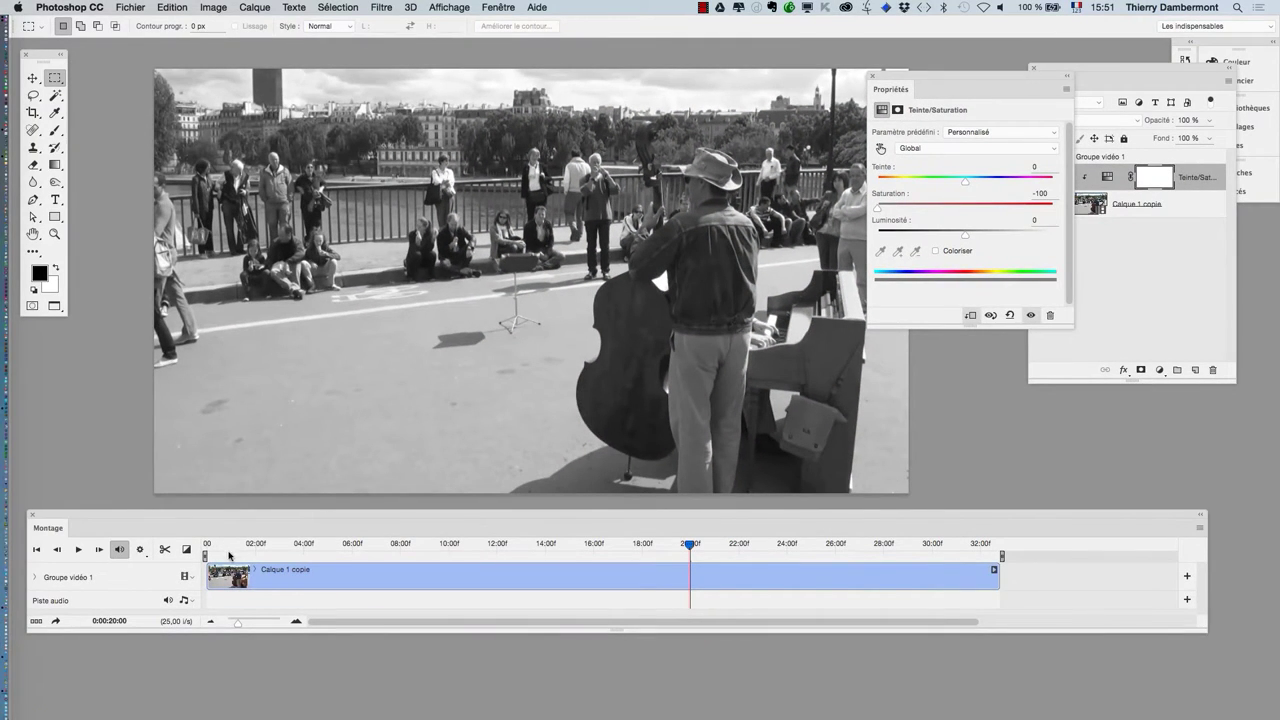
{"action": "left_click_drag", "start_coordinate": [689, 546], "coordinate": [296, 545]}
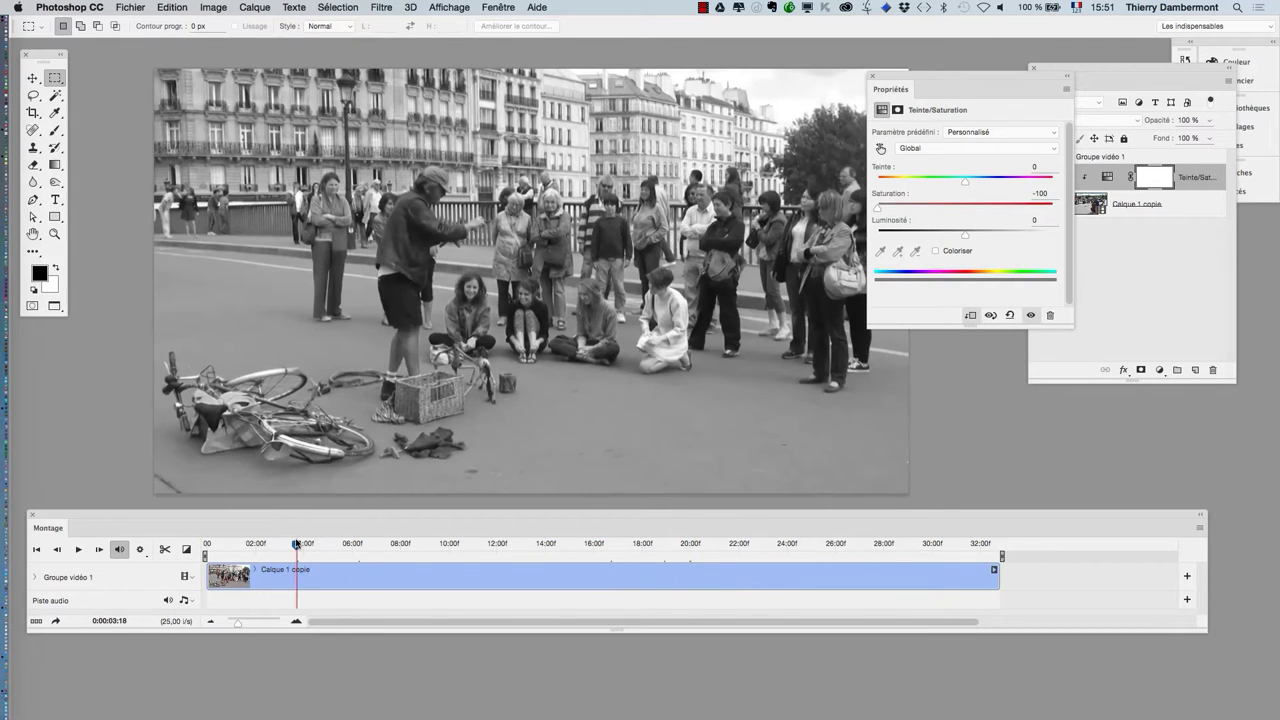
Step: Preview the black-and-white playback, stop near 16:20, and select the Calque 1 copie layer
{"action": "left_click", "coordinate": [79, 550]}
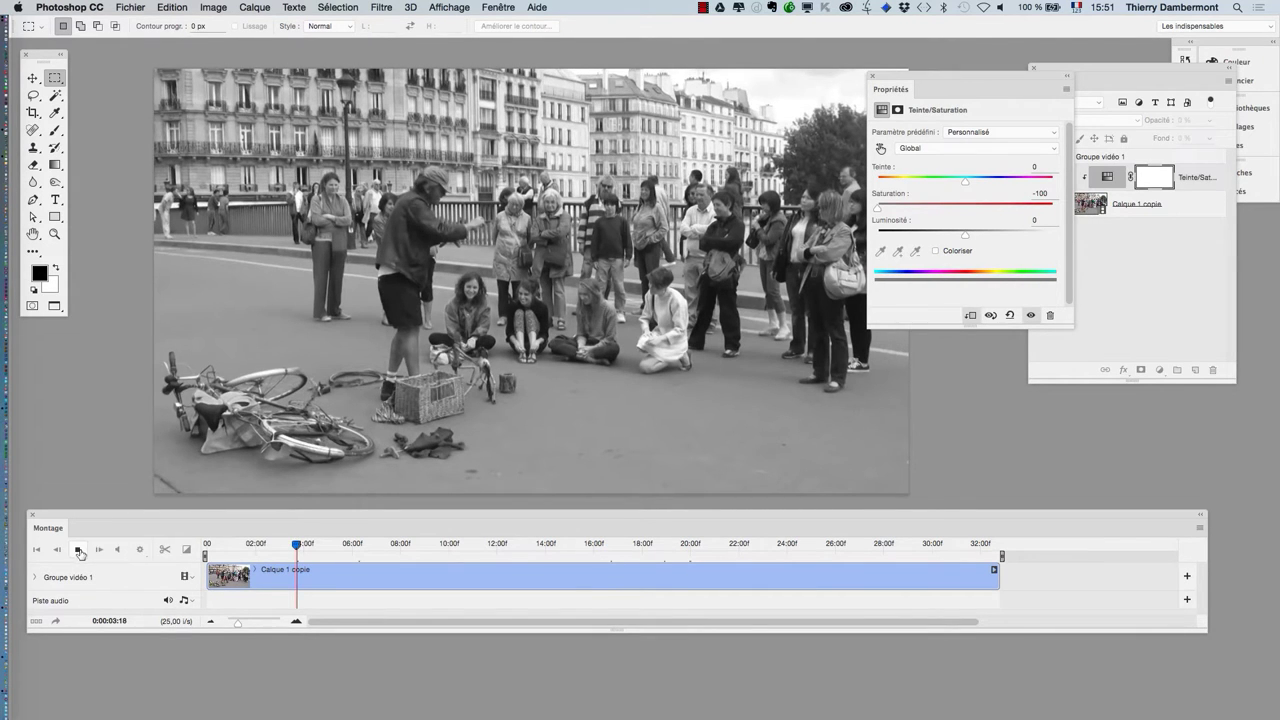
{"action": "left_click_drag", "start_coordinate": [477, 345], "coordinate": [432, 345]}
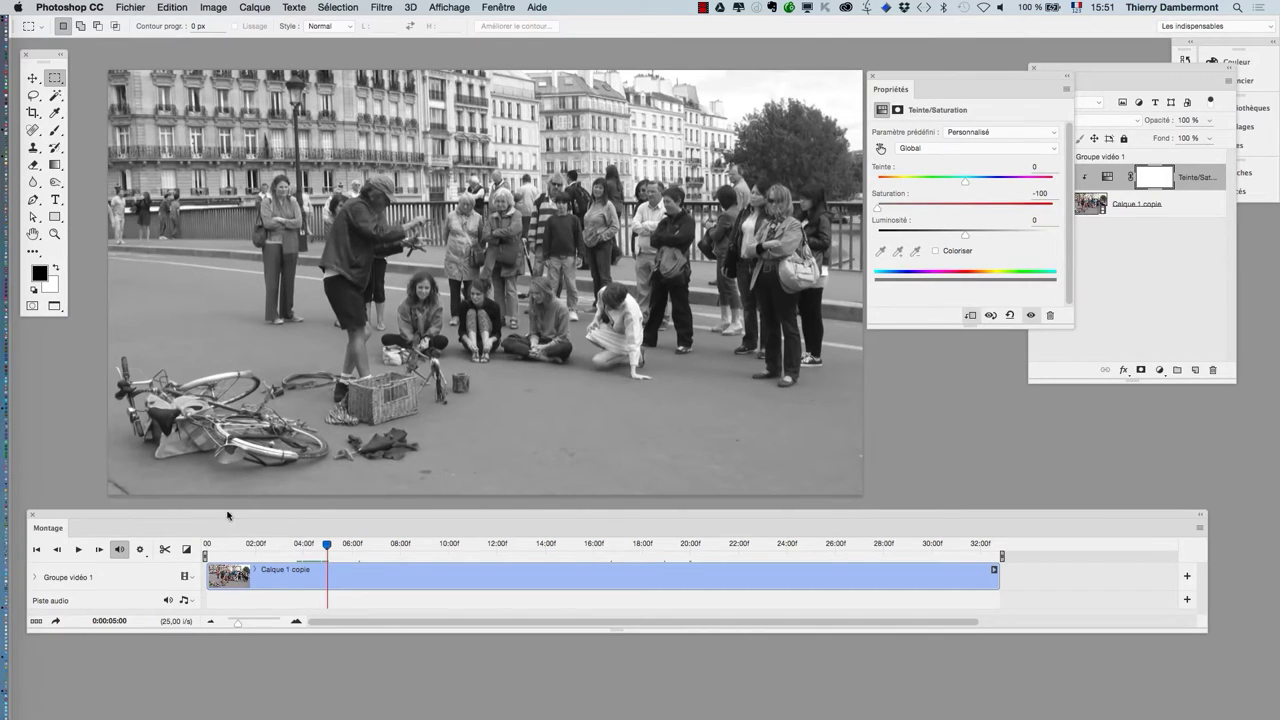
{"action": "left_click", "coordinate": [79, 550]}
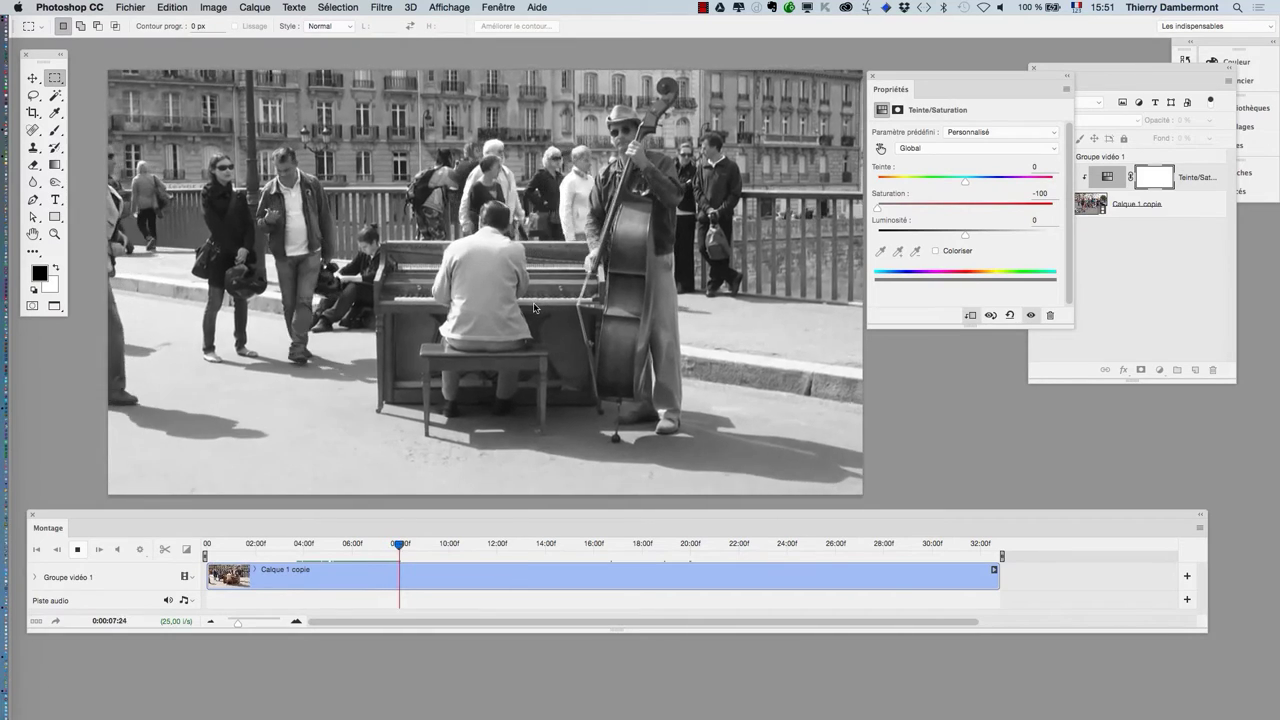
{"action": "left_click", "coordinate": [995, 547]}
{"action": "left_click_drag", "start_coordinate": [995, 547], "coordinate": [617, 541]}
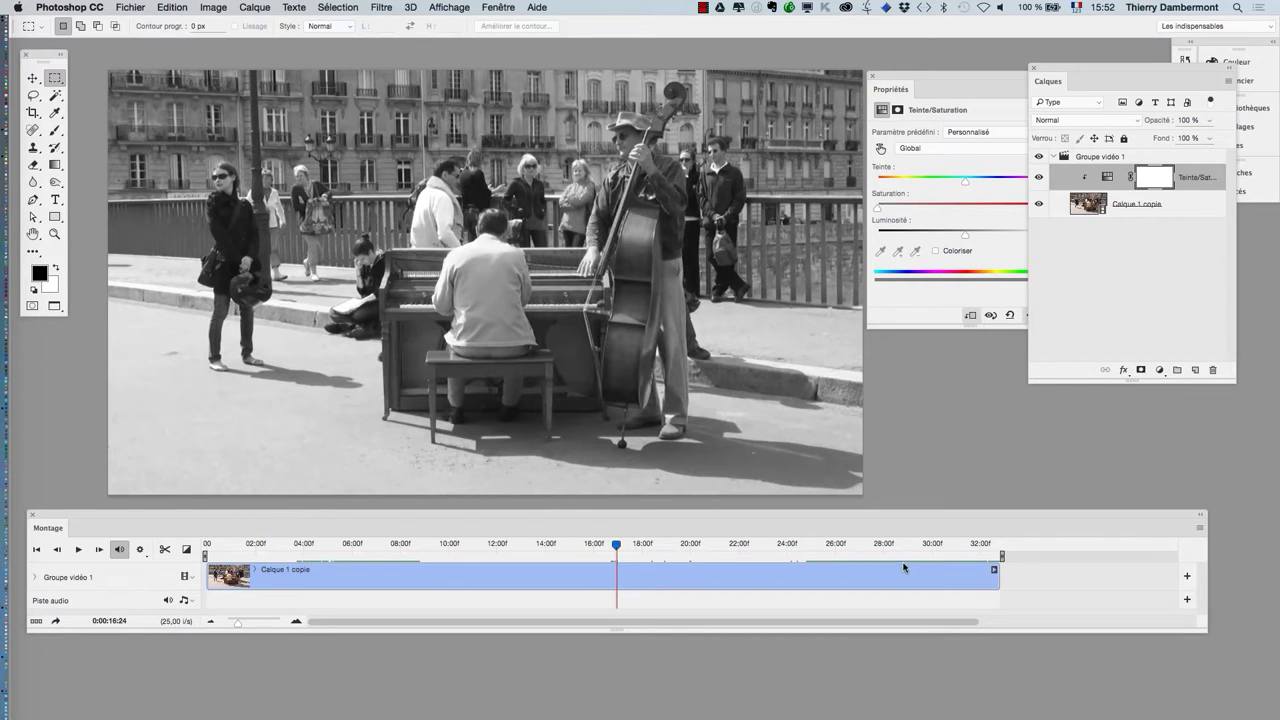
{"action": "left_click", "coordinate": [1097, 214]}
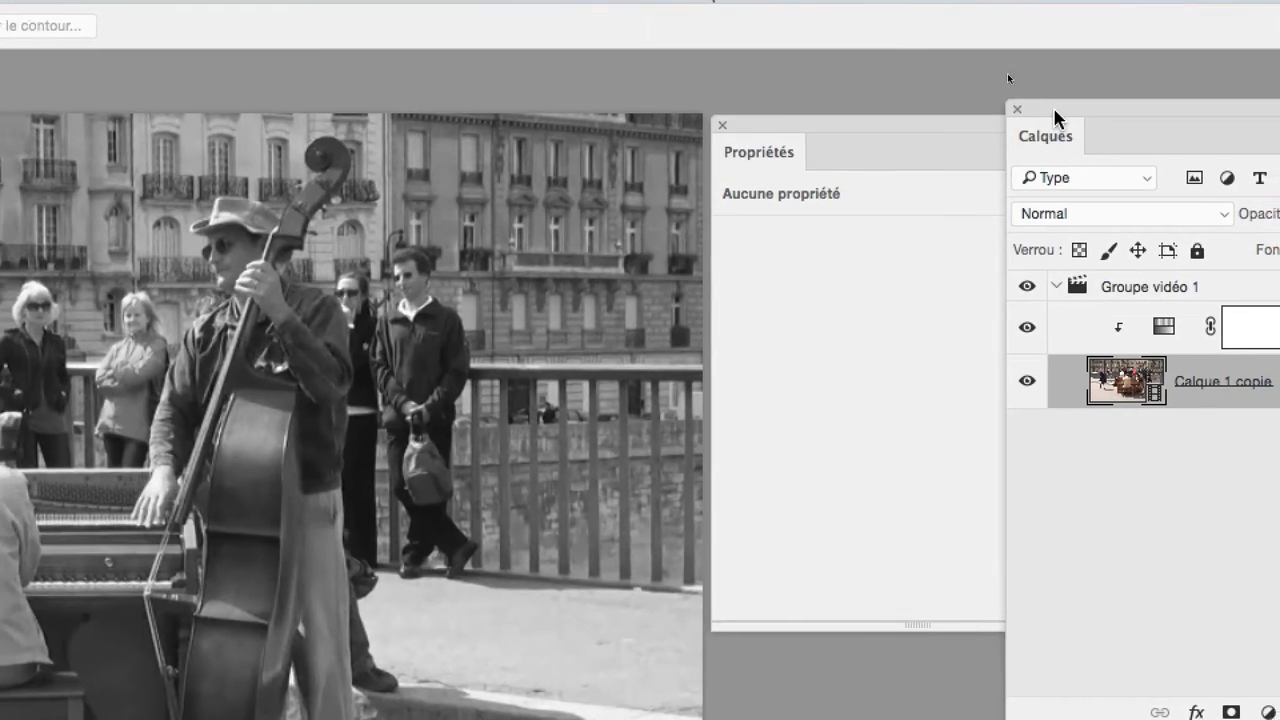
Step: Convert Calque 1 copie into an embedded smart object from its layer context menu
{"action": "left_click_drag", "start_coordinate": [1063, 118], "coordinate": [968, 186]}
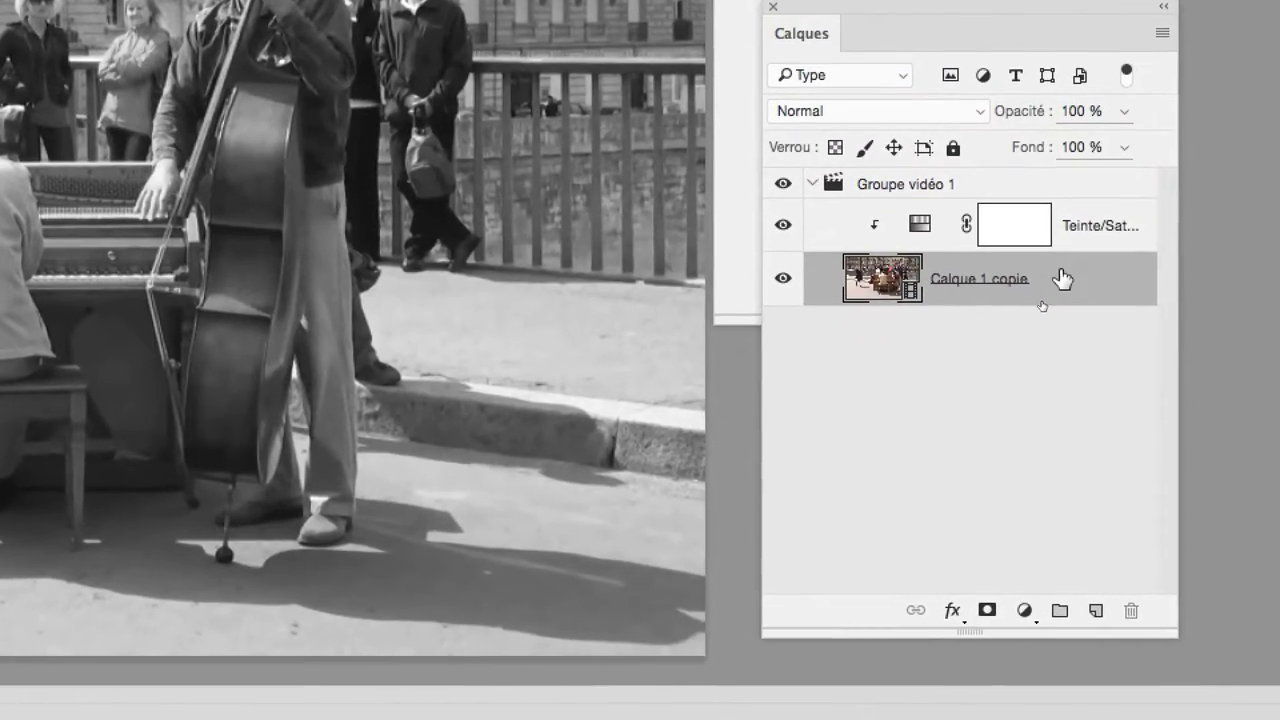
{"action": "right_click", "coordinate": [1144, 297]}
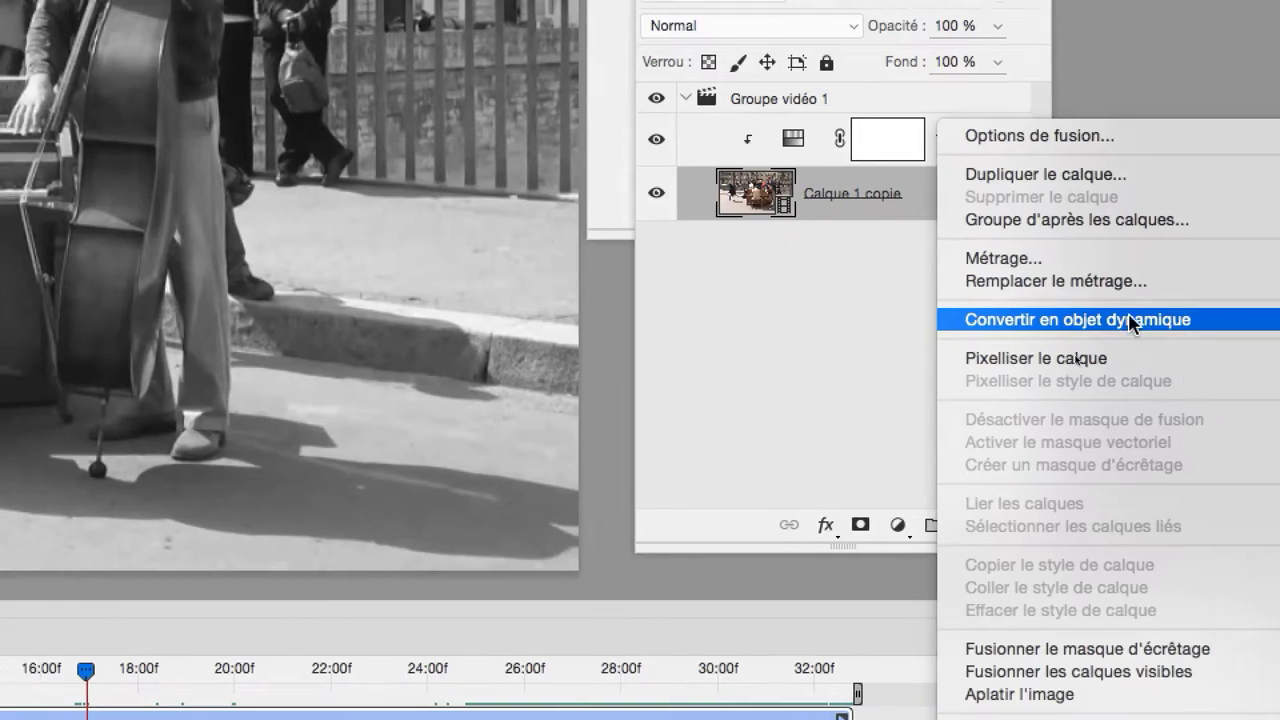
{"action": "left_click", "coordinate": [1130, 312]}
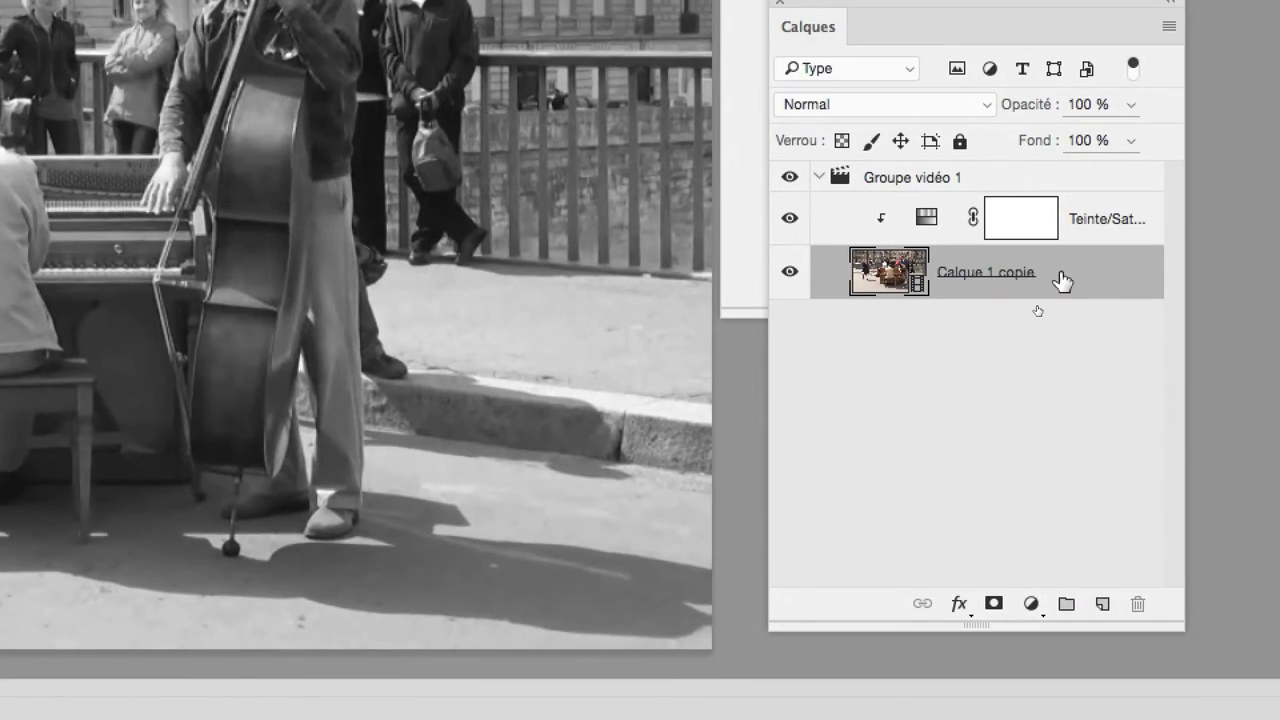
{"action": "right_click", "coordinate": [1062, 282]}
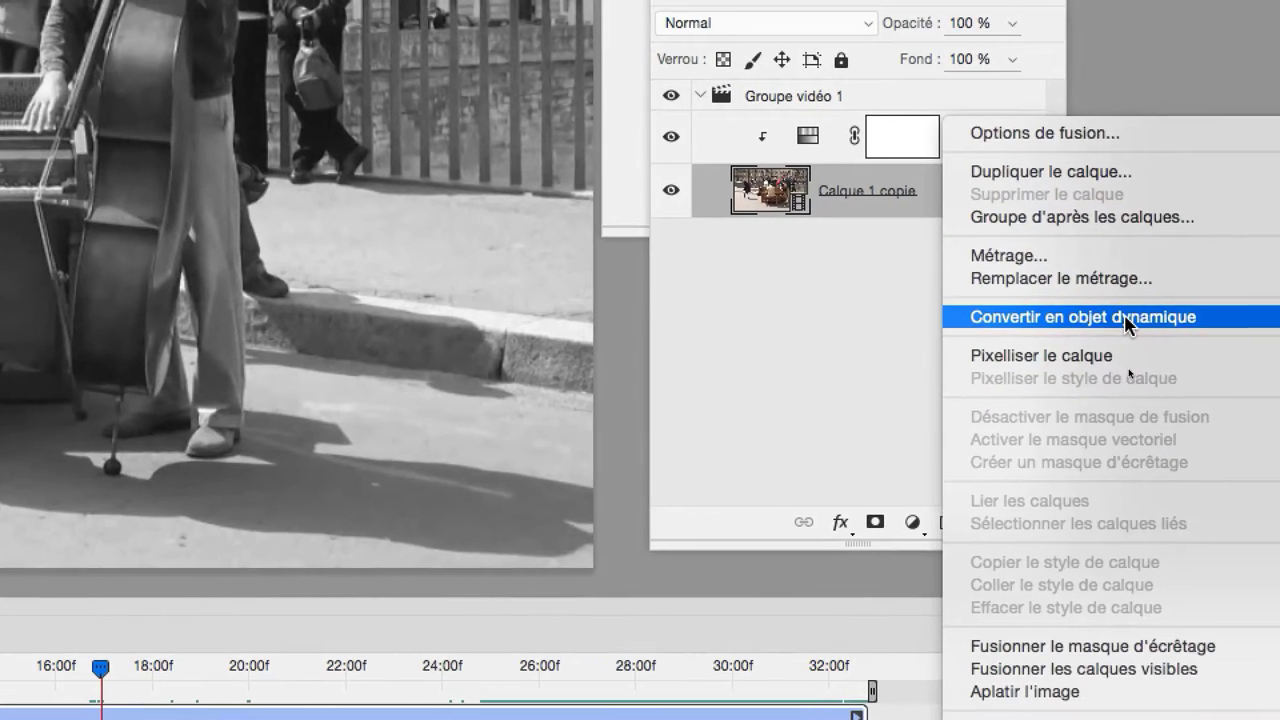
{"action": "left_click", "coordinate": [1127, 318]}
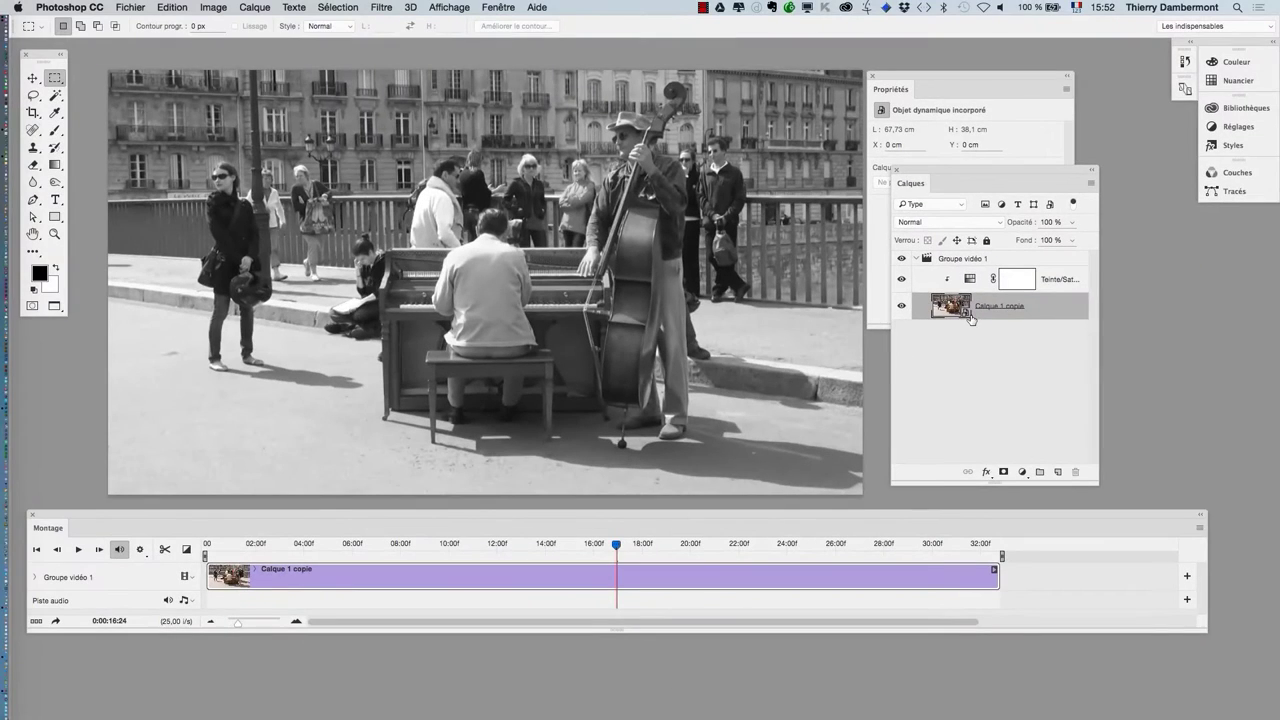
Step: Apply an Accentuation smart filter with Gain 167%, Rayon 2,1 px and Seuil 0
{"action": "left_click", "coordinate": [382, 7]}
{"action": "mouse_move", "coordinate": [165, 250]}
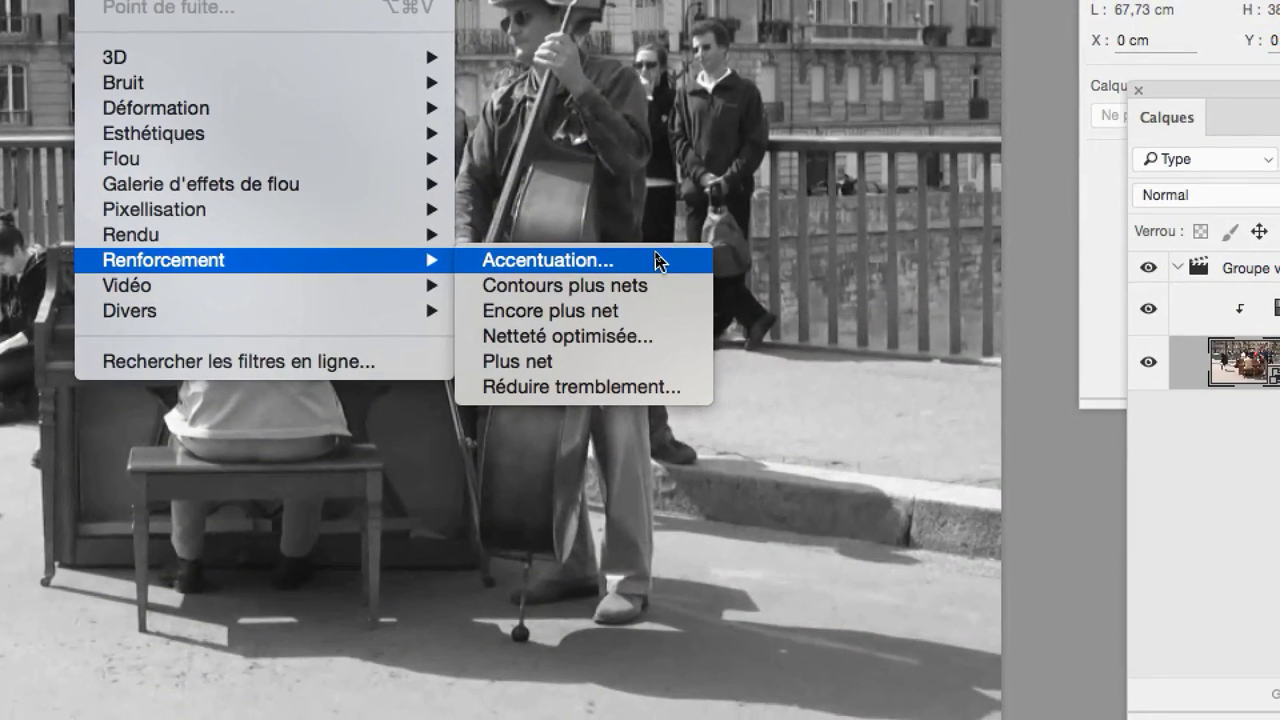
{"action": "left_click", "coordinate": [652, 260]}
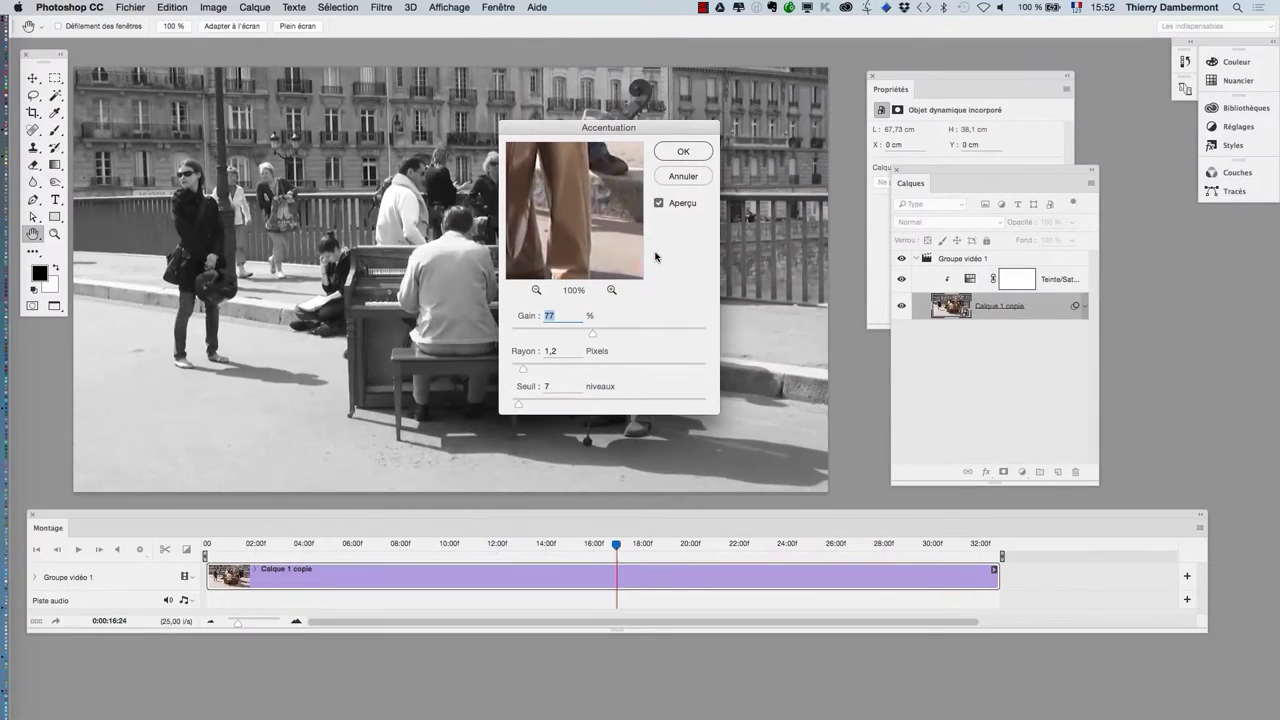
{"action": "left_click_drag", "start_coordinate": [576, 131], "coordinate": [856, 358]}
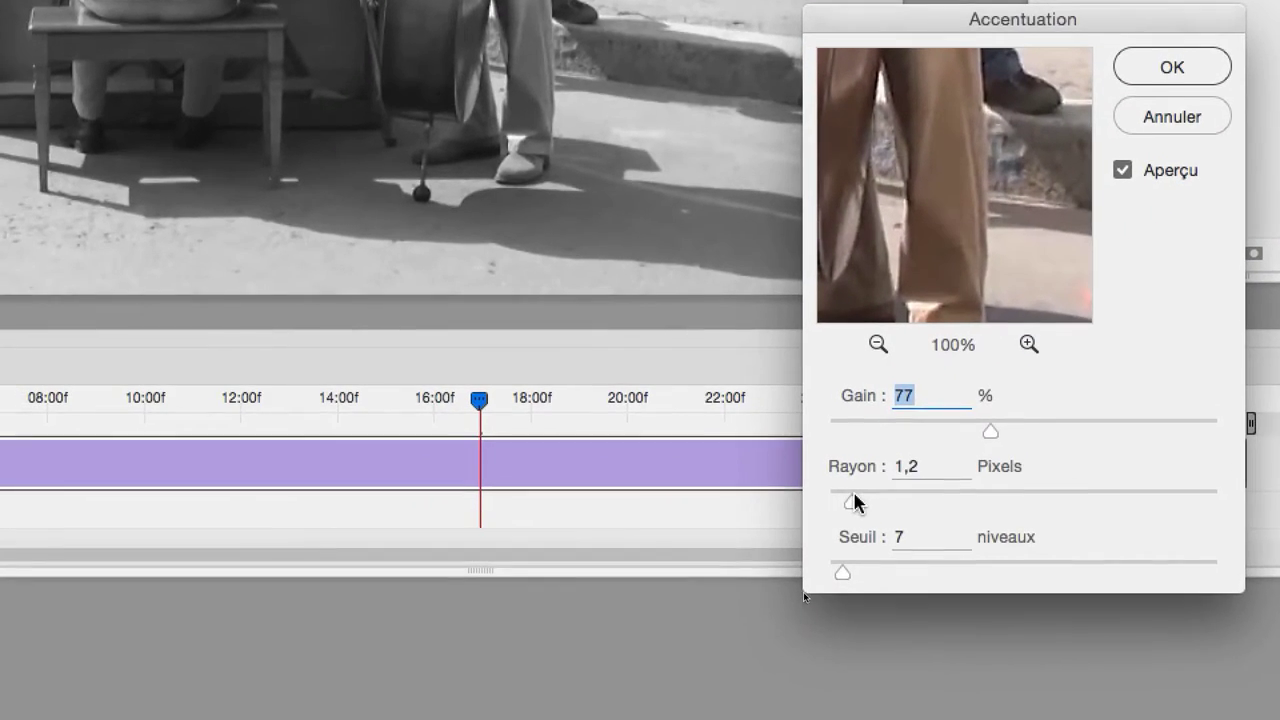
{"action": "left_click_drag", "start_coordinate": [853, 497], "coordinate": [843, 543]}
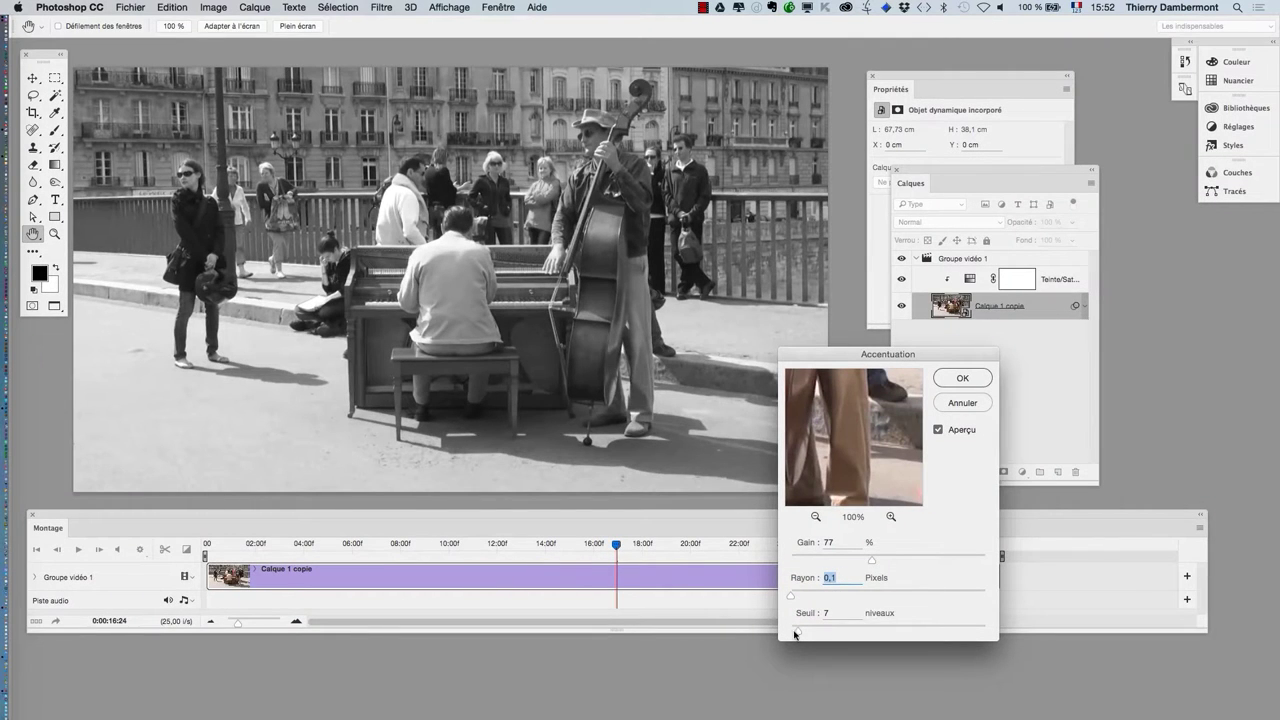
{"action": "left_click_drag", "start_coordinate": [795, 630], "coordinate": [790, 631]}
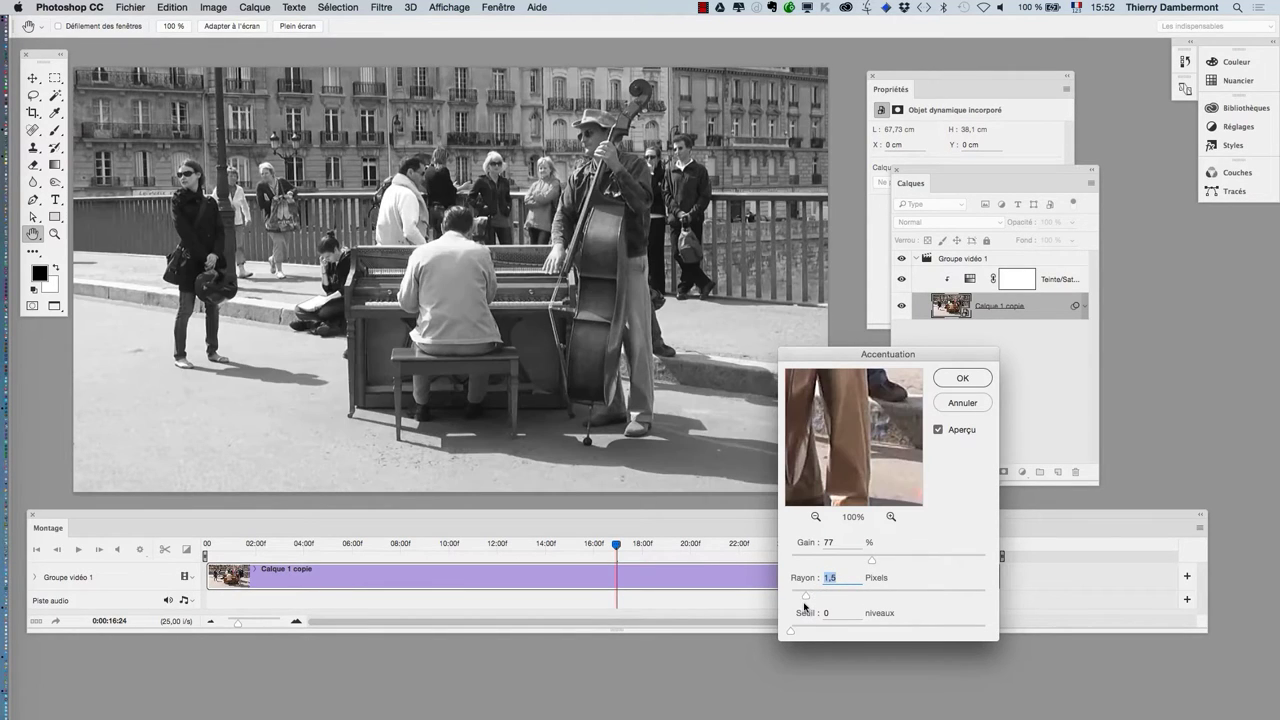
{"action": "left_click_drag", "start_coordinate": [872, 560], "coordinate": [905, 562]}
{"action": "key", "text": "Up"}
{"action": "key", "text": "Up"}
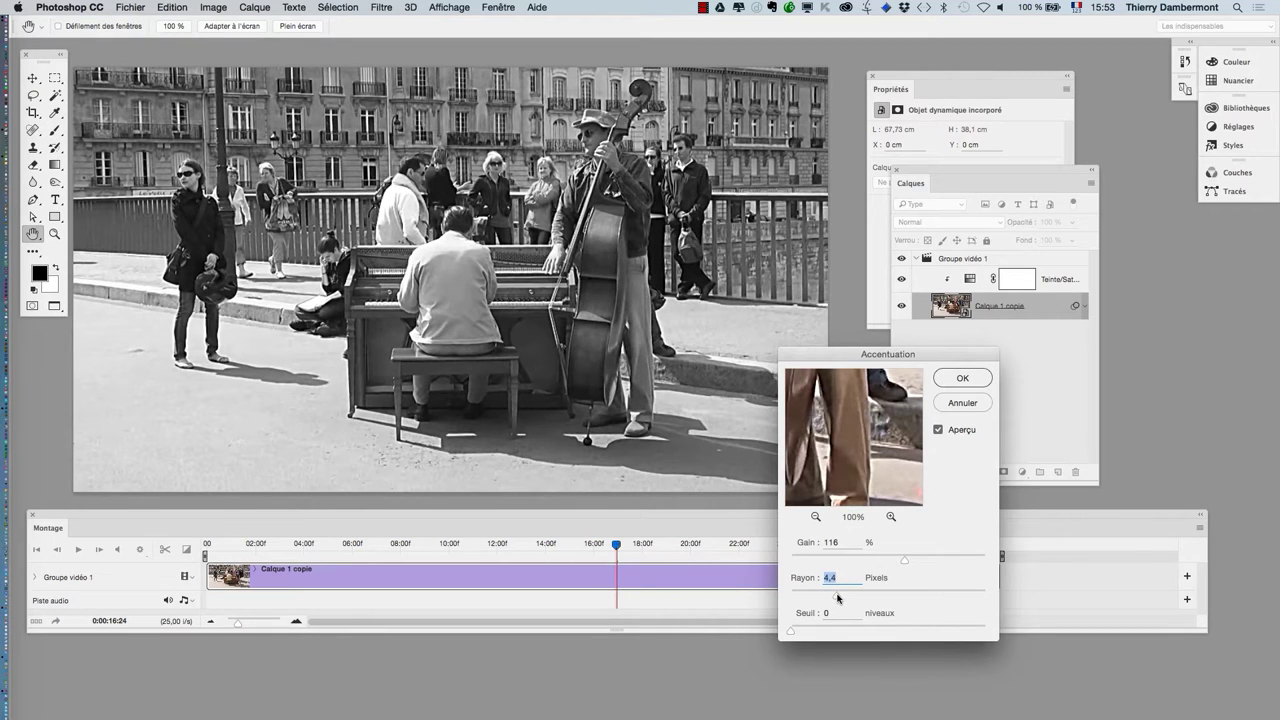
{"action": "left_click_drag", "start_coordinate": [902, 566], "coordinate": [927, 561]}
{"action": "key", "text": "Down"}
{"action": "key", "text": "Down"}
{"action": "key", "text": "Down"}
{"action": "left_click_drag", "start_coordinate": [820, 598], "coordinate": [806, 596]}
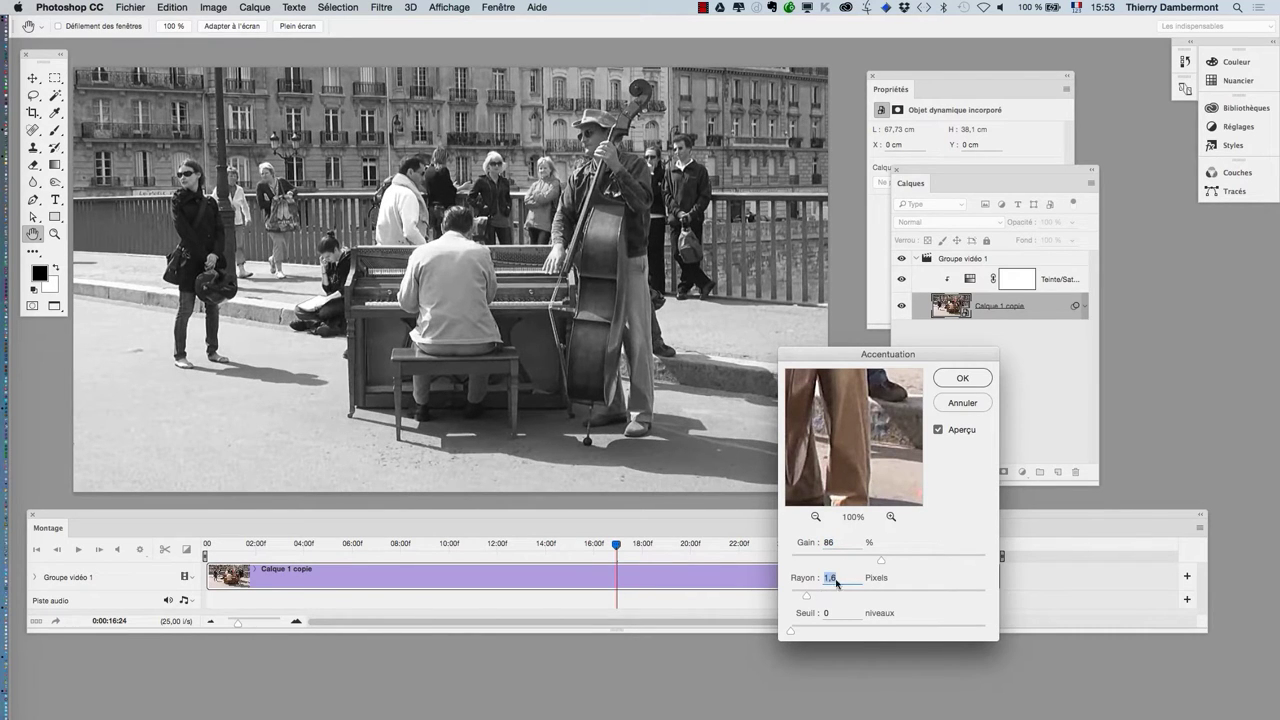
{"action": "left_click_drag", "start_coordinate": [883, 560], "coordinate": [932, 557]}
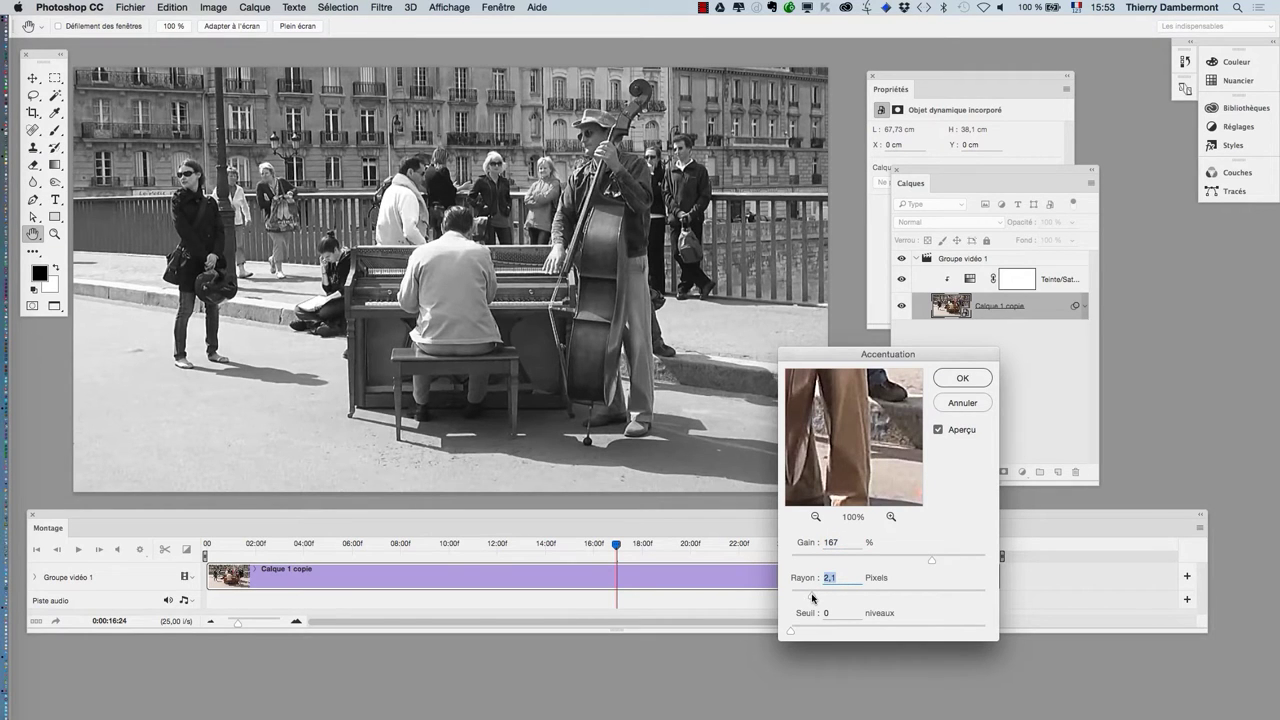
{"action": "left_click", "coordinate": [959, 379]}
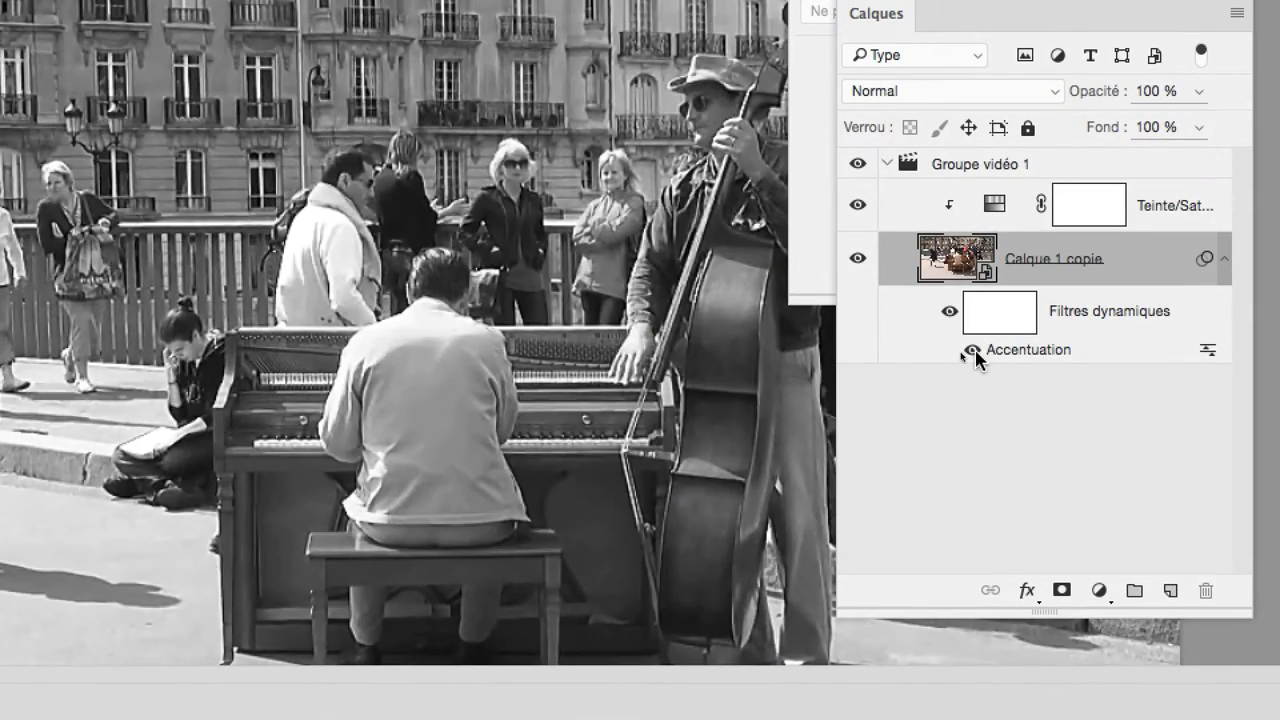
Step: Play the clip from 09:09 to 14:03, toggling the Accentuation filter on and off to compare
{"action": "left_click", "coordinate": [965, 357]}
{"action": "left_click", "coordinate": [972, 350]}
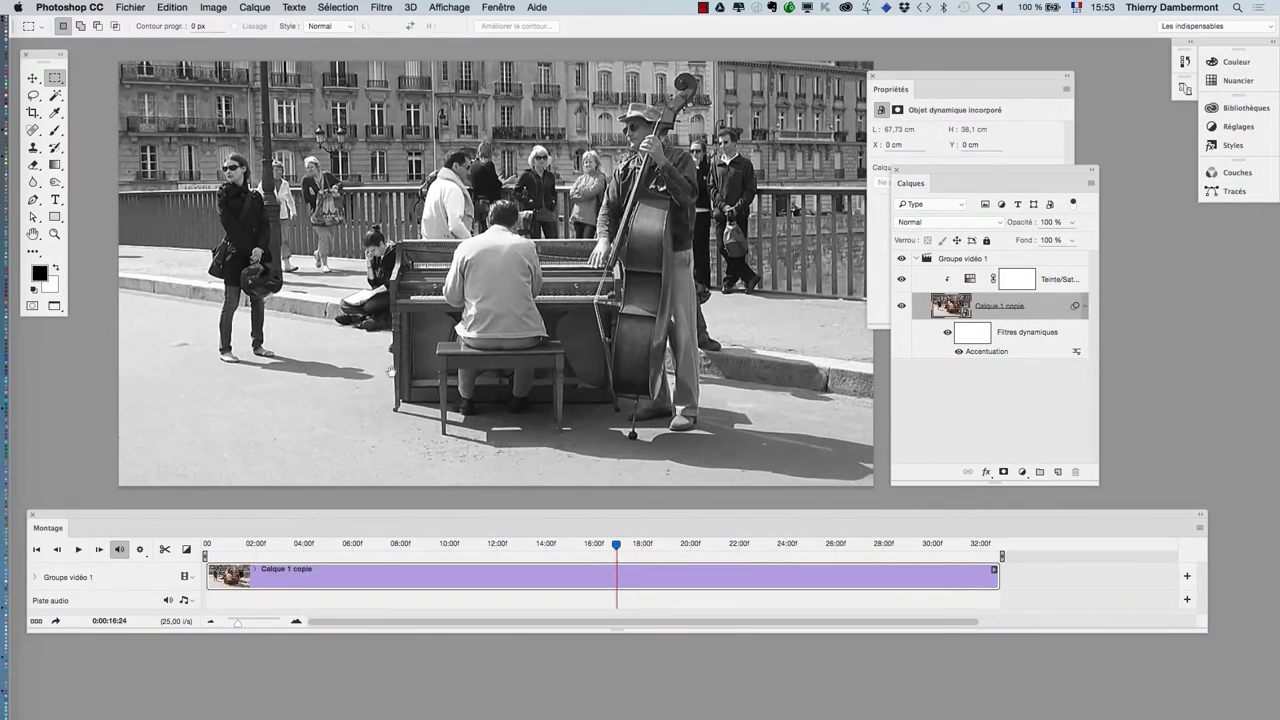
{"action": "left_click", "coordinate": [81, 551]}
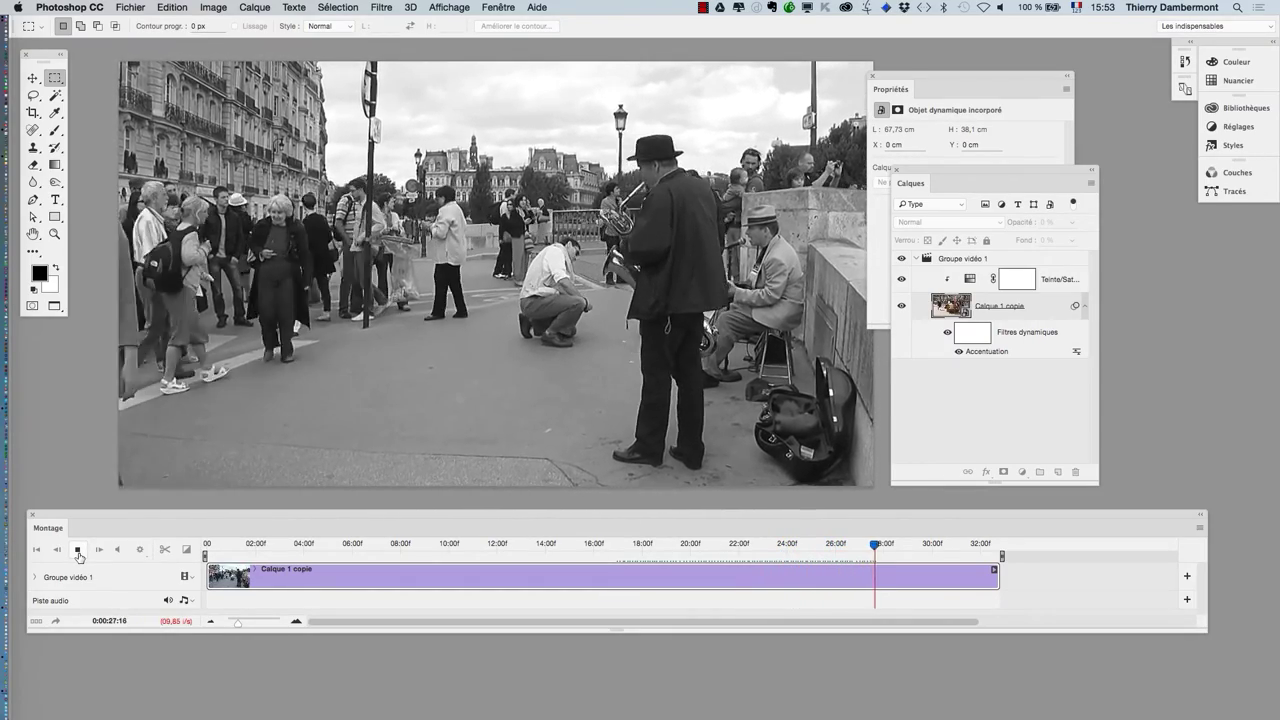
{"action": "left_click", "coordinate": [79, 552]}
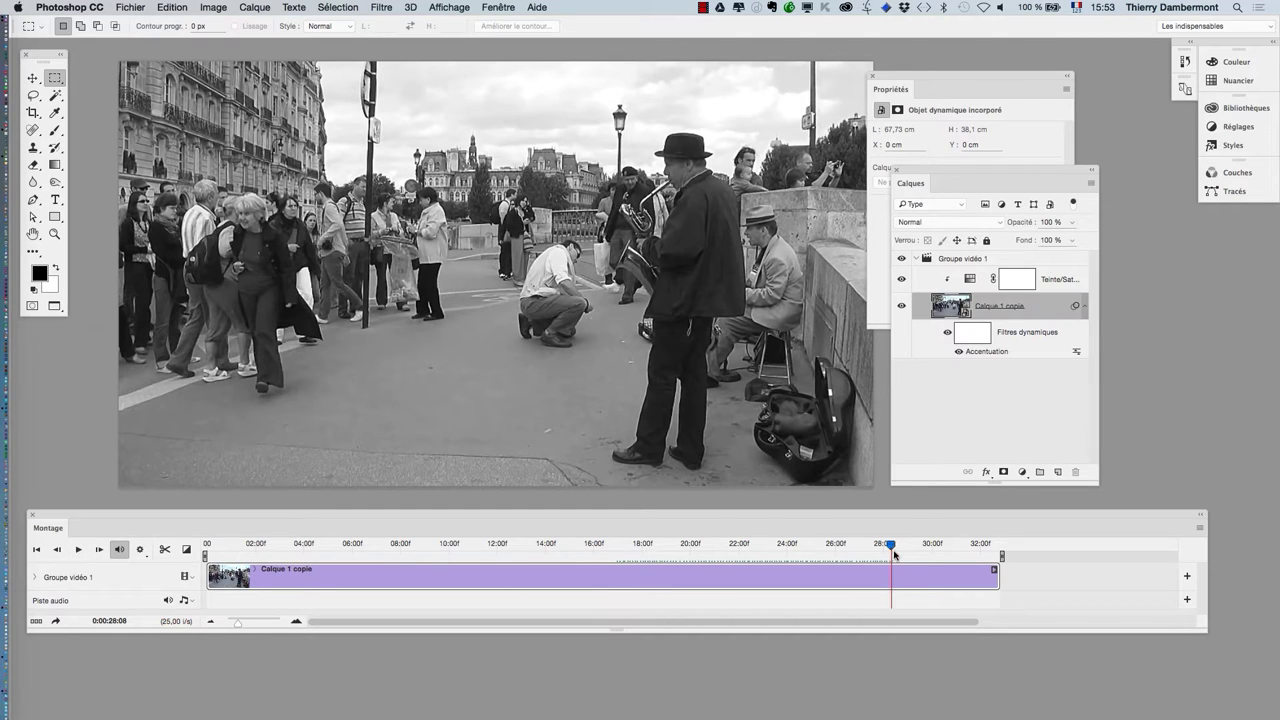
{"action": "left_click_drag", "start_coordinate": [474, 546], "coordinate": [432, 546]}
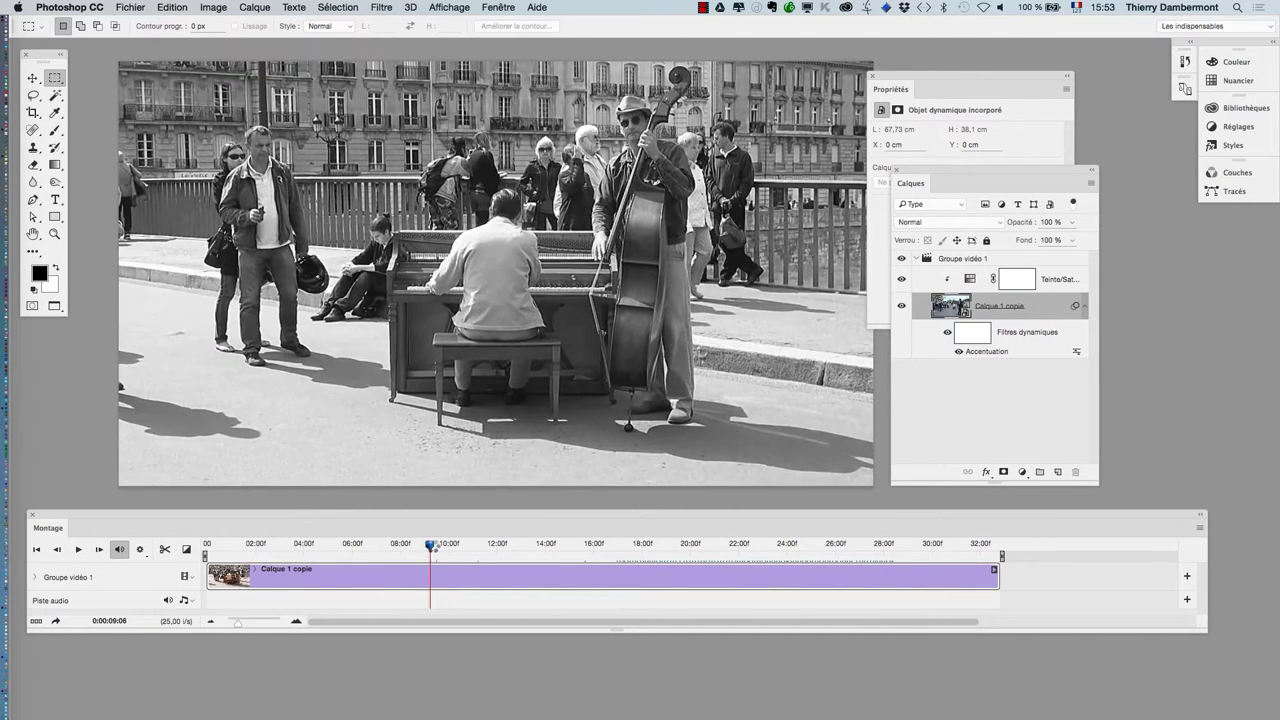
{"action": "left_click", "coordinate": [79, 551]}
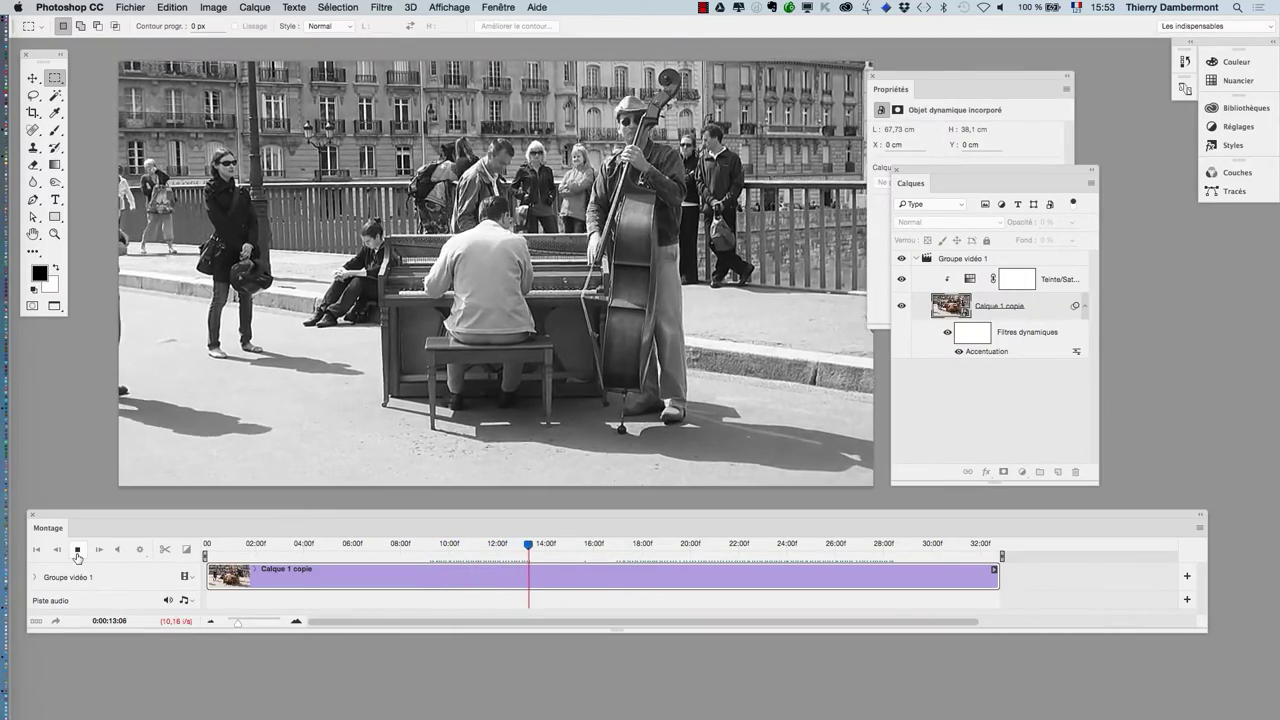
{"action": "left_click", "coordinate": [77, 550]}
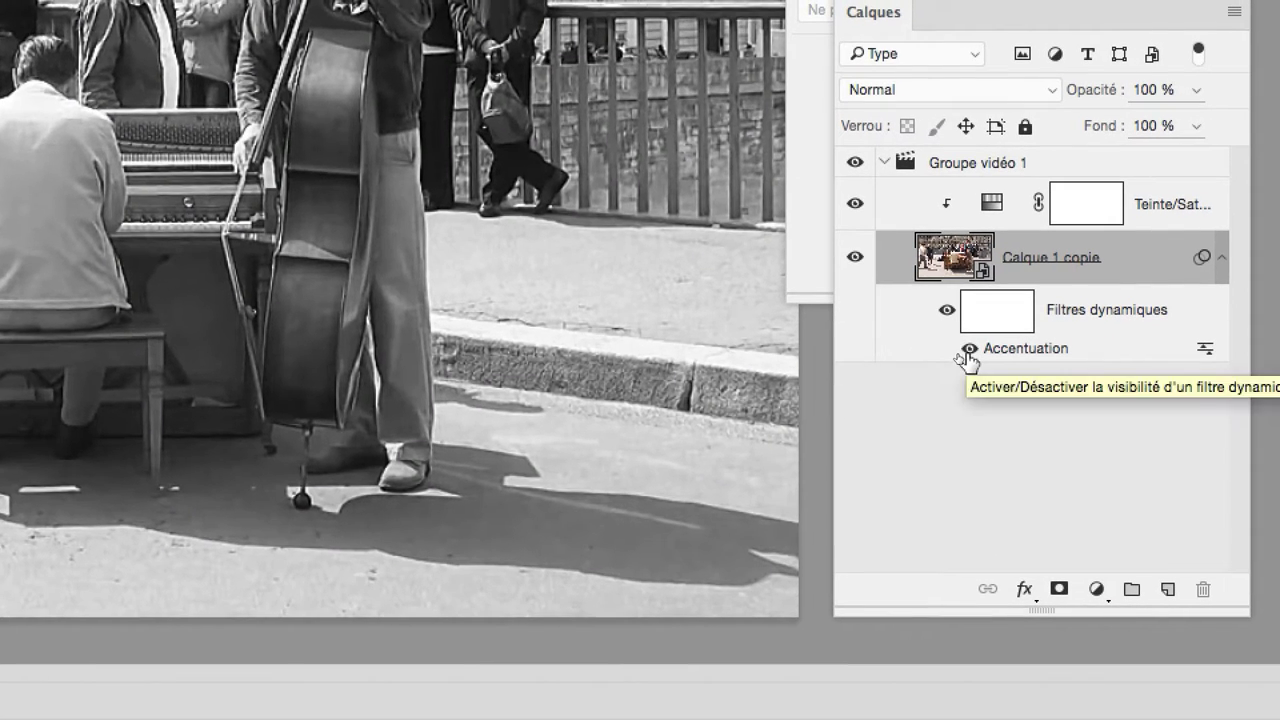
{"action": "left_click", "coordinate": [927, 346]}
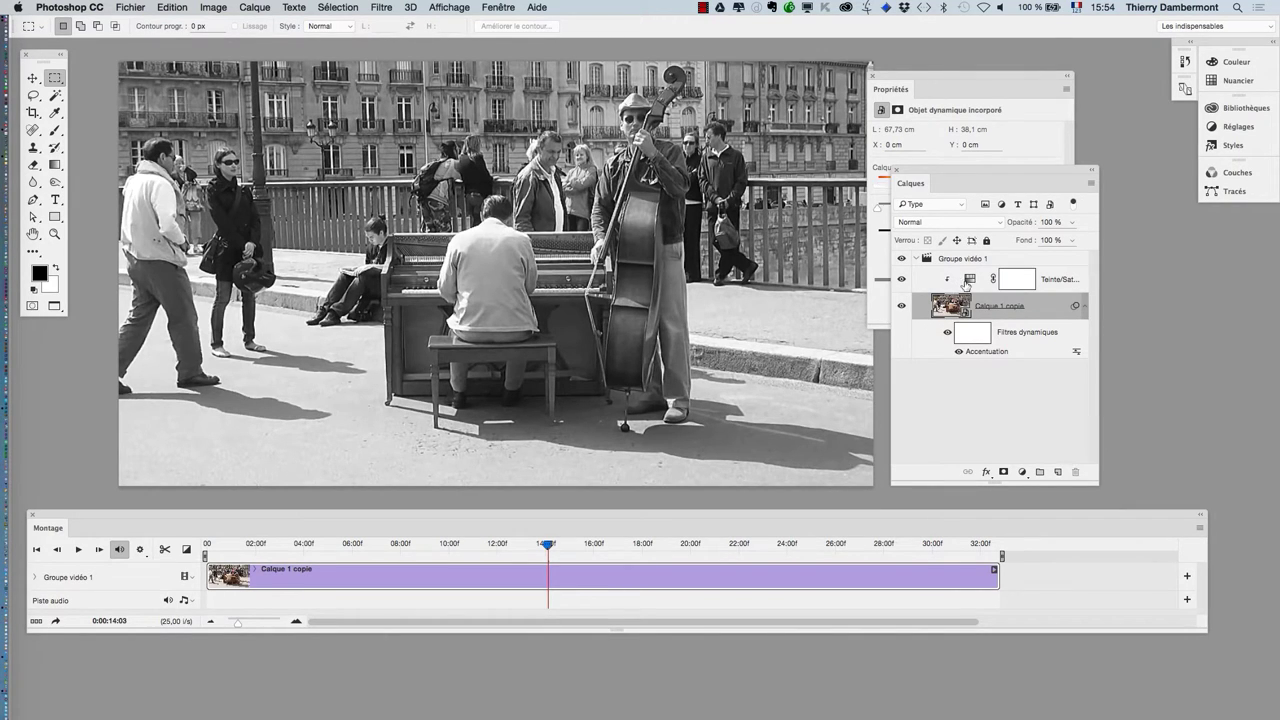
Step: Set the Teinte/Saturation layer's Saturation back to 0 to restore full colour
{"action": "left_click", "coordinate": [967, 284]}
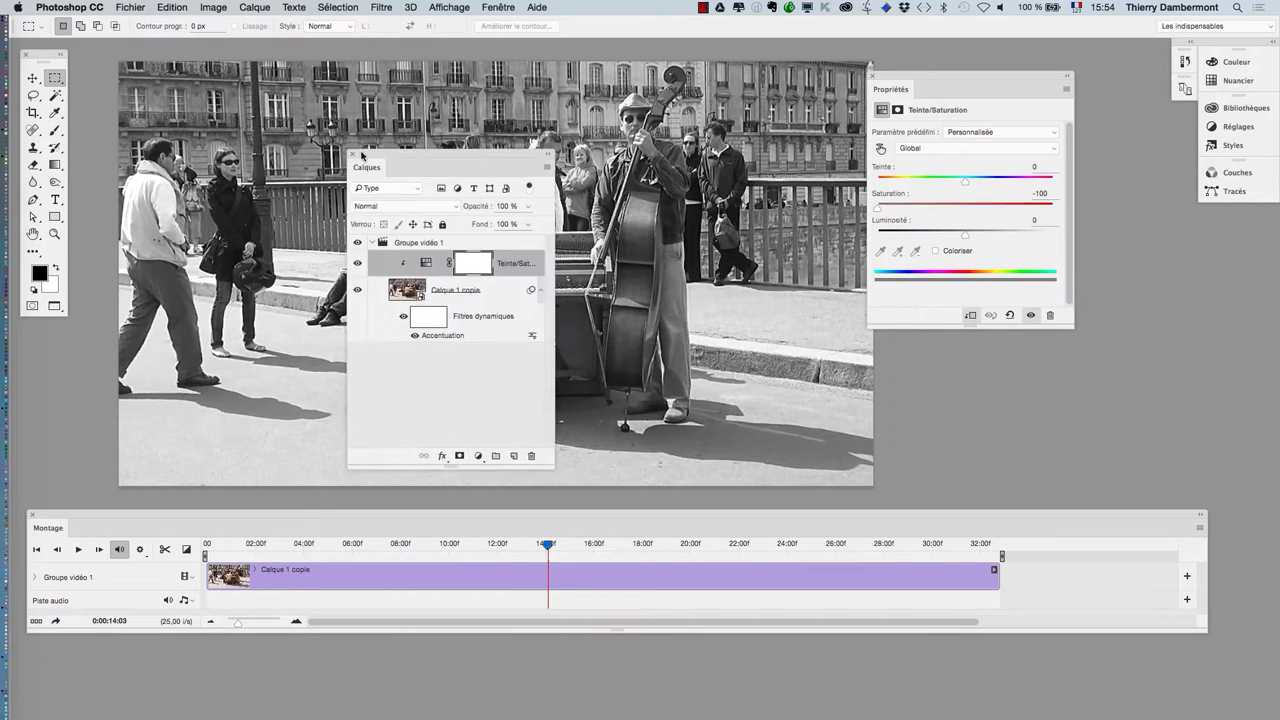
{"action": "left_click_drag", "start_coordinate": [931, 175], "coordinate": [125, 93]}
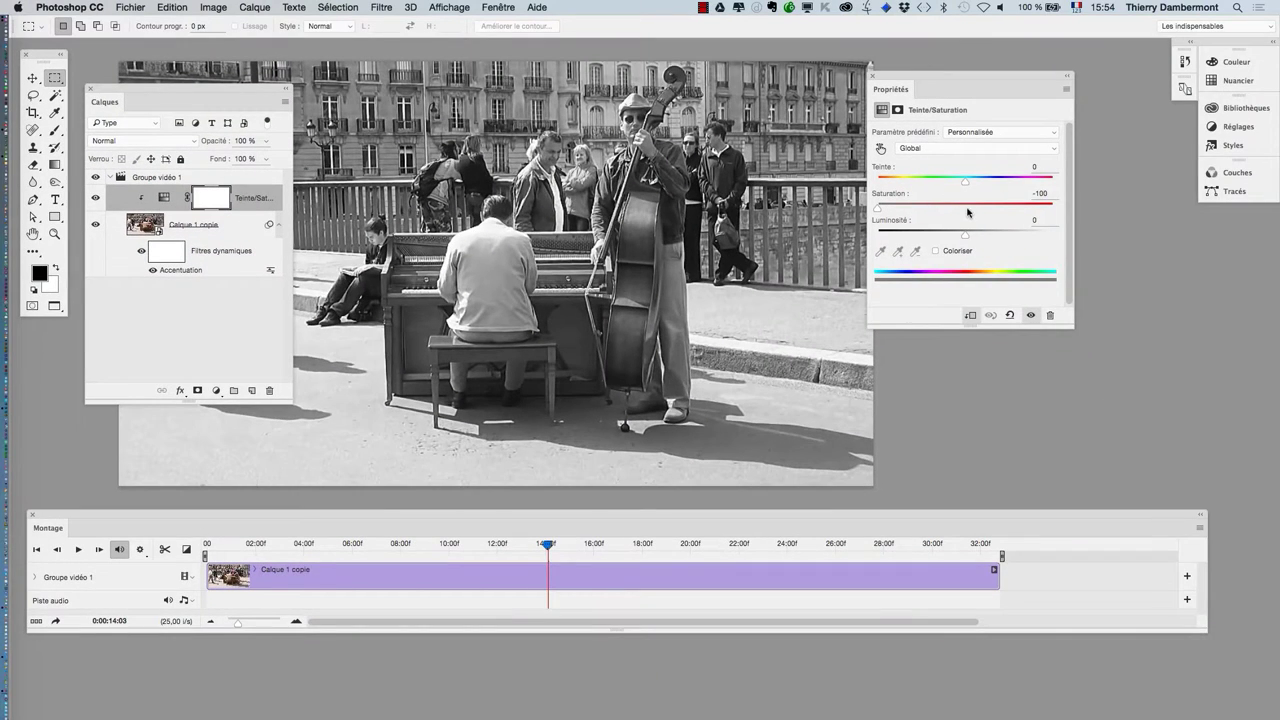
{"action": "left_click", "coordinate": [968, 210]}
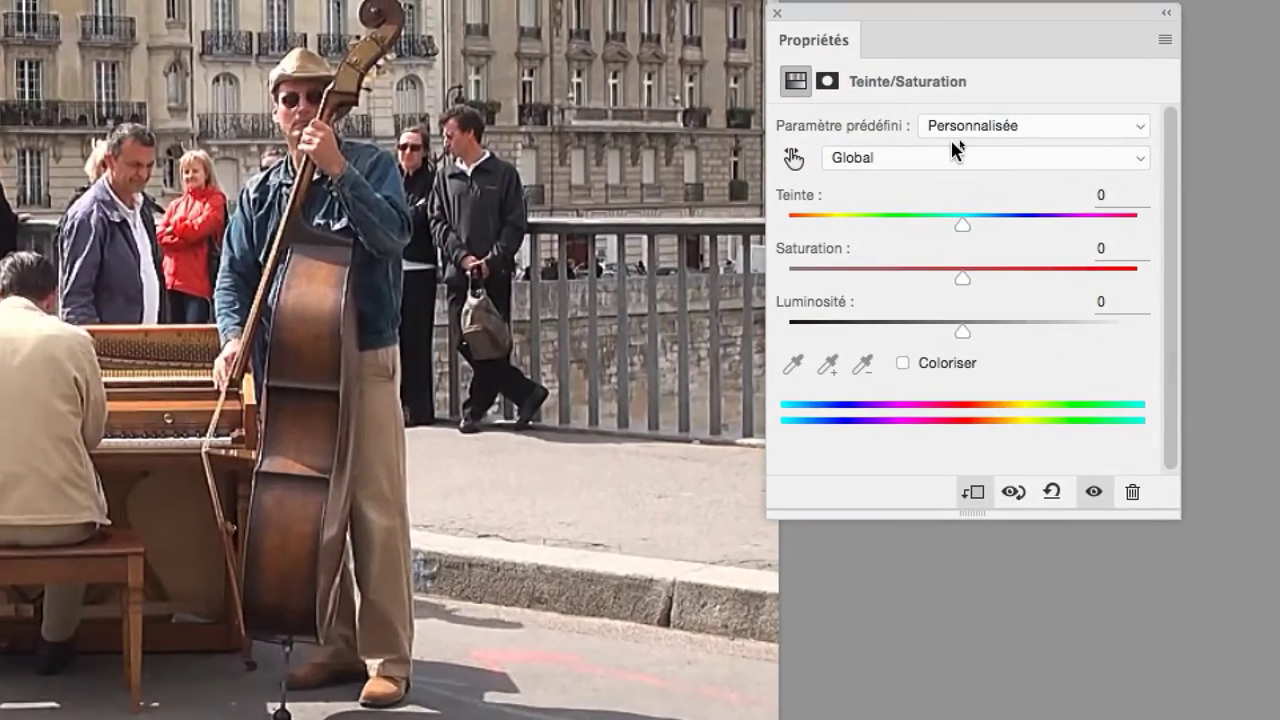
Step: Limit the Teinte/Saturation to the Rouges range and set its Saturation to -100
{"action": "left_click", "coordinate": [938, 150]}
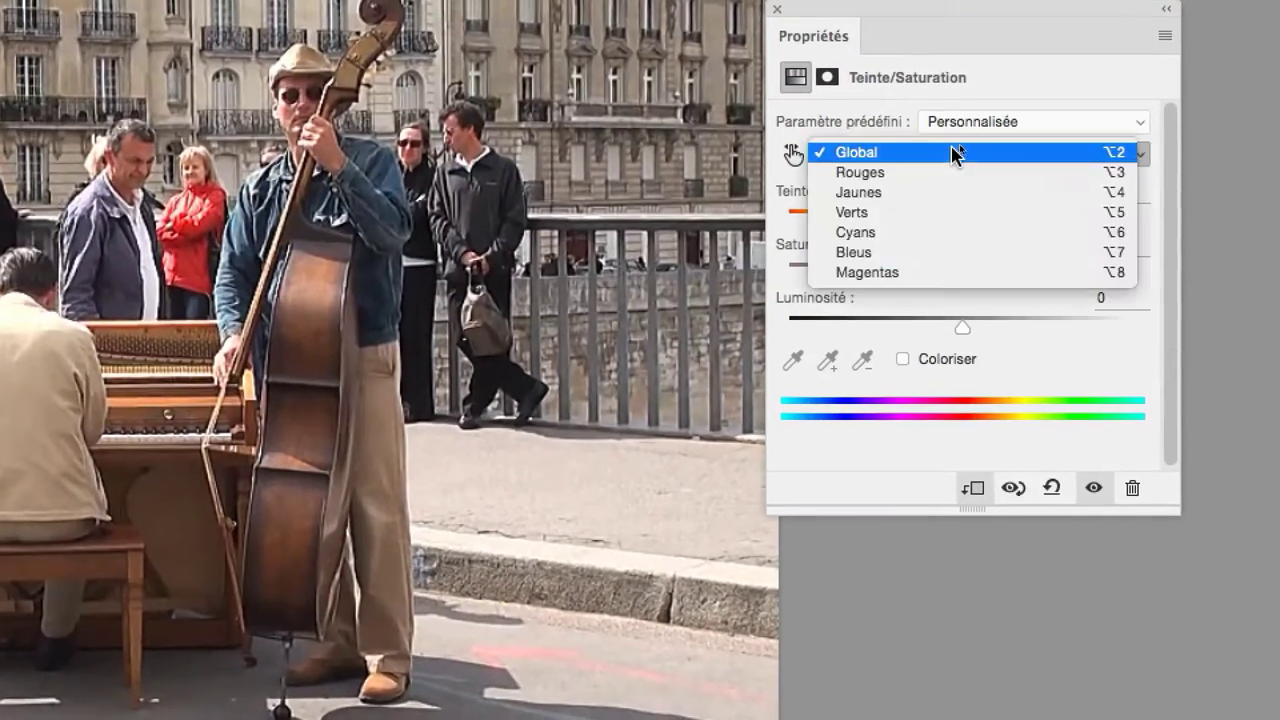
{"action": "left_click", "coordinate": [950, 163]}
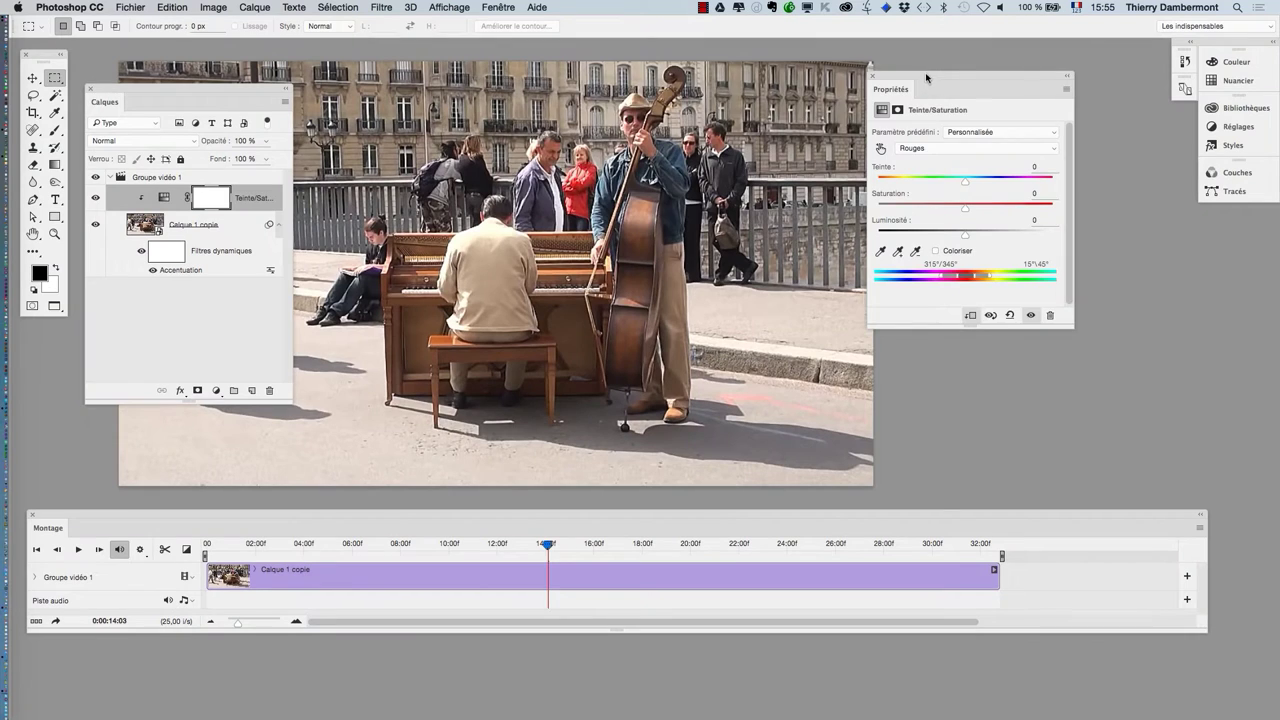
{"action": "left_click_drag", "start_coordinate": [926, 77], "coordinate": [468, 44]}
{"action": "mouse_move", "coordinate": [610, 291]}
{"action": "left_mouse_down"}
{"action": "mouse_move", "coordinate": [1114, 297]}
{"action": "mouse_move", "coordinate": [1140, 312]}
{"action": "left_mouse_up"}
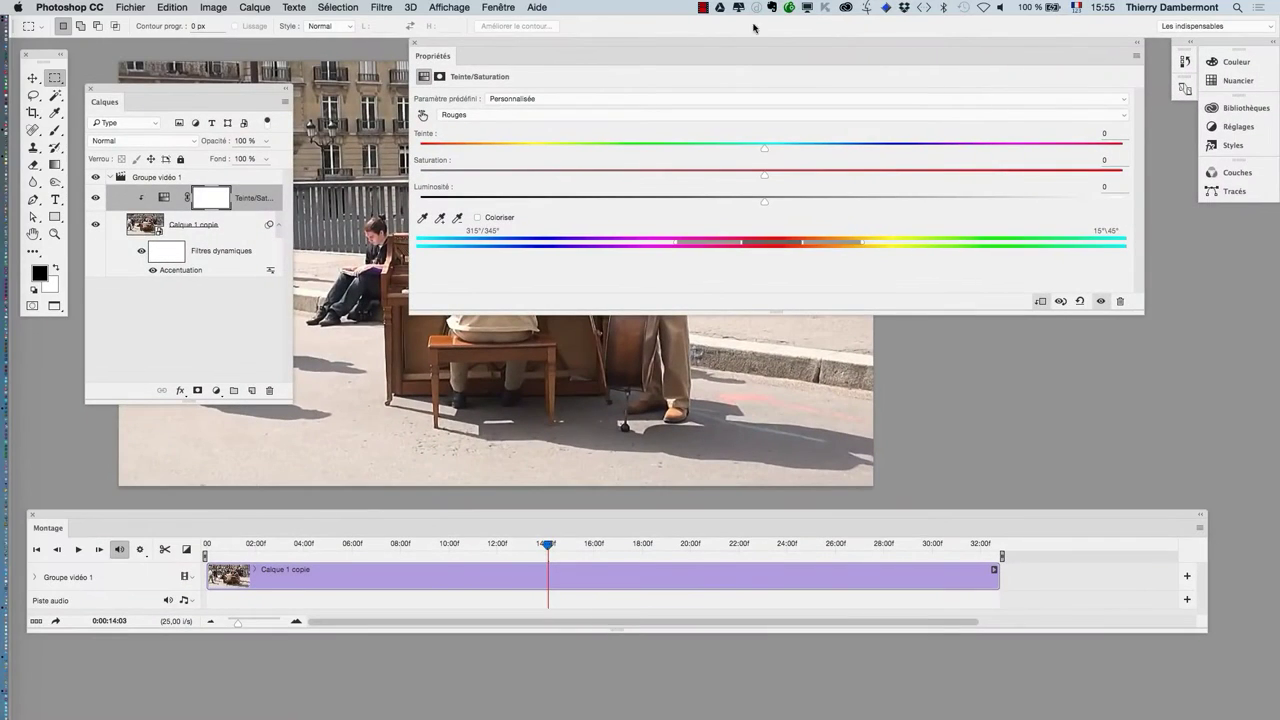
{"action": "mouse_move", "coordinate": [632, 44]}
{"action": "left_mouse_down"}
{"action": "mouse_move", "coordinate": [813, 298]}
{"action": "mouse_move", "coordinate": [723, 177]}
{"action": "mouse_move", "coordinate": [591, 280]}
{"action": "mouse_move", "coordinate": [691, 265]}
{"action": "left_mouse_up"}
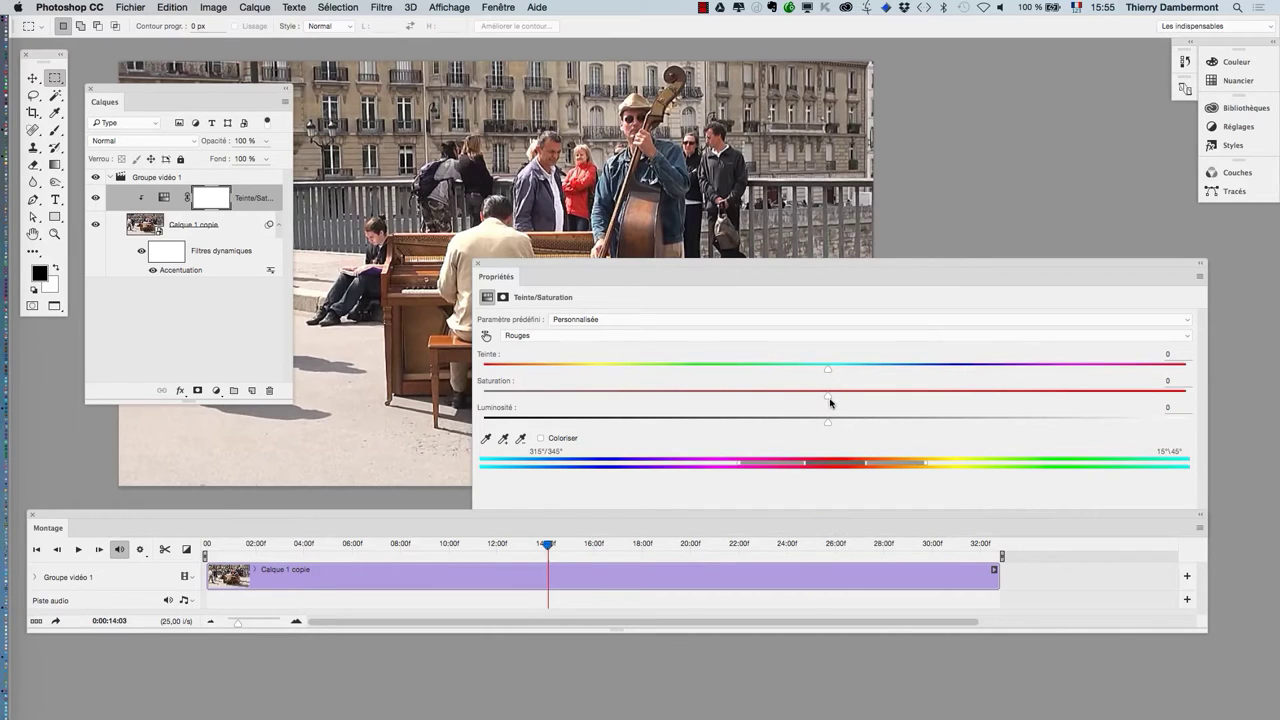
{"action": "left_click_drag", "start_coordinate": [828, 400], "coordinate": [434, 396]}
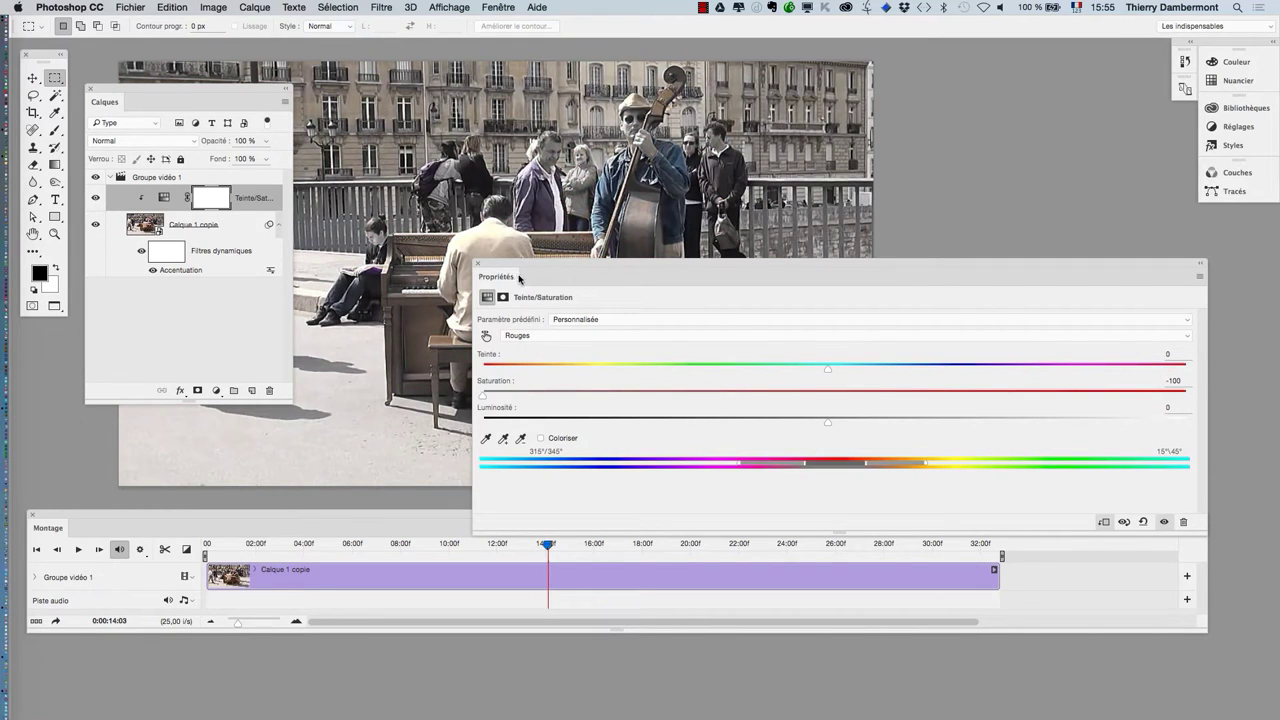
Step: Move the adjustment settings off the footage and play the video to preview
{"action": "left_click_drag", "start_coordinate": [526, 268], "coordinate": [617, 336]}
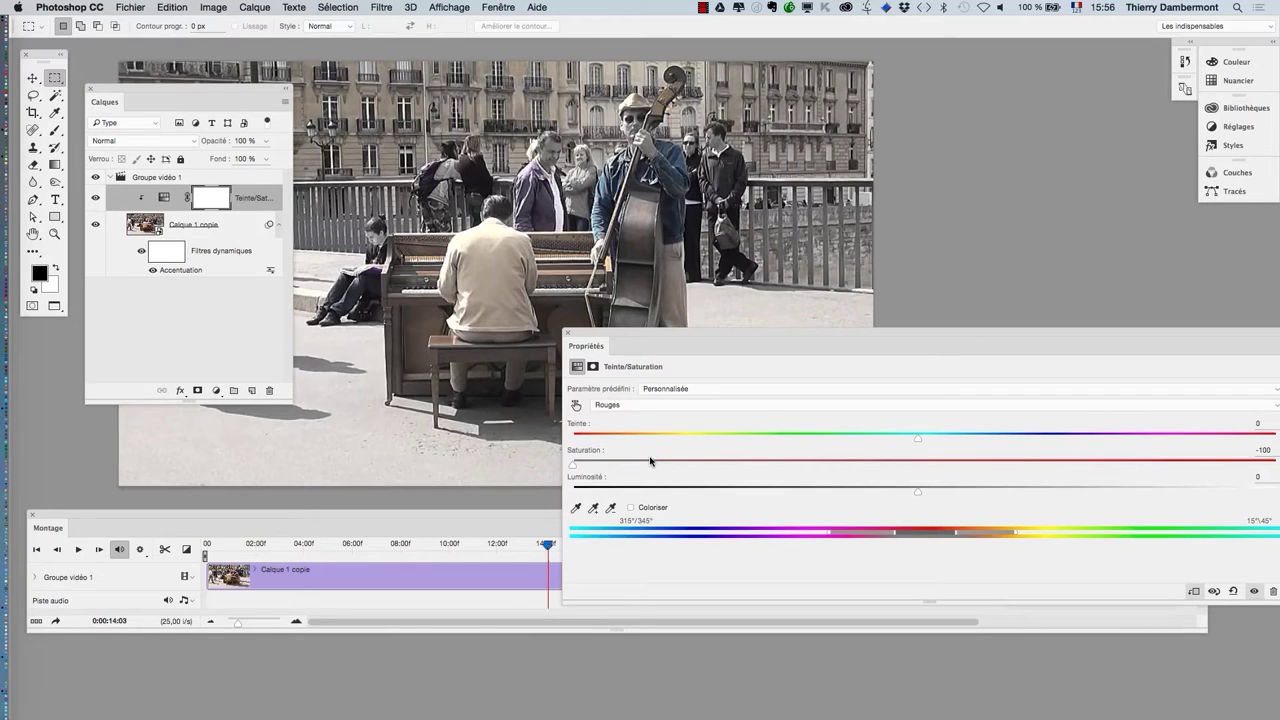
{"action": "mouse_move", "coordinate": [629, 338]}
{"action": "left_mouse_down"}
{"action": "mouse_move", "coordinate": [817, 339]}
{"action": "mouse_move", "coordinate": [941, 415]}
{"action": "left_mouse_up"}
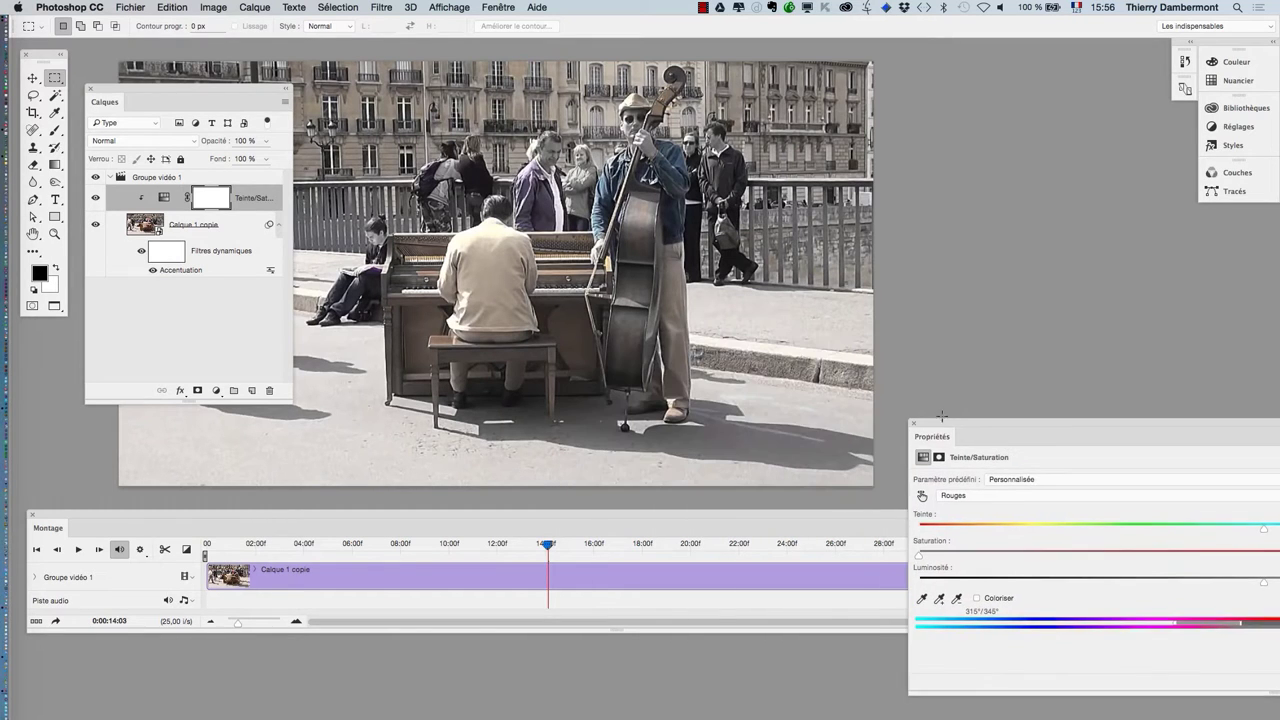
{"action": "left_click", "coordinate": [78, 549]}
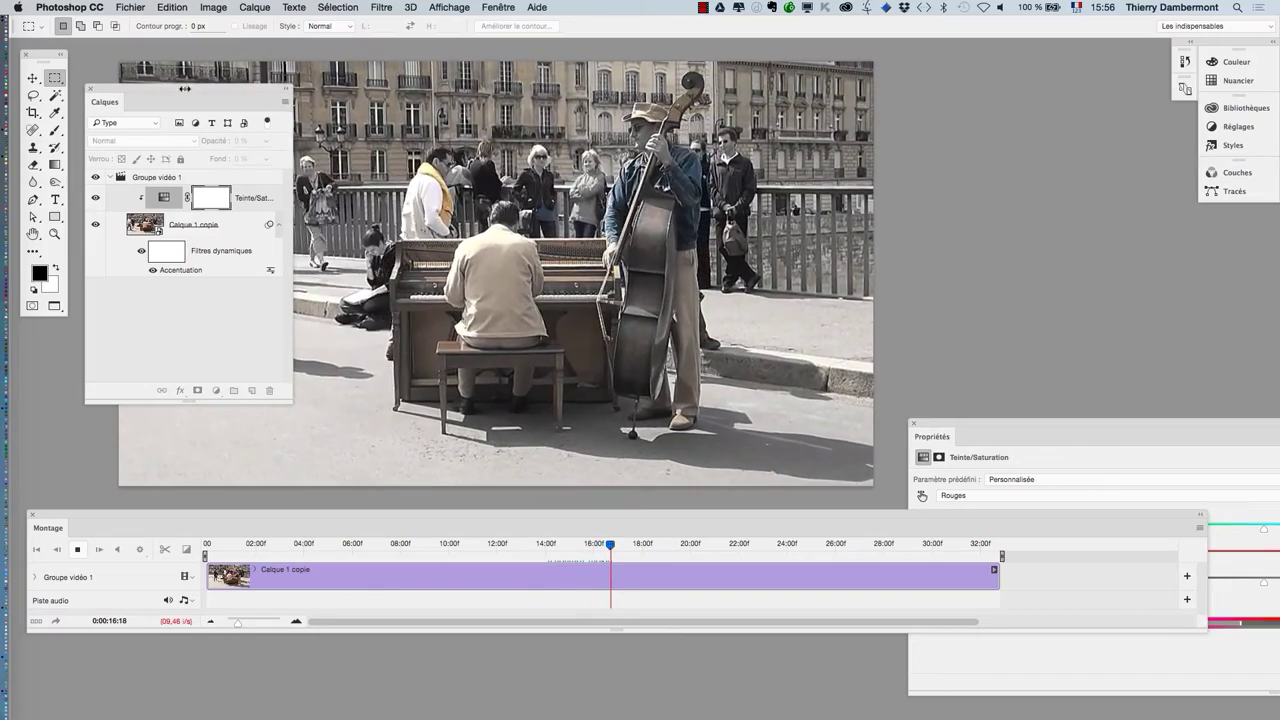
Step: Stop playback and return to the piano and double-bass scene at about 06:23
{"action": "mouse_move", "coordinate": [166, 88]}
{"action": "left_mouse_down"}
{"action": "mouse_move", "coordinate": [986, 93]}
{"action": "mouse_move", "coordinate": [1020, 64]}
{"action": "left_mouse_up"}
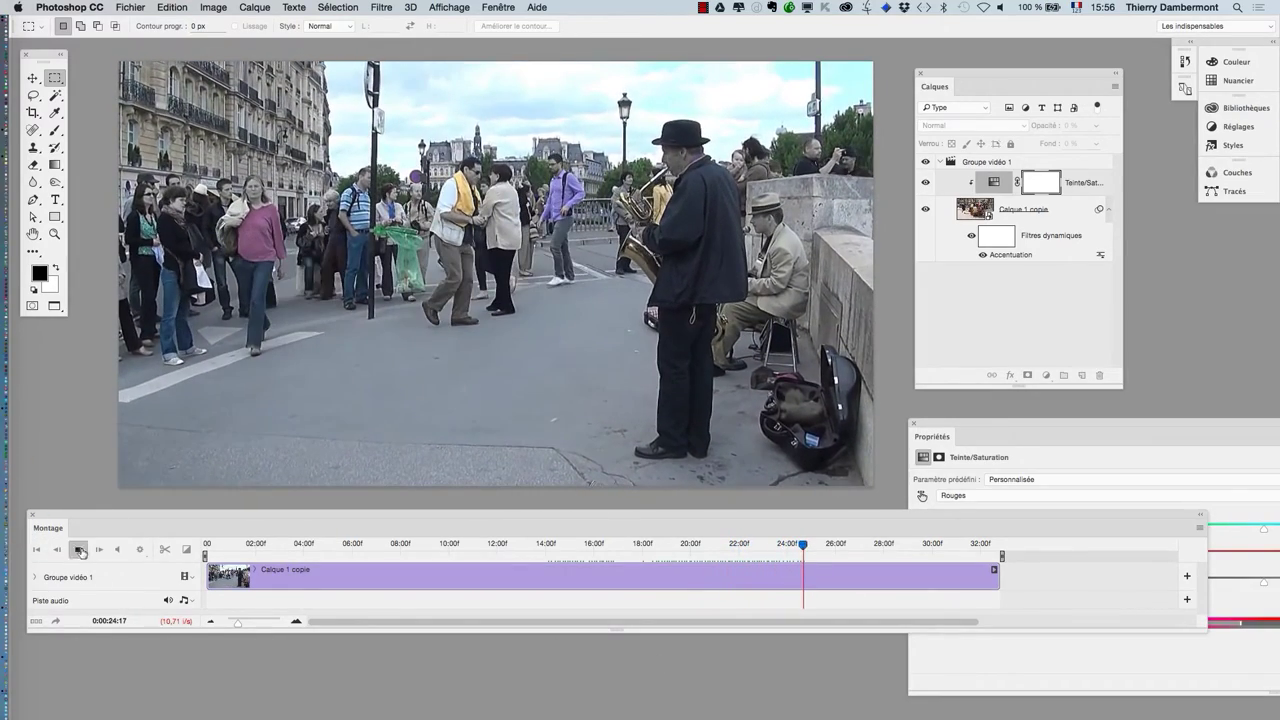
{"action": "key", "text": "space"}
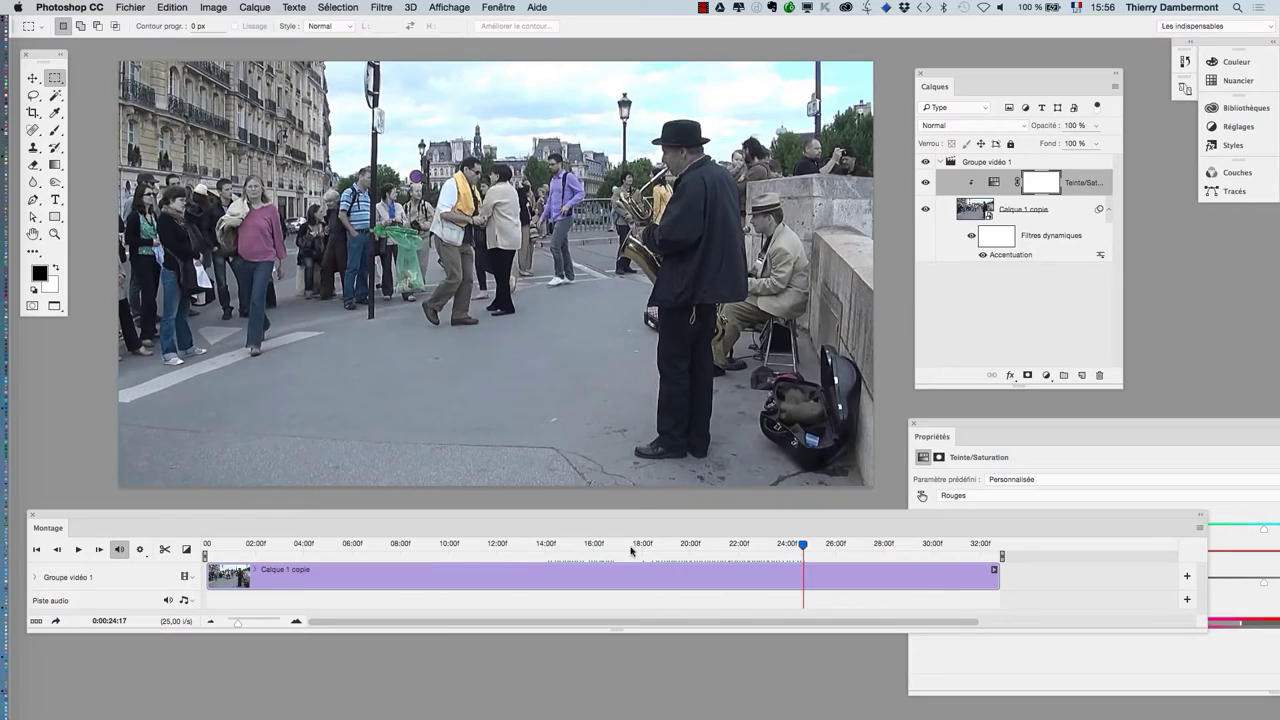
{"action": "left_click_drag", "start_coordinate": [414, 540], "coordinate": [374, 541]}
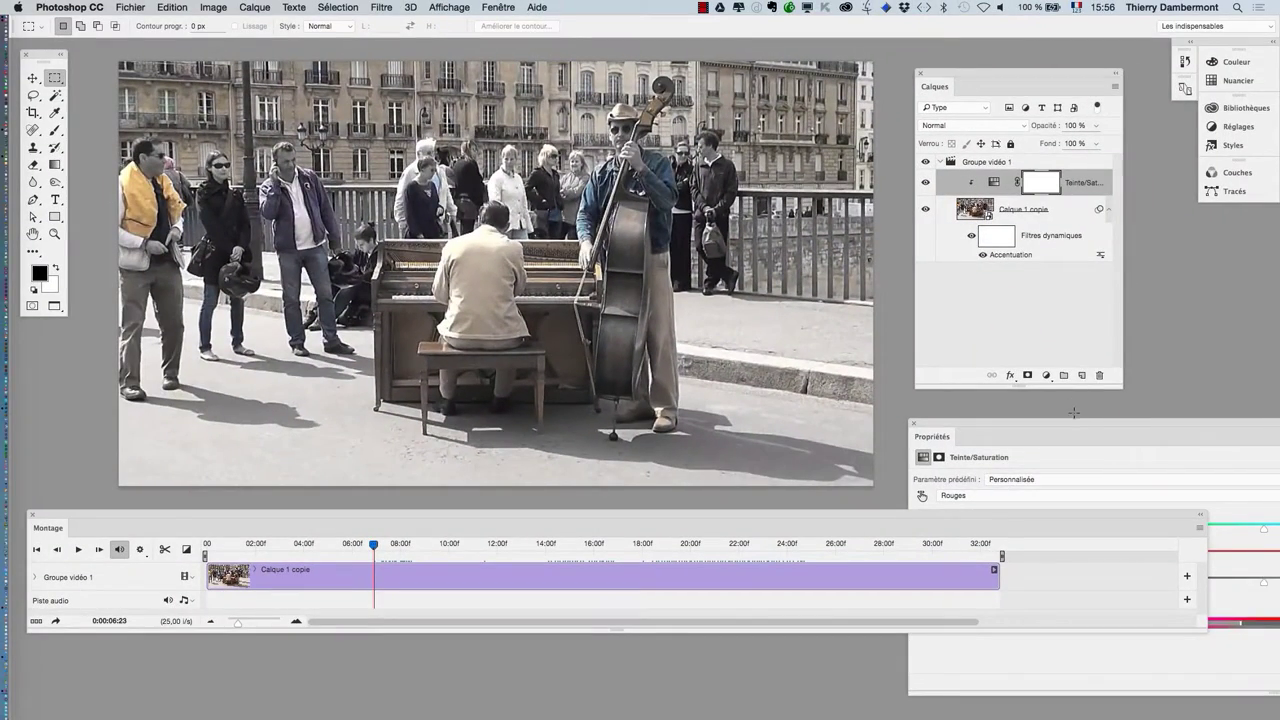
Step: Drag the hue-range handles so the desaturated range shifts toward magentas and reds
{"action": "left_click_drag", "start_coordinate": [1071, 428], "coordinate": [411, 102]}
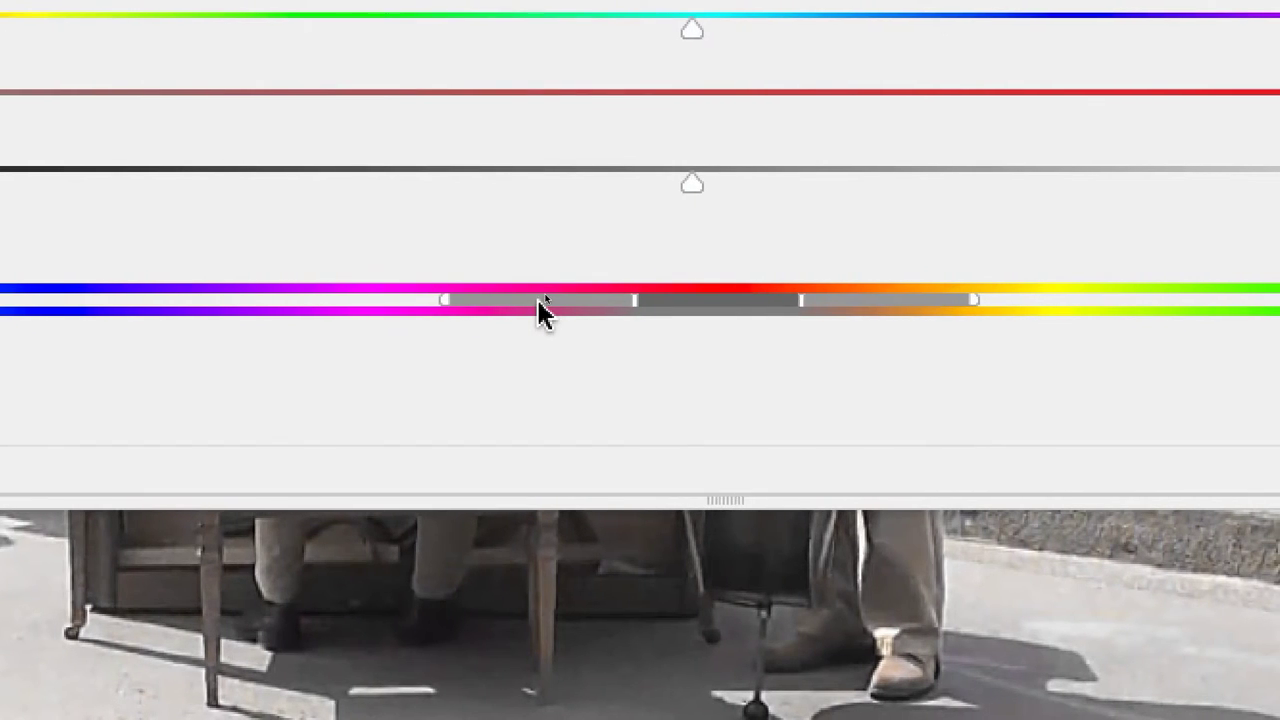
{"action": "mouse_move", "coordinate": [535, 297]}
{"action": "left_mouse_down"}
{"action": "mouse_move", "coordinate": [577, 297]}
{"action": "mouse_move", "coordinate": [312, 298]}
{"action": "mouse_move", "coordinate": [842, 298]}
{"action": "mouse_move", "coordinate": [728, 298]}
{"action": "left_mouse_up"}
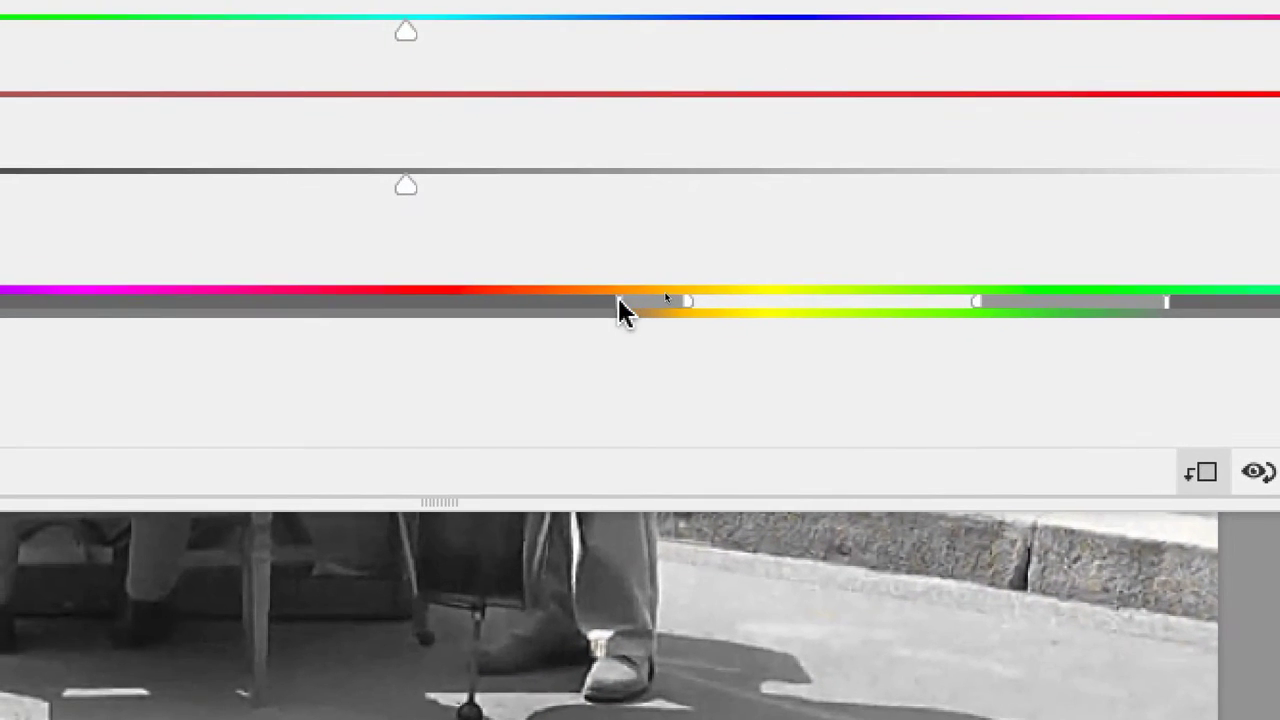
{"action": "mouse_move", "coordinate": [611, 299]}
{"action": "left_mouse_down"}
{"action": "mouse_move", "coordinate": [511, 300]}
{"action": "mouse_move", "coordinate": [724, 292]}
{"action": "mouse_move", "coordinate": [618, 306]}
{"action": "left_mouse_up"}
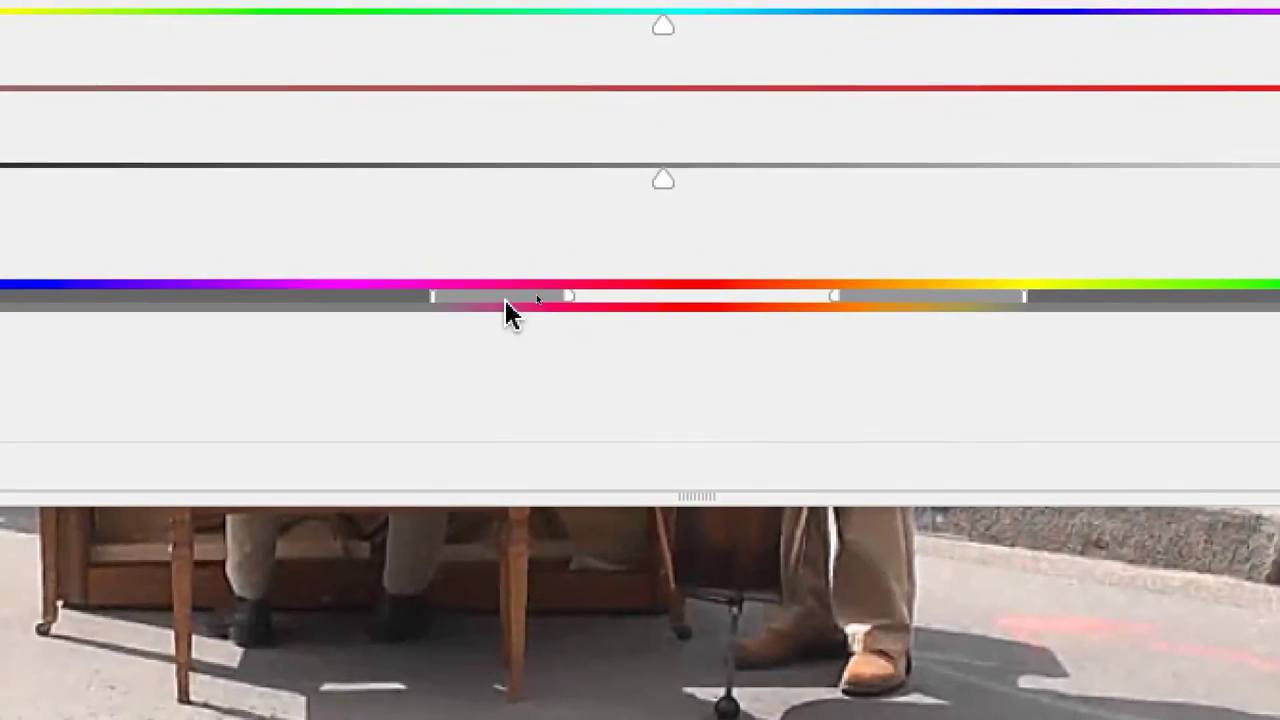
{"action": "left_click_drag", "start_coordinate": [503, 297], "coordinate": [470, 298]}
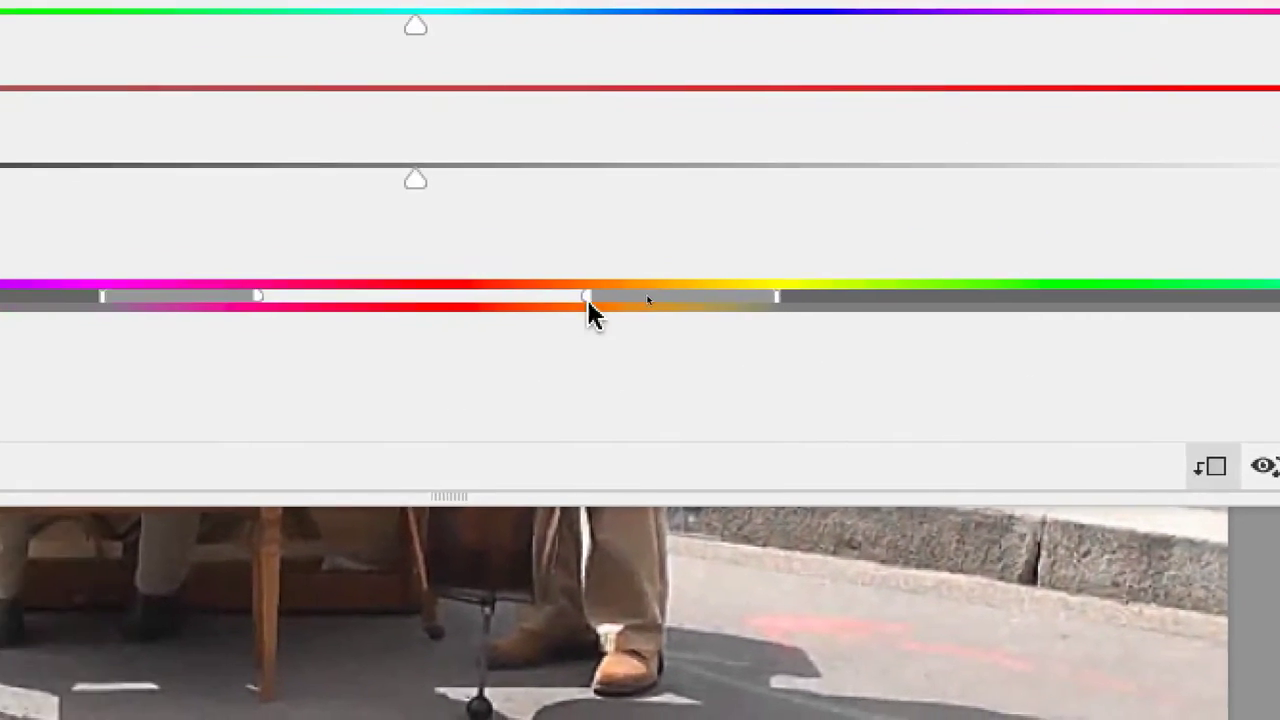
{"action": "left_click_drag", "start_coordinate": [603, 298], "coordinate": [523, 298]}
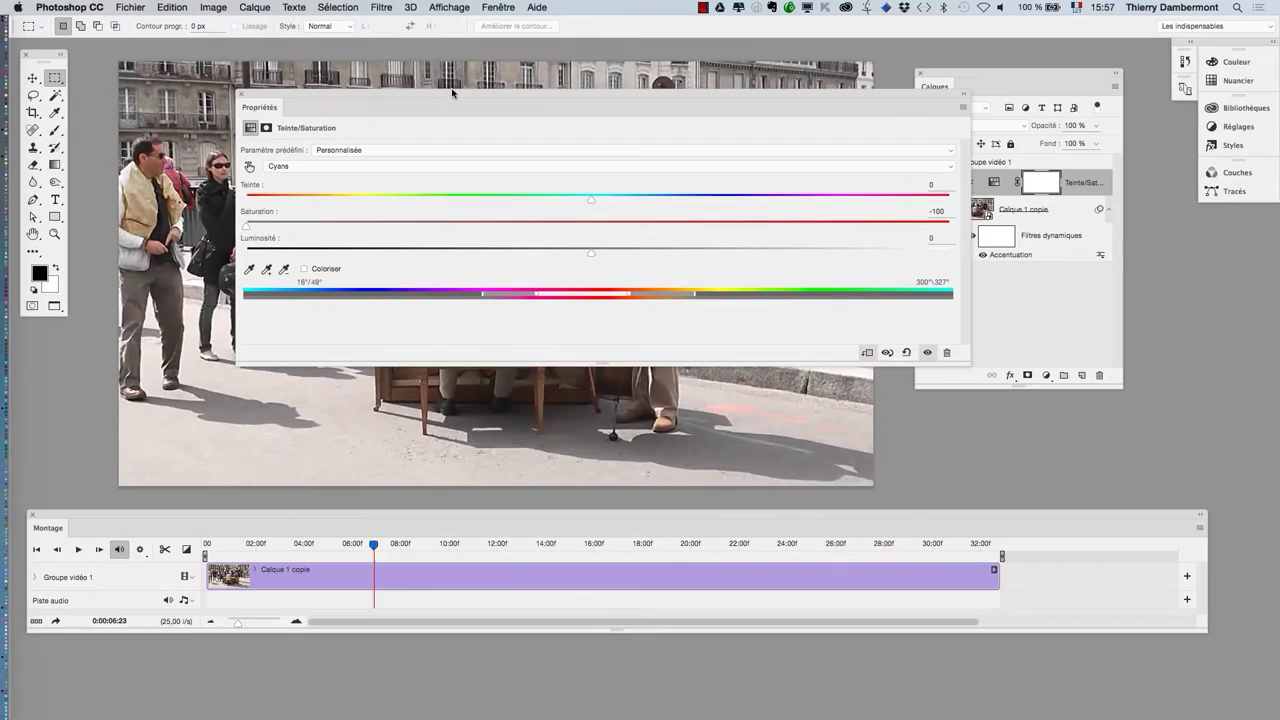
{"action": "left_click_drag", "start_coordinate": [452, 92], "coordinate": [761, 308]}
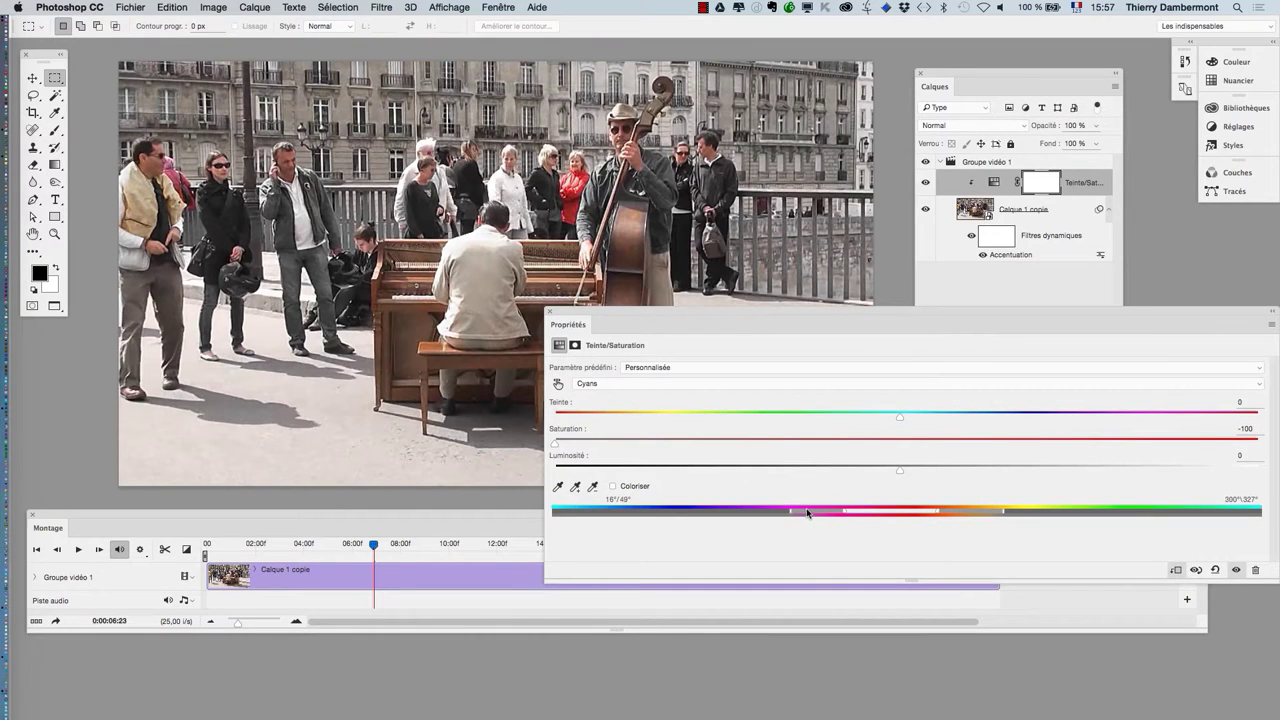
Step: Narrow the desaturated hue range to 343°/15° with a 306°–336° falloff
{"action": "mouse_move", "coordinate": [808, 513]}
{"action": "left_mouse_down"}
{"action": "mouse_move", "coordinate": [781, 513]}
{"action": "mouse_move", "coordinate": [803, 511]}
{"action": "left_mouse_up"}
{"action": "left_click_drag", "start_coordinate": [949, 513], "coordinate": [918, 513]}
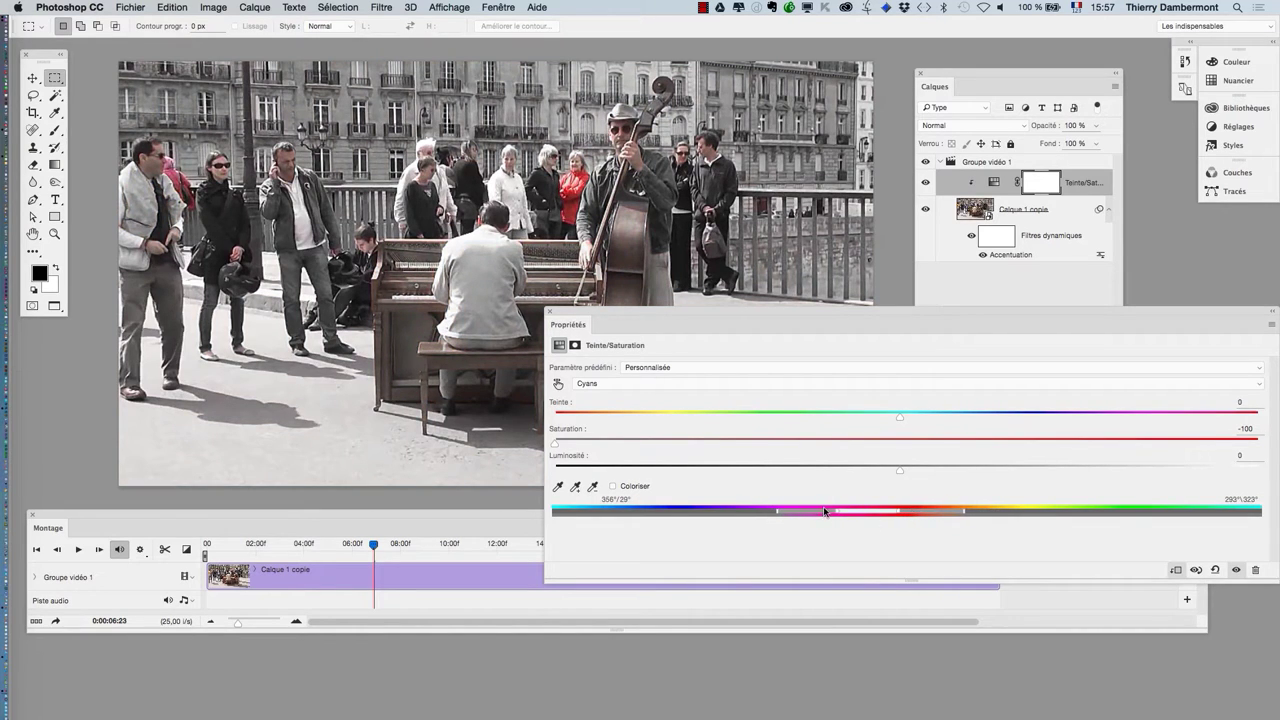
{"action": "left_click_drag", "start_coordinate": [824, 511], "coordinate": [841, 511]}
{"action": "left_click_drag", "start_coordinate": [909, 515], "coordinate": [905, 515]}
{"action": "left_click_drag", "start_coordinate": [853, 515], "coordinate": [865, 515]}
{"action": "mouse_move", "coordinate": [859, 515]}
{"action": "left_mouse_down"}
{"action": "mouse_move", "coordinate": [846, 513]}
{"action": "mouse_move", "coordinate": [892, 512]}
{"action": "left_mouse_up"}
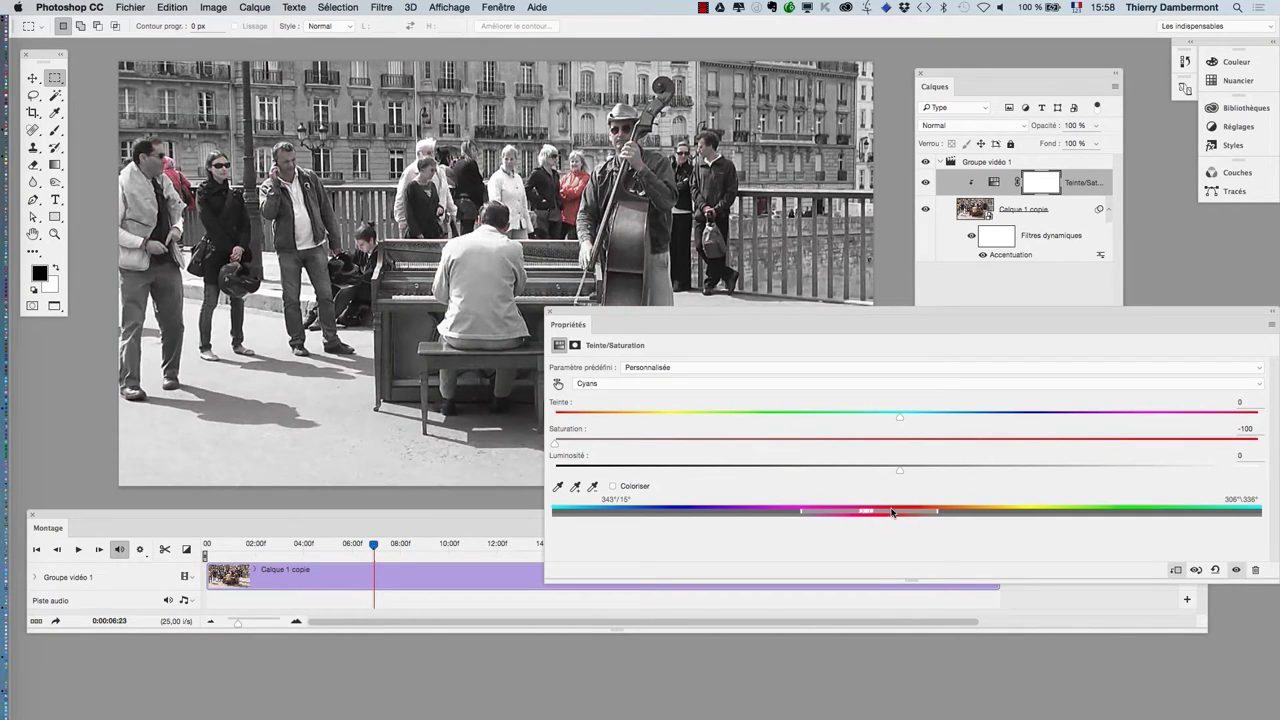
{"action": "left_click_drag", "start_coordinate": [894, 314], "coordinate": [778, 526]}
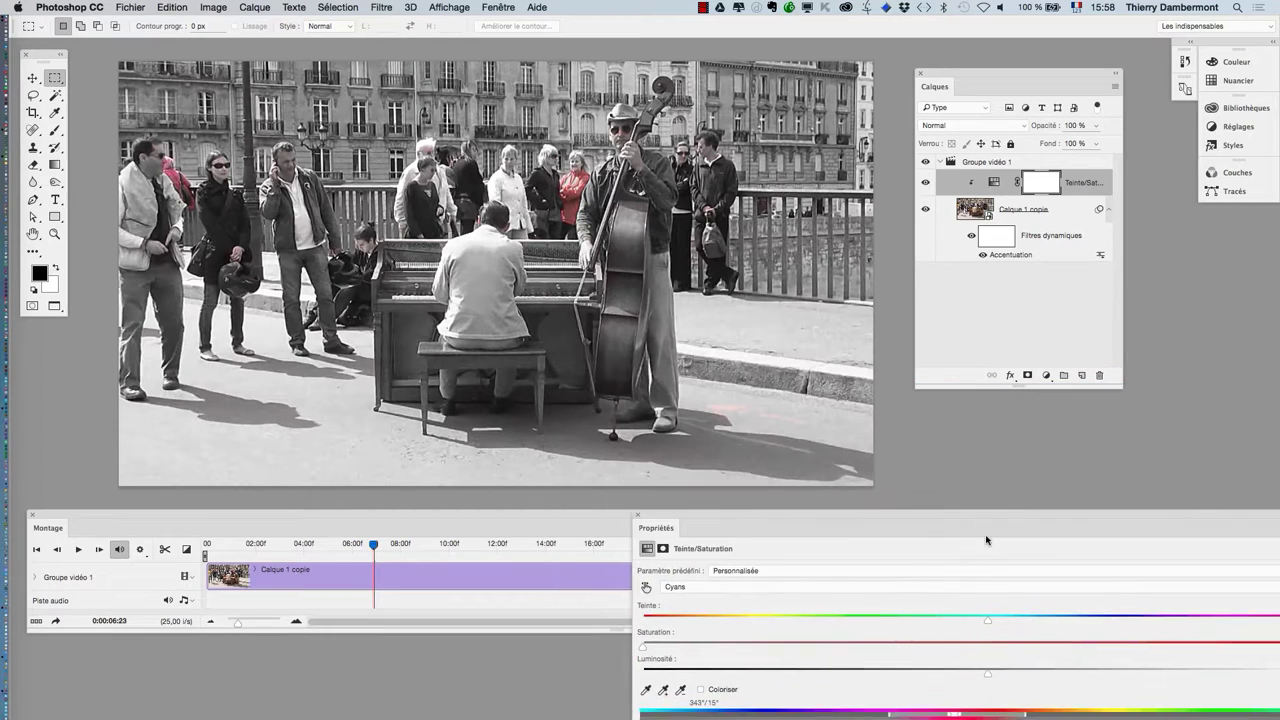
Step: Play the red-accent video, then park the playhead at the 0:00:06:02 scene change
{"action": "left_click_drag", "start_coordinate": [651, 553], "coordinate": [645, 557]}
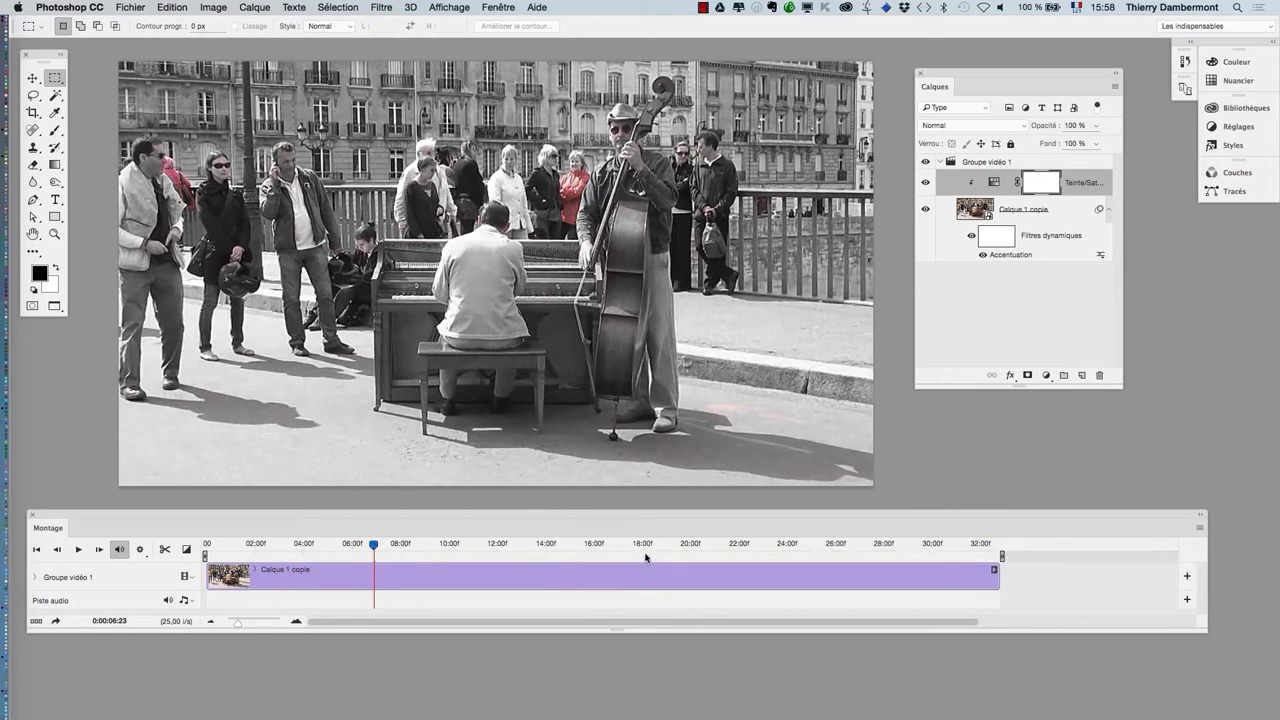
{"action": "left_click", "coordinate": [80, 549]}
{"action": "left_click_drag", "start_coordinate": [376, 545], "coordinate": [355, 545]}
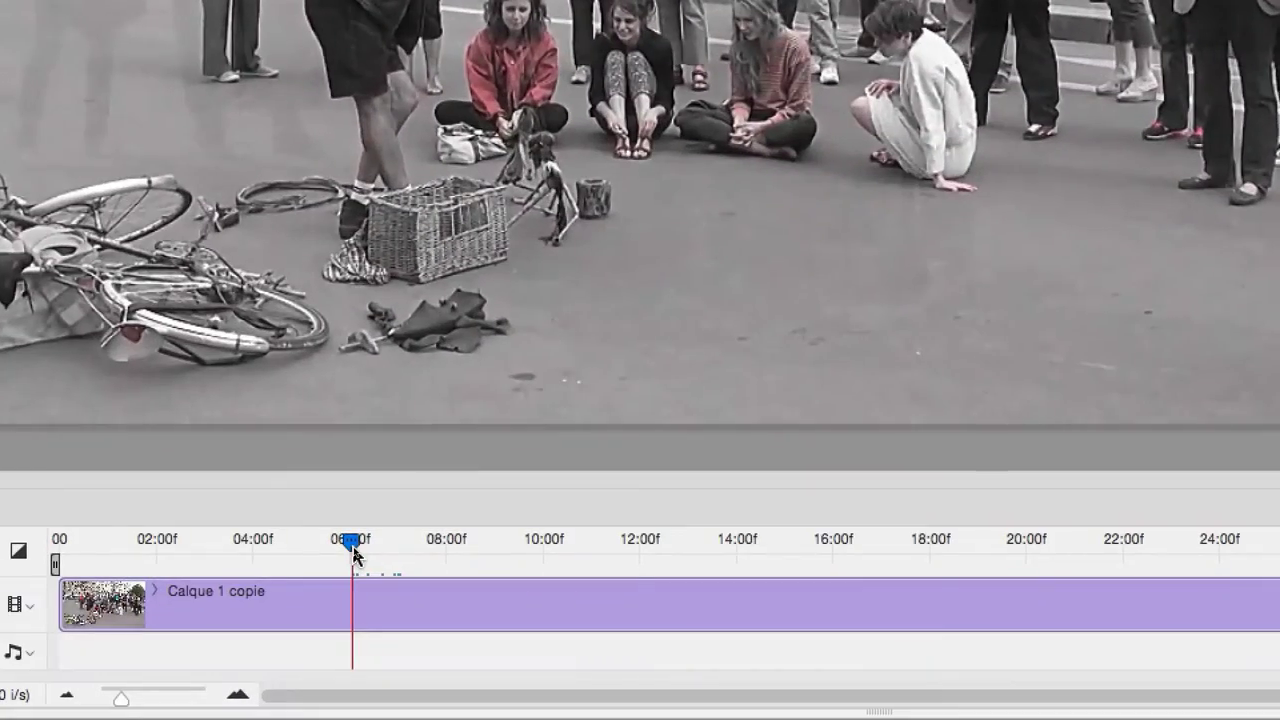
{"action": "left_click_drag", "start_coordinate": [355, 548], "coordinate": [347, 551]}
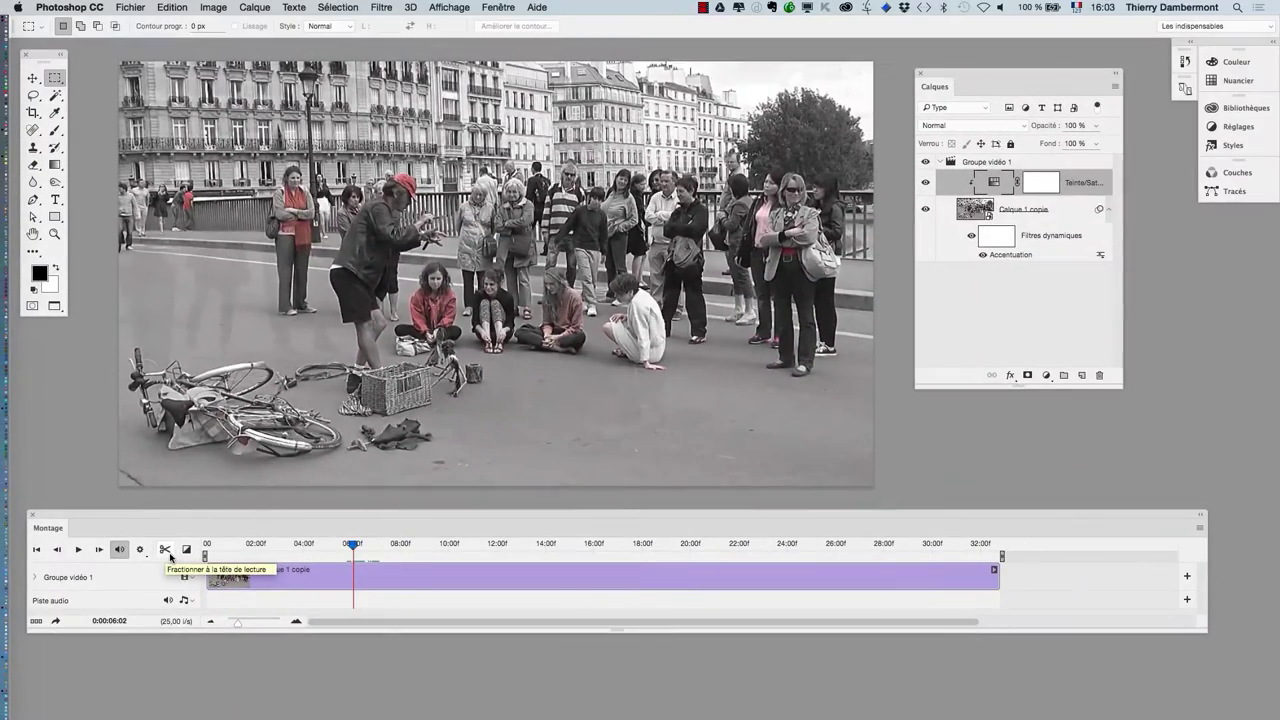
Step: Split the clip at 06:02 and 18:07 into Calque 1 copie, copie 2 and copie 3
{"action": "left_click", "coordinate": [315, 589]}
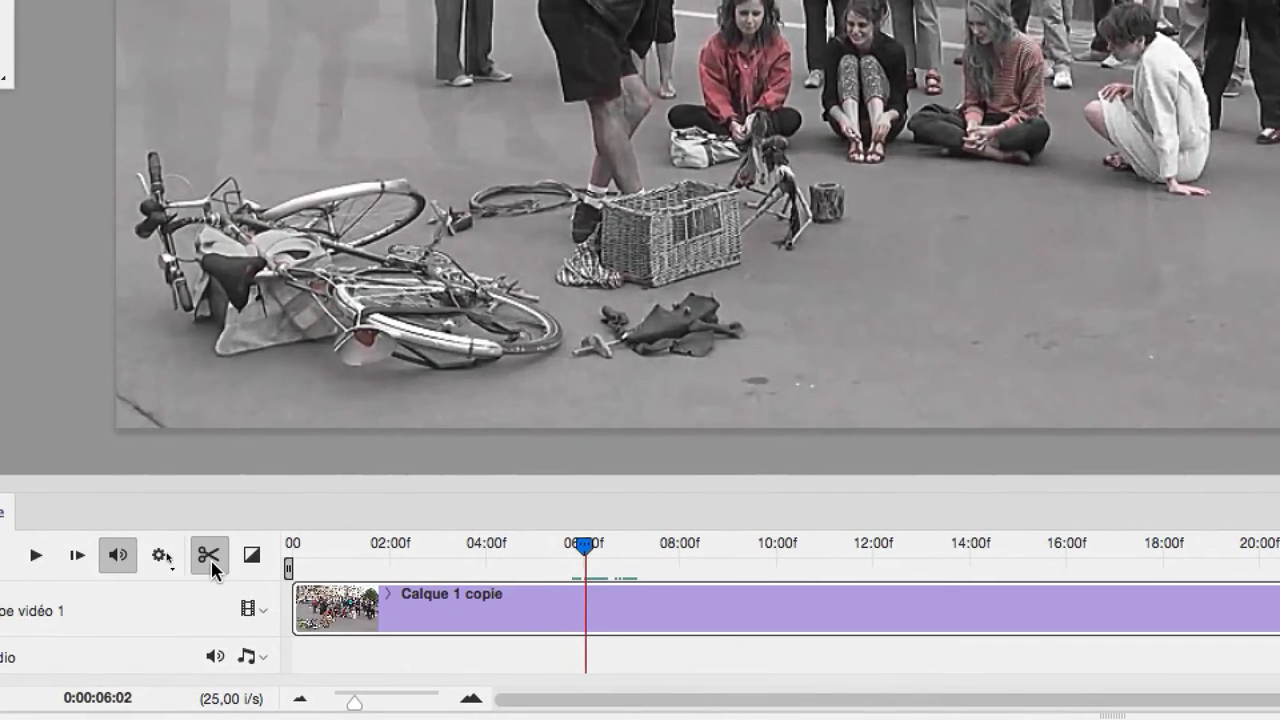
{"action": "left_click", "coordinate": [210, 558]}
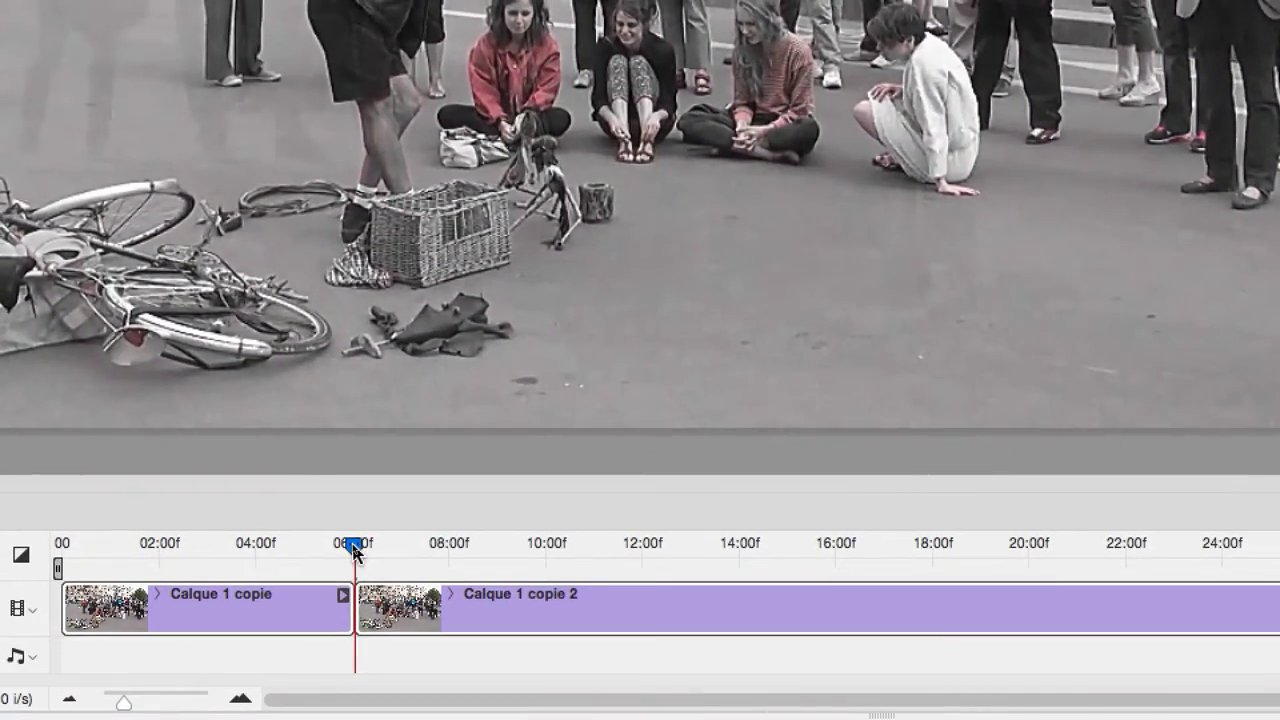
{"action": "left_click_drag", "start_coordinate": [355, 552], "coordinate": [372, 557]}
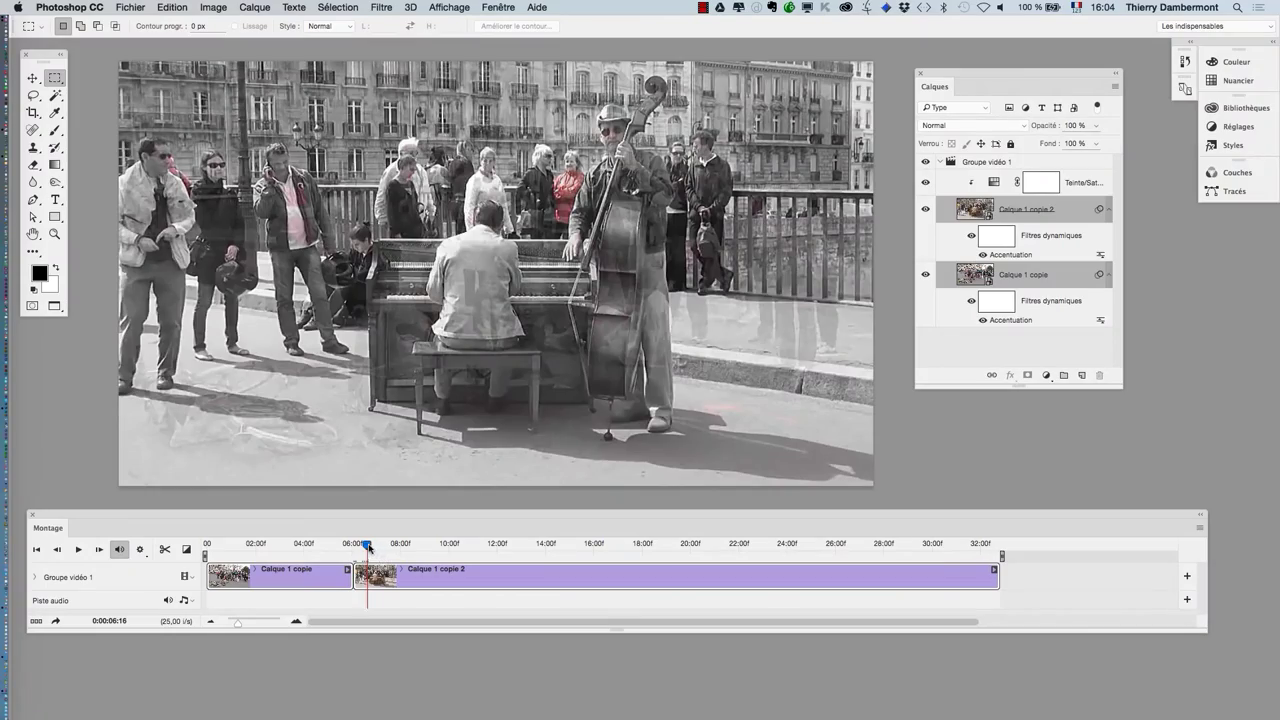
{"action": "left_click_drag", "start_coordinate": [368, 548], "coordinate": [646, 549]}
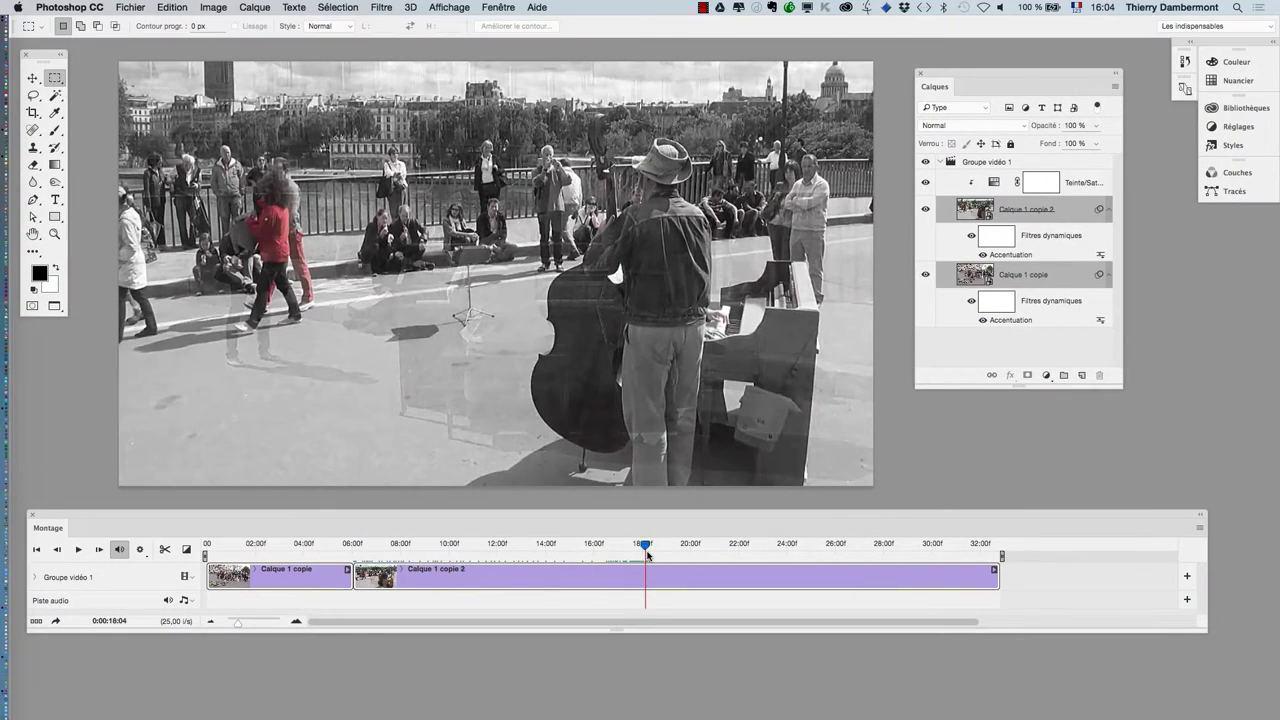
{"action": "left_click_drag", "start_coordinate": [645, 549], "coordinate": [648, 546]}
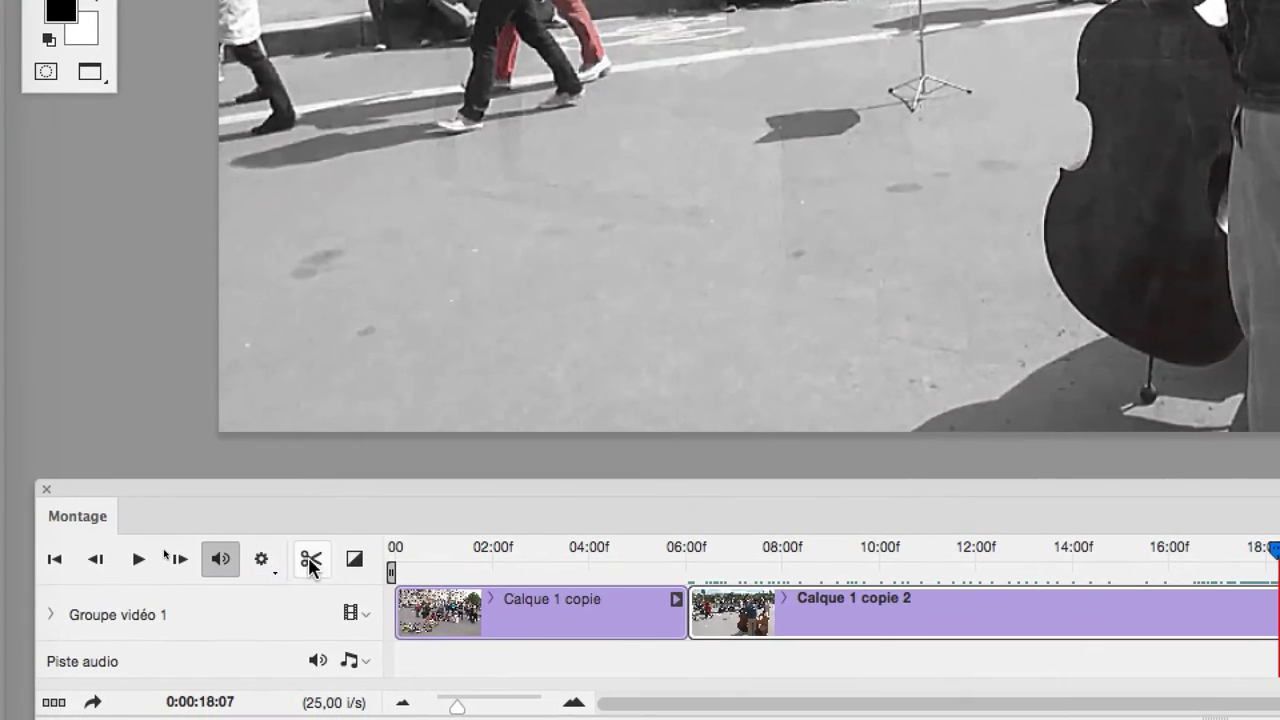
{"action": "left_click", "coordinate": [311, 561]}
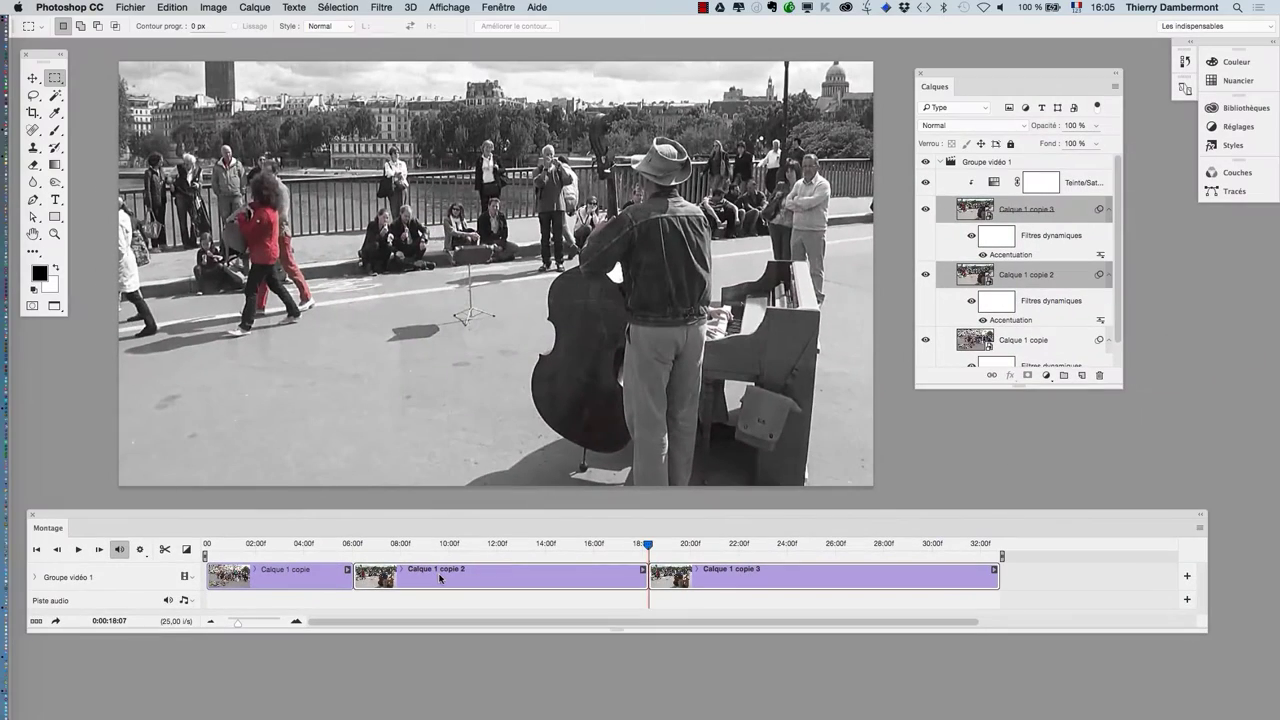
{"action": "left_click_drag", "start_coordinate": [1116, 379], "coordinate": [1198, 464]}
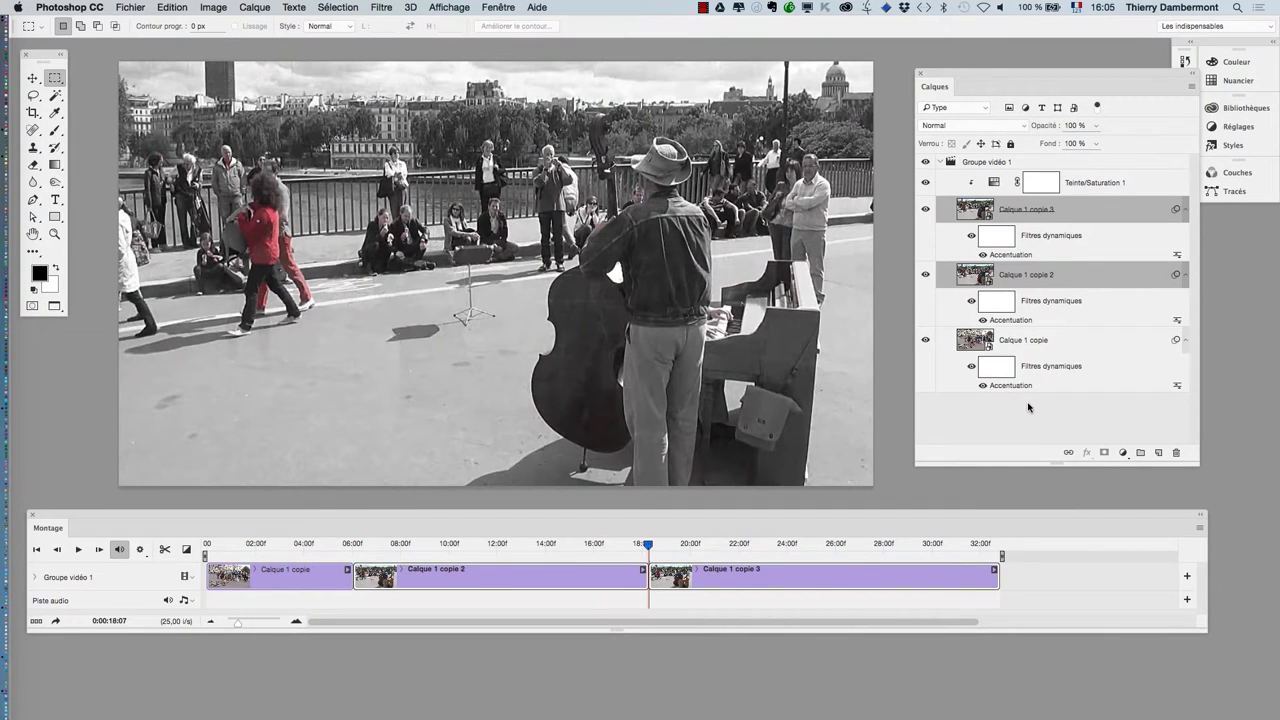
Step: Save the project in Photoshop format as Street performers in Paris - 04.psd
{"action": "left_click", "coordinate": [130, 7]}
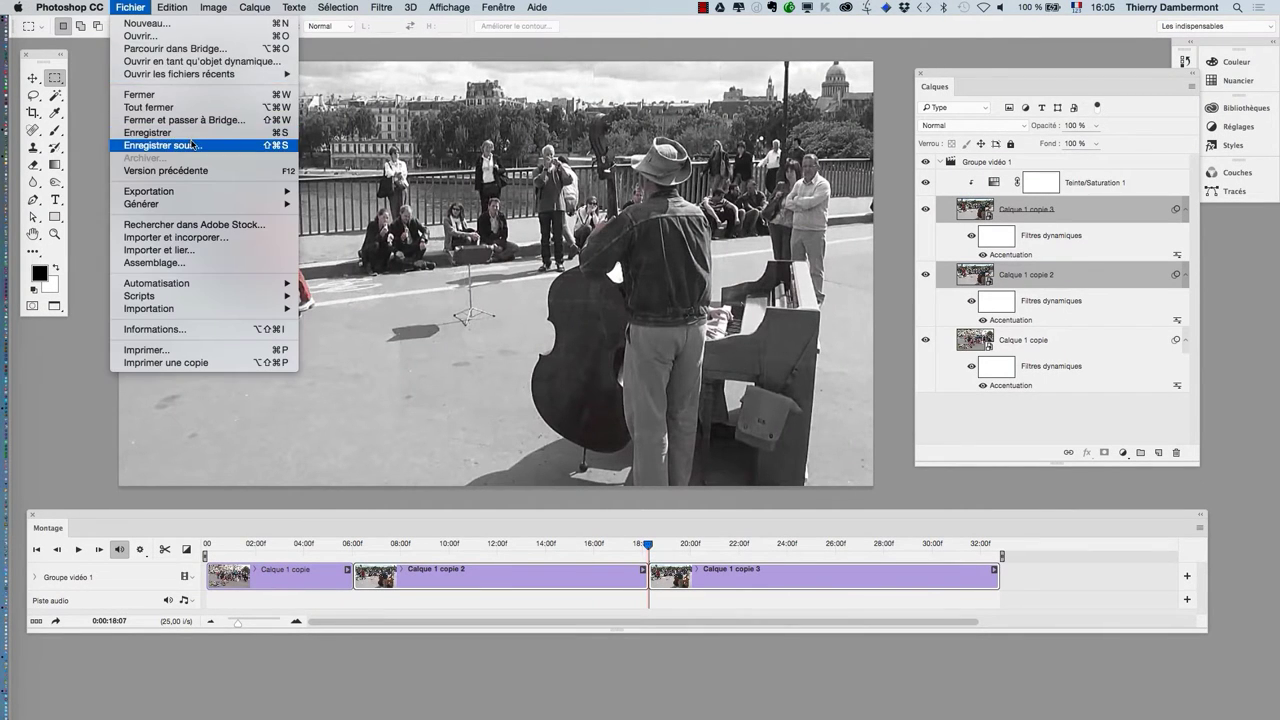
{"action": "left_click", "coordinate": [150, 143]}
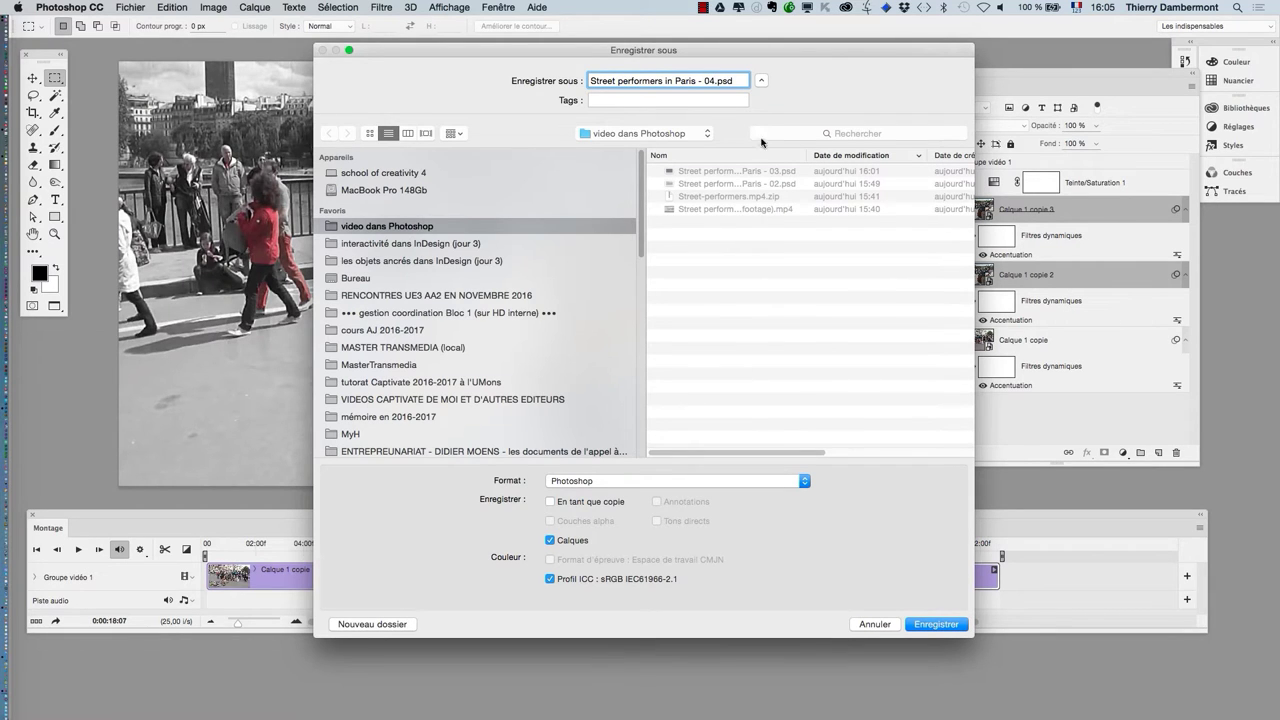
{"action": "left_click", "coordinate": [957, 625]}
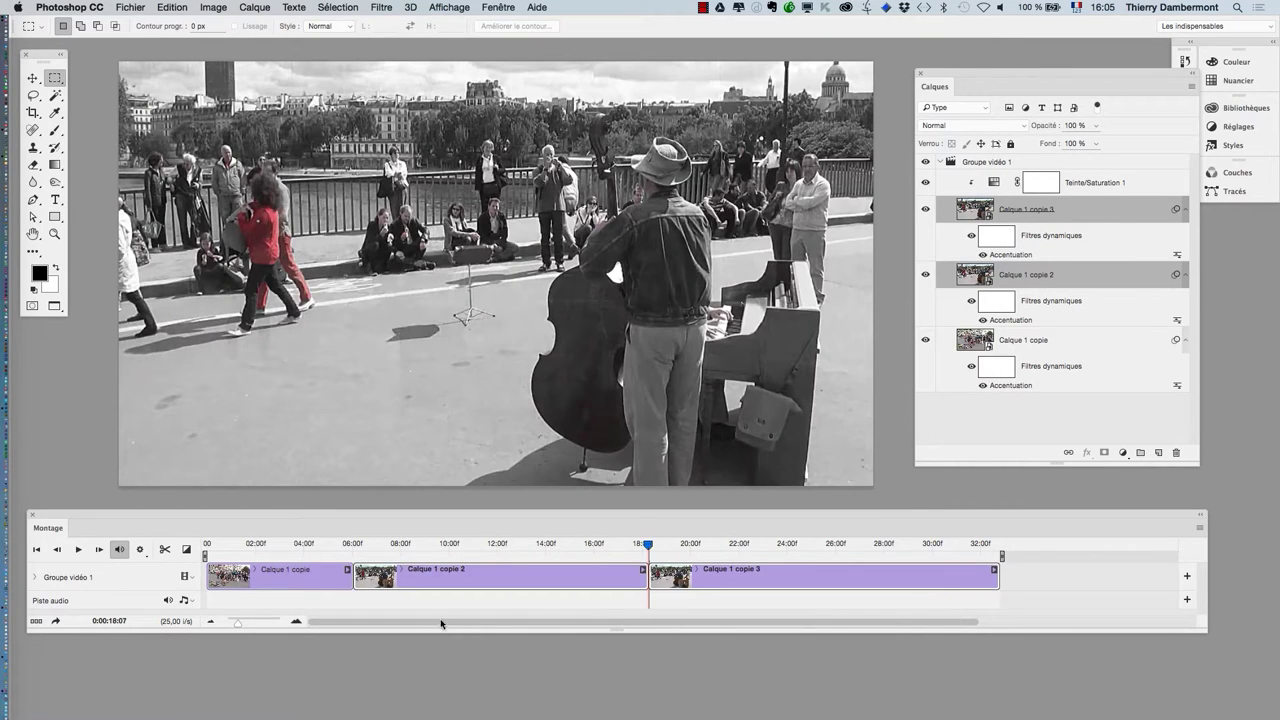
{"action": "left_click", "coordinate": [457, 588]}
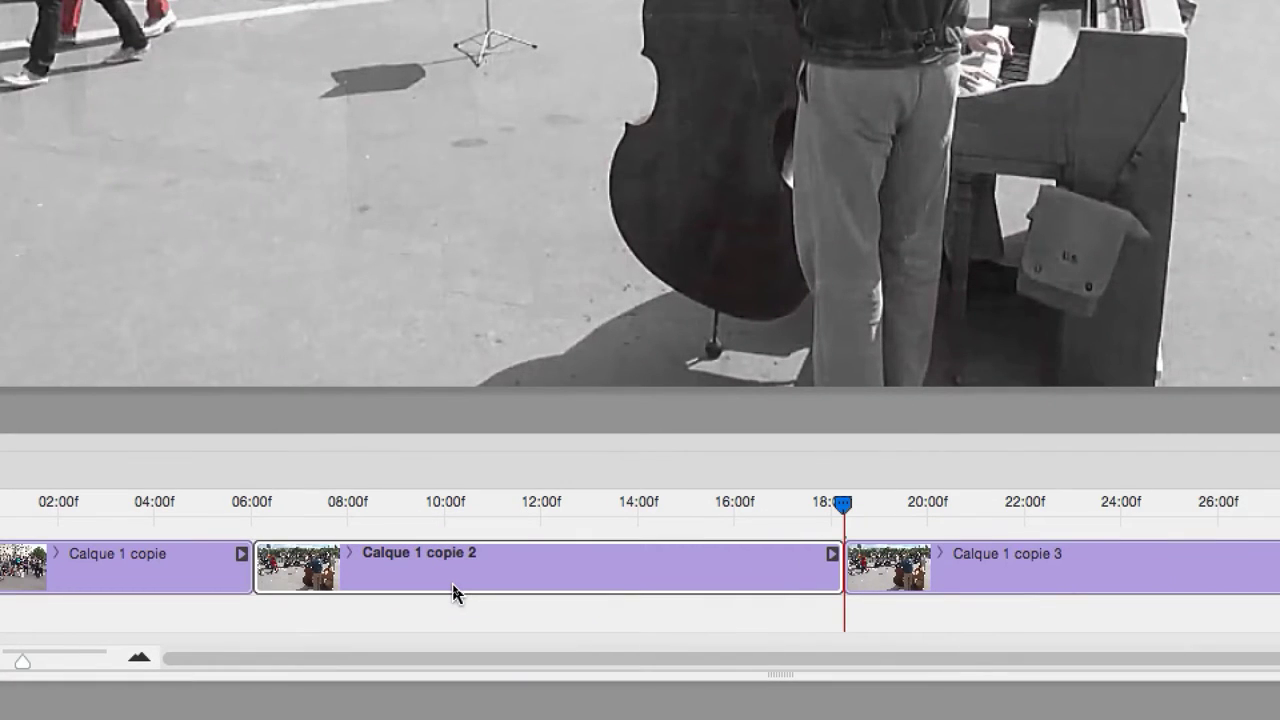
{"action": "key", "text": "Delete"}
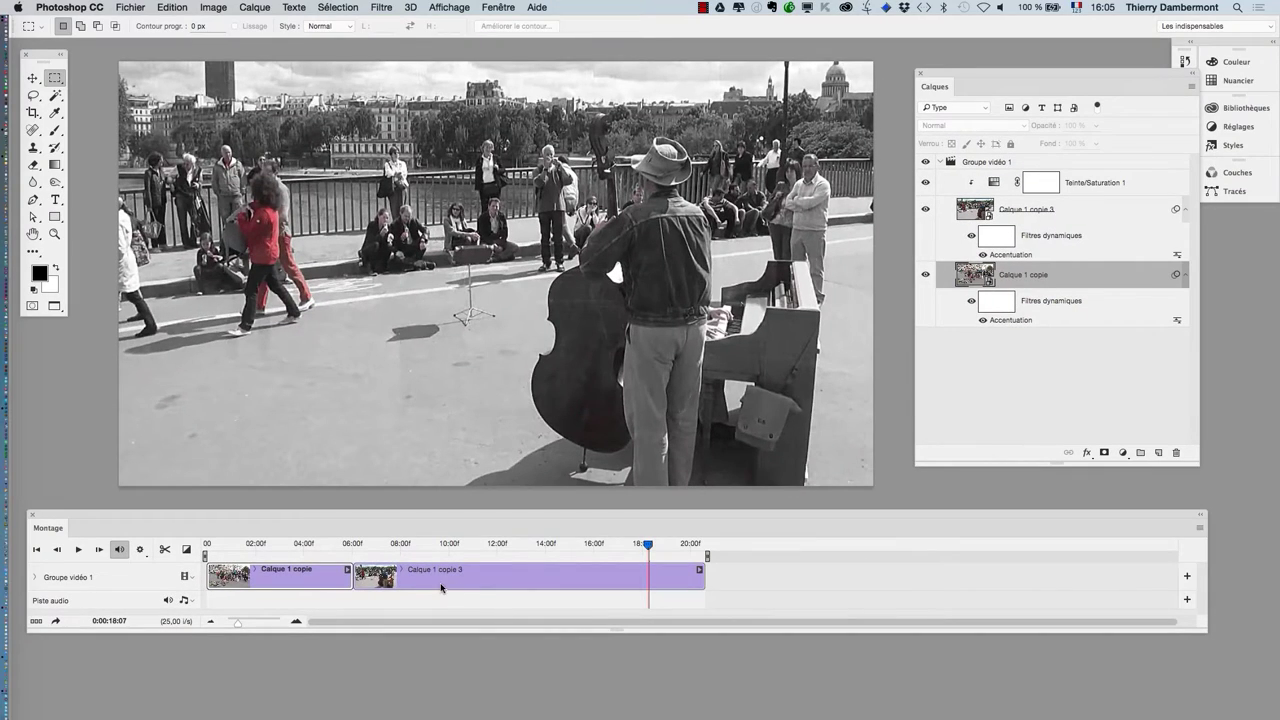
{"action": "mouse_move", "coordinate": [647, 545]}
{"action": "left_mouse_down"}
{"action": "mouse_move", "coordinate": [342, 547]}
{"action": "mouse_move", "coordinate": [371, 549]}
{"action": "left_mouse_up"}
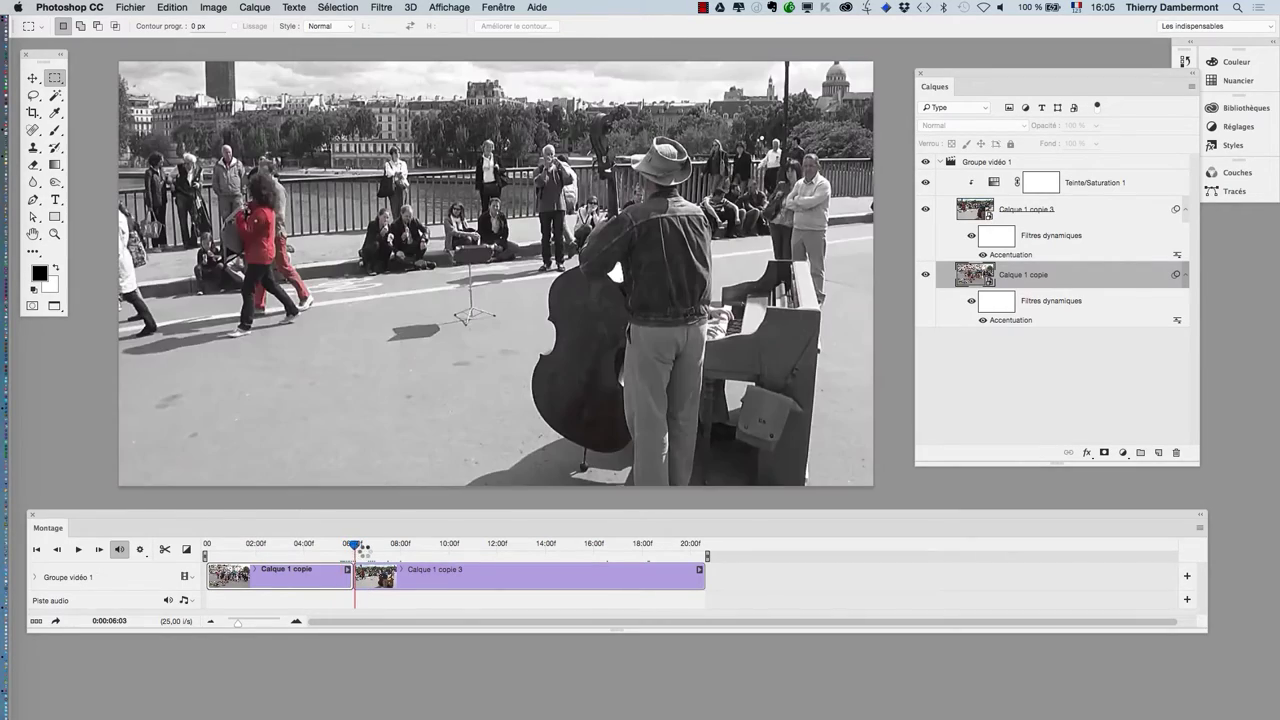
{"action": "left_click_drag", "start_coordinate": [345, 550], "coordinate": [370, 553]}
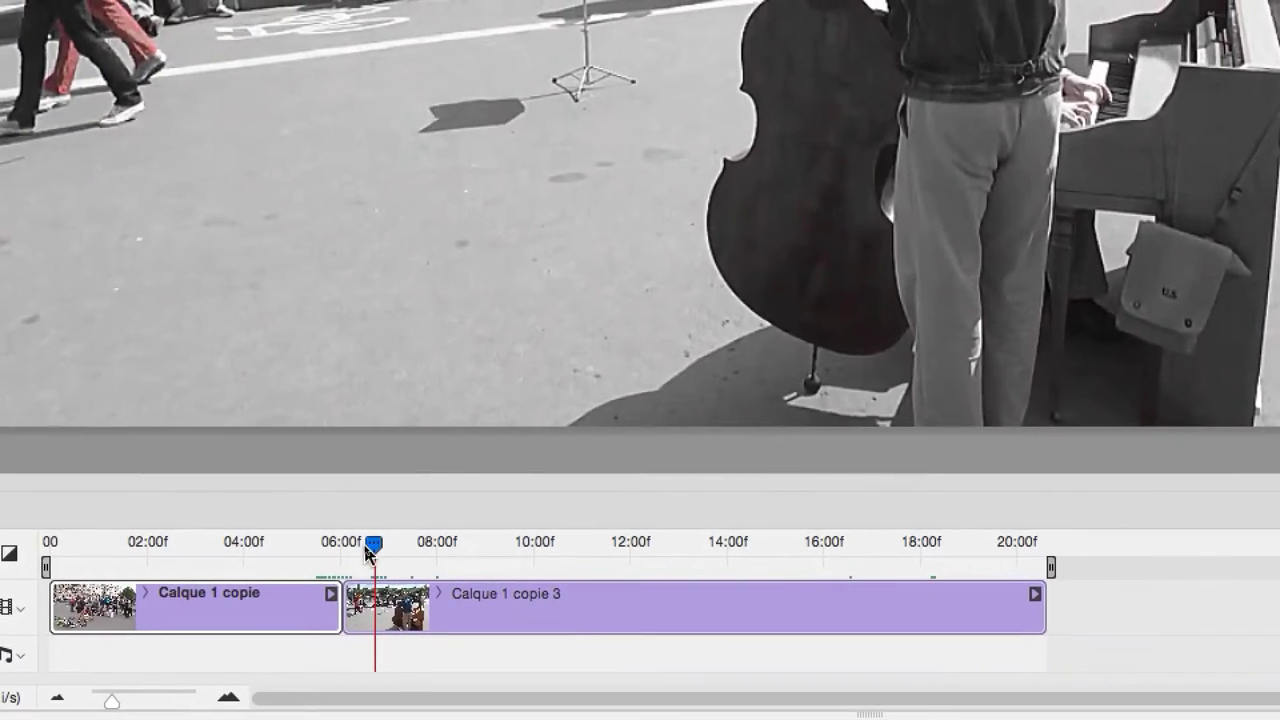
{"action": "mouse_move", "coordinate": [355, 555]}
{"action": "left_mouse_down"}
{"action": "mouse_move", "coordinate": [380, 552]}
{"action": "mouse_move", "coordinate": [345, 552]}
{"action": "mouse_move", "coordinate": [360, 548]}
{"action": "left_mouse_up"}
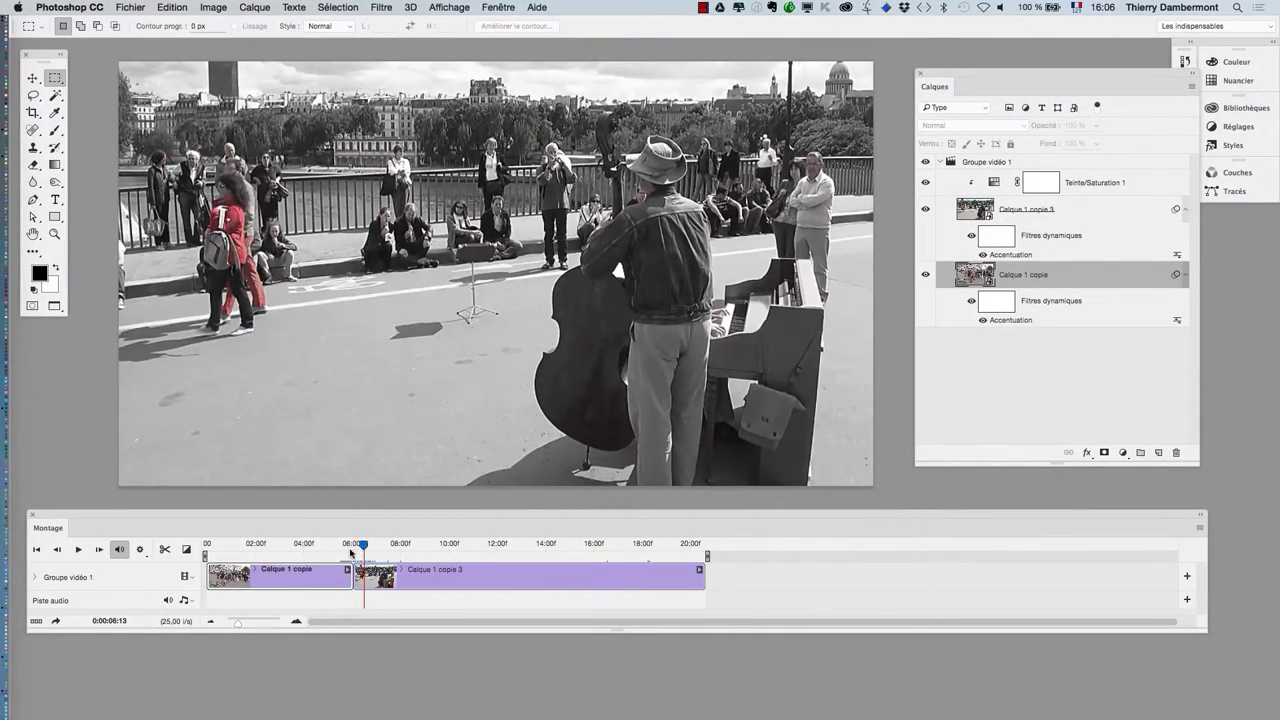
{"action": "mouse_move", "coordinate": [350, 552]}
{"action": "left_mouse_down"}
{"action": "mouse_move", "coordinate": [300, 550]}
{"action": "mouse_move", "coordinate": [577, 548]}
{"action": "mouse_move", "coordinate": [308, 548]}
{"action": "left_mouse_up"}
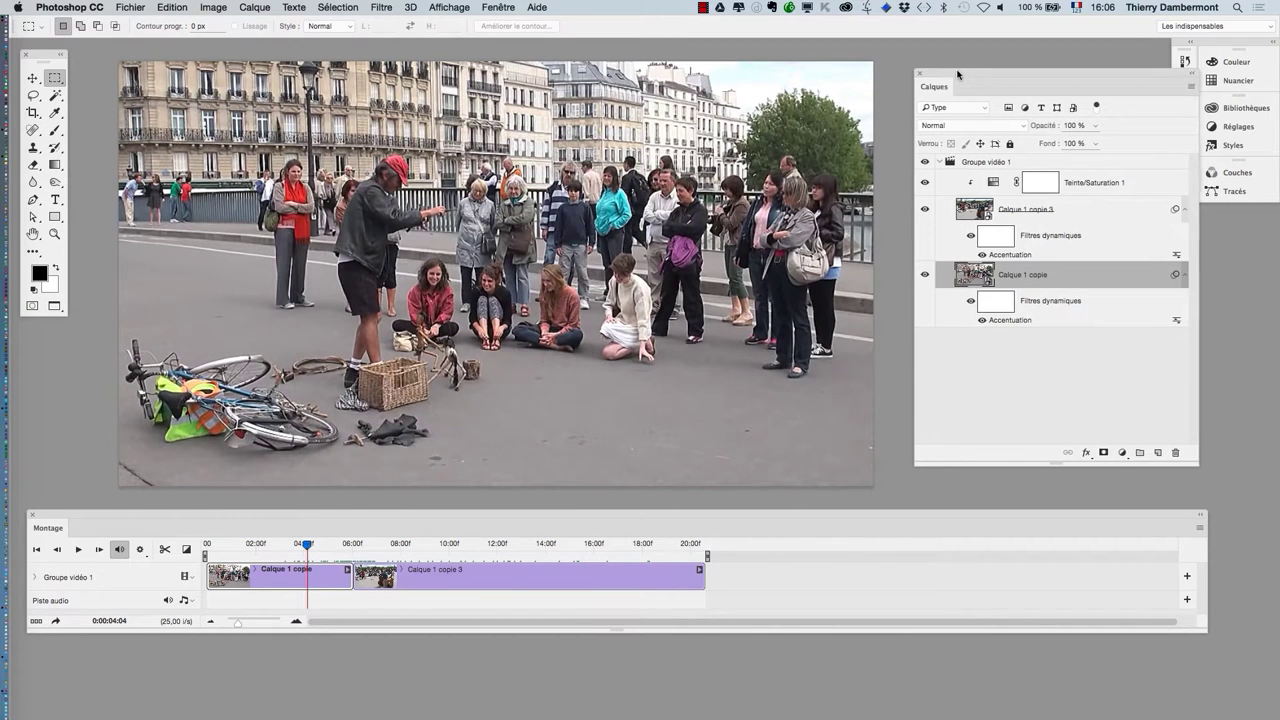
Step: Leave Teinte/Saturation 1 unclipped so it desaturates both clips, then scrub to about 12:21 to check
{"action": "left_click_drag", "start_coordinate": [963, 82], "coordinate": [909, 72]}
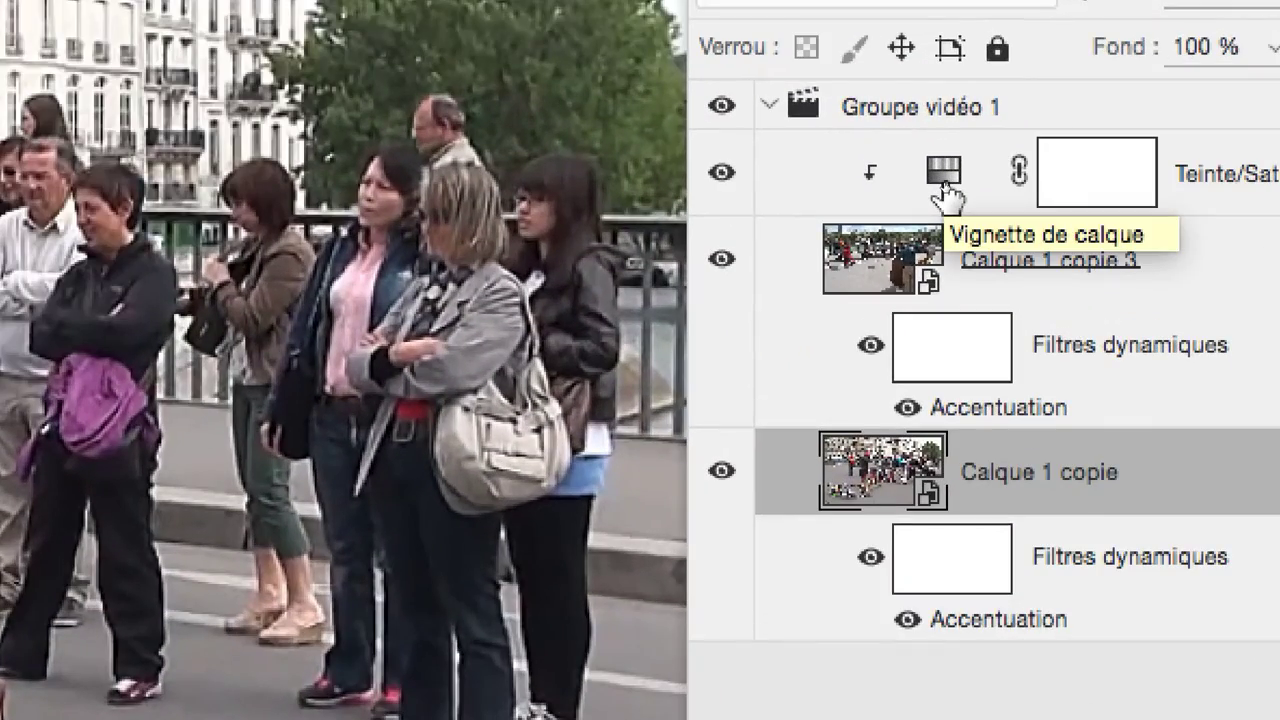
{"action": "left_click", "coordinate": [943, 196]}
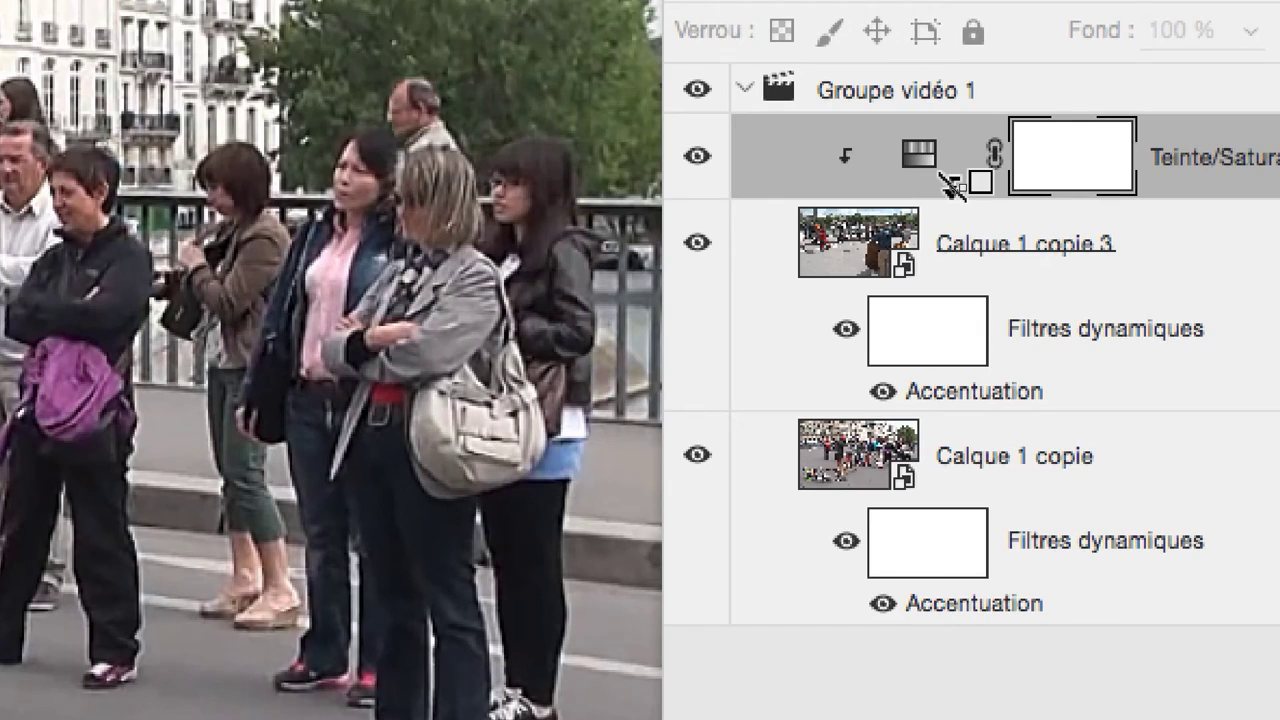
{"action": "left_click", "coordinate": [948, 182], "text": "alt"}
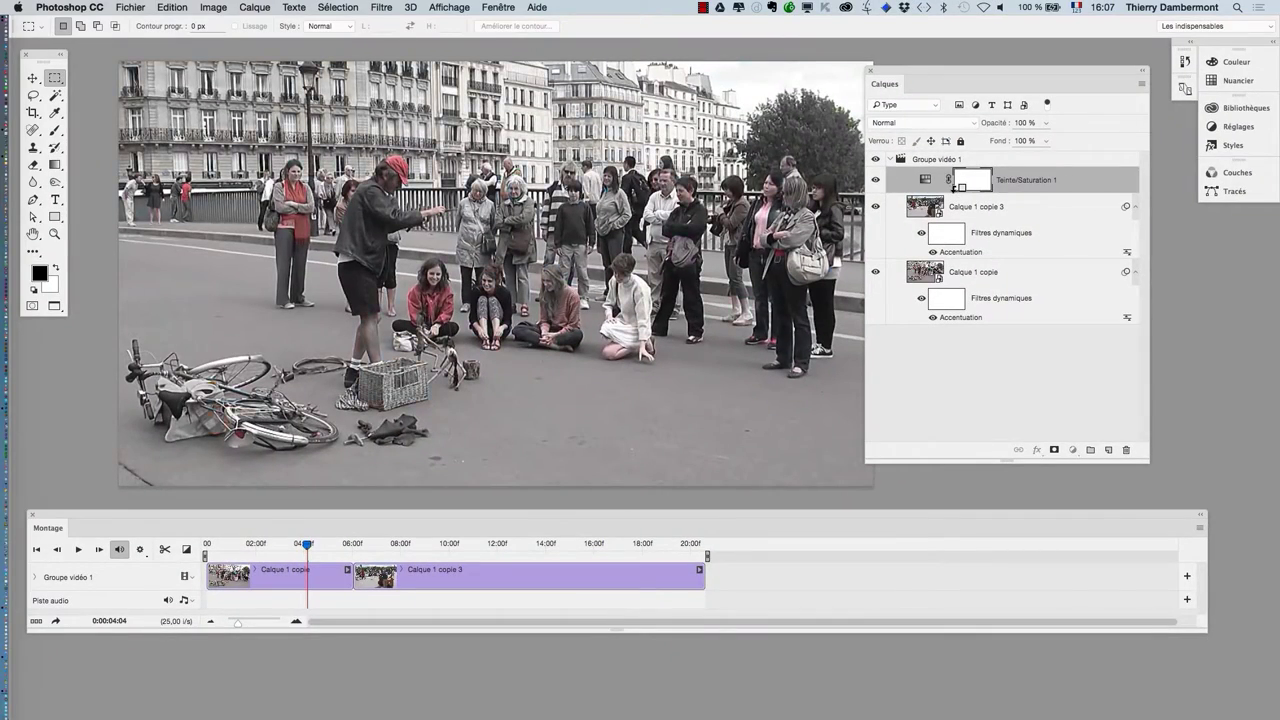
{"action": "left_click", "coordinate": [952, 186], "text": "alt"}
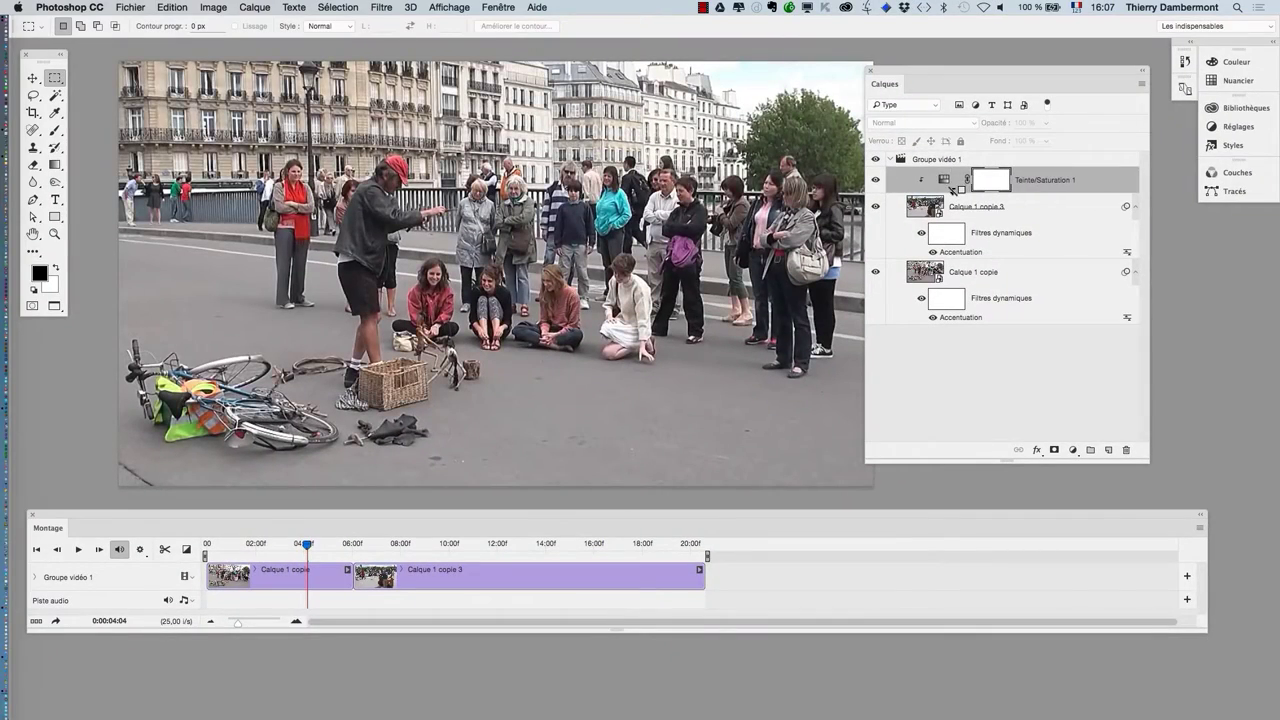
{"action": "left_click", "coordinate": [954, 187], "text": "alt"}
{"action": "left_click", "coordinate": [952, 188], "text": "alt"}
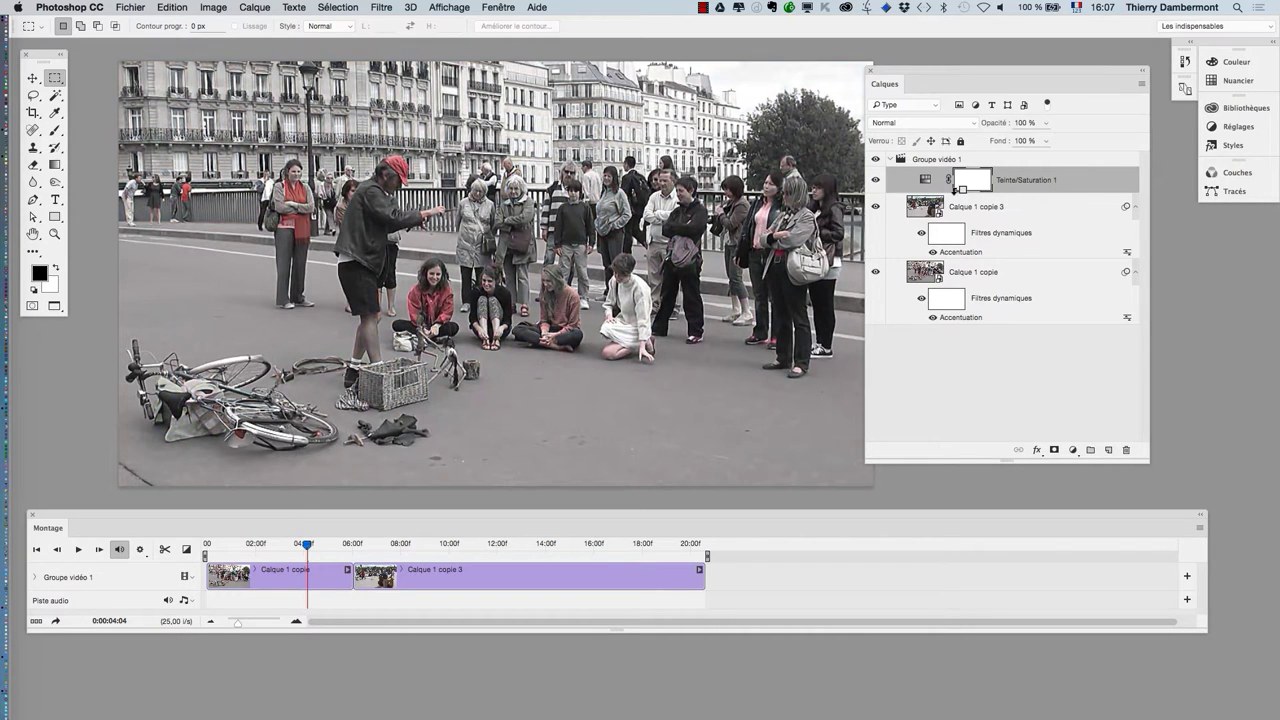
{"action": "left_click", "coordinate": [954, 189], "text": "alt"}
{"action": "mouse_move", "coordinate": [315, 549]}
{"action": "left_mouse_down"}
{"action": "mouse_move", "coordinate": [517, 545]}
{"action": "mouse_move", "coordinate": [313, 548]}
{"action": "left_mouse_up"}
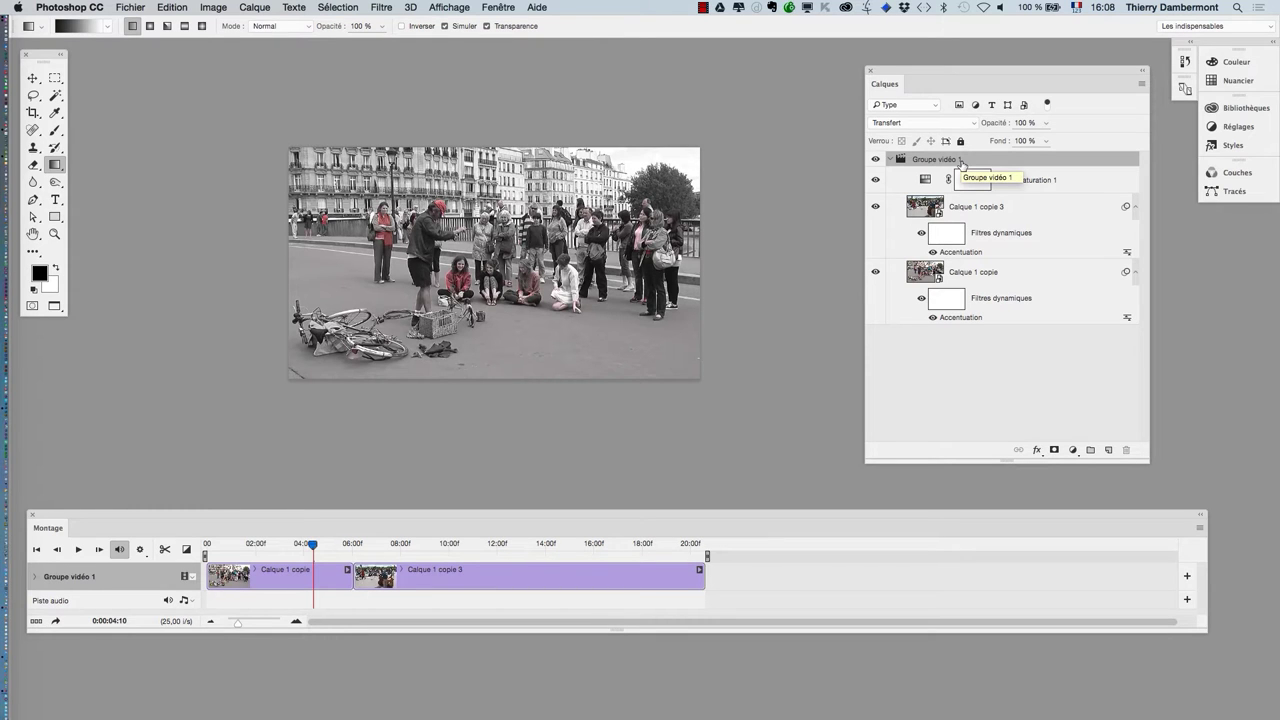
{"action": "mouse_move", "coordinate": [14, 560]}
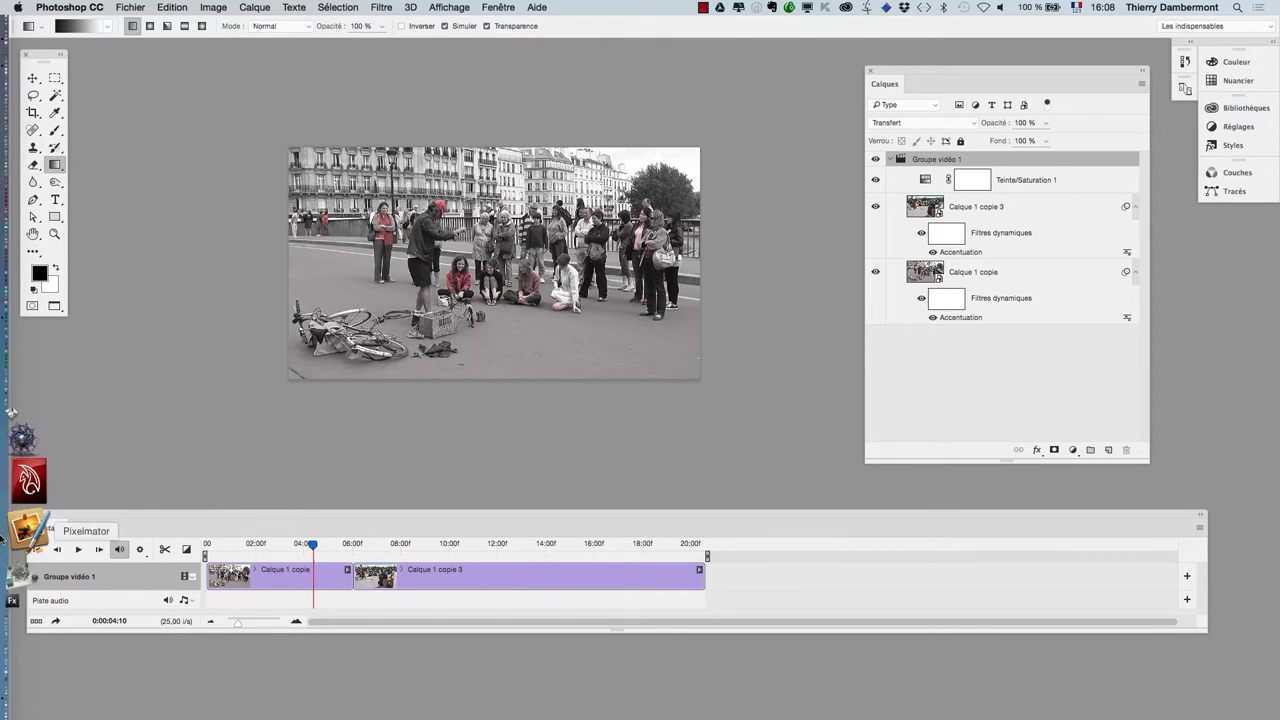
Step: In a new Firefox window, image-search clouds "public domain" and open the libreshot clouds photo page
{"action": "left_click", "coordinate": [27, 601]}
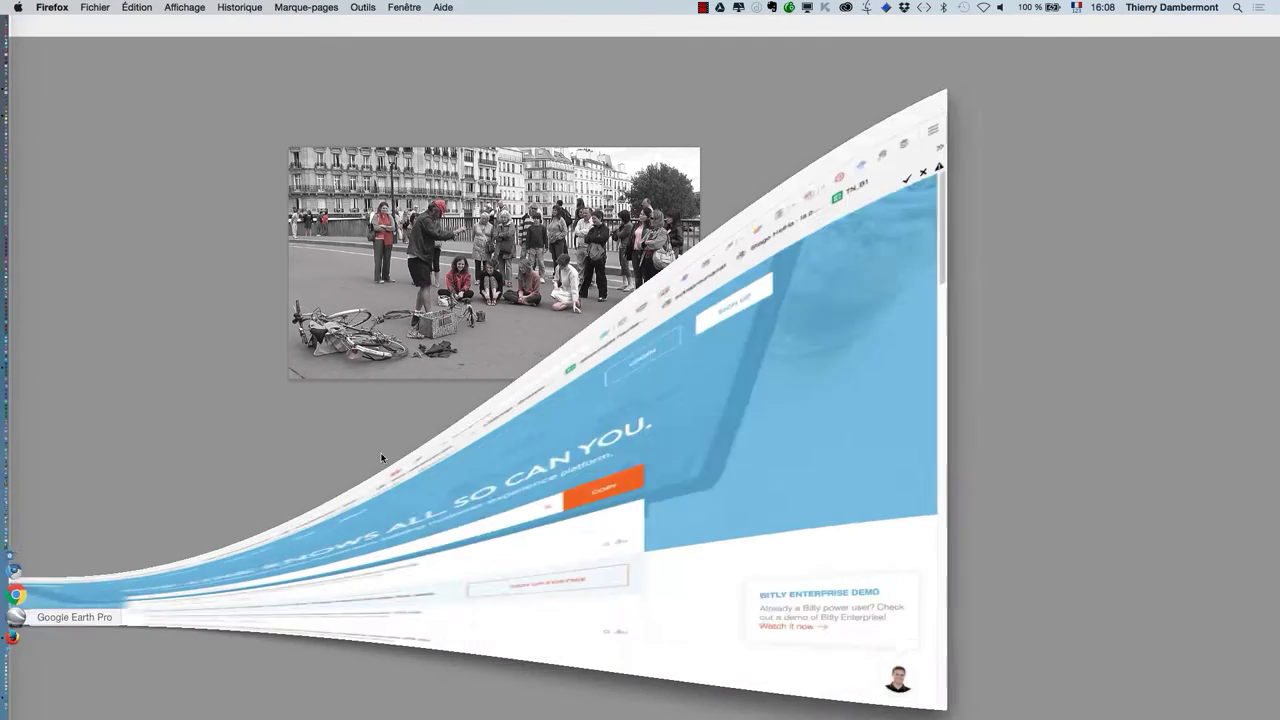
{"action": "left_click", "coordinate": [95, 7]}
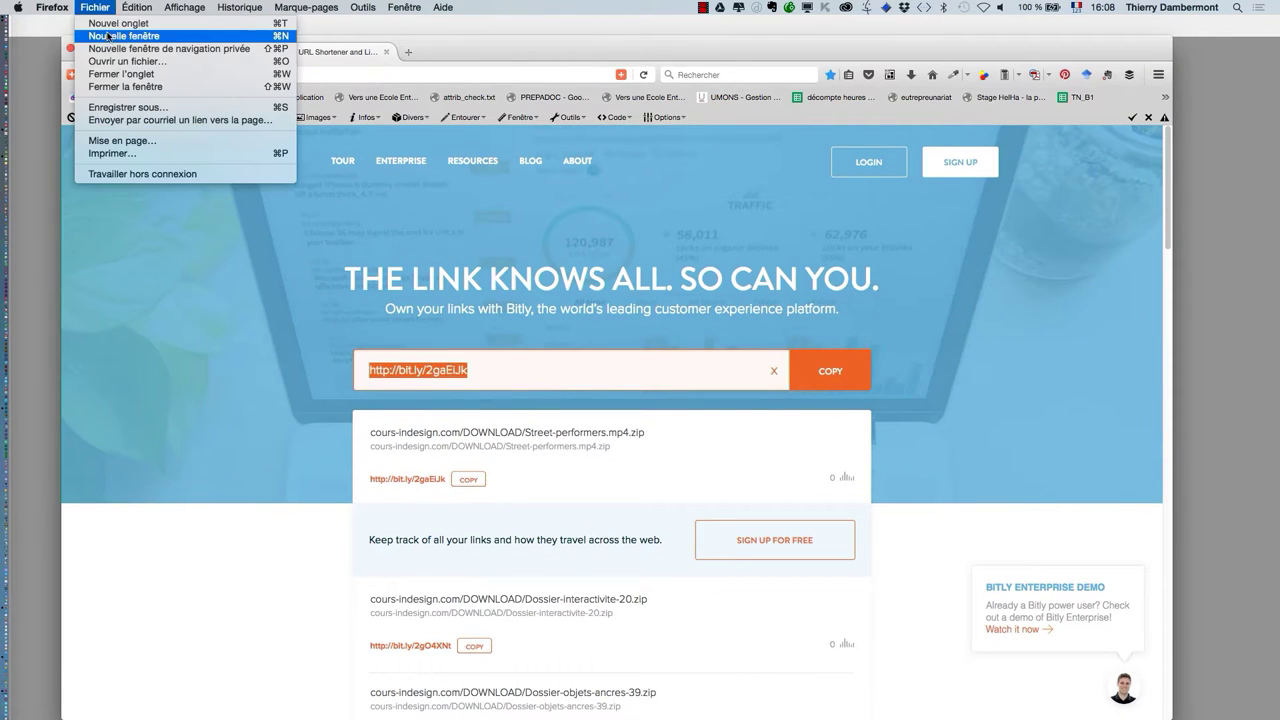
{"action": "left_click", "coordinate": [150, 31]}
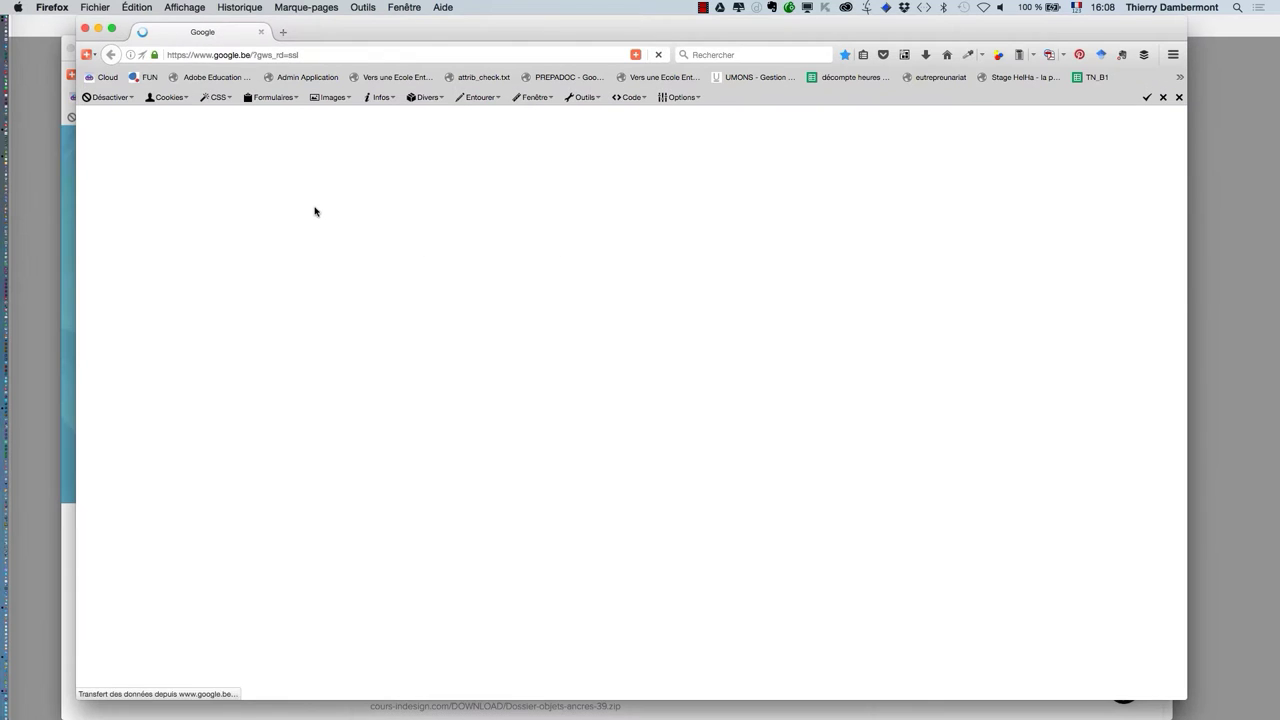
{"action": "type", "text": "clouds"}
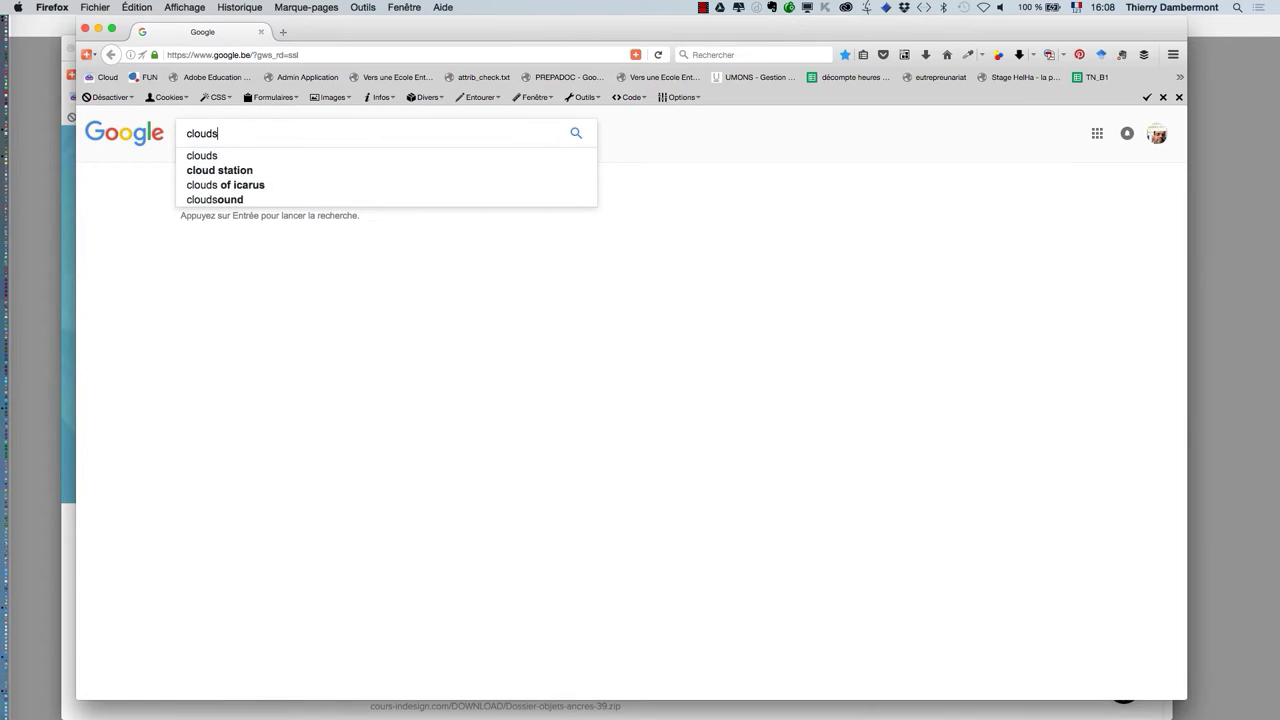
{"action": "type", "text": " \"publi"}
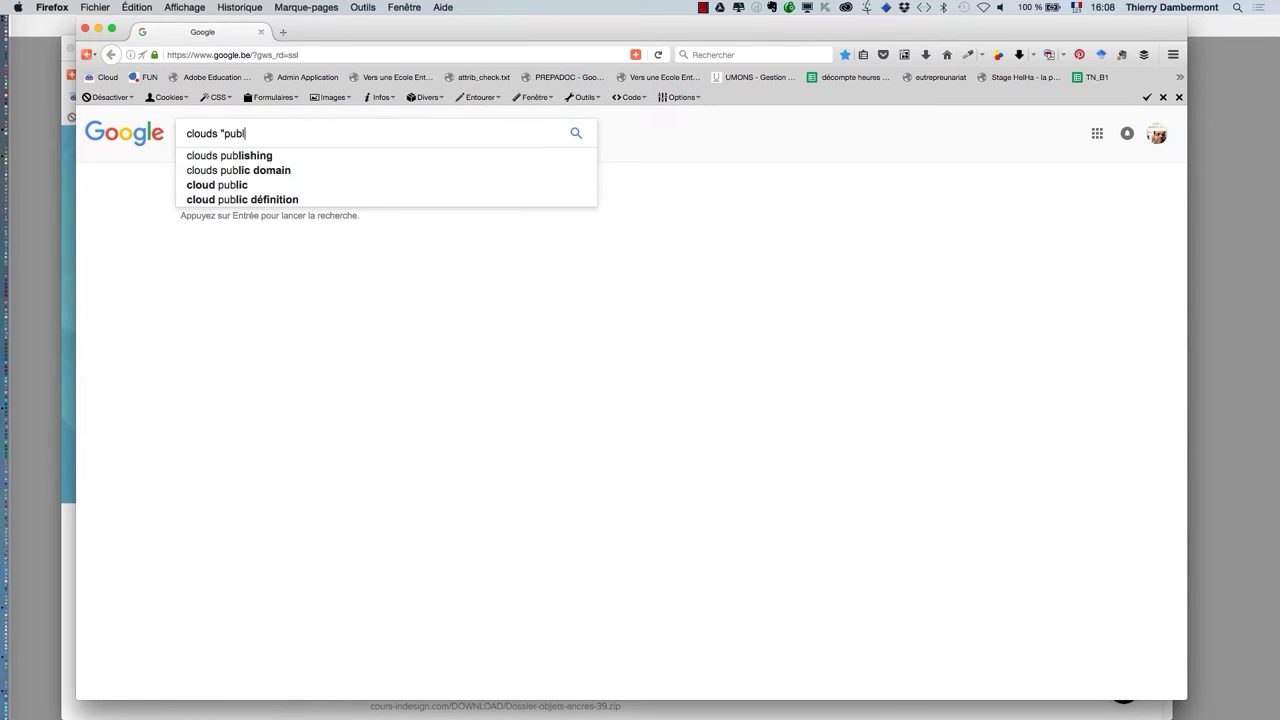
{"action": "type", "text": "c domain\""}
{"action": "key", "text": "Return"}
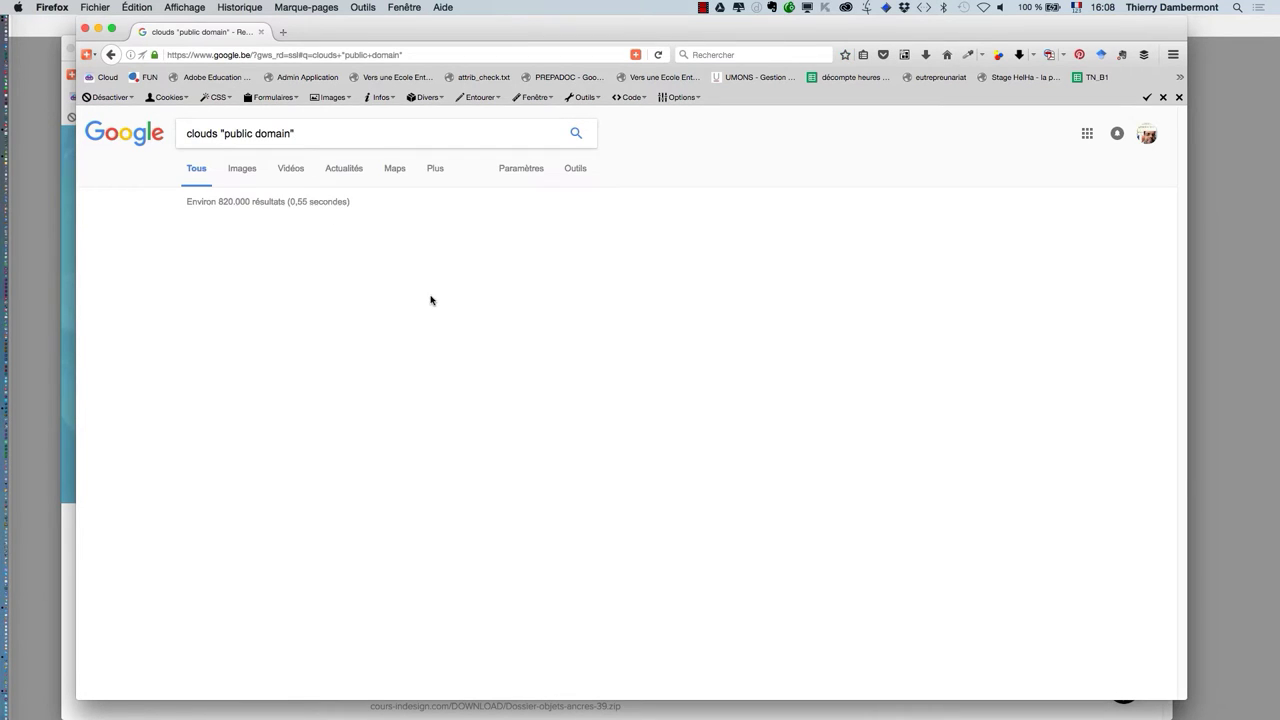
{"action": "left_click", "coordinate": [244, 169]}
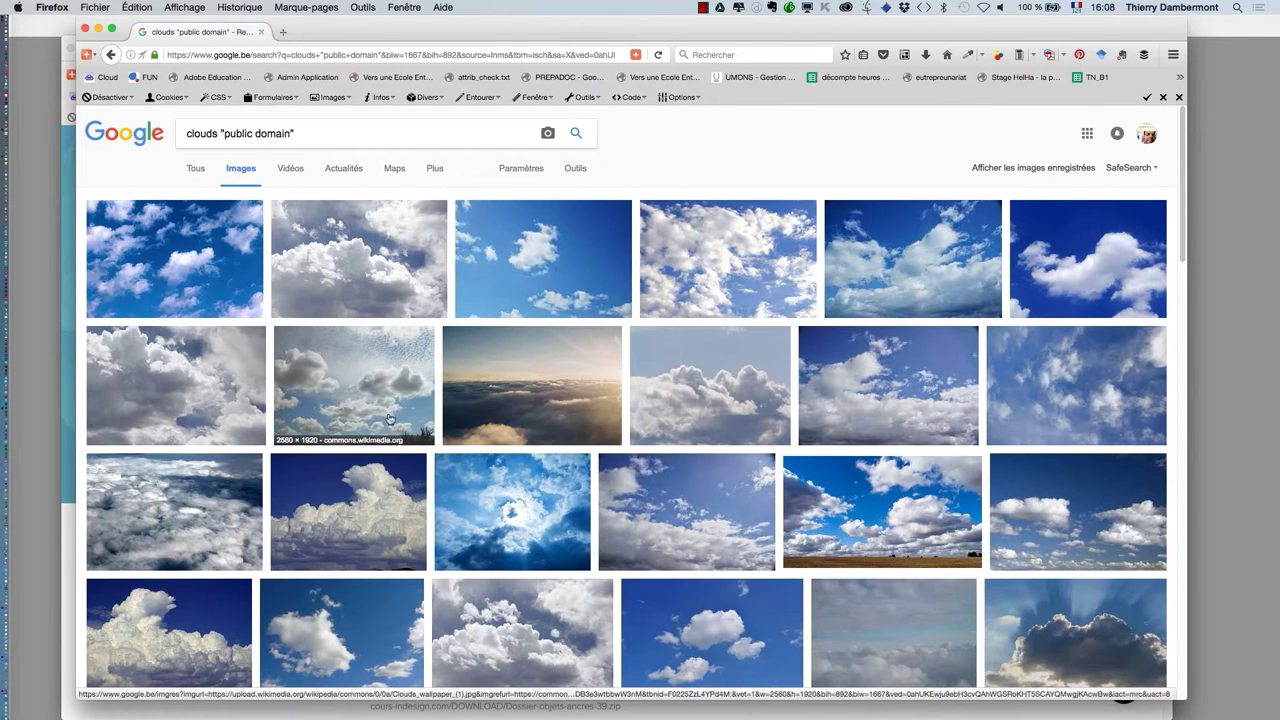
{"action": "scroll", "coordinate": [893, 500], "scroll_direction": "down", "scroll_amount": 1}
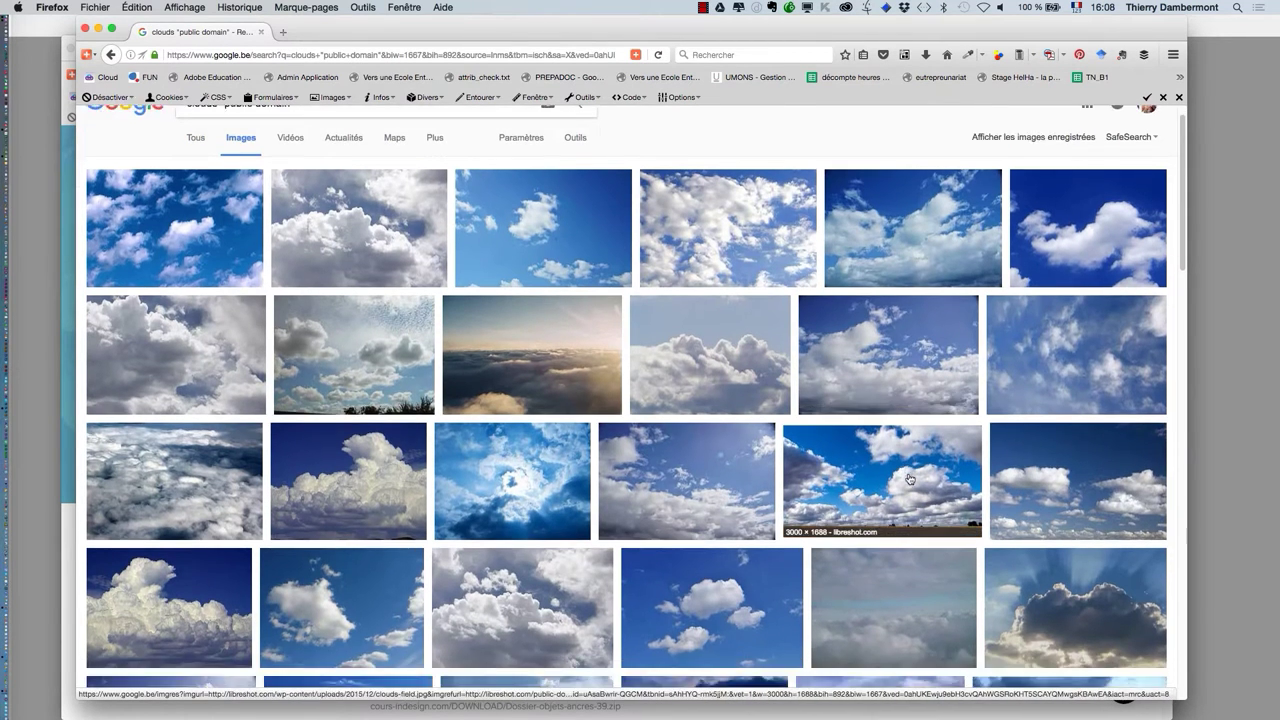
{"action": "left_click", "coordinate": [885, 456]}
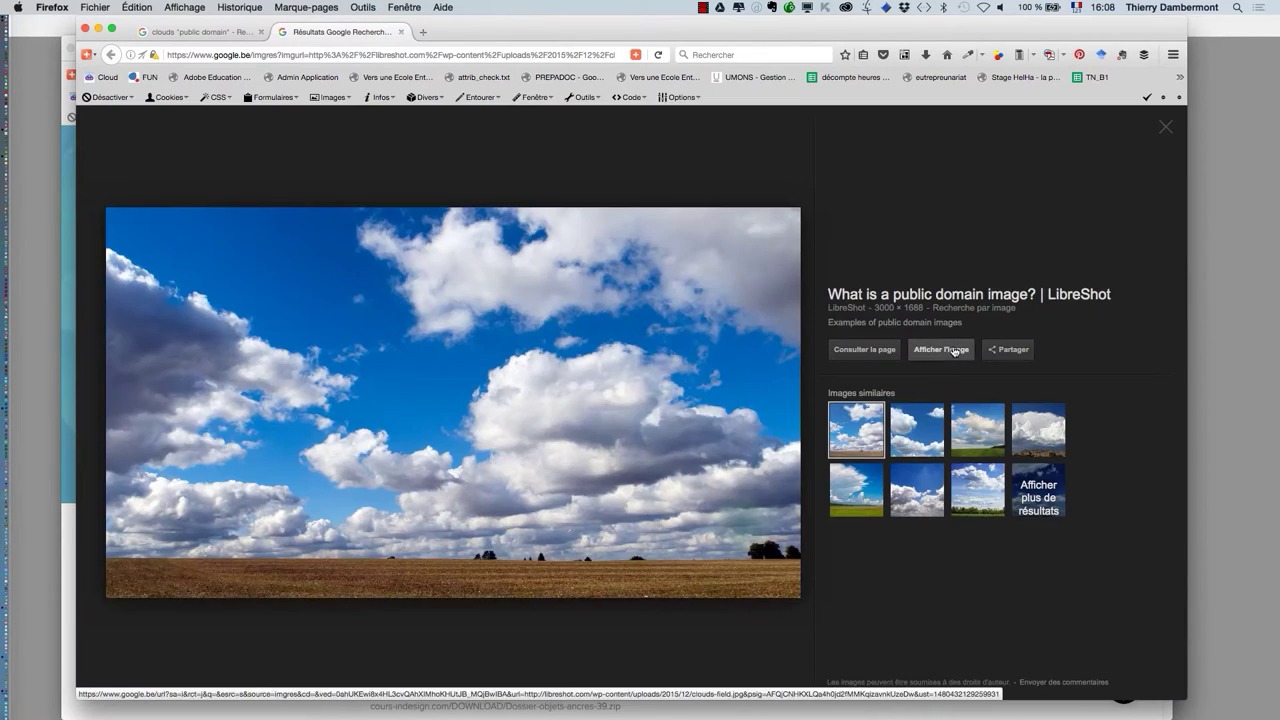
{"action": "left_click", "coordinate": [955, 350]}
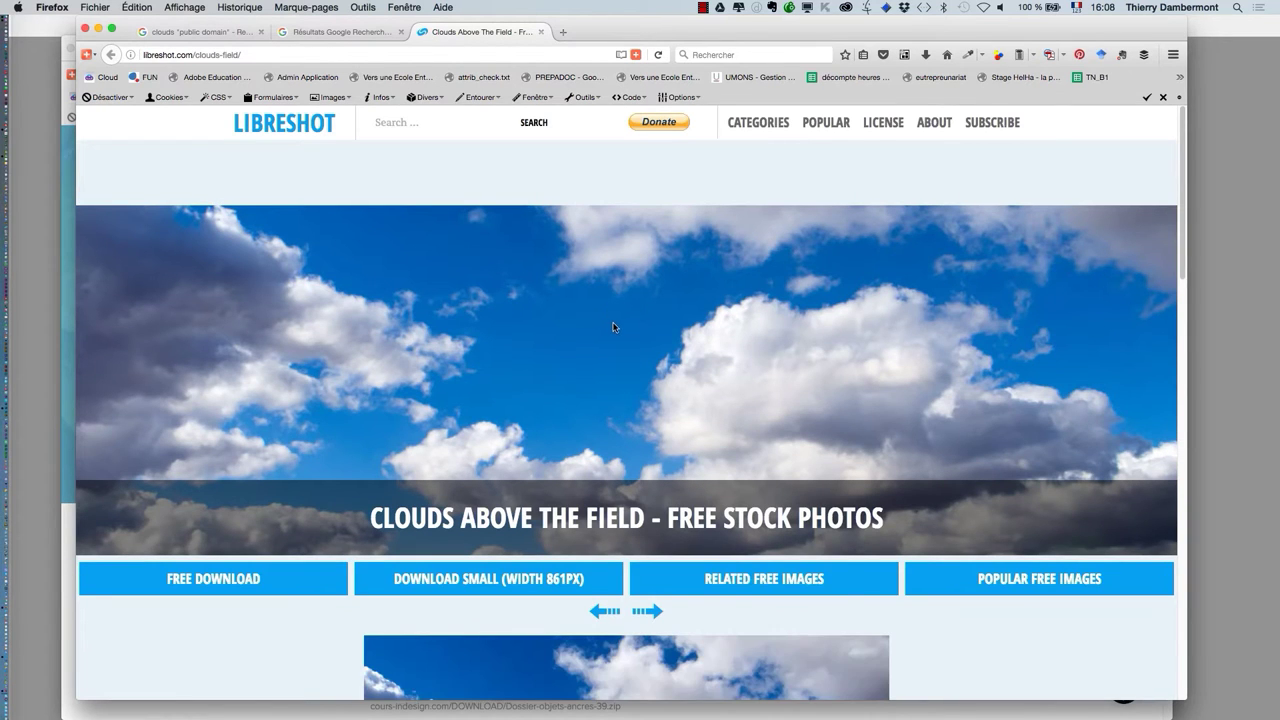
Step: Save the full-size clouds-field.jpg into the video dans Photoshop folder and return to Photoshop
{"action": "right_click", "coordinate": [617, 327]}
{"action": "left_click", "coordinate": [525, 627]}
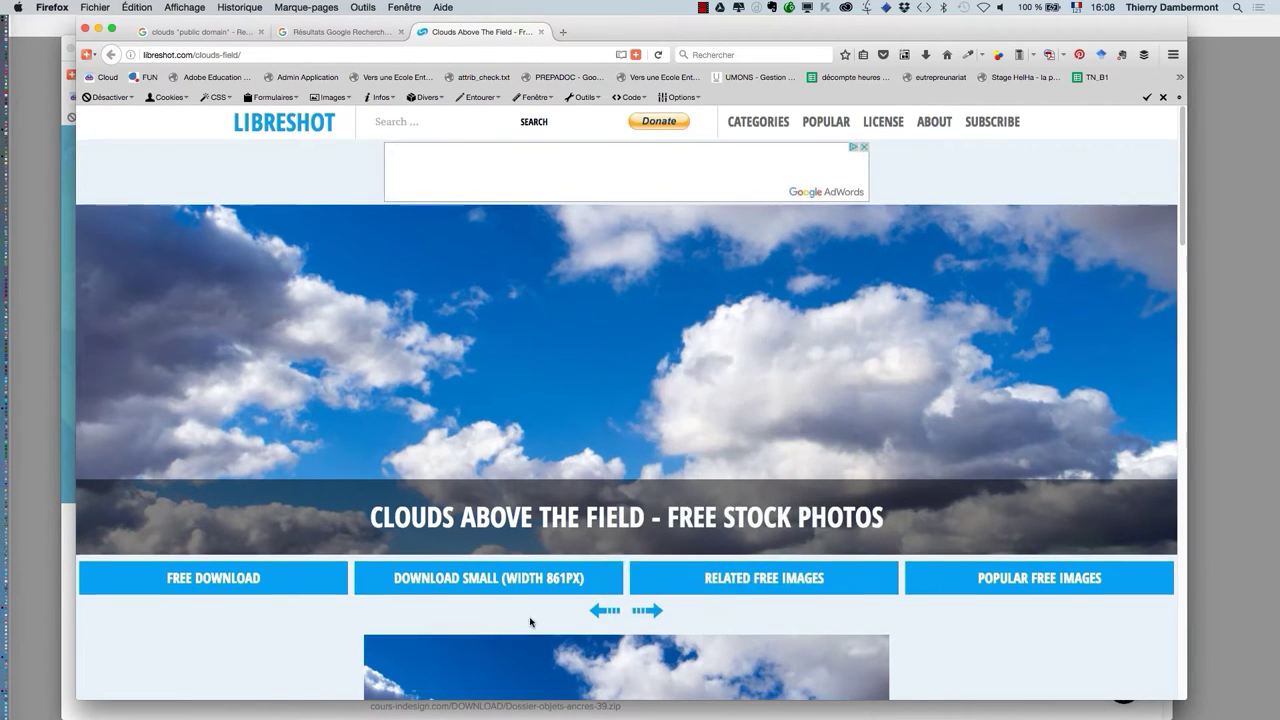
{"action": "scroll", "coordinate": [530, 520], "scroll_direction": "down", "scroll_amount": 5}
{"action": "left_click", "coordinate": [539, 479]}
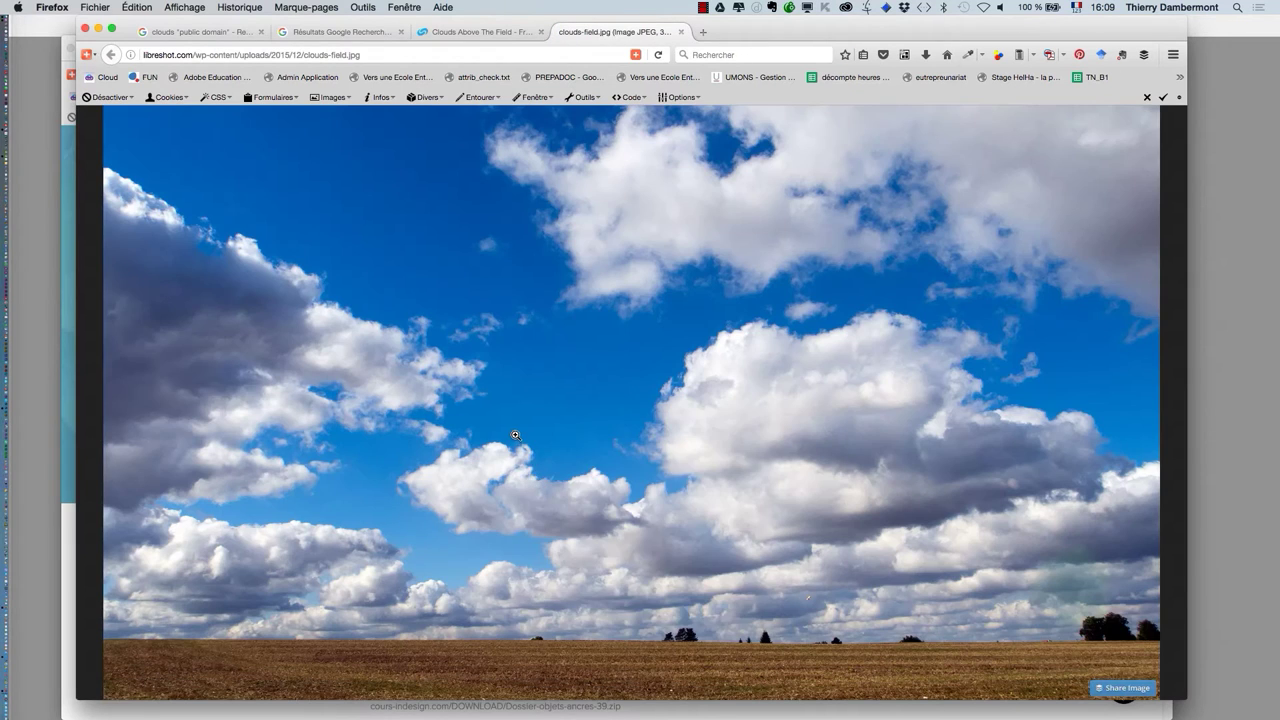
{"action": "right_click", "coordinate": [514, 433]}
{"action": "left_click", "coordinate": [590, 476]}
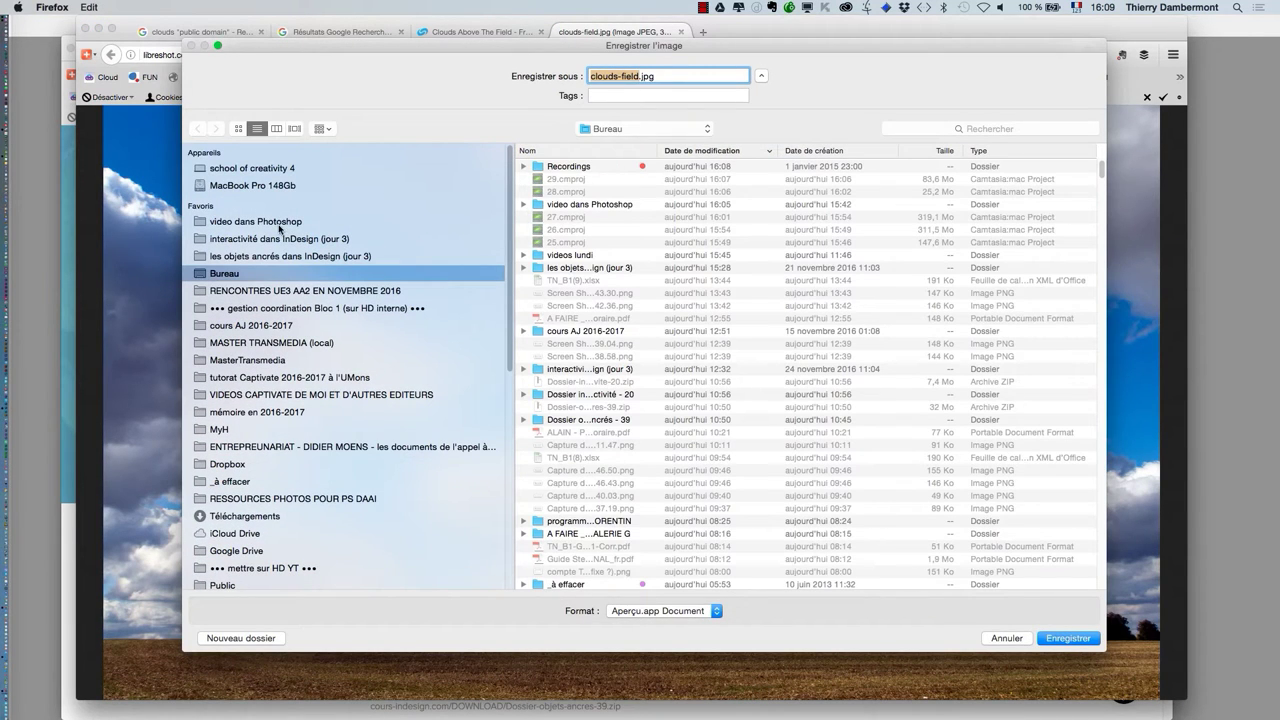
{"action": "left_click", "coordinate": [355, 222]}
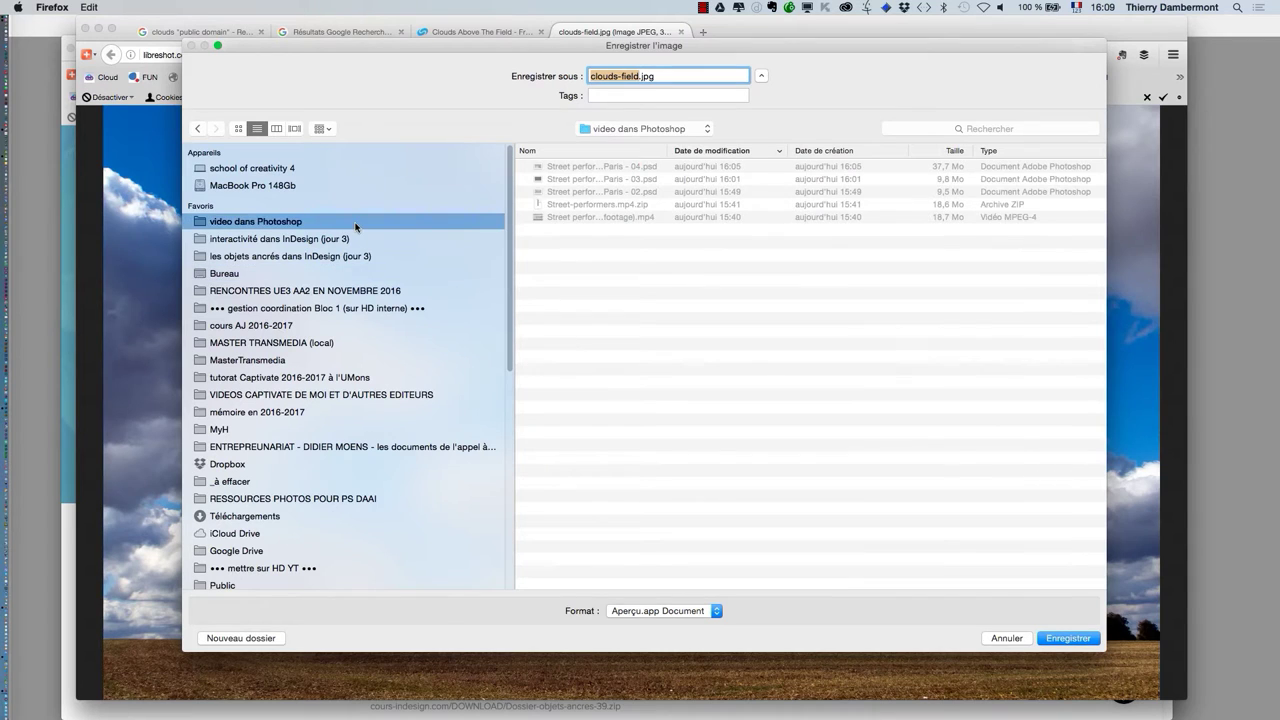
{"action": "left_click", "coordinate": [1068, 638]}
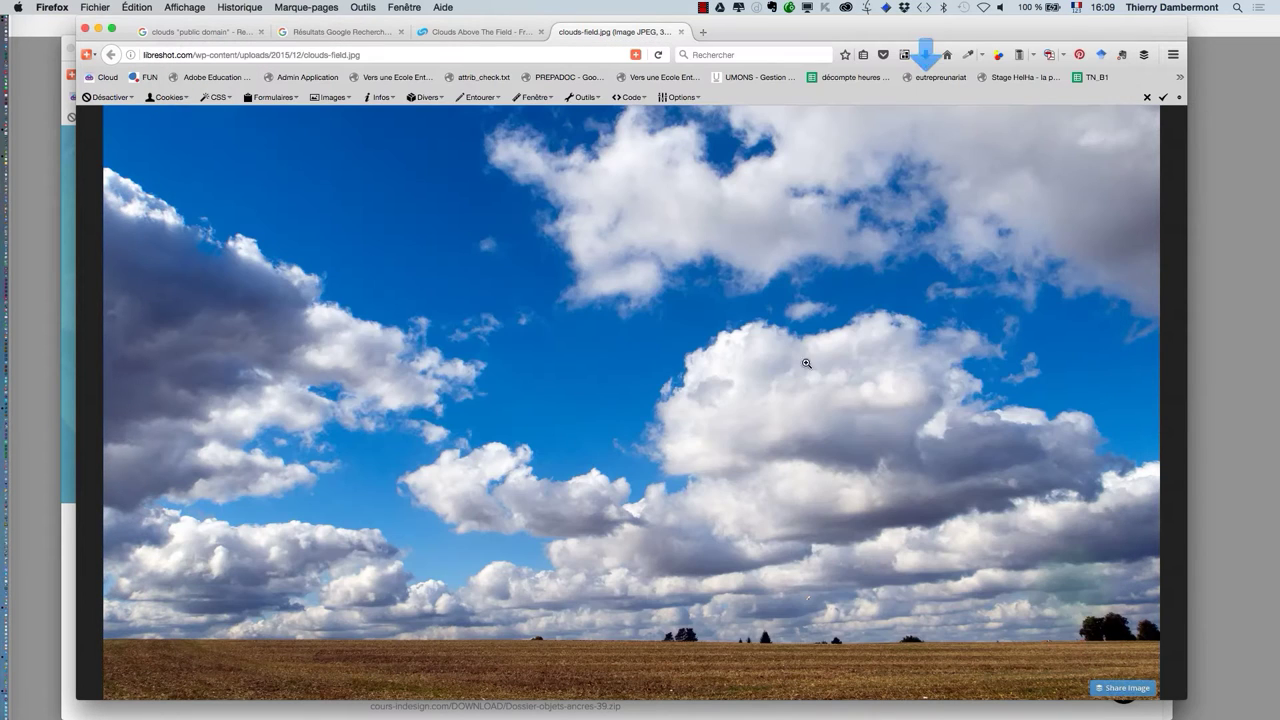
{"action": "key", "text": "super+Tab"}
{"action": "left_click", "coordinate": [432, 358]}
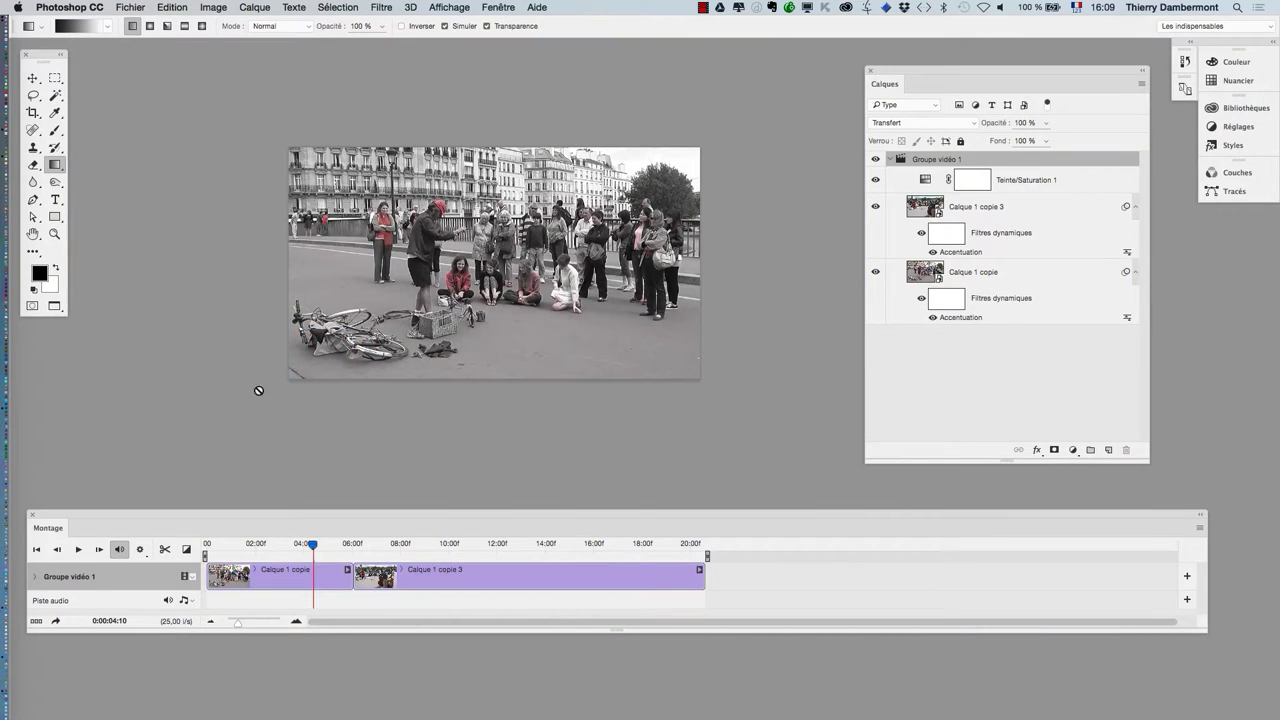
Step: Place clouds-field.jpg as a linked layer, commit its size, and close the Firefox image window
{"action": "left_click", "coordinate": [125, 7]}
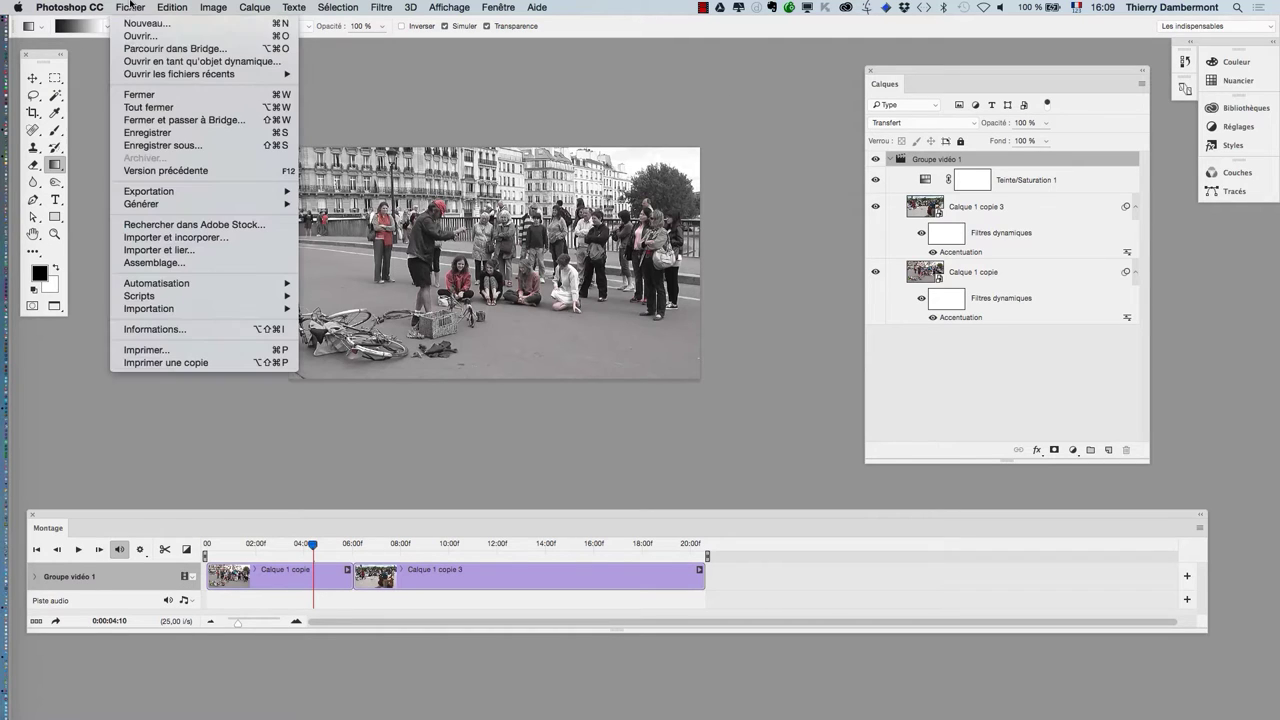
{"action": "left_click", "coordinate": [187, 251]}
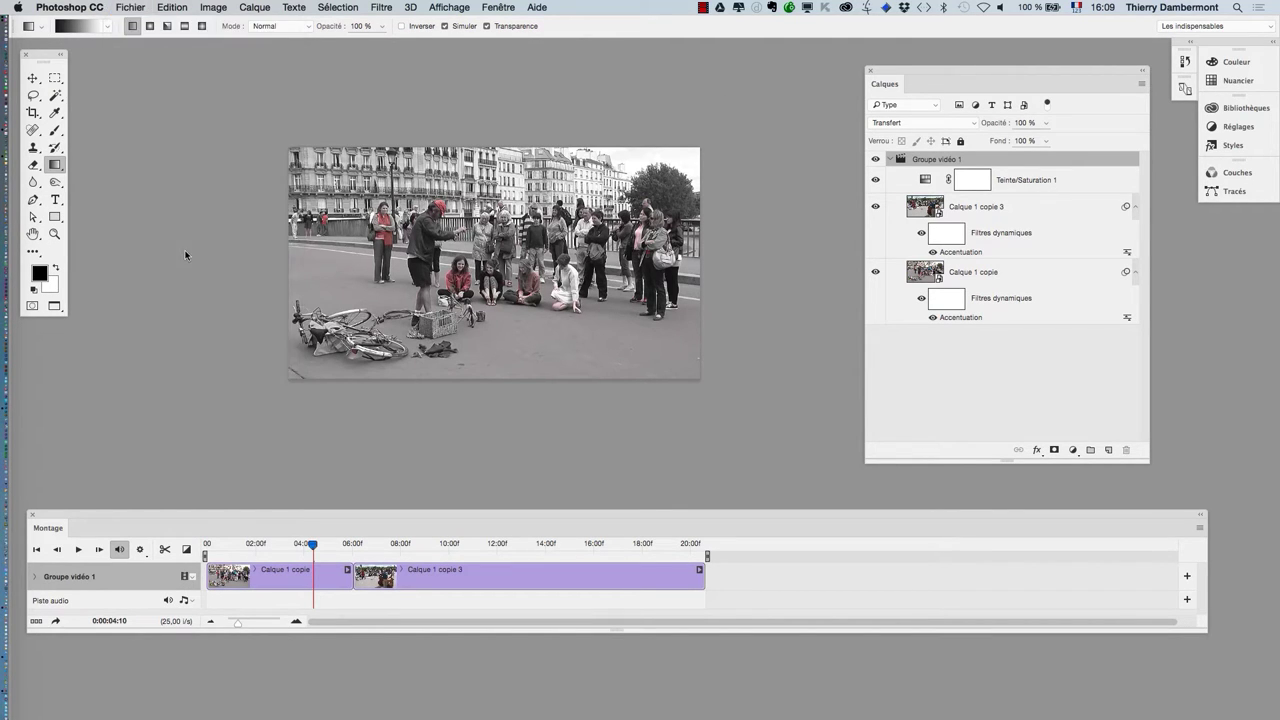
{"action": "left_click", "coordinate": [620, 106]}
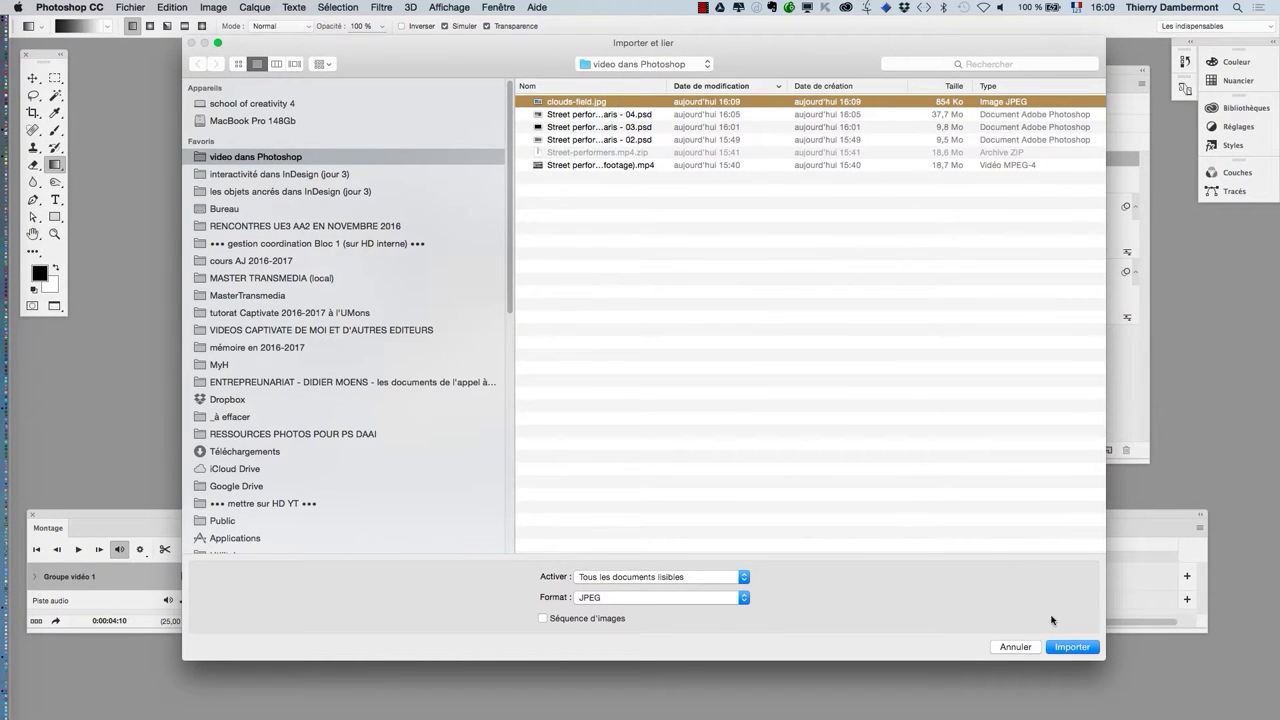
{"action": "left_click", "coordinate": [1071, 647]}
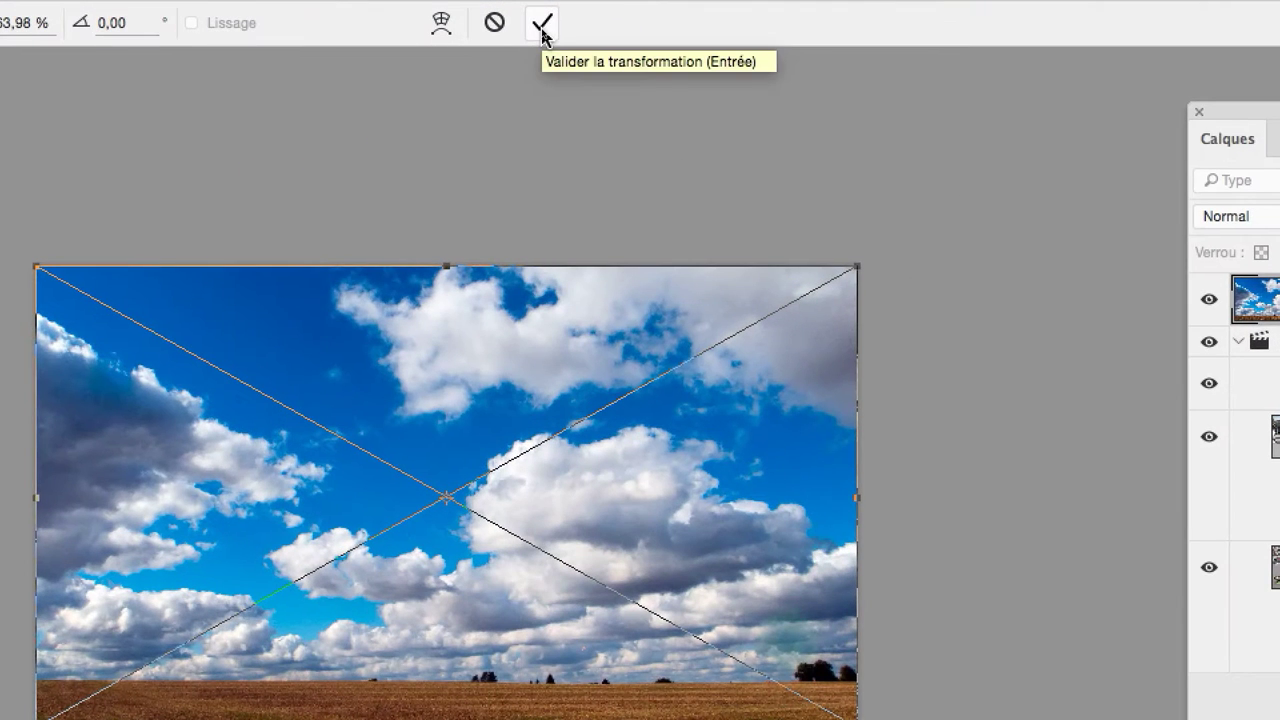
{"action": "left_click", "coordinate": [542, 25]}
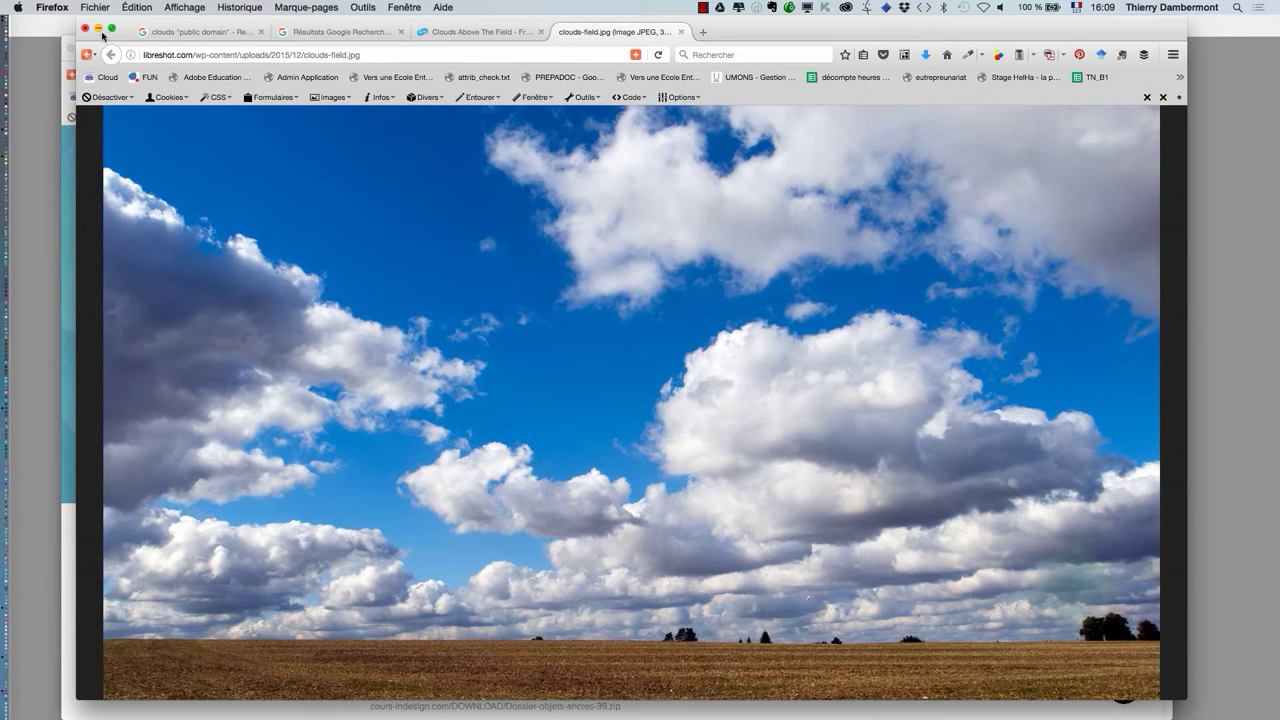
{"action": "left_click", "coordinate": [85, 28]}
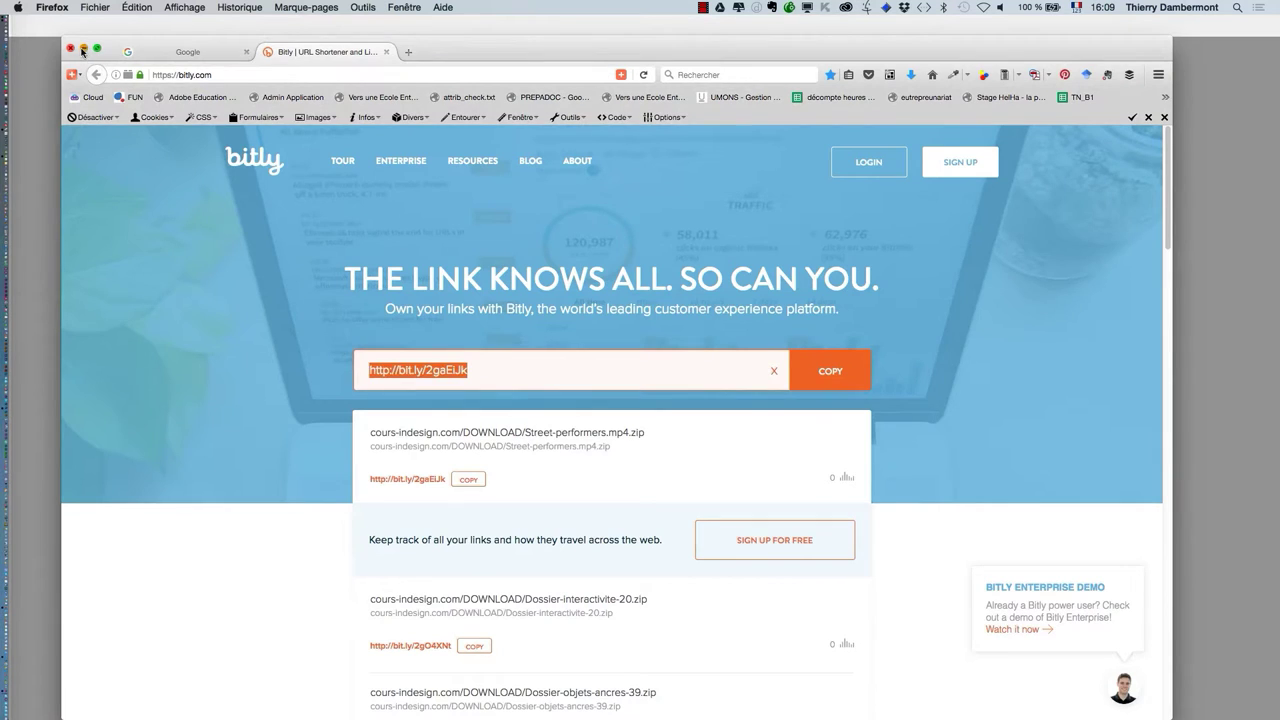
{"action": "left_click", "coordinate": [83, 50]}
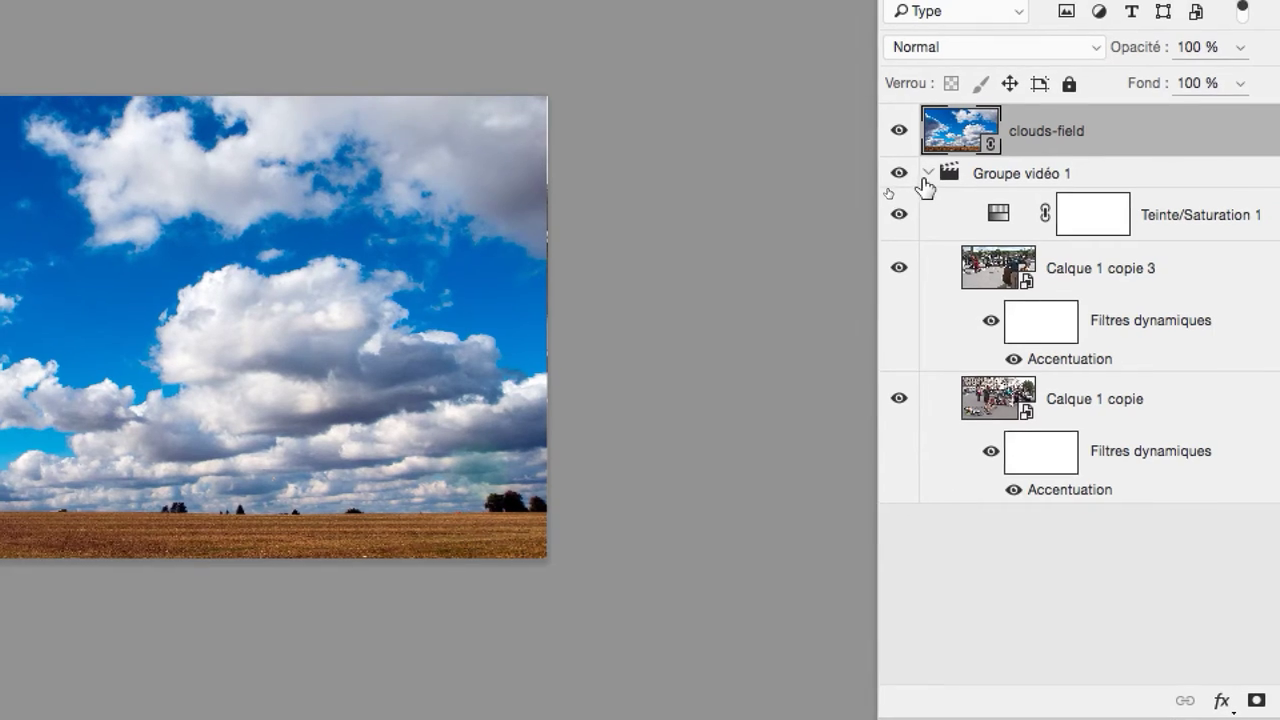
Step: Move clouds-field below the collapsed Groupe vidéo 1, undoing an accidental drop into the group
{"action": "left_click", "coordinate": [928, 173]}
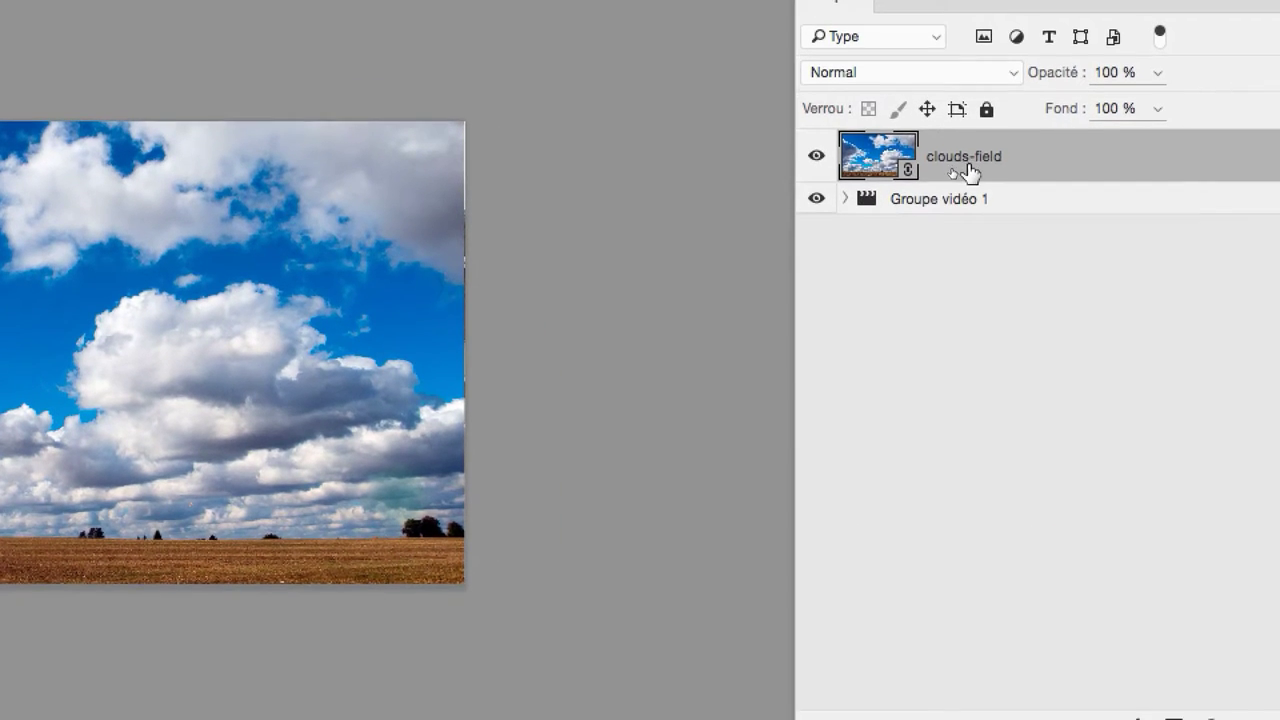
{"action": "left_click_drag", "start_coordinate": [965, 150], "coordinate": [966, 186]}
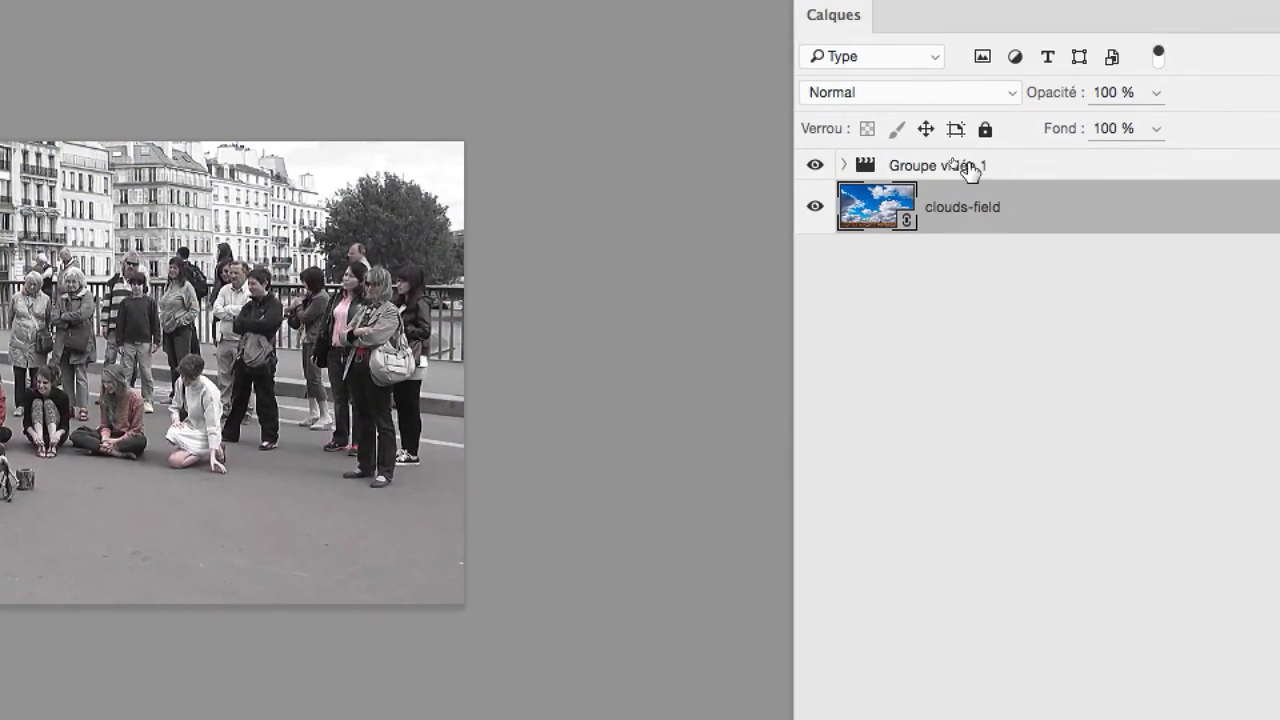
{"action": "left_click_drag", "start_coordinate": [968, 182], "coordinate": [968, 170]}
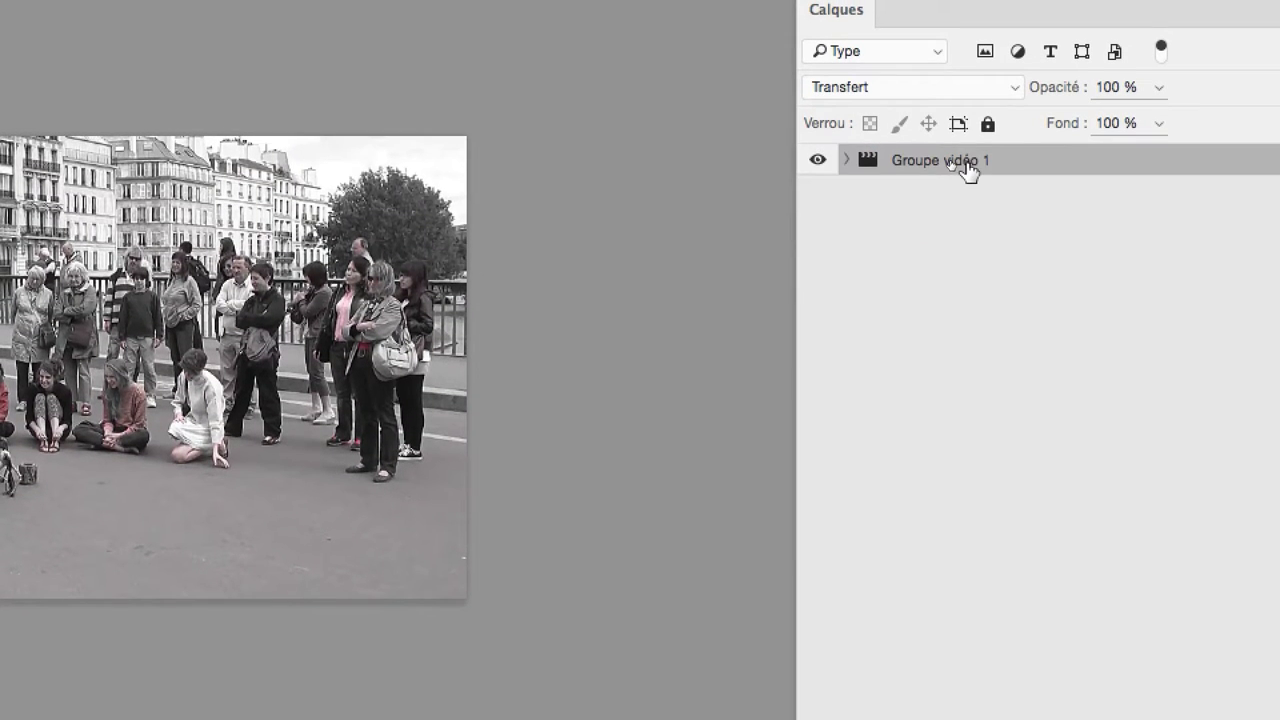
{"action": "key", "text": "ctrl+z"}
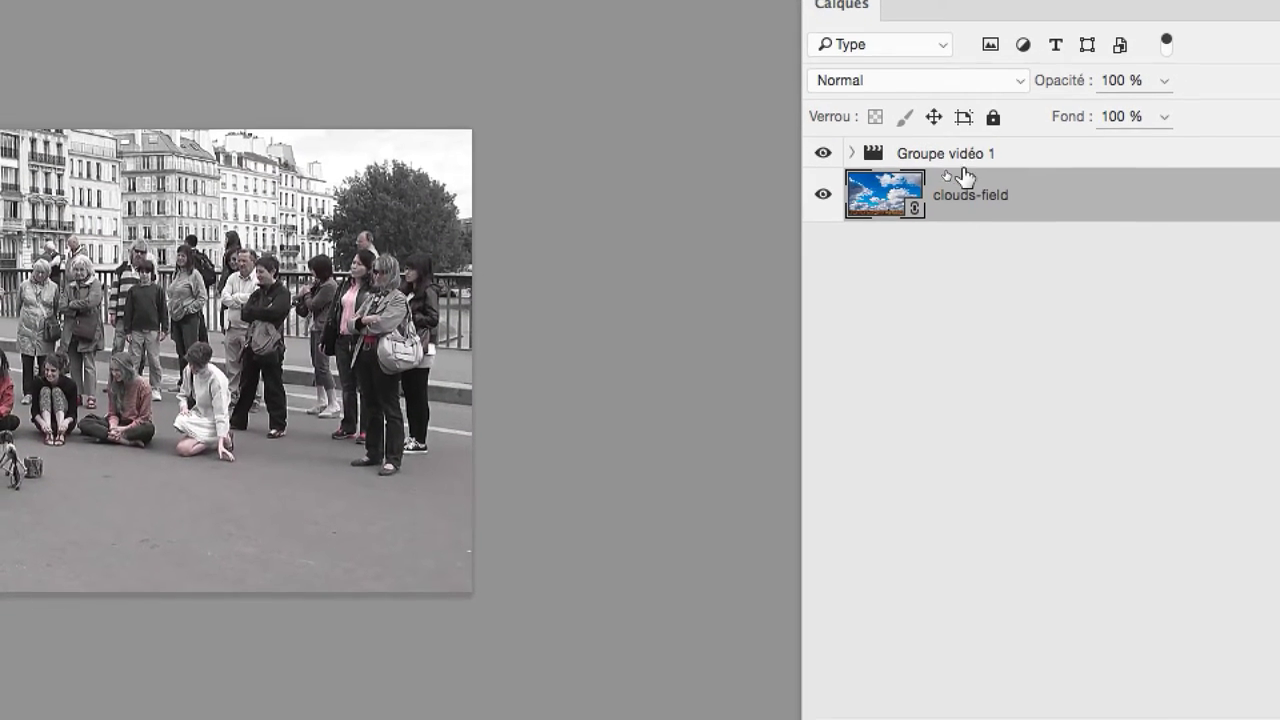
{"action": "left_click", "coordinate": [960, 140]}
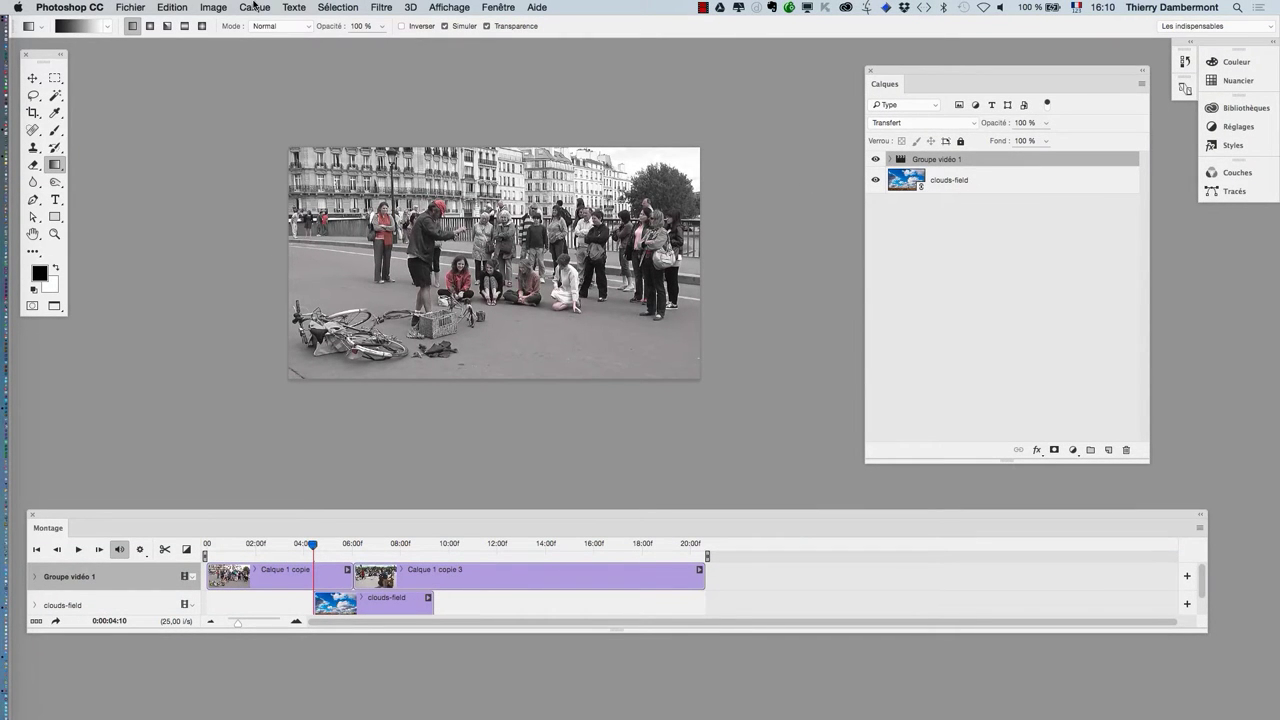
Step: Add a Tout faire apparaître mask to Groupe vidéo 1 and enlarge the timeline to show the audio track
{"action": "left_click", "coordinate": [254, 7]}
{"action": "mouse_move", "coordinate": [287, 207]}
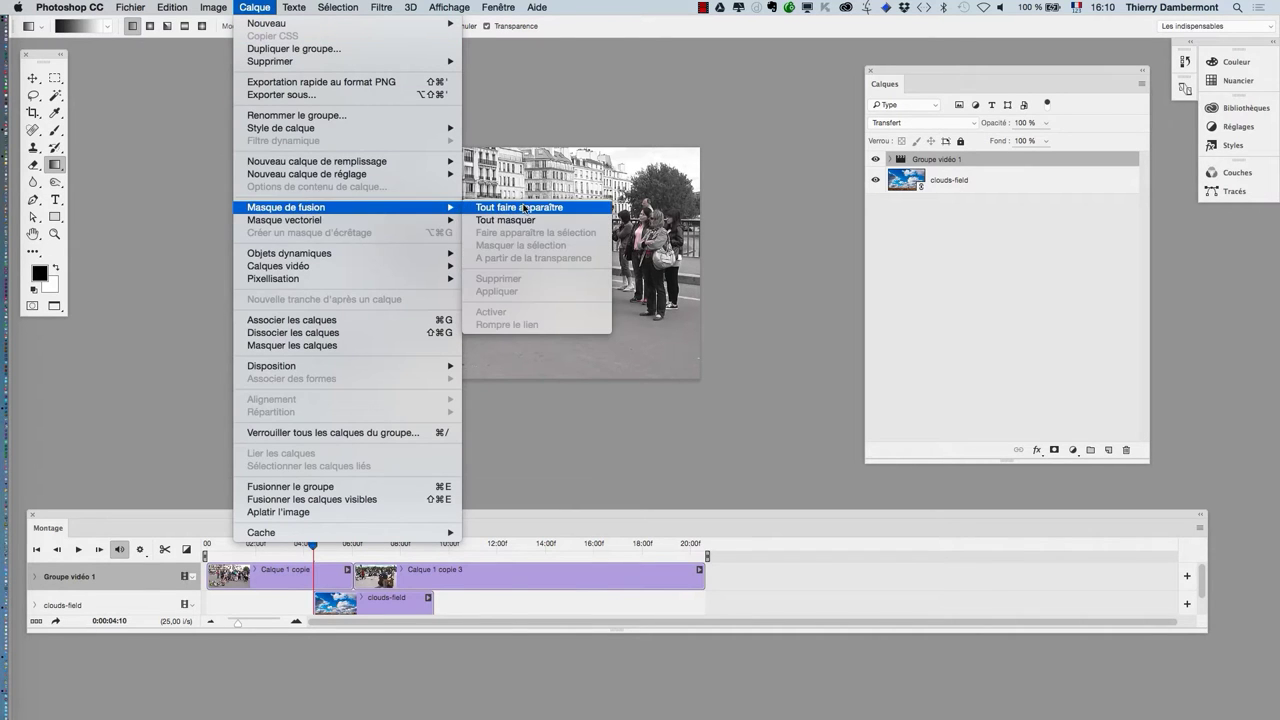
{"action": "left_click", "coordinate": [525, 208]}
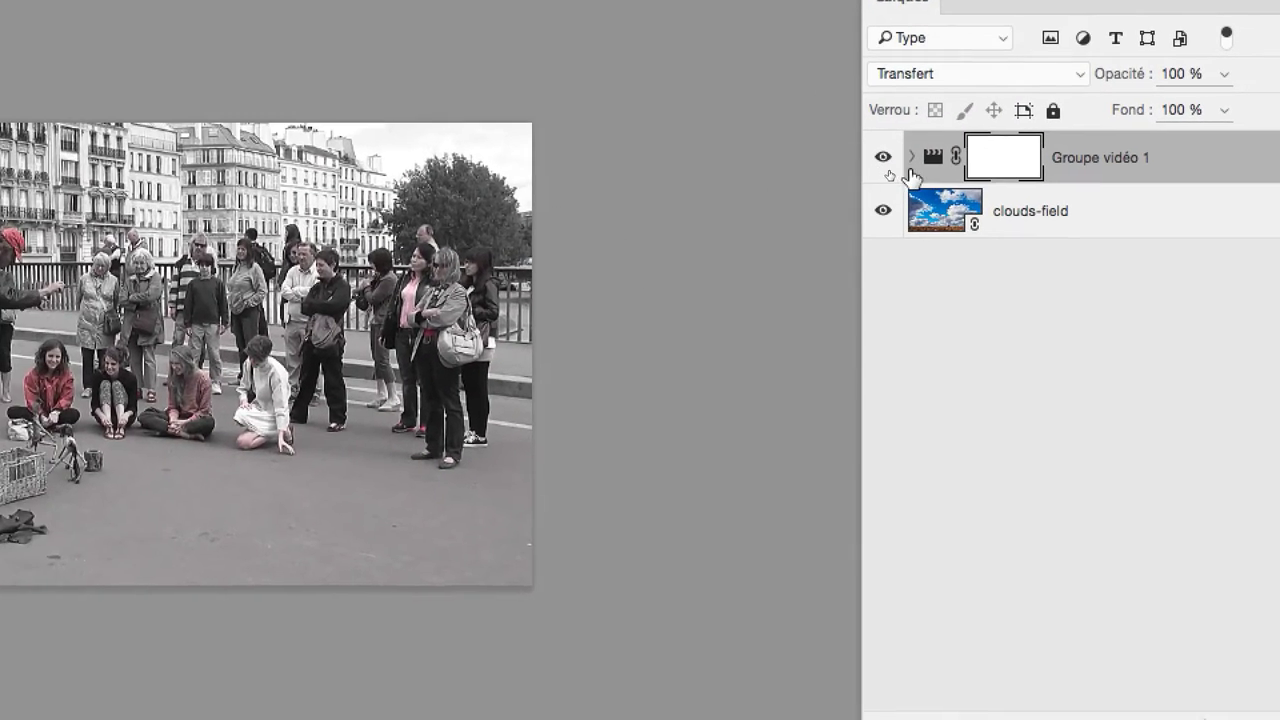
{"action": "left_click", "coordinate": [824, 163]}
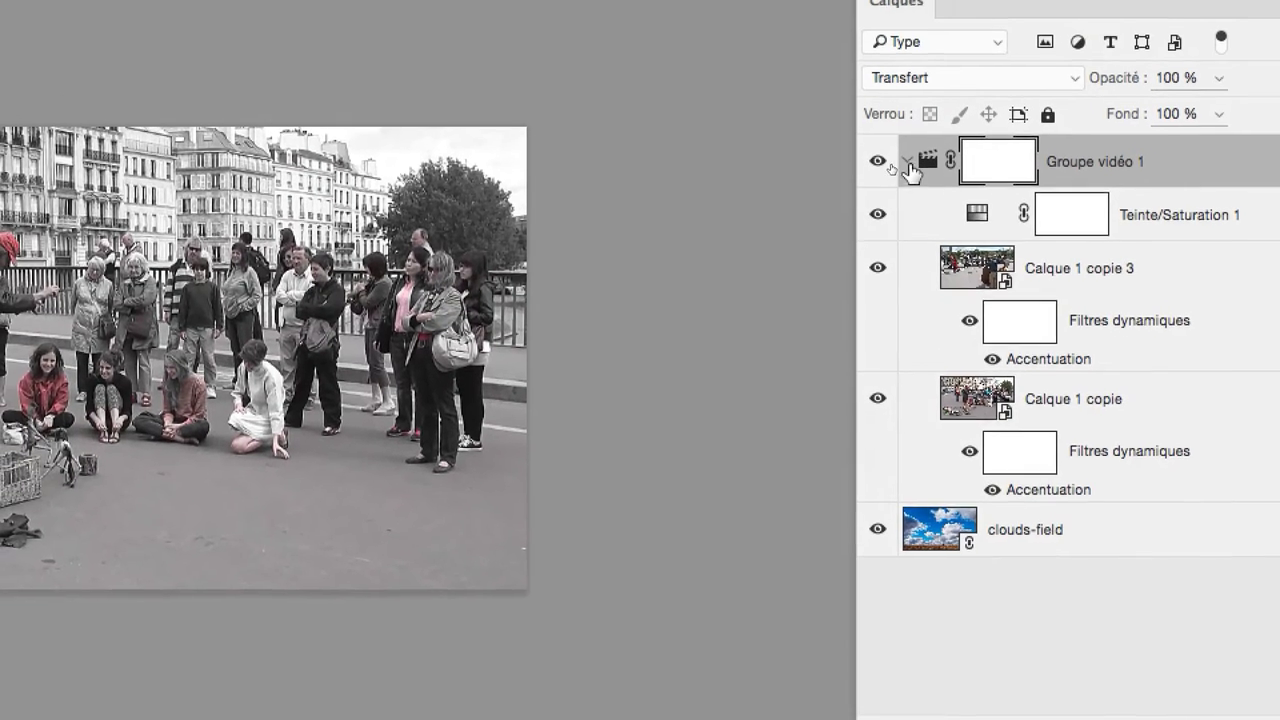
{"action": "left_click", "coordinate": [908, 166]}
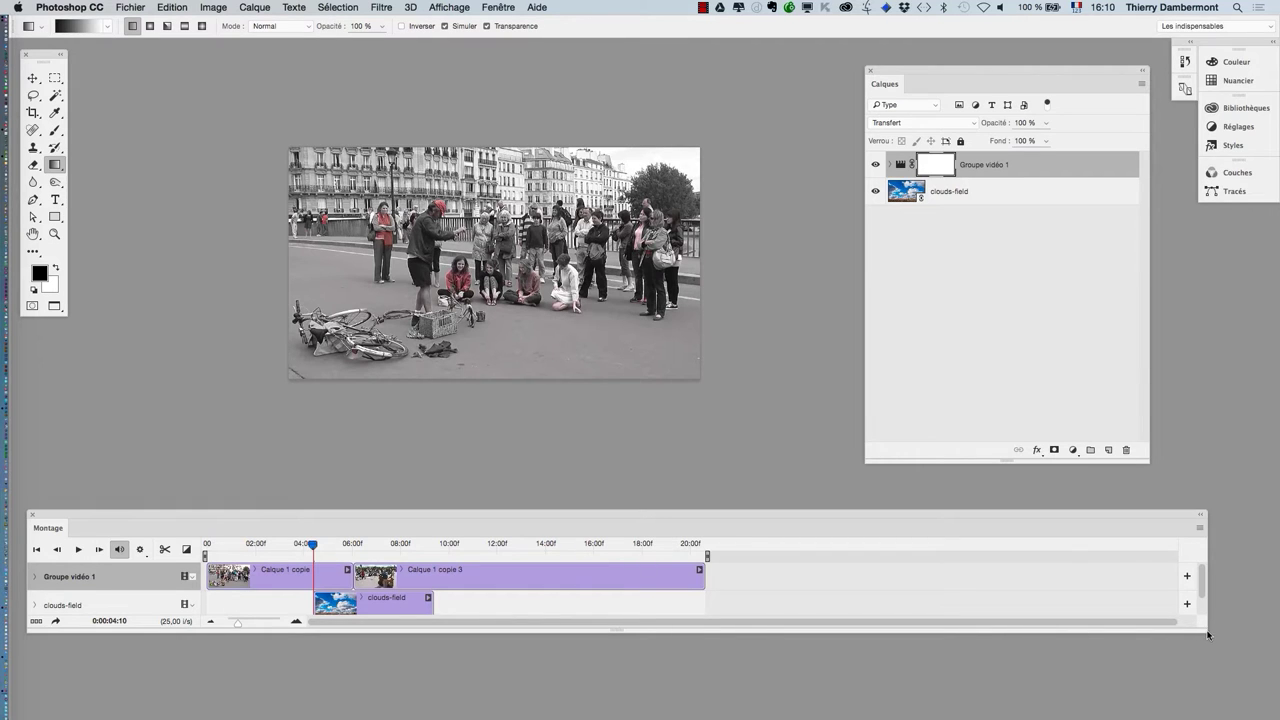
{"action": "left_click_drag", "start_coordinate": [1205, 630], "coordinate": [1196, 682]}
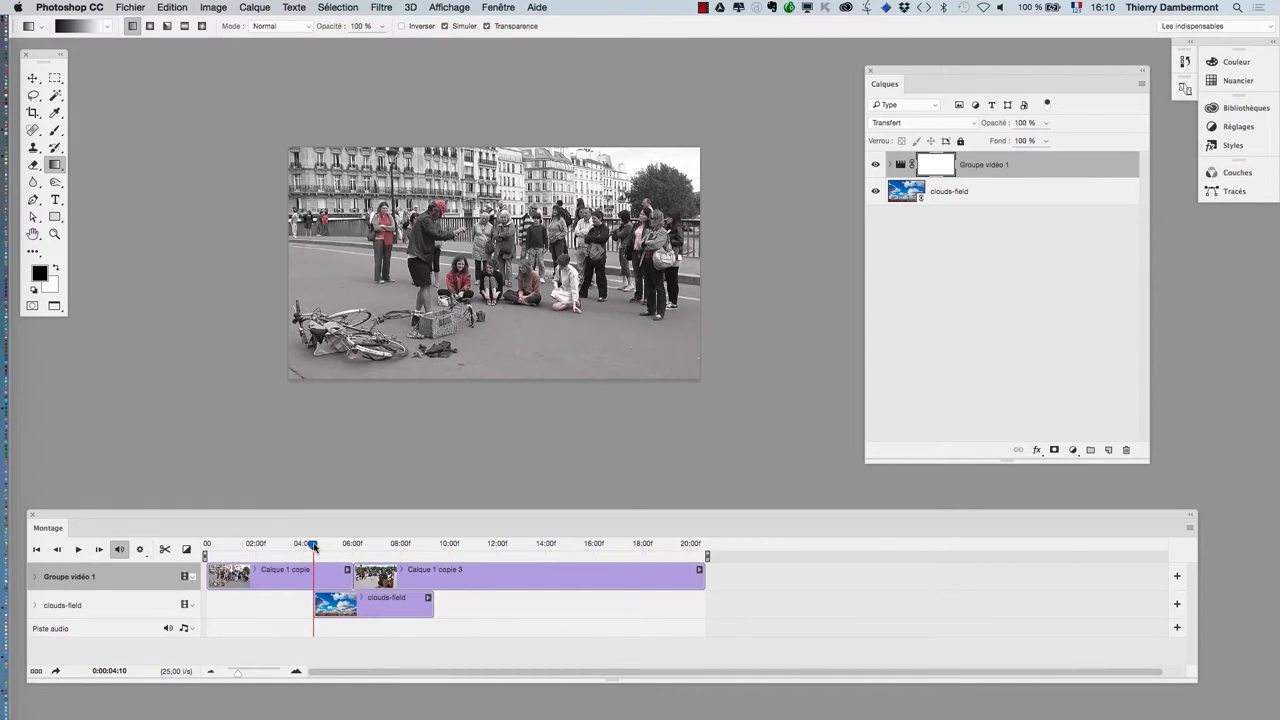
Step: Move the playhead to 06:11 on the double-bass shot and select the Groupe vidéo 1 mask
{"action": "left_click_drag", "start_coordinate": [313, 546], "coordinate": [362, 546]}
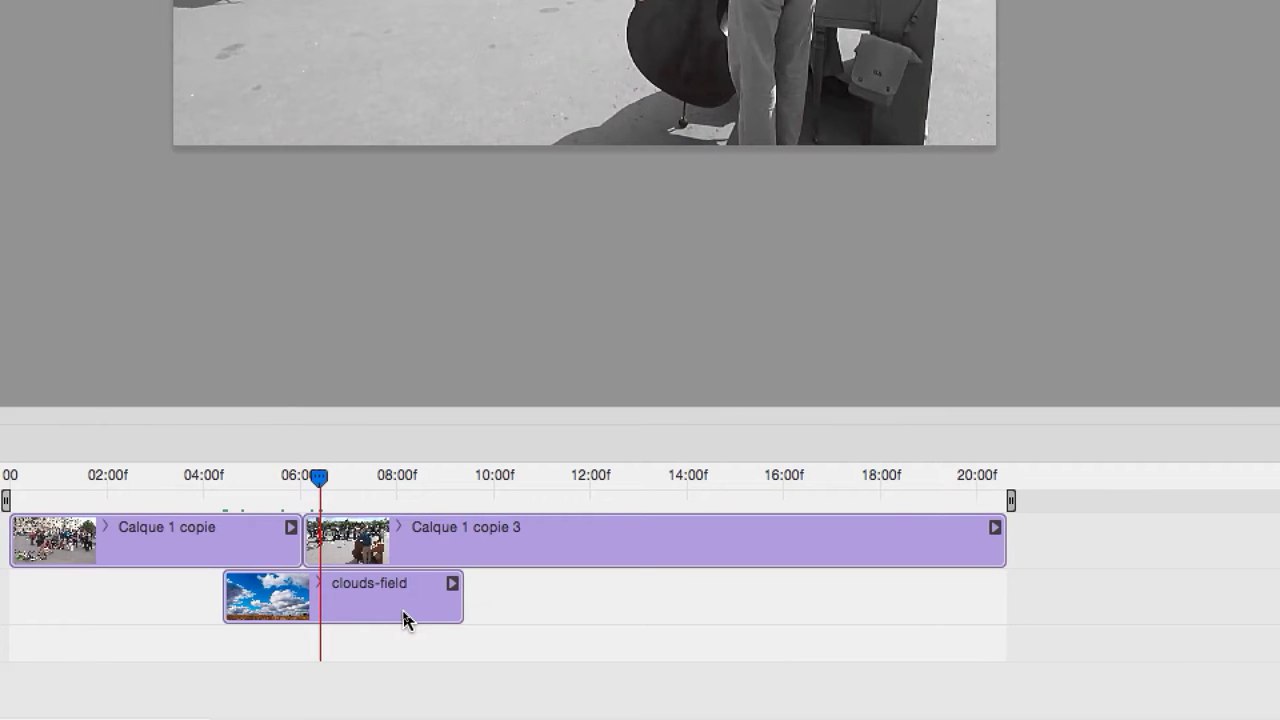
{"action": "left_click", "coordinate": [405, 616]}
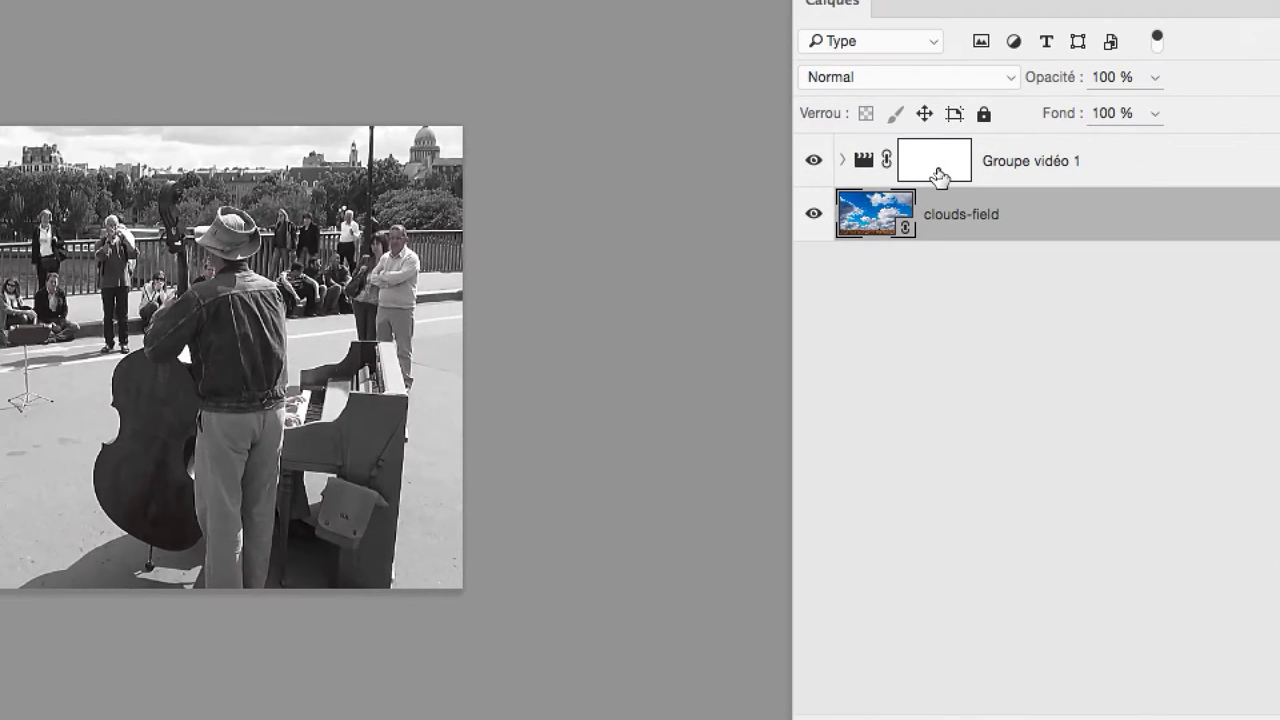
{"action": "left_click", "coordinate": [948, 168]}
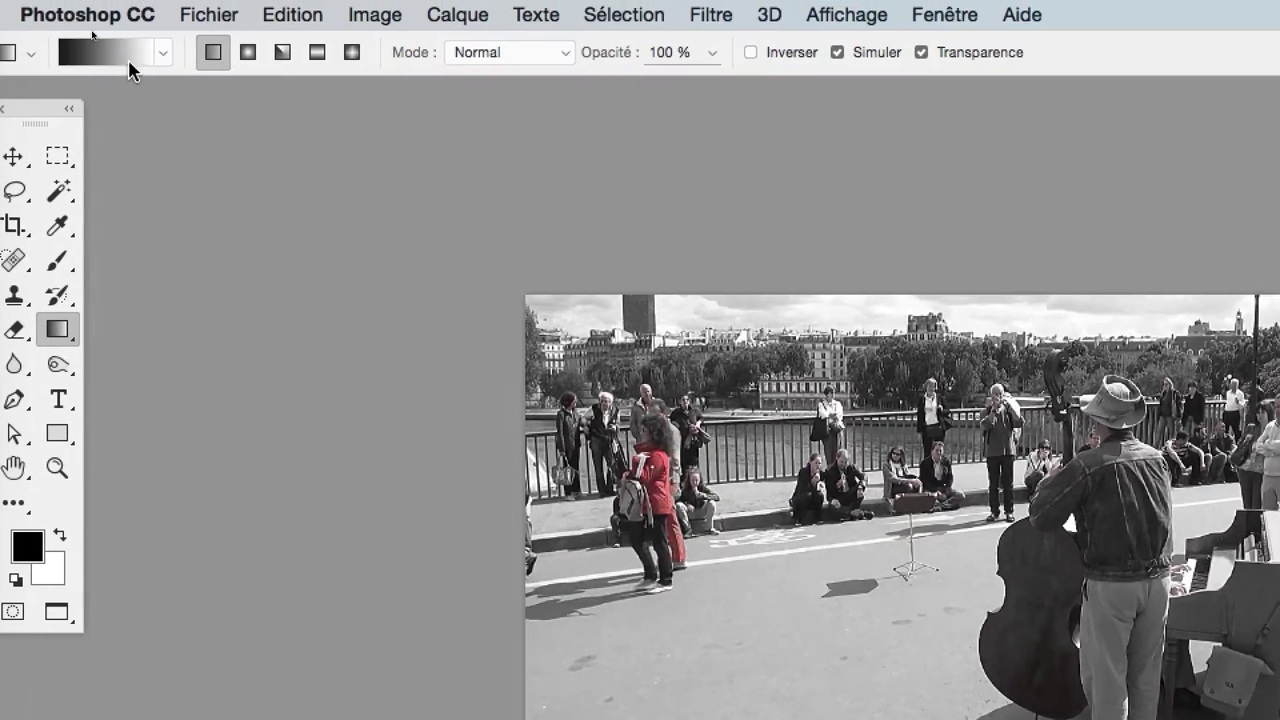
Step: Drag a black-to-white linear gradient vertically on the group mask so the clouds show along the top
{"action": "left_click", "coordinate": [130, 62]}
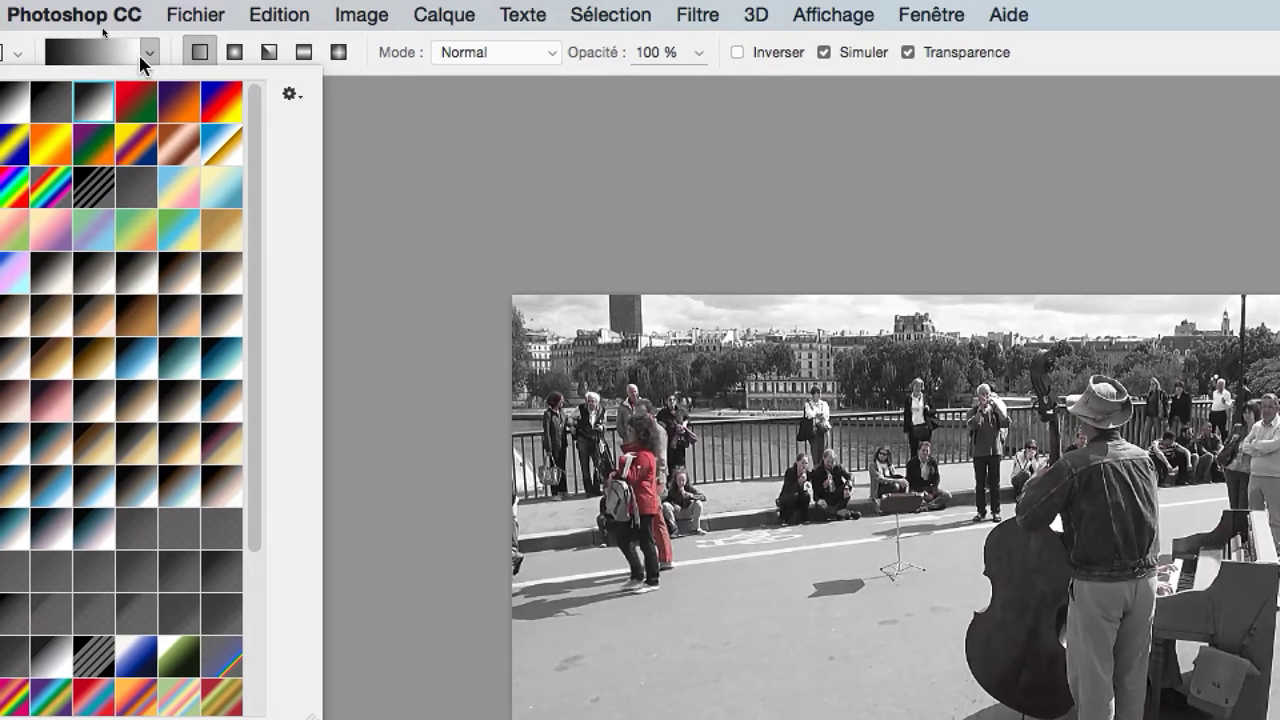
{"action": "left_click", "coordinate": [183, 19]}
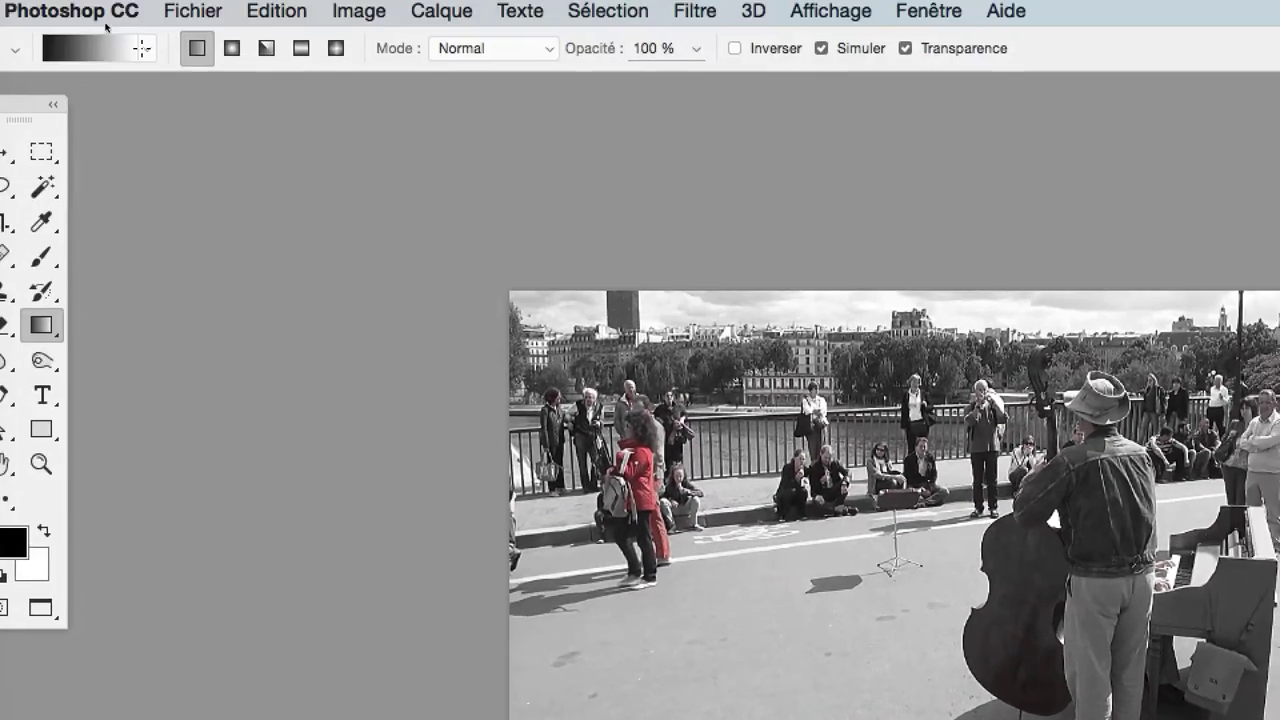
{"action": "left_click", "coordinate": [149, 47]}
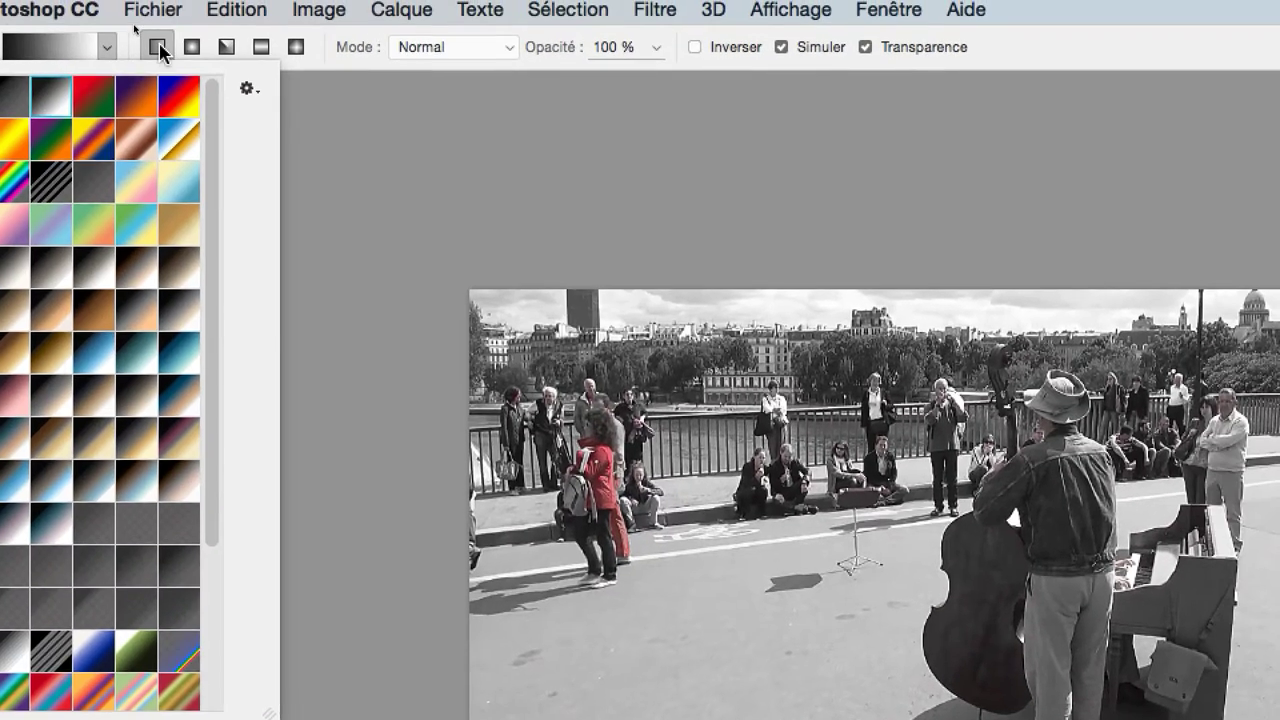
{"action": "left_click", "coordinate": [215, 13]}
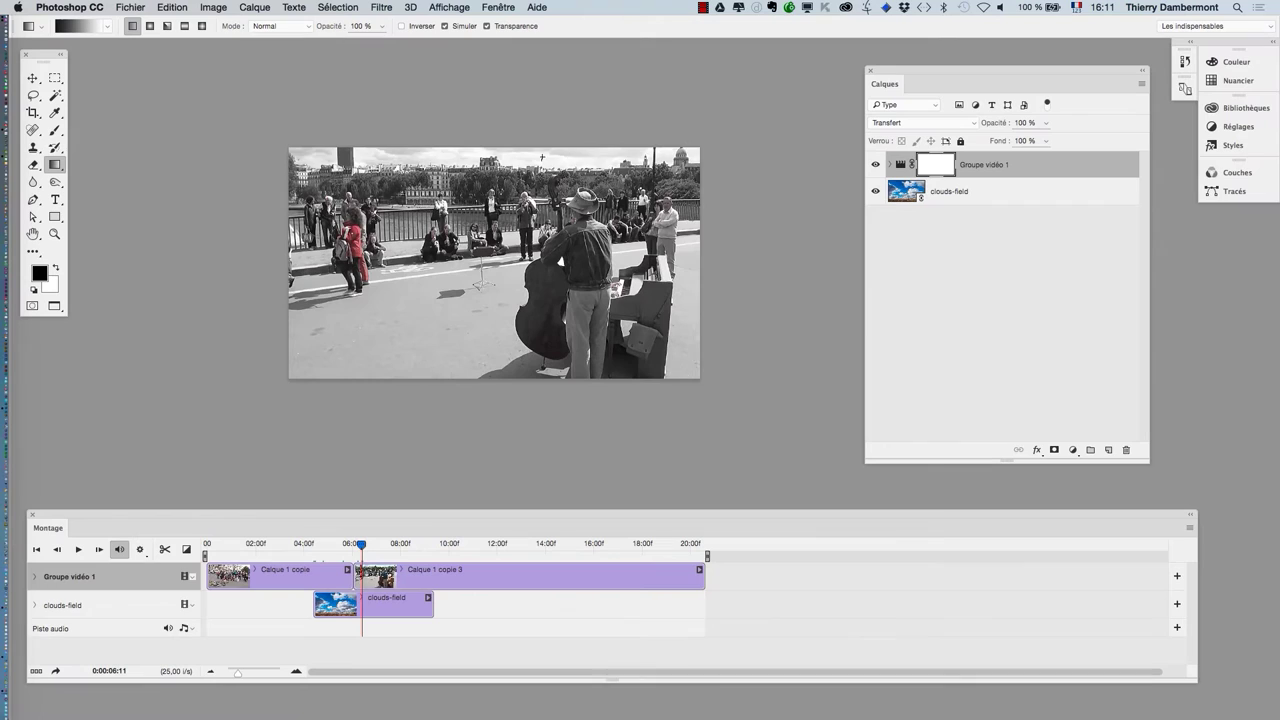
{"action": "left_click_drag", "start_coordinate": [542, 157], "coordinate": [542, 258]}
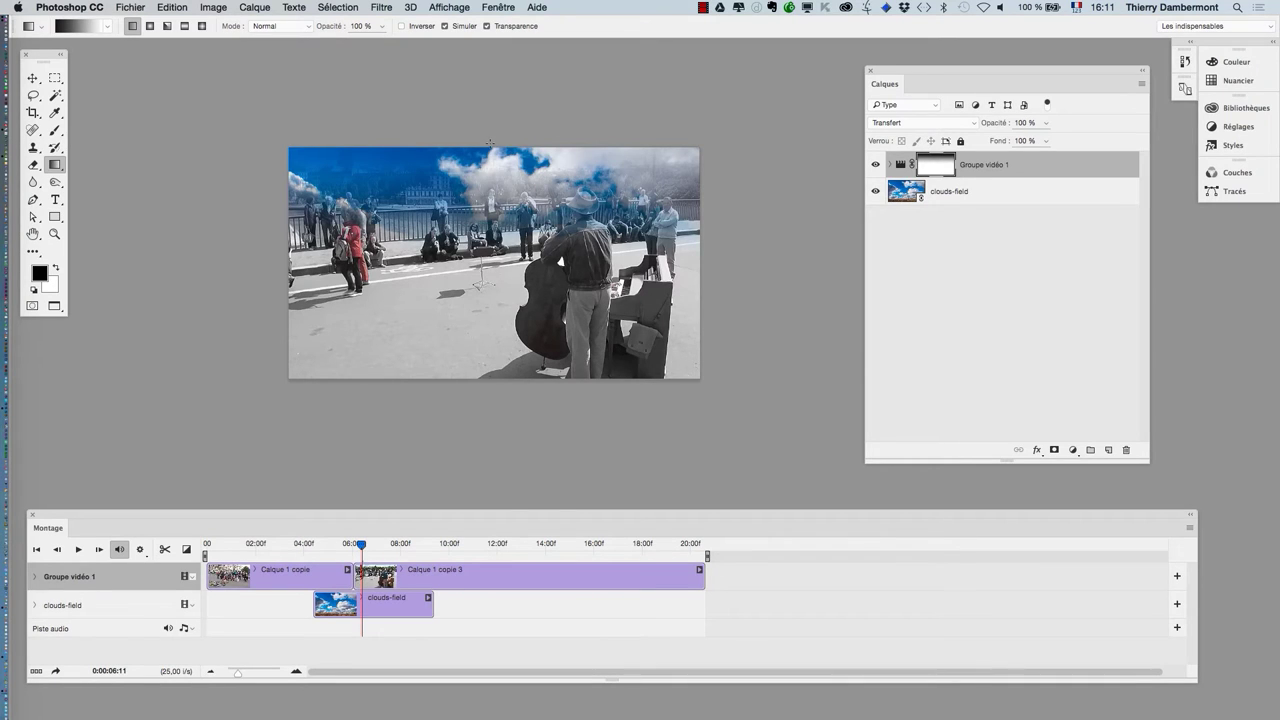
{"action": "left_click_drag", "start_coordinate": [490, 147], "coordinate": [483, 285]}
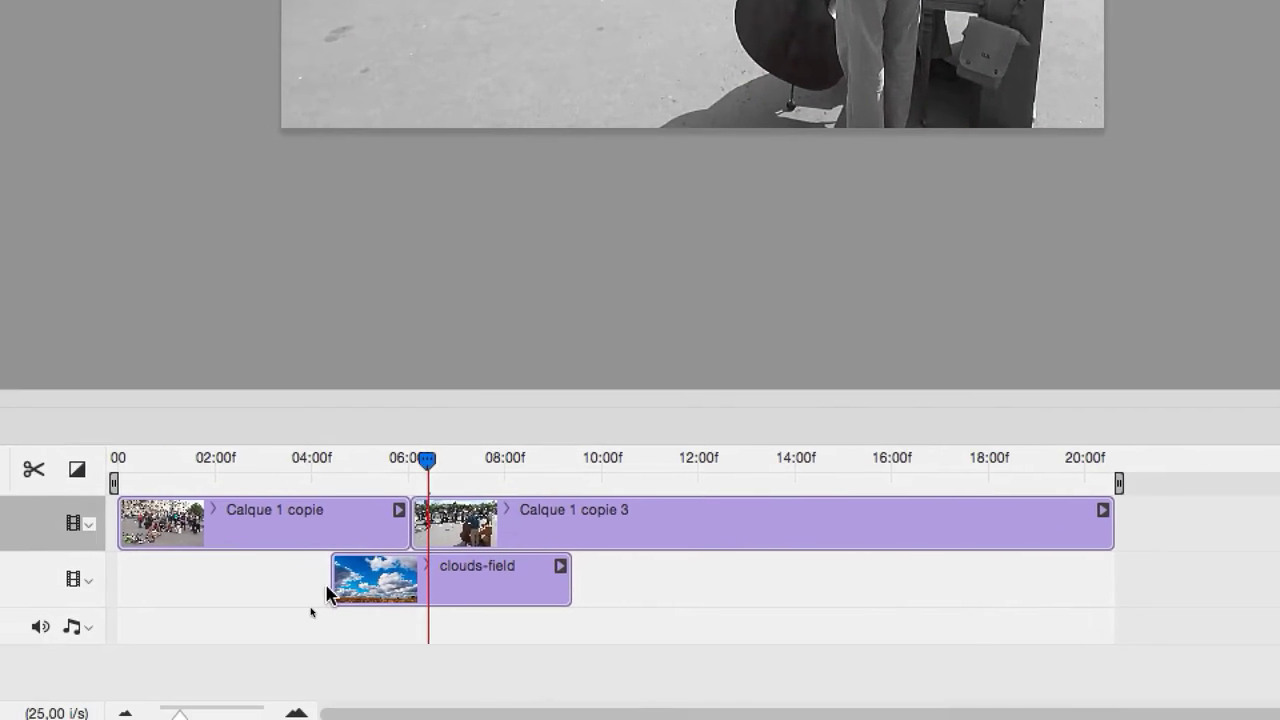
Step: Stretch the clouds-field clip from the start of the timeline out to 20:05
{"action": "left_click_drag", "start_coordinate": [331, 590], "coordinate": [246, 590]}
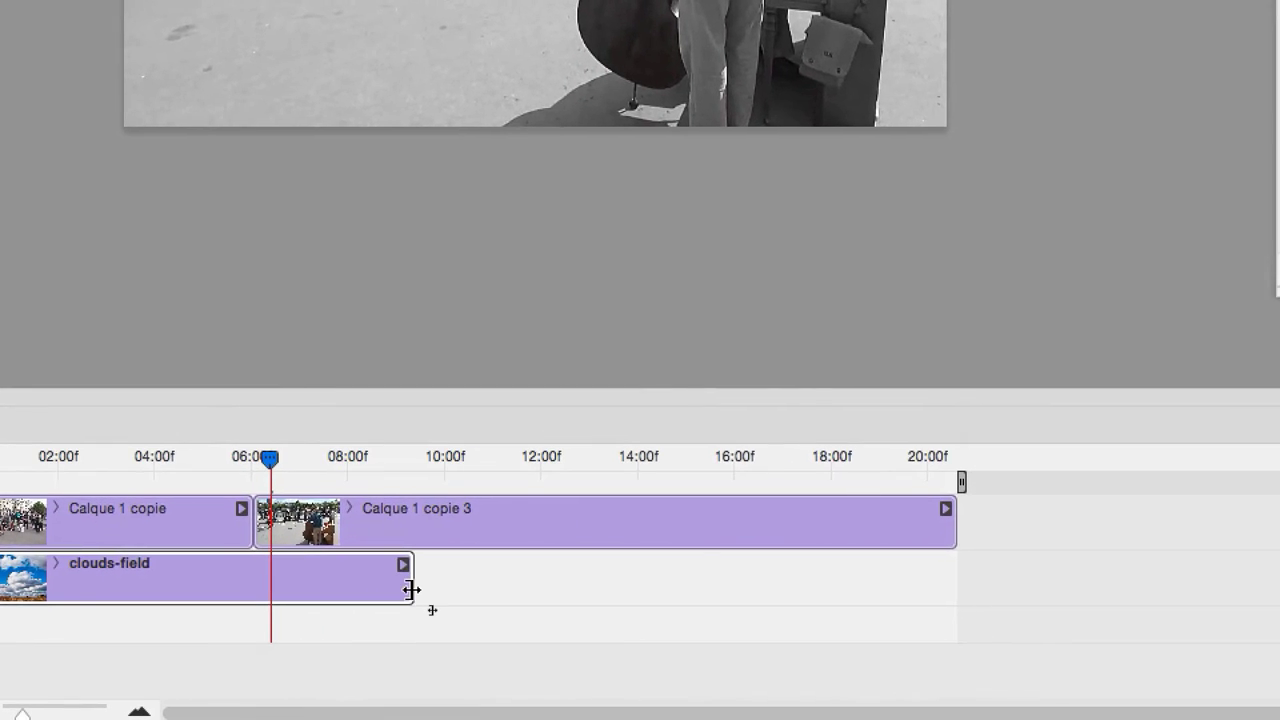
{"action": "left_click_drag", "start_coordinate": [412, 590], "coordinate": [598, 590]}
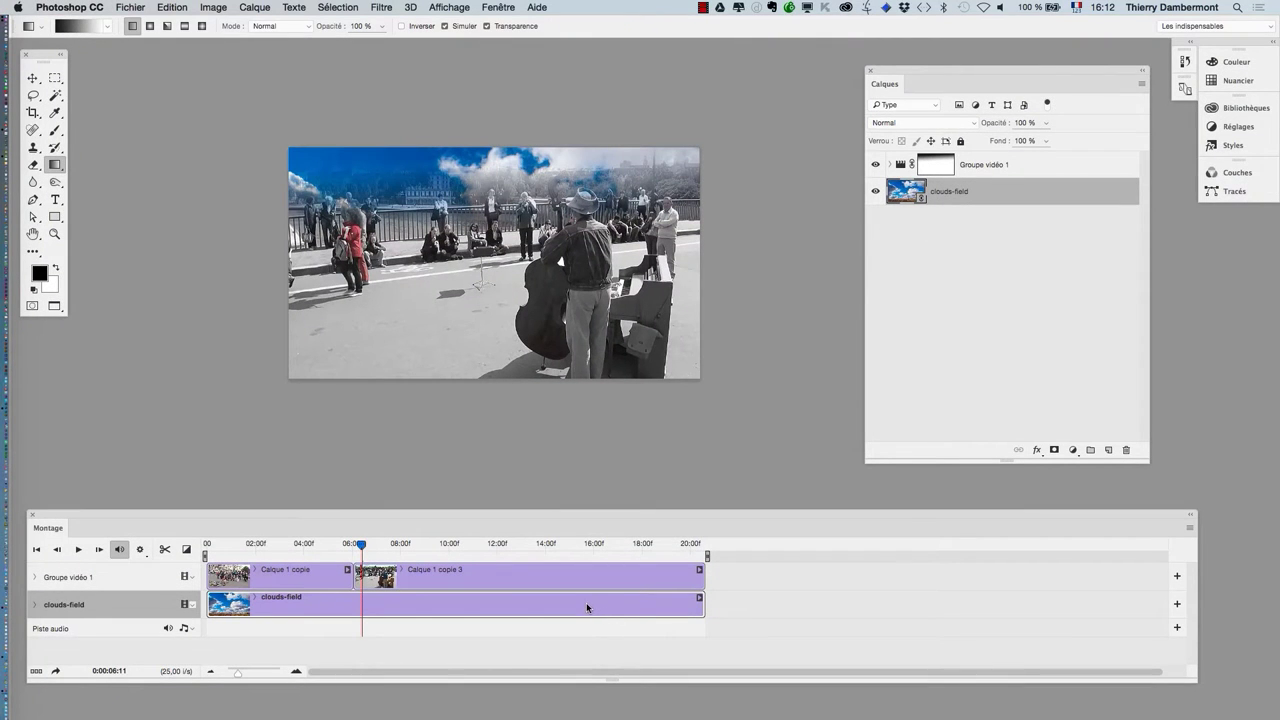
{"action": "left_click", "coordinate": [65, 577]}
{"action": "left_click", "coordinate": [130, 7]}
Step: Save the document as a PSD, entering '5' for the file name
{"action": "left_click", "coordinate": [197, 145]}
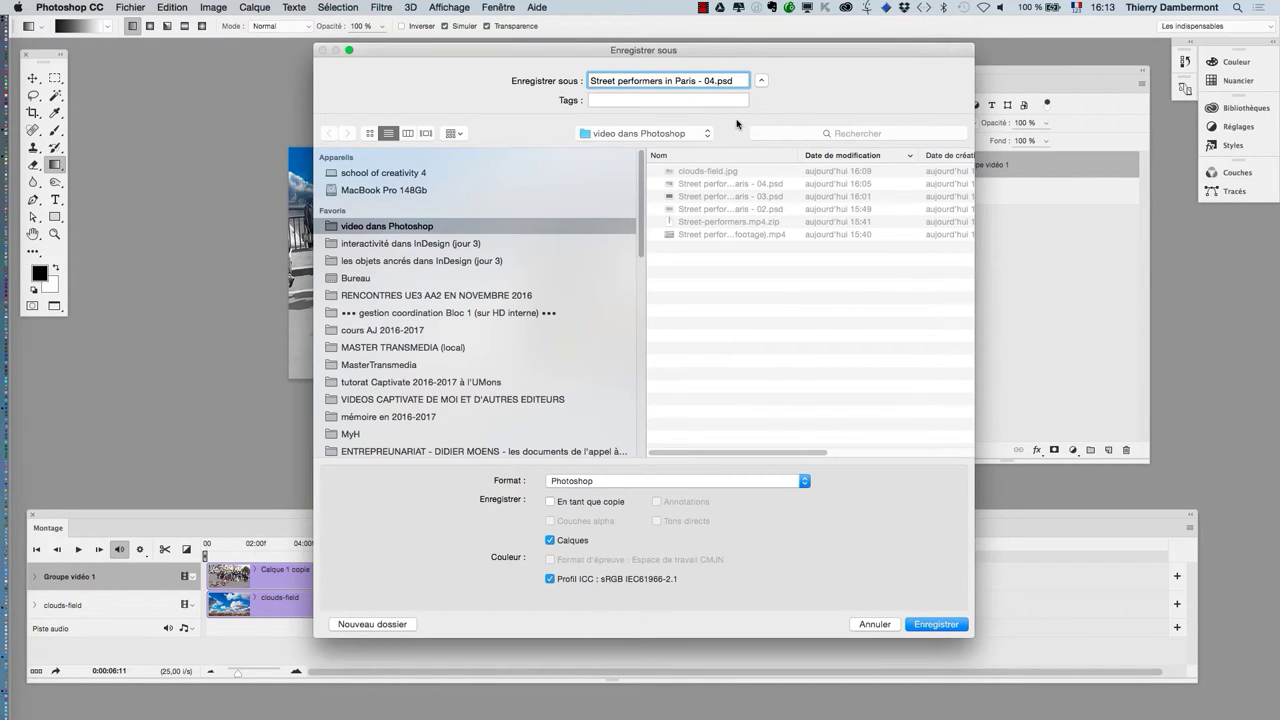
{"action": "type", "text": "5"}
{"action": "key", "text": "Return"}
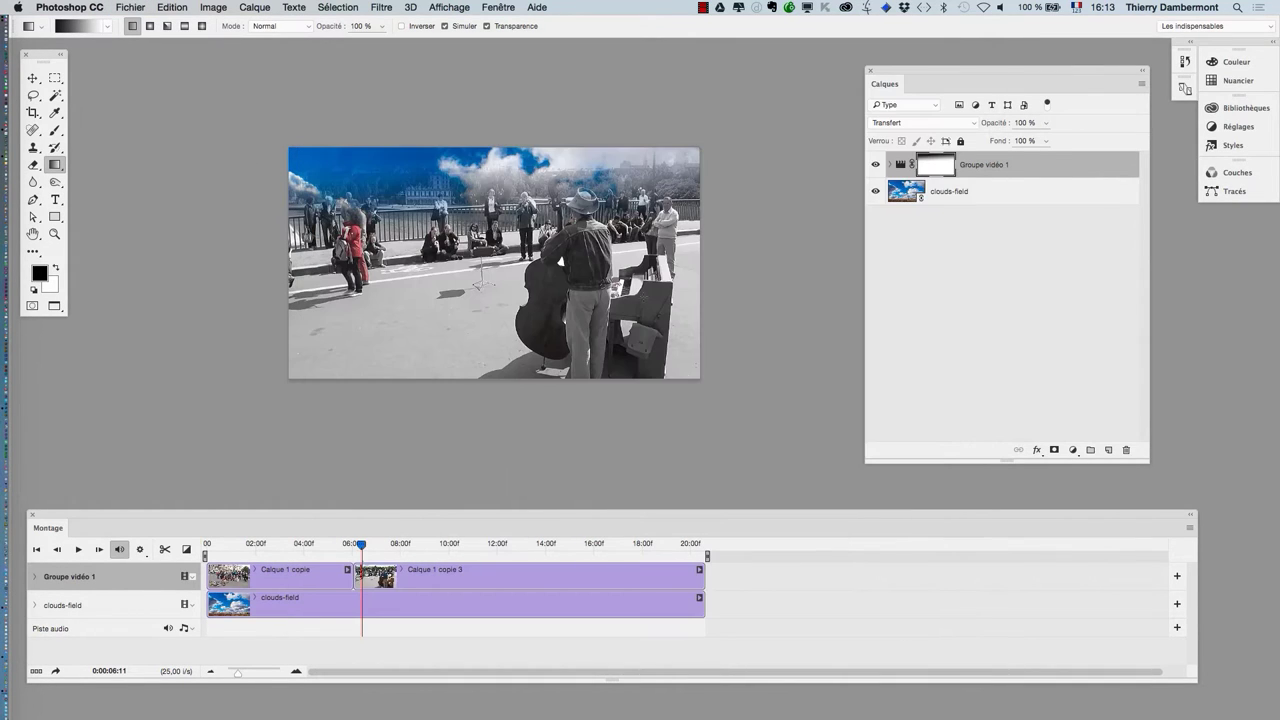
Step: Preview playback enlarged, stop at 16:04, and target Groupe vidéo 1's layer mask
{"action": "left_click", "coordinate": [78, 549]}
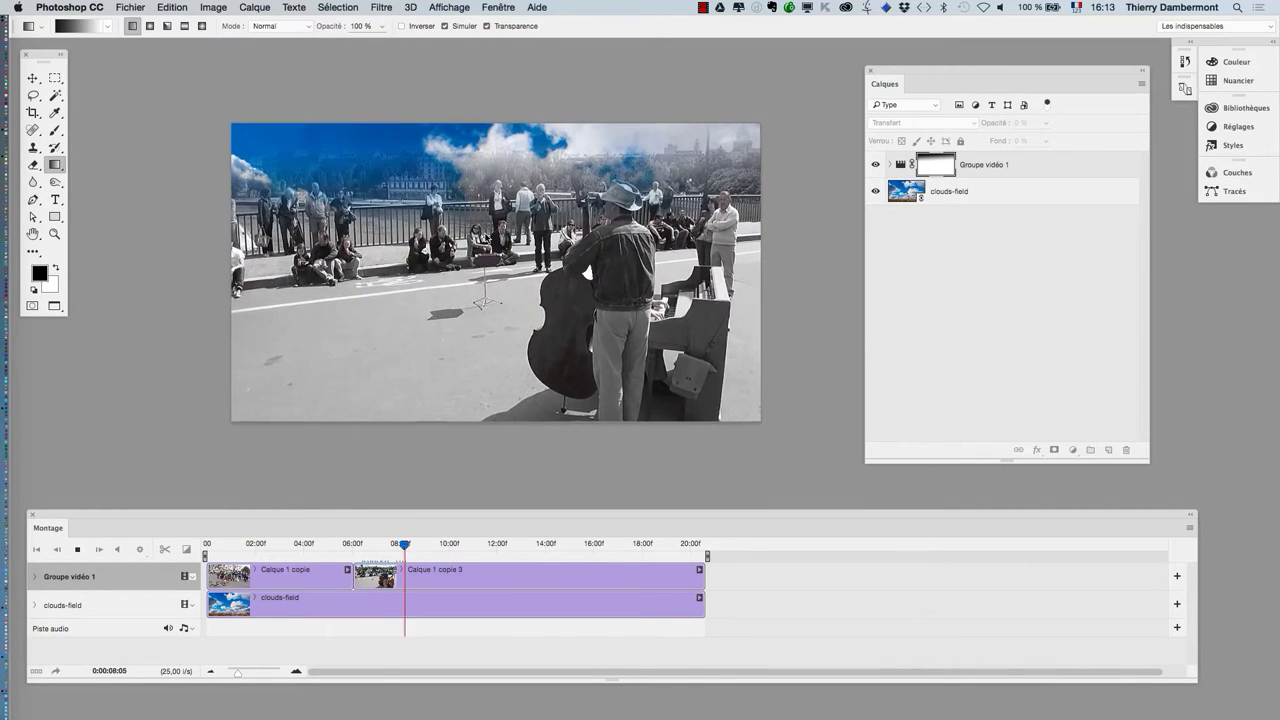
{"action": "key", "text": "ctrl+plus"}
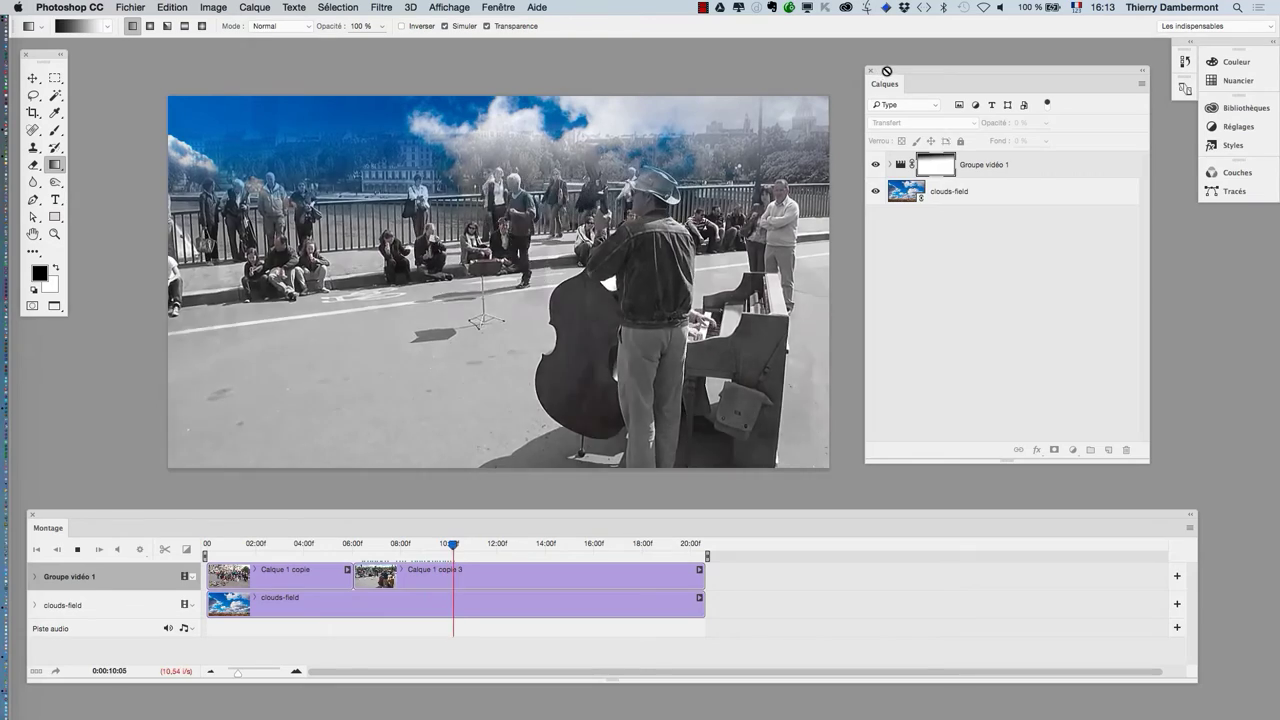
{"action": "left_click_drag", "start_coordinate": [885, 76], "coordinate": [918, 74]}
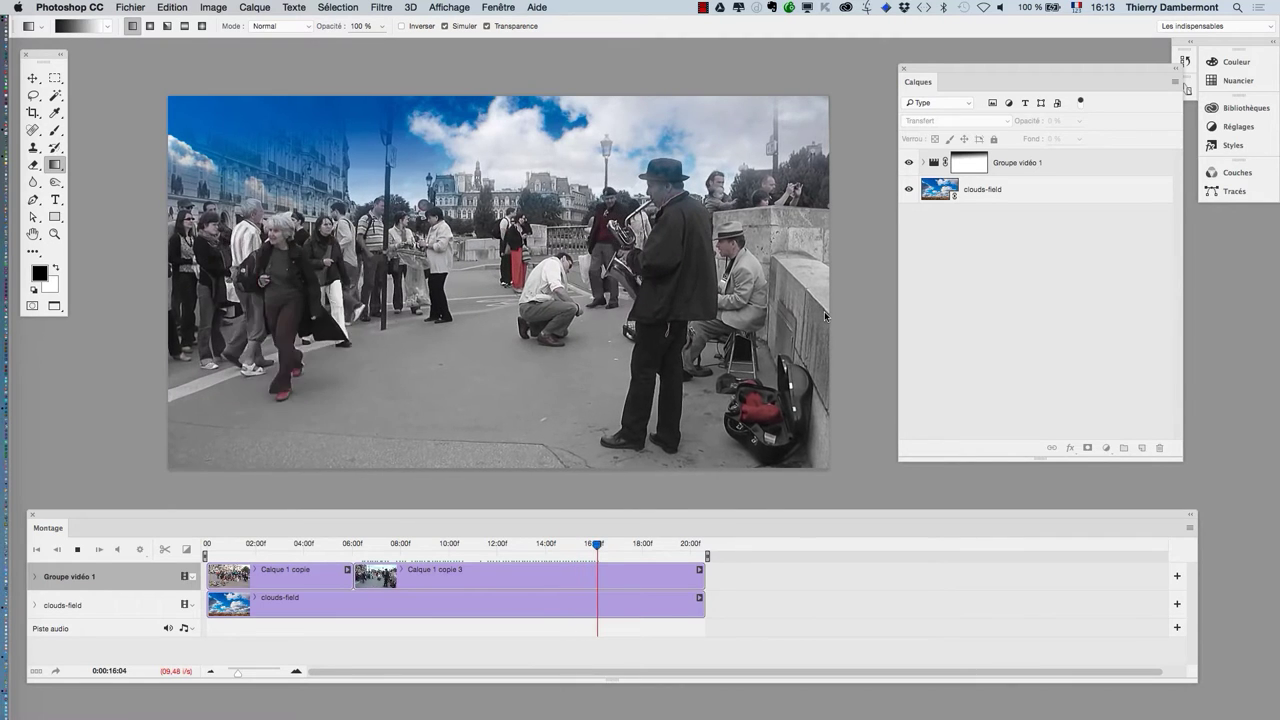
{"action": "left_click", "coordinate": [1045, 170]}
{"action": "left_click", "coordinate": [955, 165]}
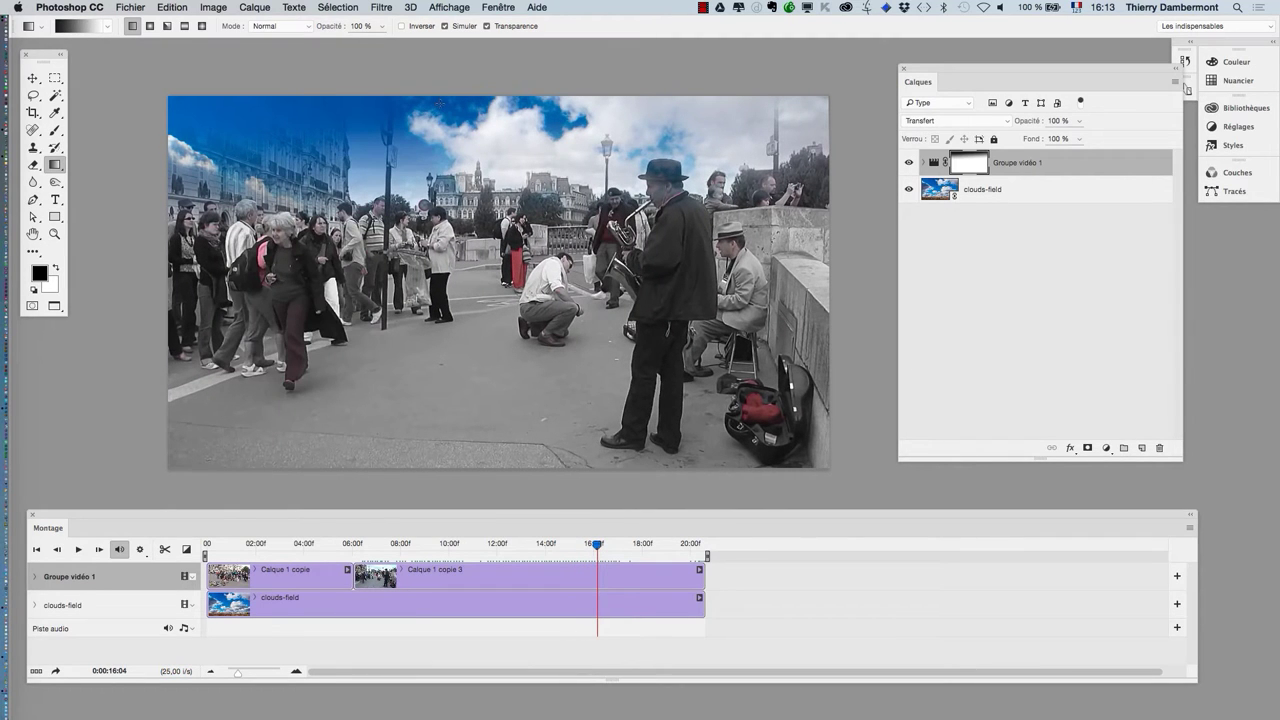
Step: Try a gradient in the video group's mask, scrub to inspect it, then undo it
{"action": "left_click_drag", "start_coordinate": [440, 104], "coordinate": [440, 104]}
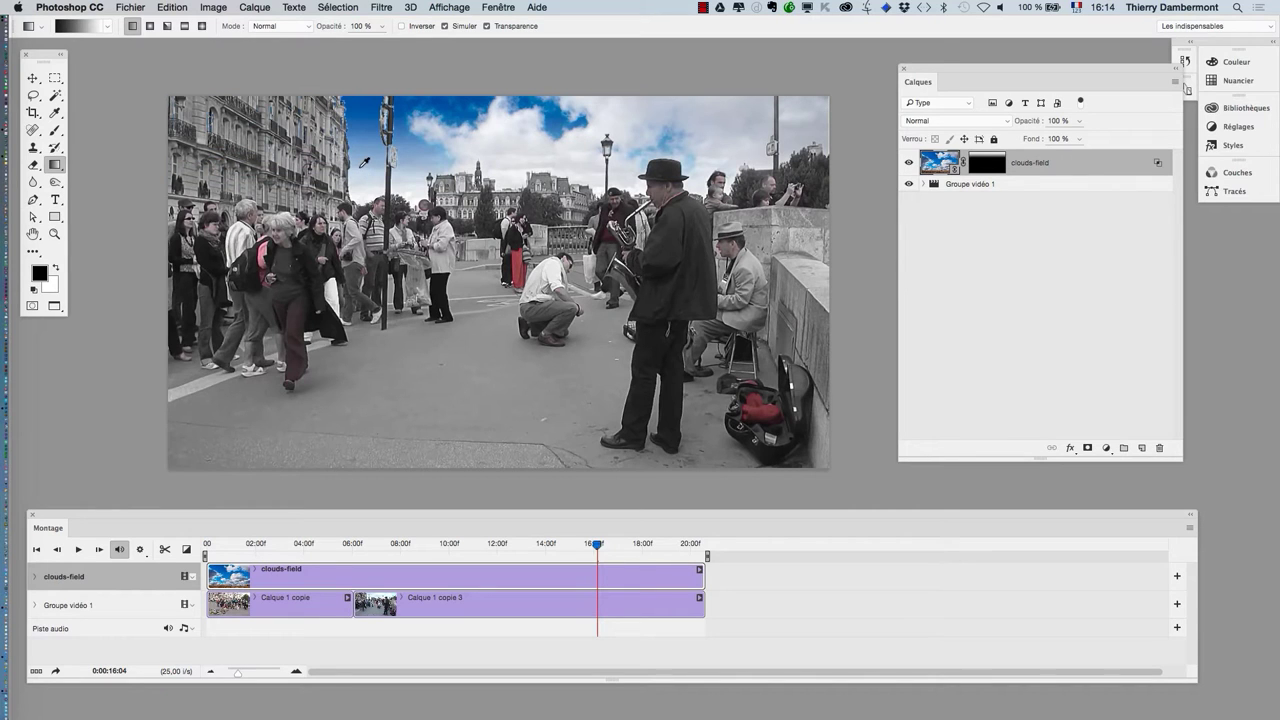
{"action": "scroll", "coordinate": [364, 162], "scroll_direction": "up", "scroll_amount": 1}
{"action": "scroll", "coordinate": [370, 165], "scroll_direction": "up", "scroll_amount": 1}
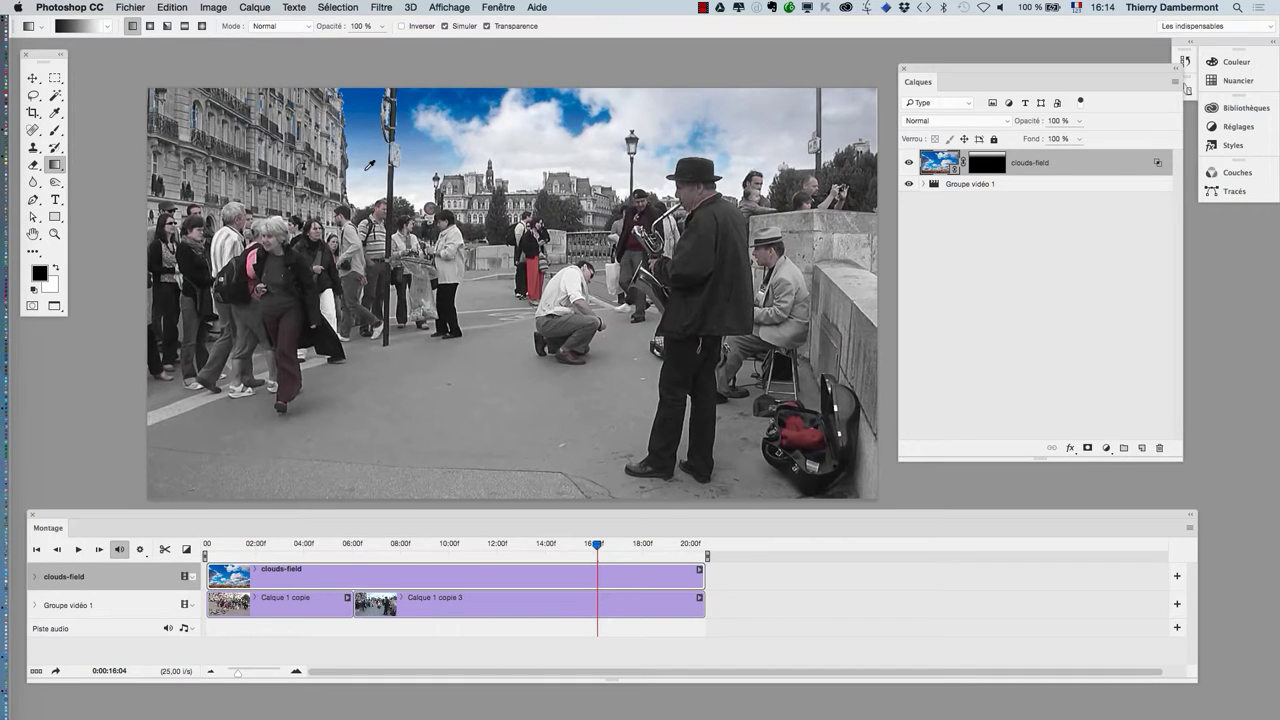
{"action": "scroll", "coordinate": [369, 165], "scroll_direction": "down", "scroll_amount": 3}
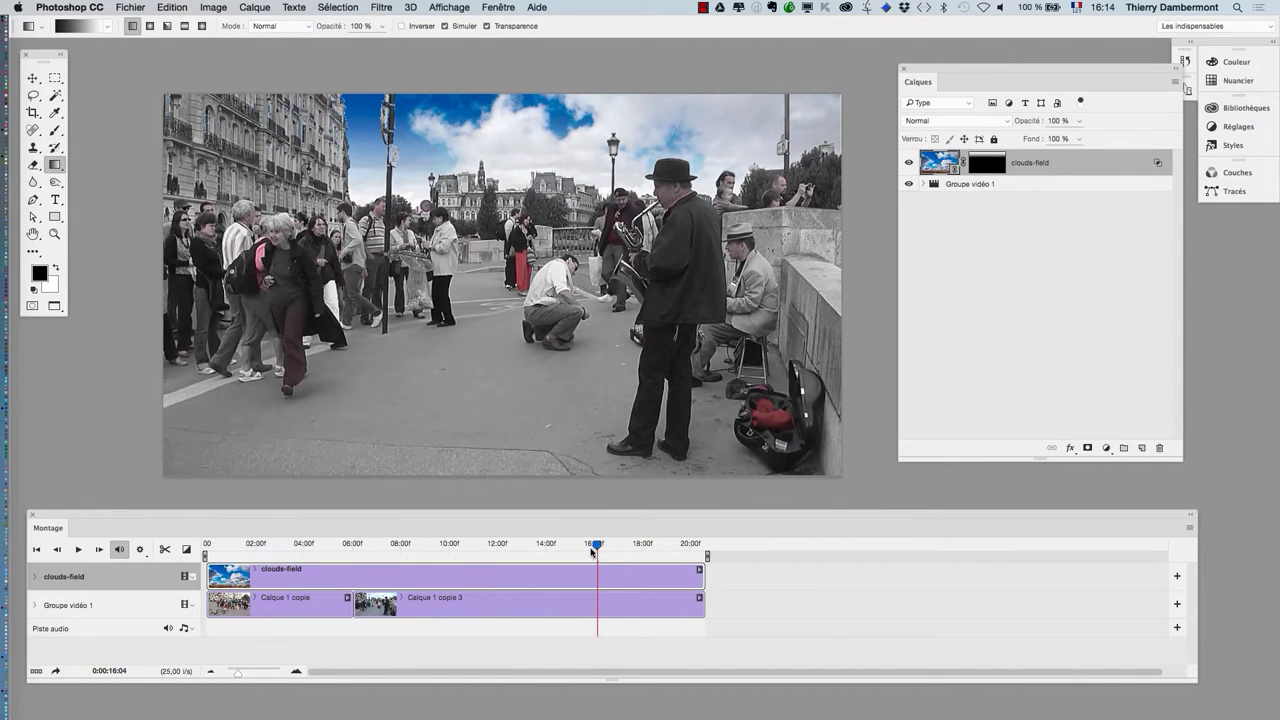
{"action": "left_click_drag", "start_coordinate": [571, 550], "coordinate": [398, 547]}
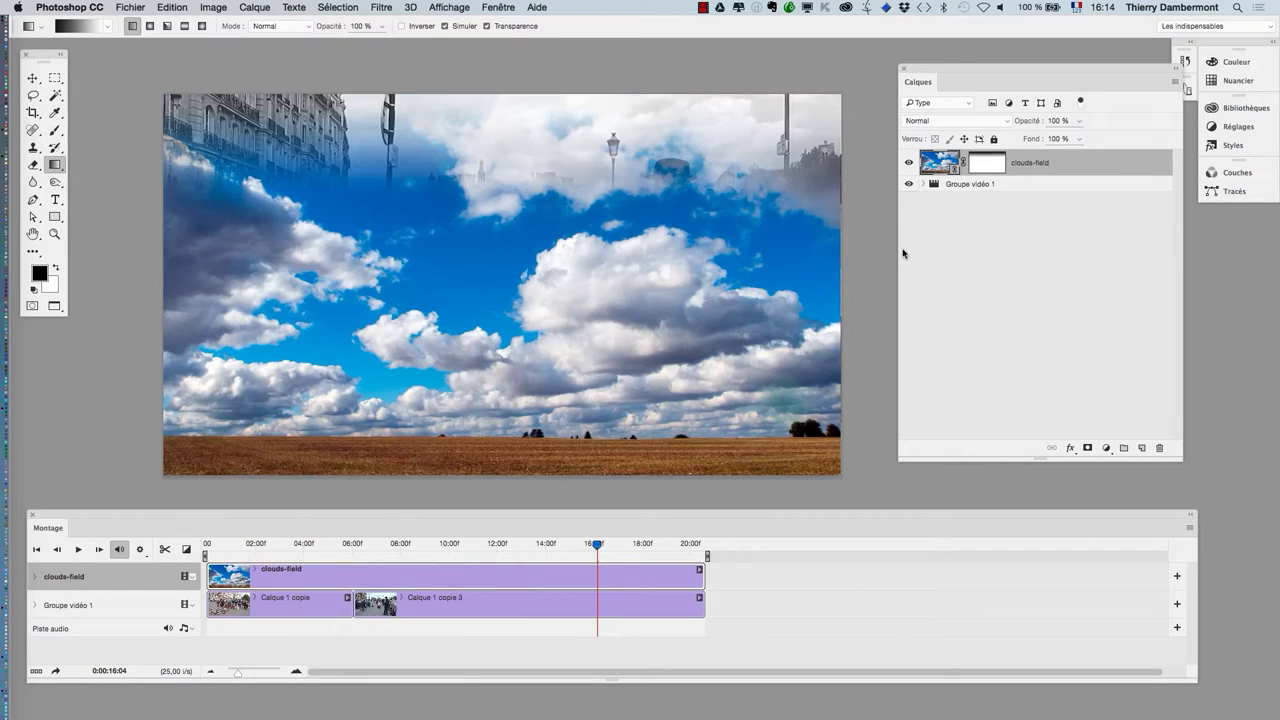
{"action": "key", "text": "ctrl+bracketleft"}
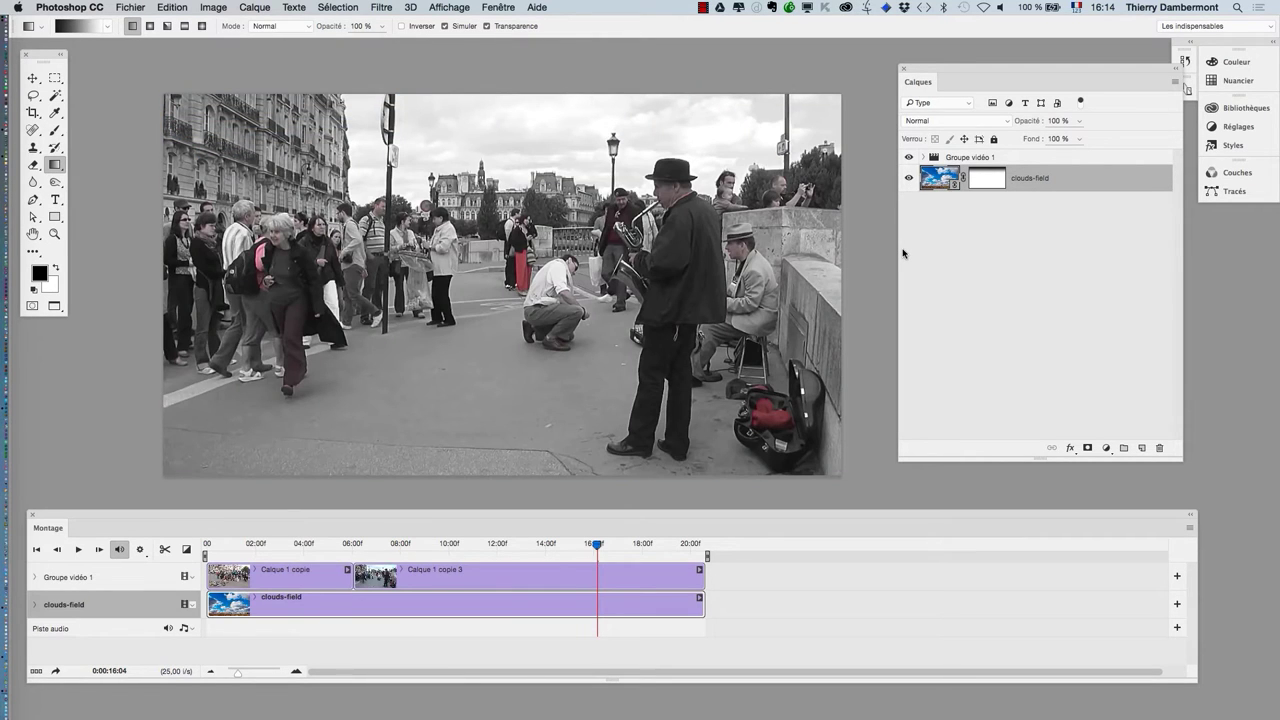
Step: Move the white layer mask from Groupe vidéo 1 onto clouds-field and select clouds-field
{"action": "key", "text": "ctrl+z"}
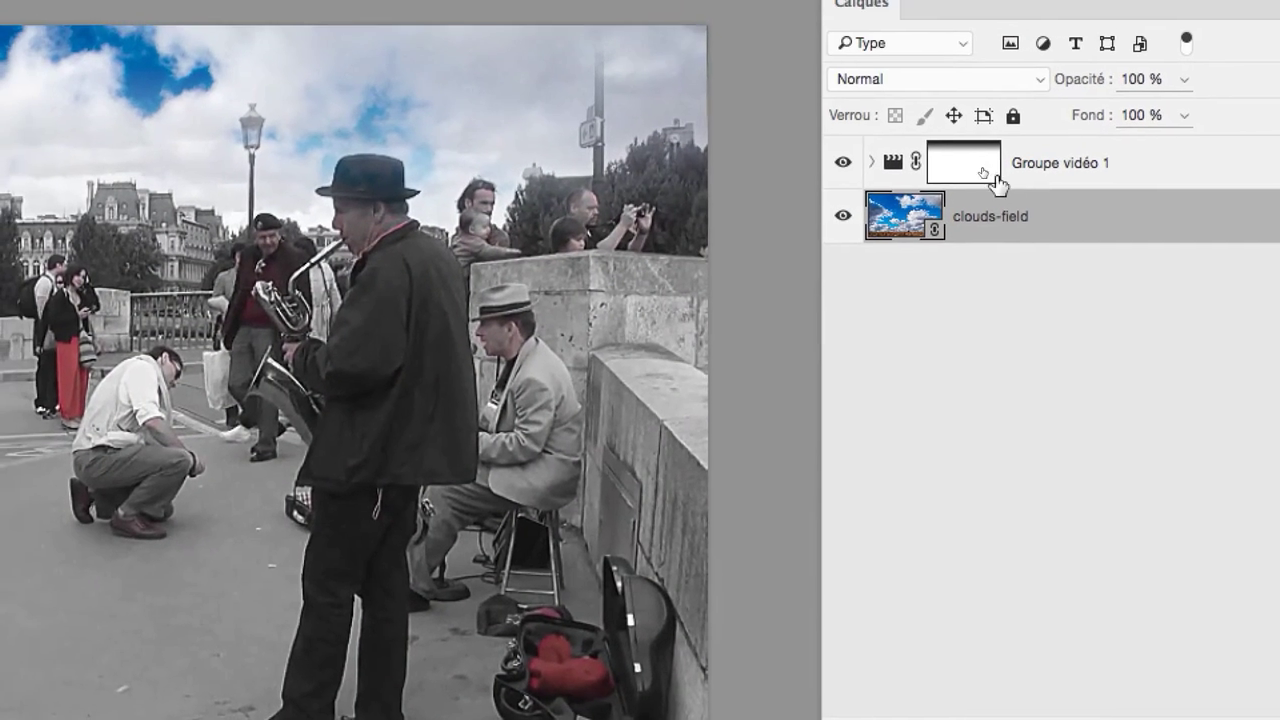
{"action": "left_click", "coordinate": [915, 140]}
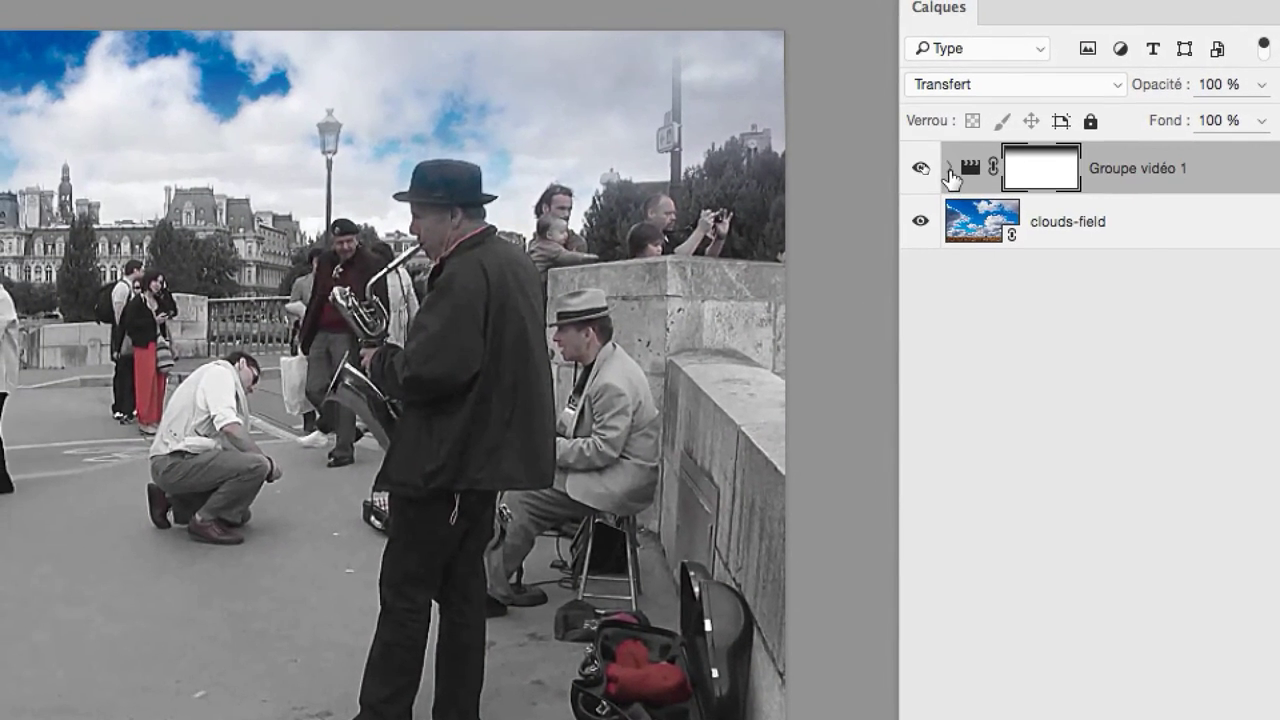
{"action": "left_click", "coordinate": [949, 170]}
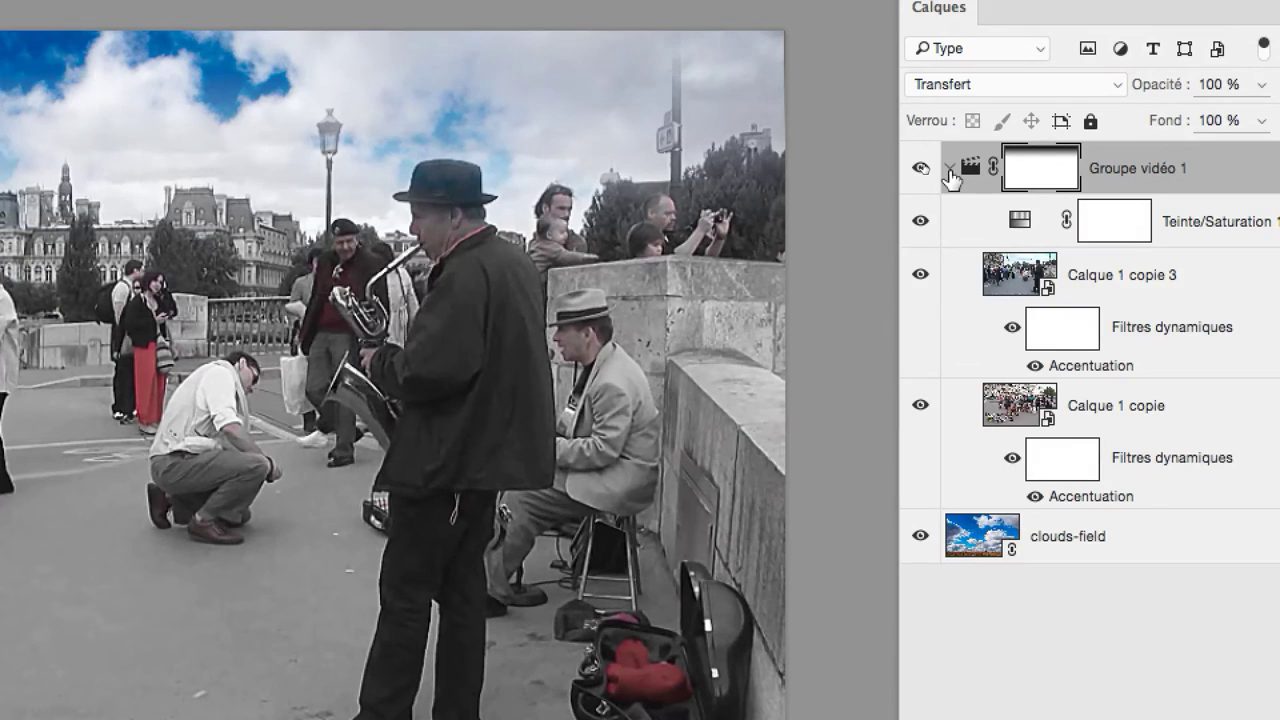
{"action": "left_click", "coordinate": [949, 170]}
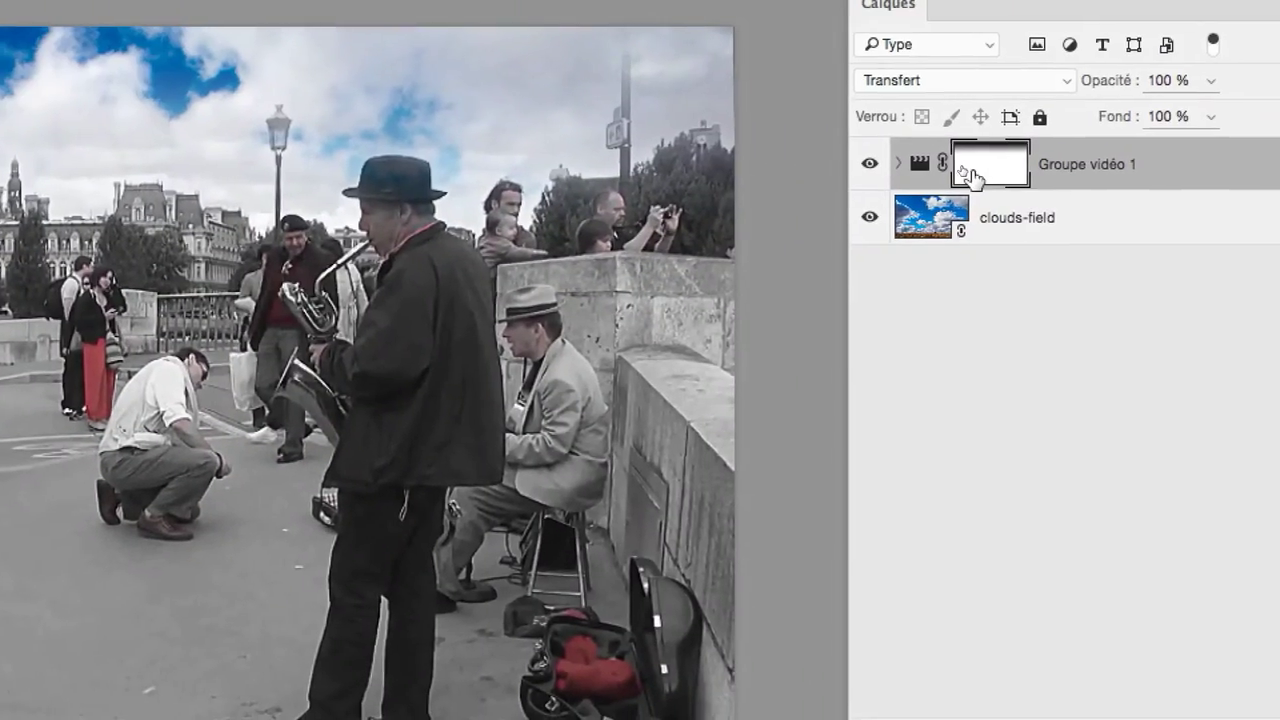
{"action": "left_click_drag", "start_coordinate": [970, 178], "coordinate": [980, 170]}
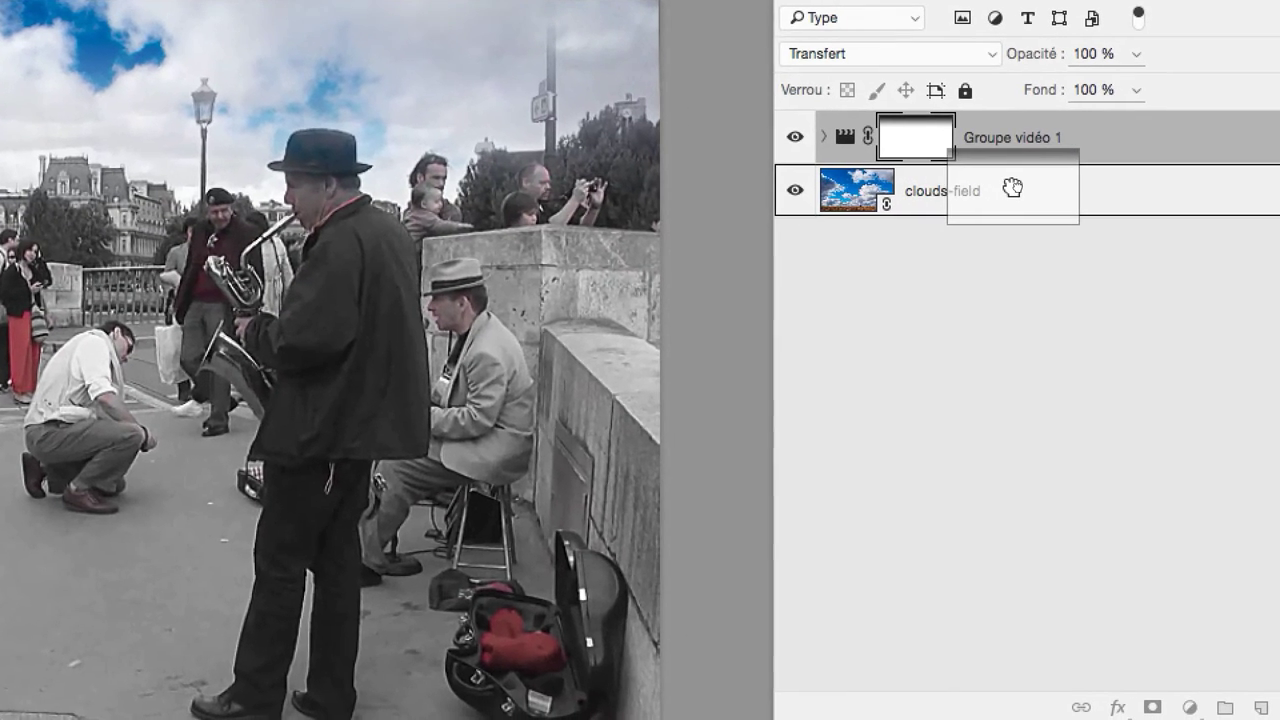
{"action": "left_click_drag", "start_coordinate": [980, 170], "coordinate": [1014, 193]}
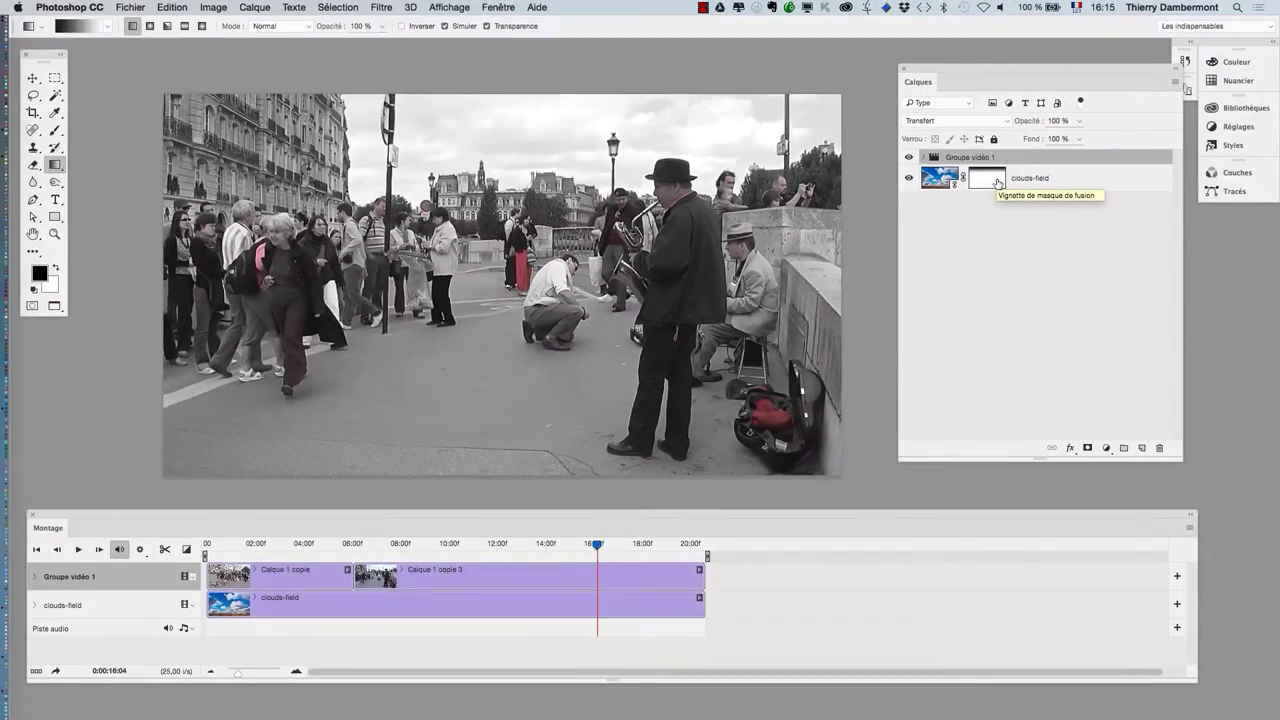
{"action": "left_click", "coordinate": [1078, 186]}
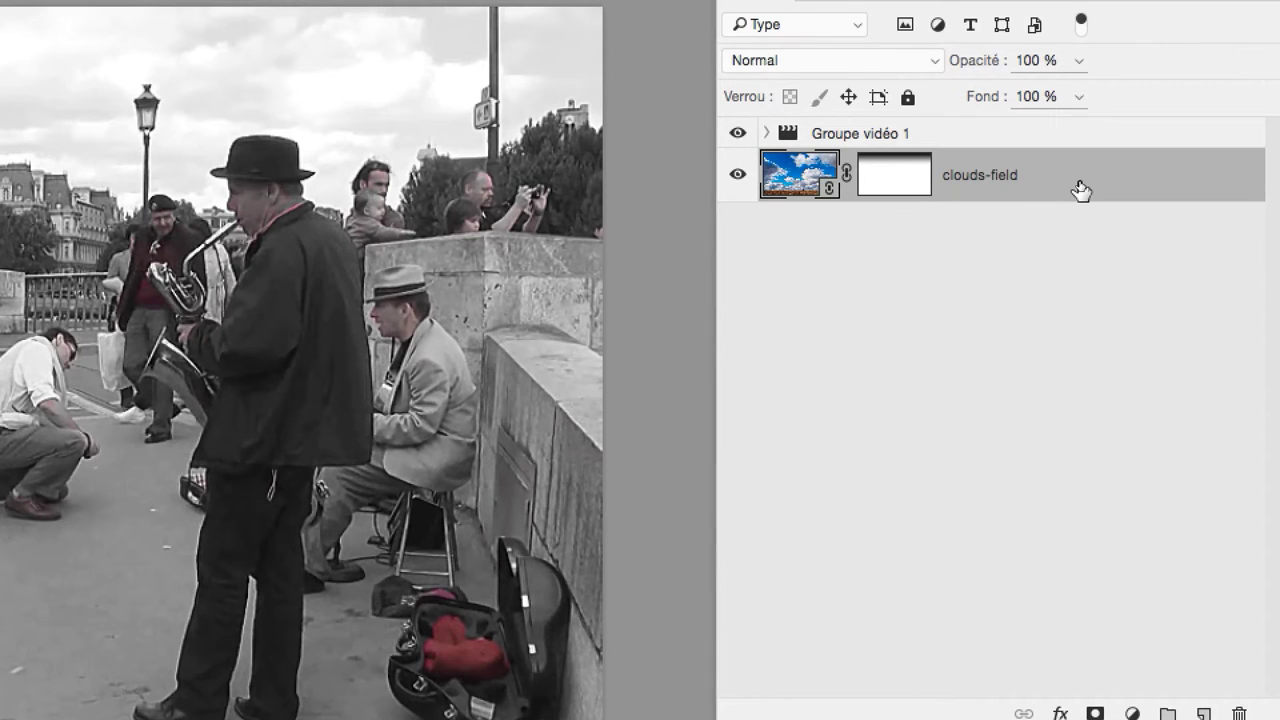
Step: Move clouds-field above Groupe vidéo 1 and invert its mask to black
{"action": "left_click_drag", "start_coordinate": [1081, 190], "coordinate": [1079, 152]}
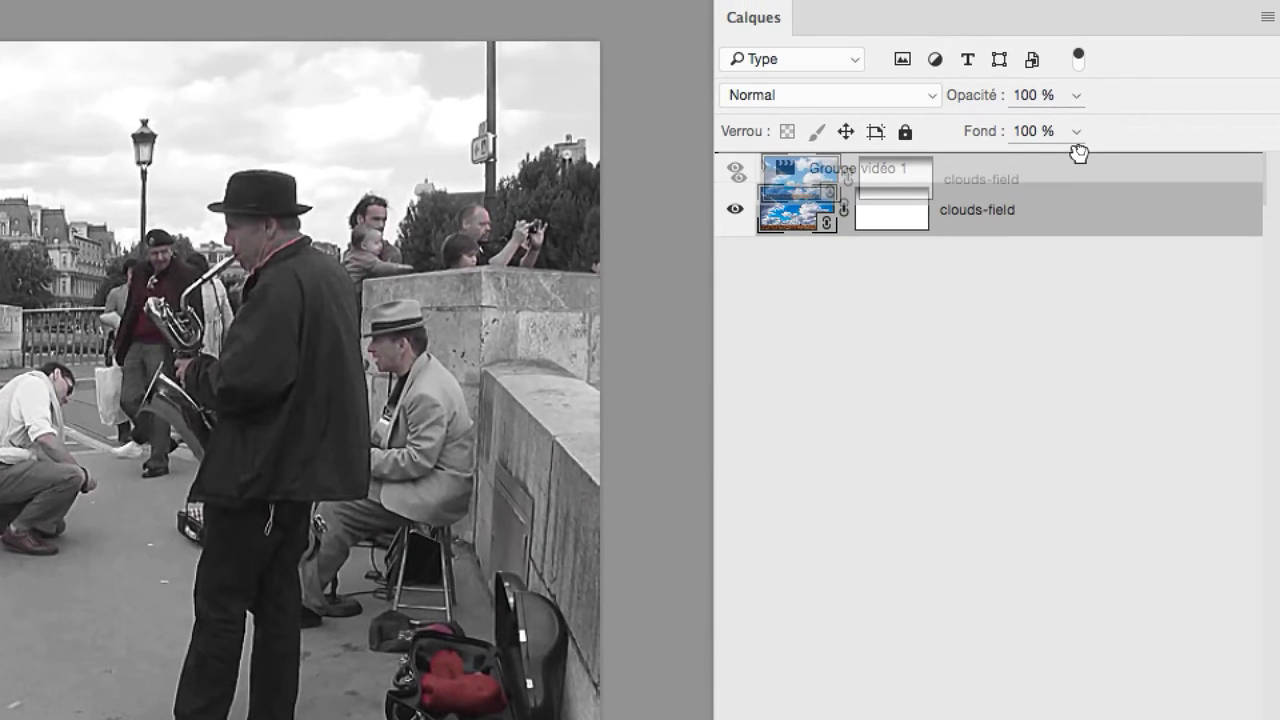
{"action": "left_click_drag", "start_coordinate": [1079, 152], "coordinate": [1080, 154]}
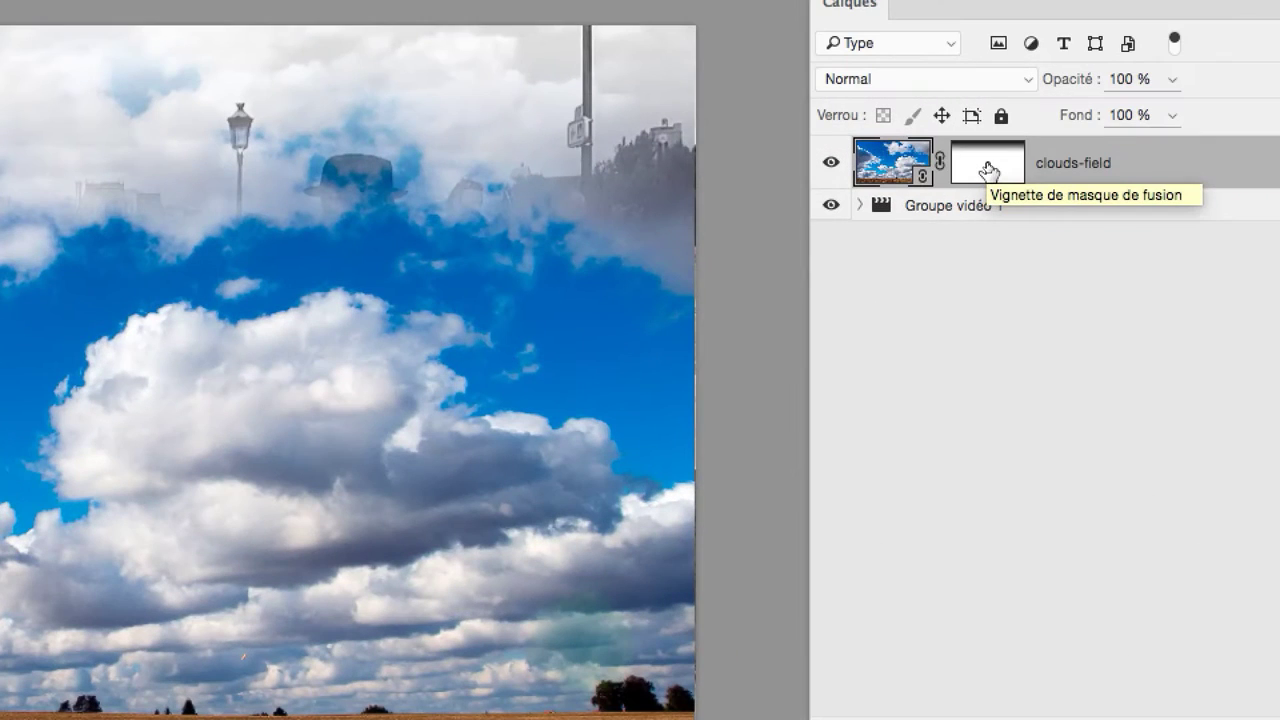
{"action": "left_click", "coordinate": [988, 170]}
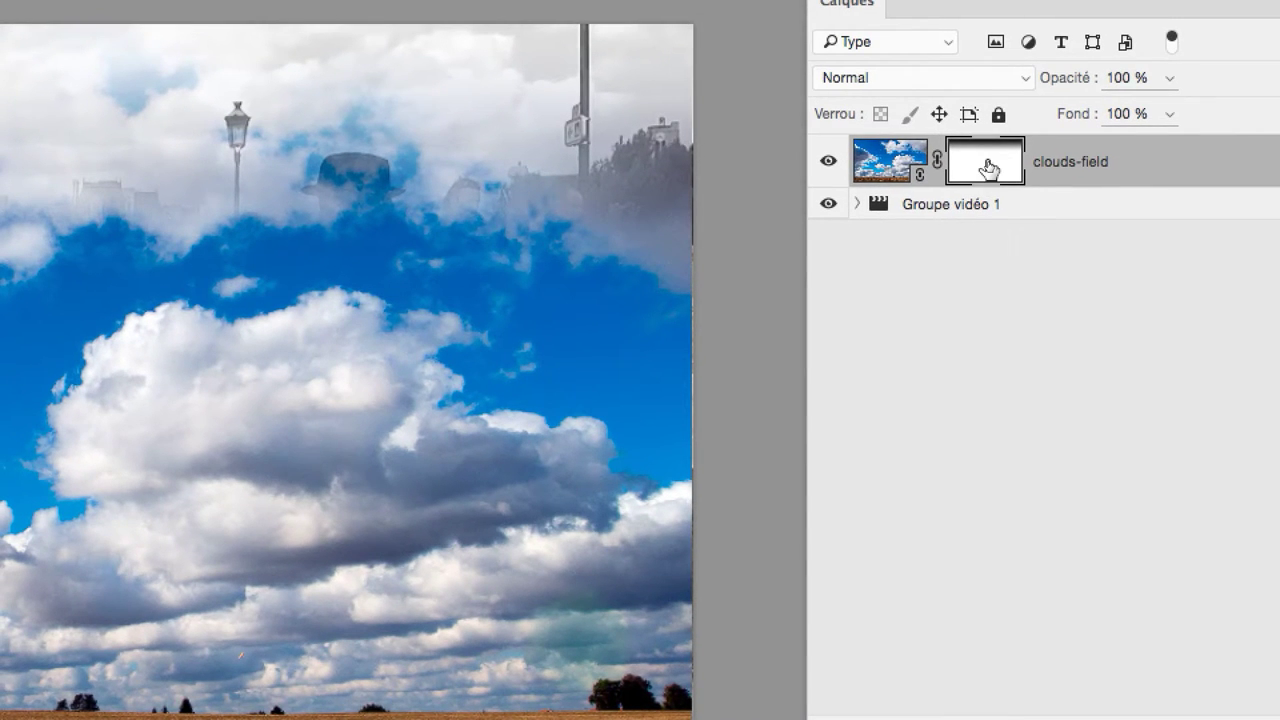
{"action": "key", "text": "ctrl+i"}
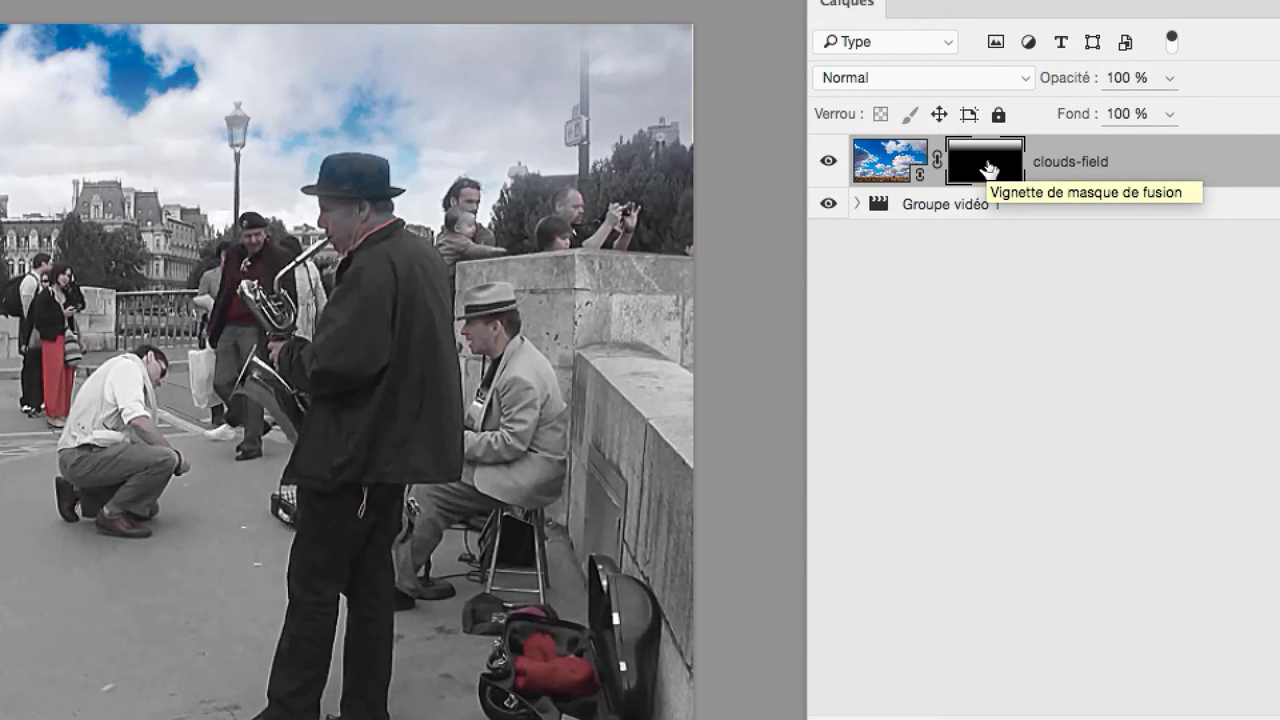
Step: Draw vertical gradients in the clouds-field mask so the clouds show only near the top
{"action": "left_click_drag", "start_coordinate": [988, 168], "coordinate": [990, 172]}
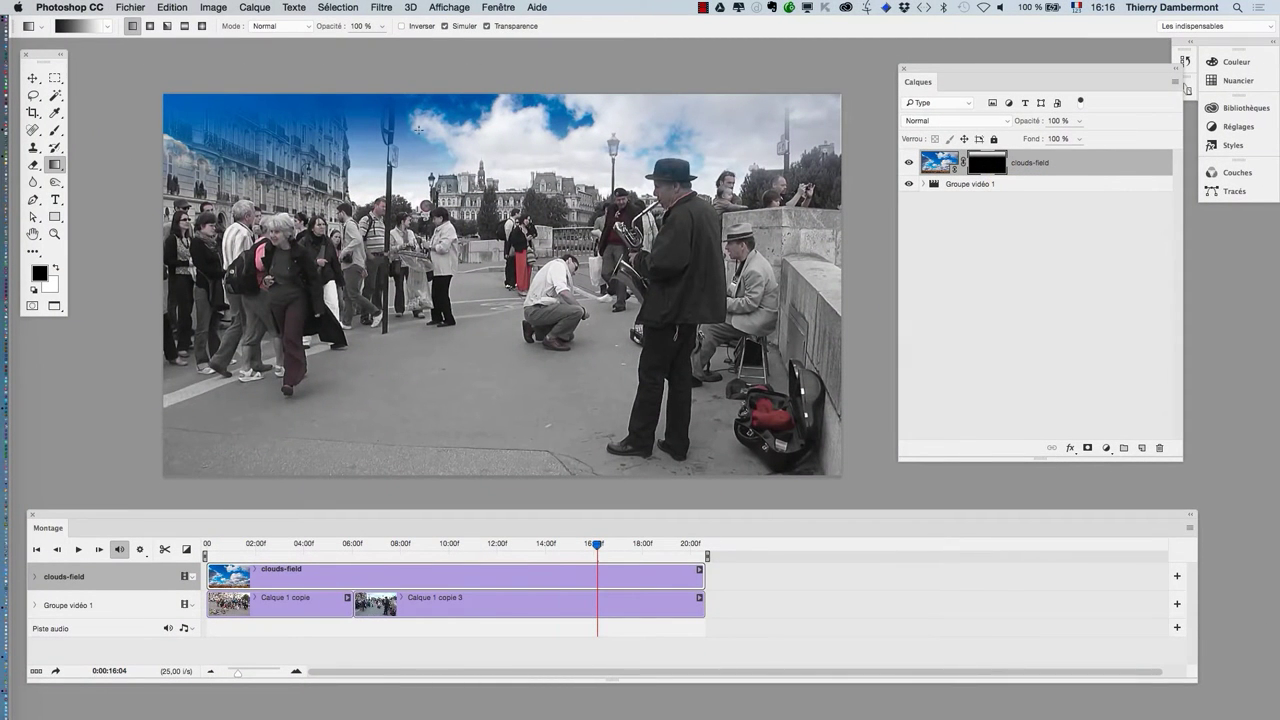
{"action": "left_click_drag", "start_coordinate": [418, 129], "coordinate": [415, 225]}
{"action": "left_click_drag", "start_coordinate": [447, 124], "coordinate": [447, 217]}
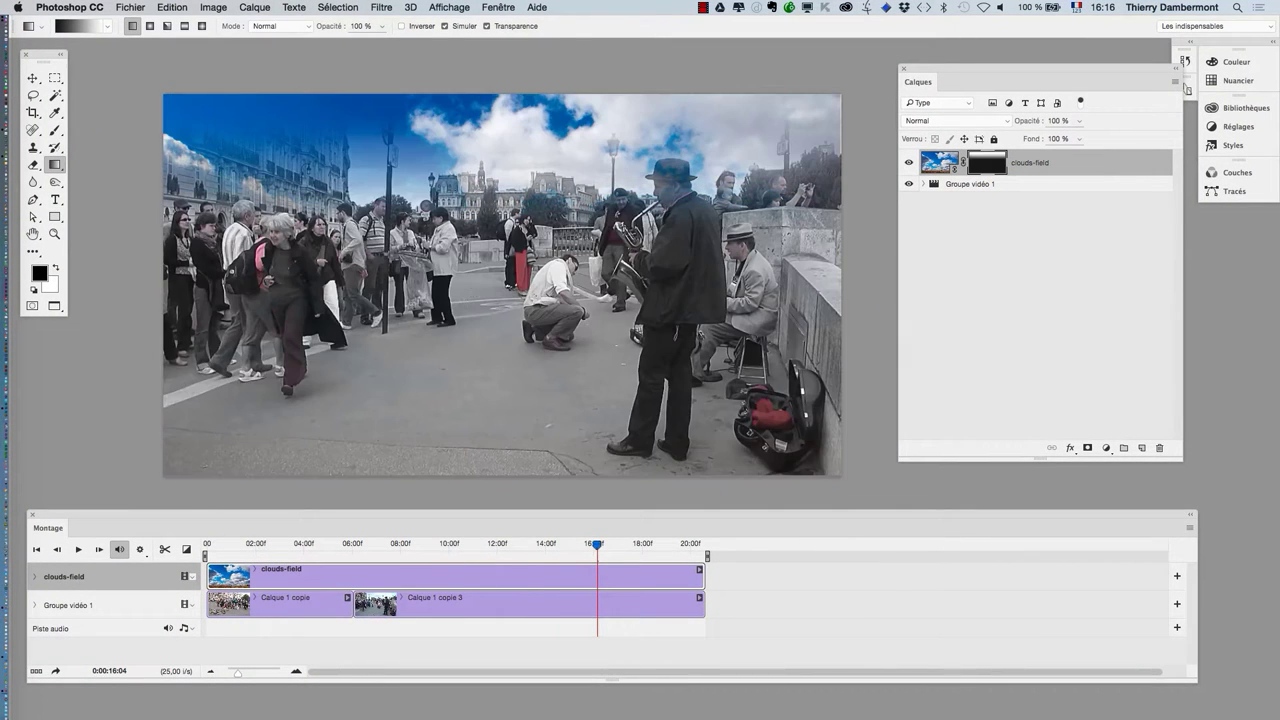
{"action": "mouse_move", "coordinate": [464, 145]}
{"action": "left_mouse_down"}
{"action": "mouse_move", "coordinate": [470, 250]}
{"action": "mouse_move", "coordinate": [451, 150]}
{"action": "mouse_move", "coordinate": [455, 190]}
{"action": "mouse_move", "coordinate": [463, 104]}
{"action": "left_mouse_up"}
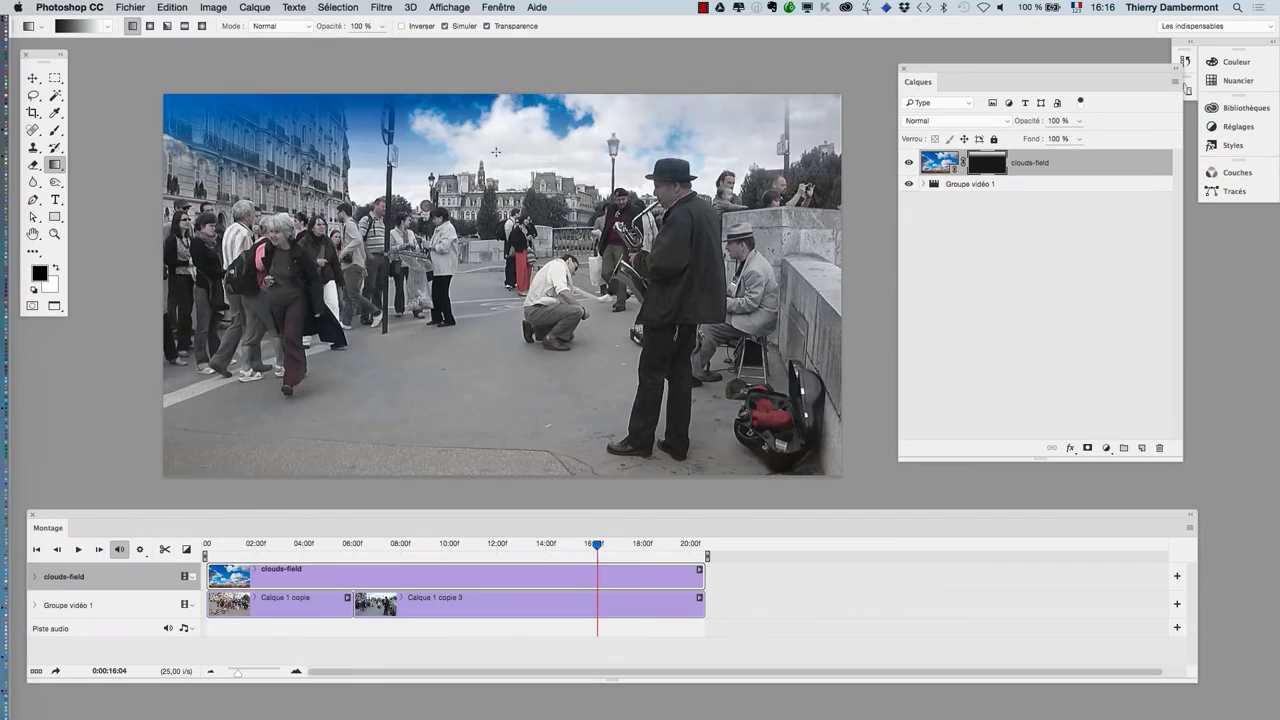
{"action": "mouse_move", "coordinate": [496, 104]}
{"action": "left_mouse_down"}
{"action": "mouse_move", "coordinate": [490, 171]}
{"action": "mouse_move", "coordinate": [498, 104]}
{"action": "left_mouse_up"}
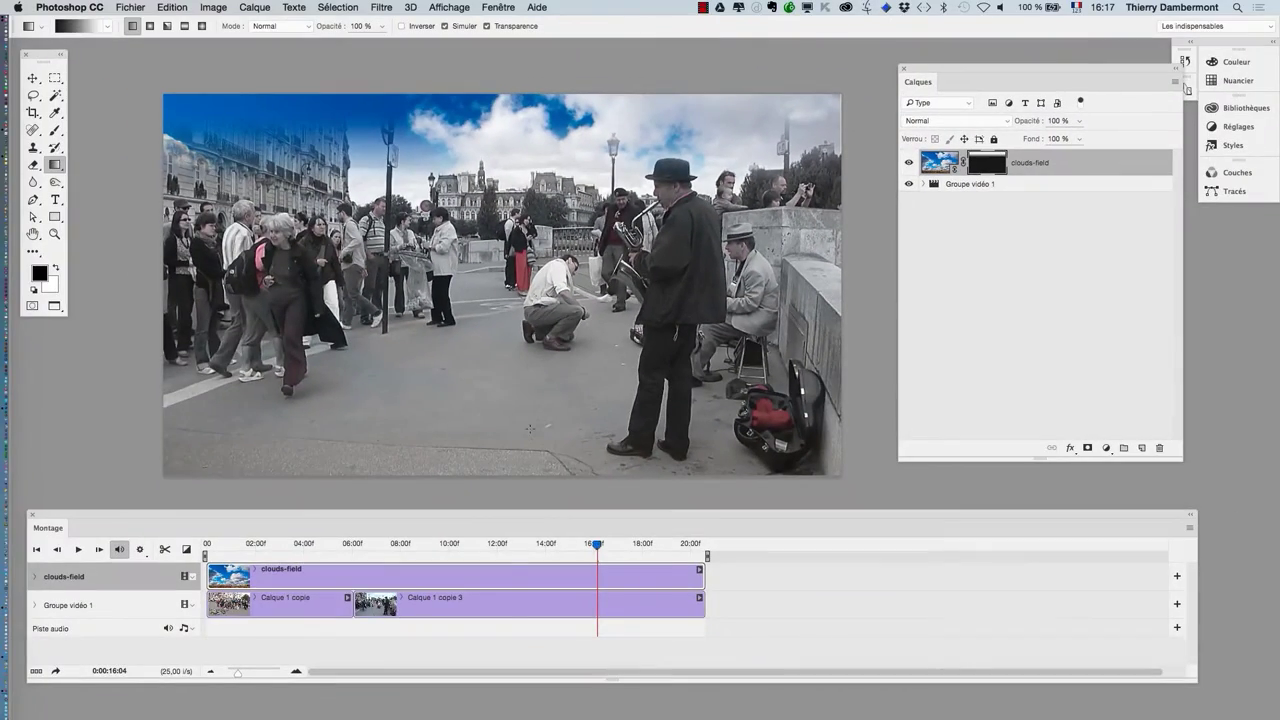
Step: Scrub the timeline through other frames, ending at 14:08, to check the sky blend
{"action": "left_click", "coordinate": [449, 546]}
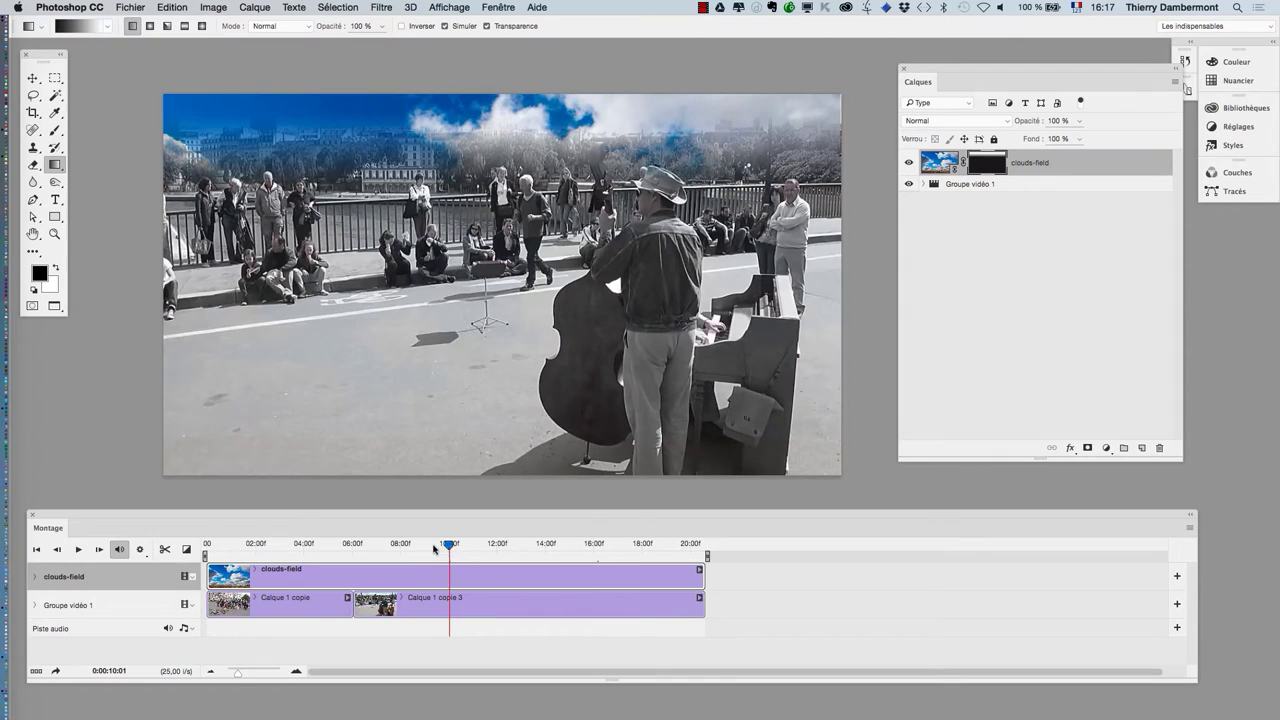
{"action": "left_click_drag", "start_coordinate": [434, 548], "coordinate": [299, 551]}
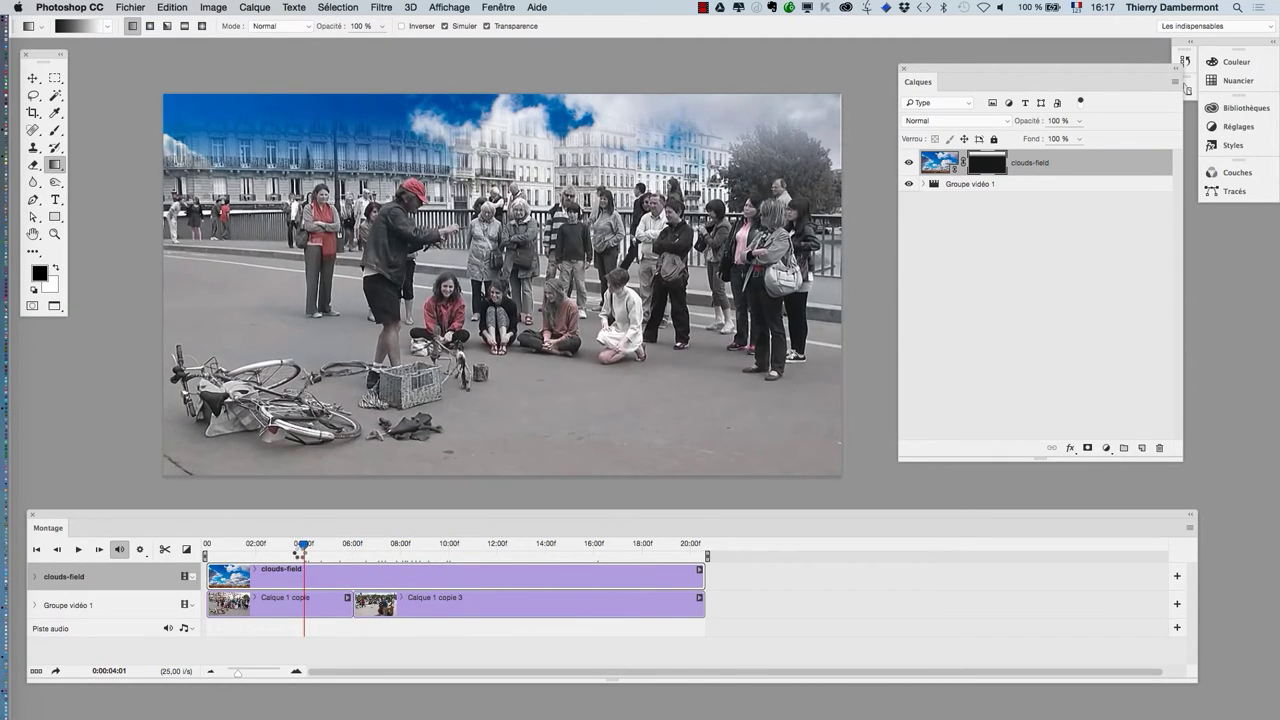
{"action": "mouse_move", "coordinate": [299, 551]}
{"action": "left_mouse_down"}
{"action": "mouse_move", "coordinate": [221, 550]}
{"action": "mouse_move", "coordinate": [543, 548]}
{"action": "left_mouse_up"}
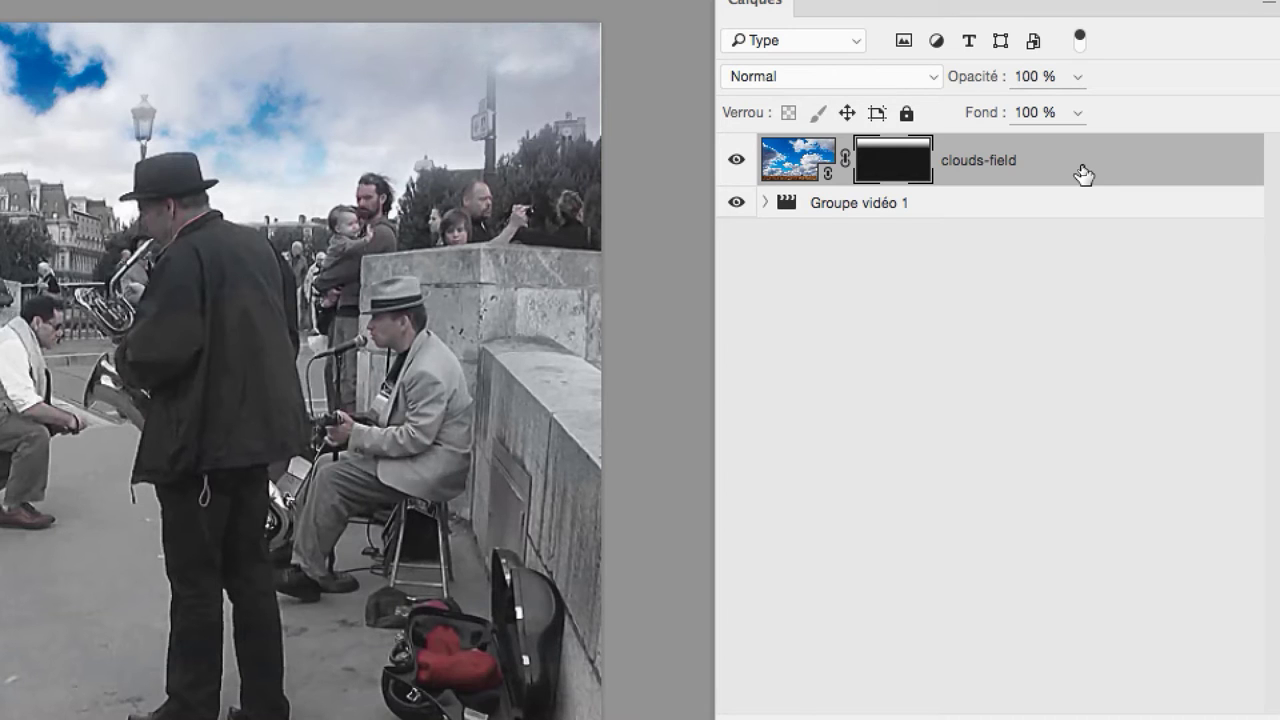
Step: In clouds-field's blending options, split the Calque du dessous black slider to 218/223 and apply
{"action": "double_click", "coordinate": [1084, 172]}
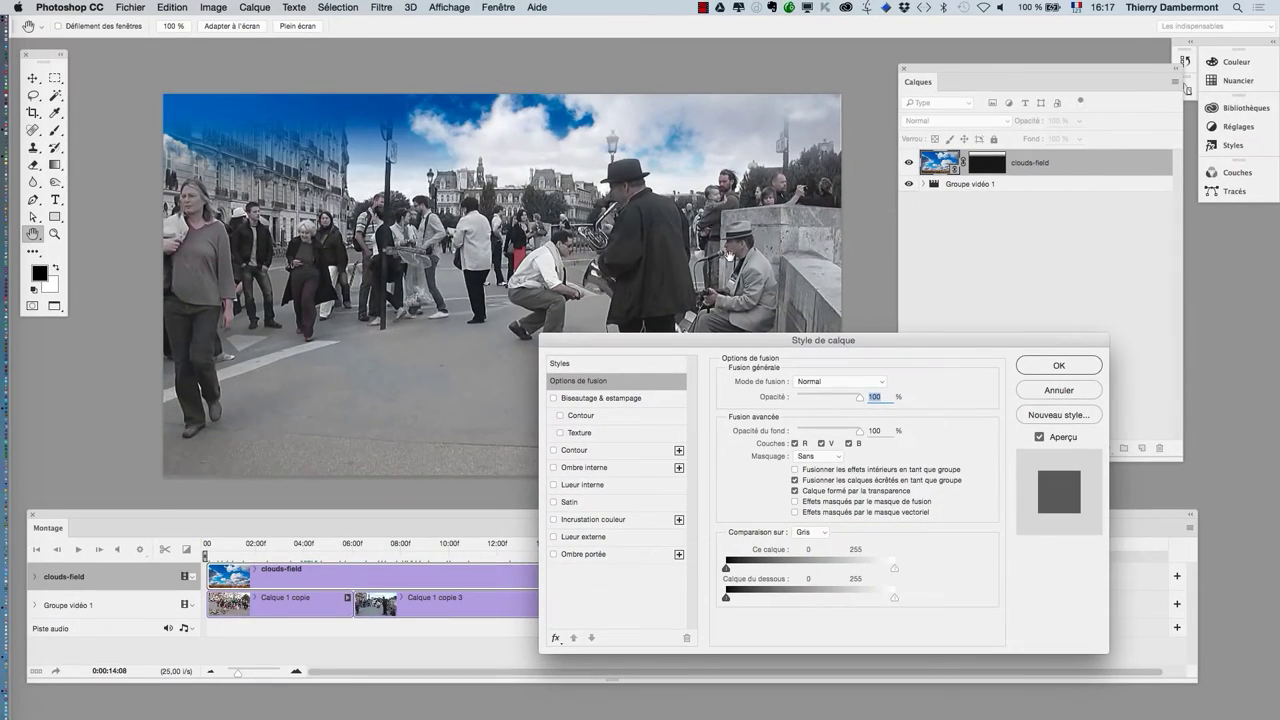
{"action": "left_click_drag", "start_coordinate": [693, 340], "coordinate": [816, 246]}
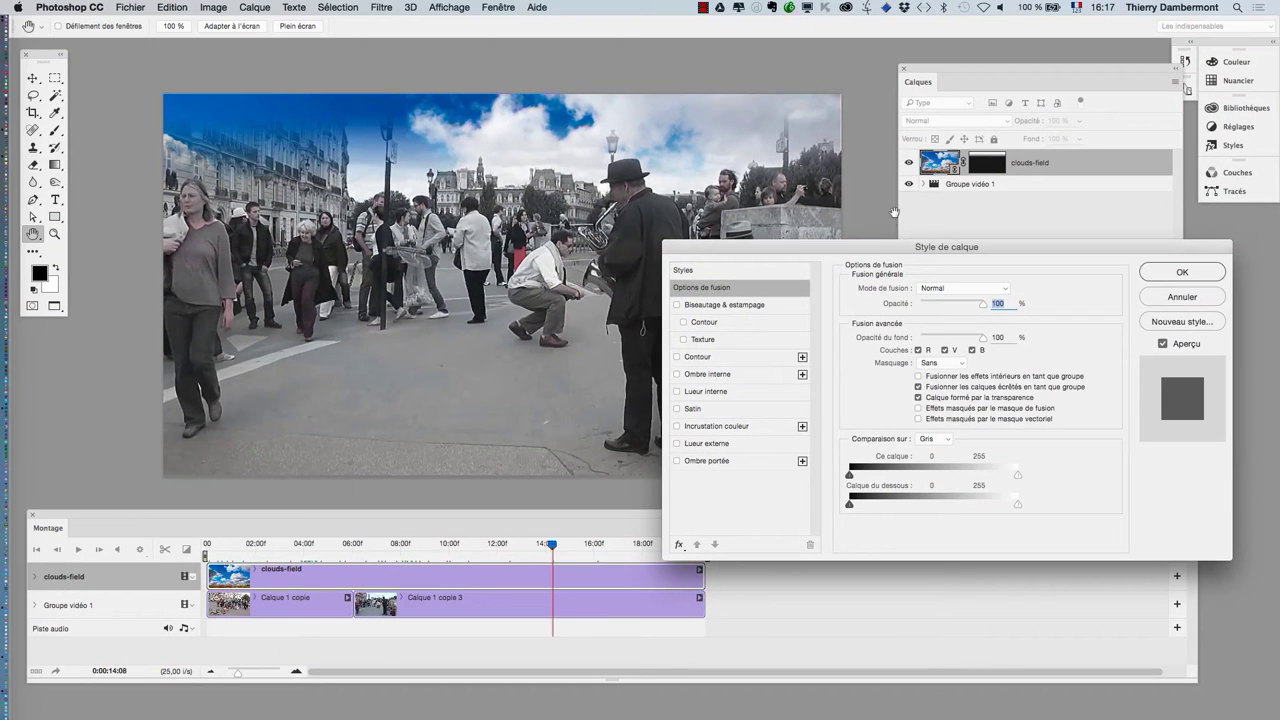
{"action": "mouse_move", "coordinate": [893, 246]}
{"action": "left_mouse_down"}
{"action": "mouse_move", "coordinate": [962, 289]}
{"action": "mouse_move", "coordinate": [923, 237]}
{"action": "left_mouse_up"}
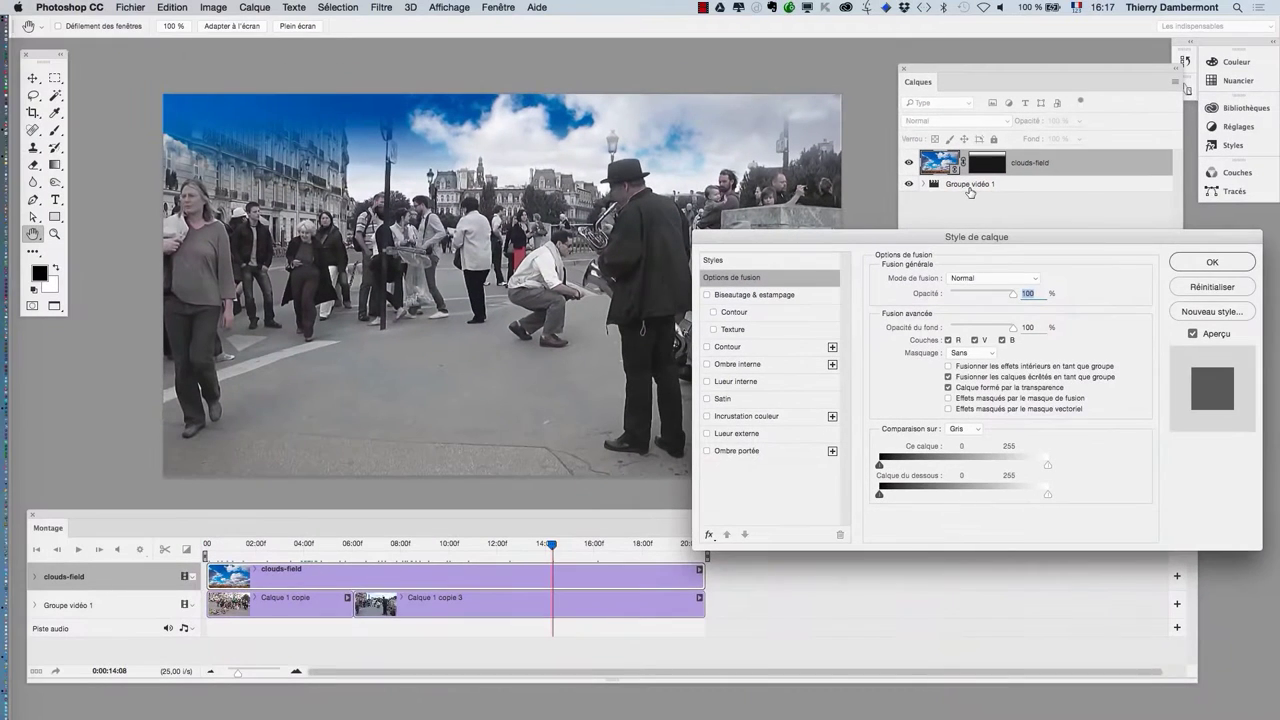
{"action": "left_click_drag", "start_coordinate": [863, 233], "coordinate": [900, 267]}
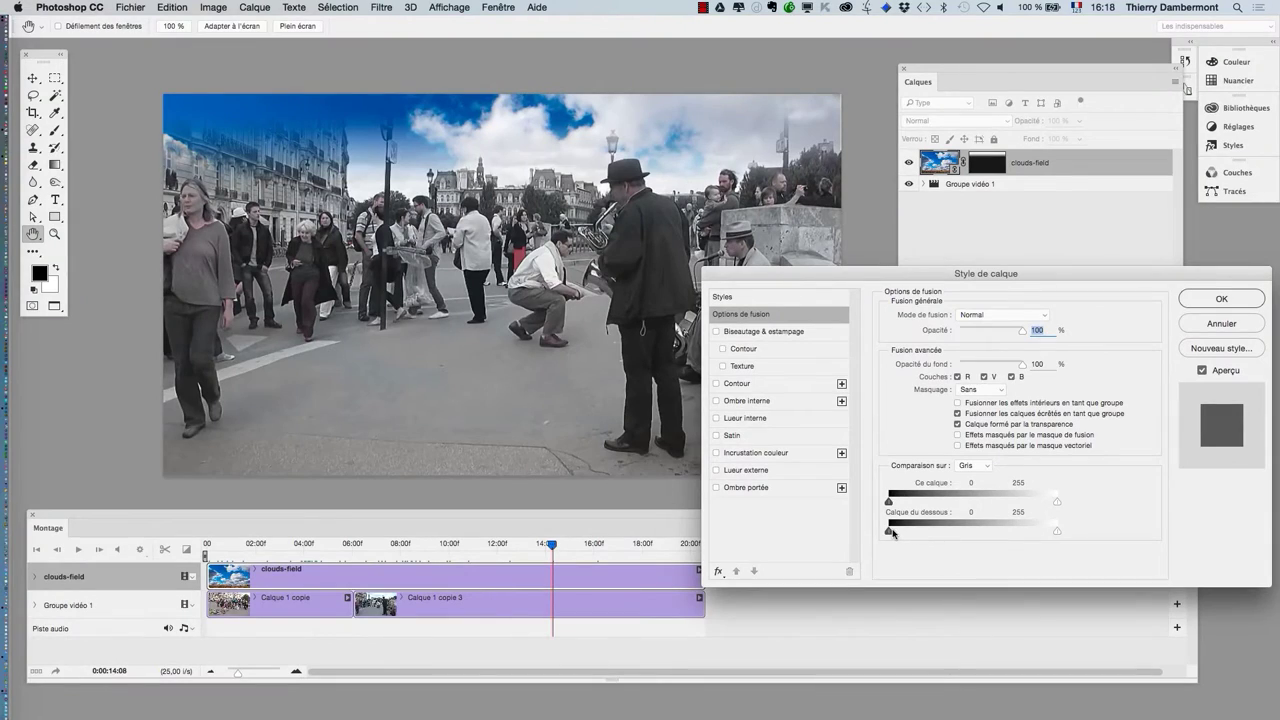
{"action": "key", "text": "alt"}
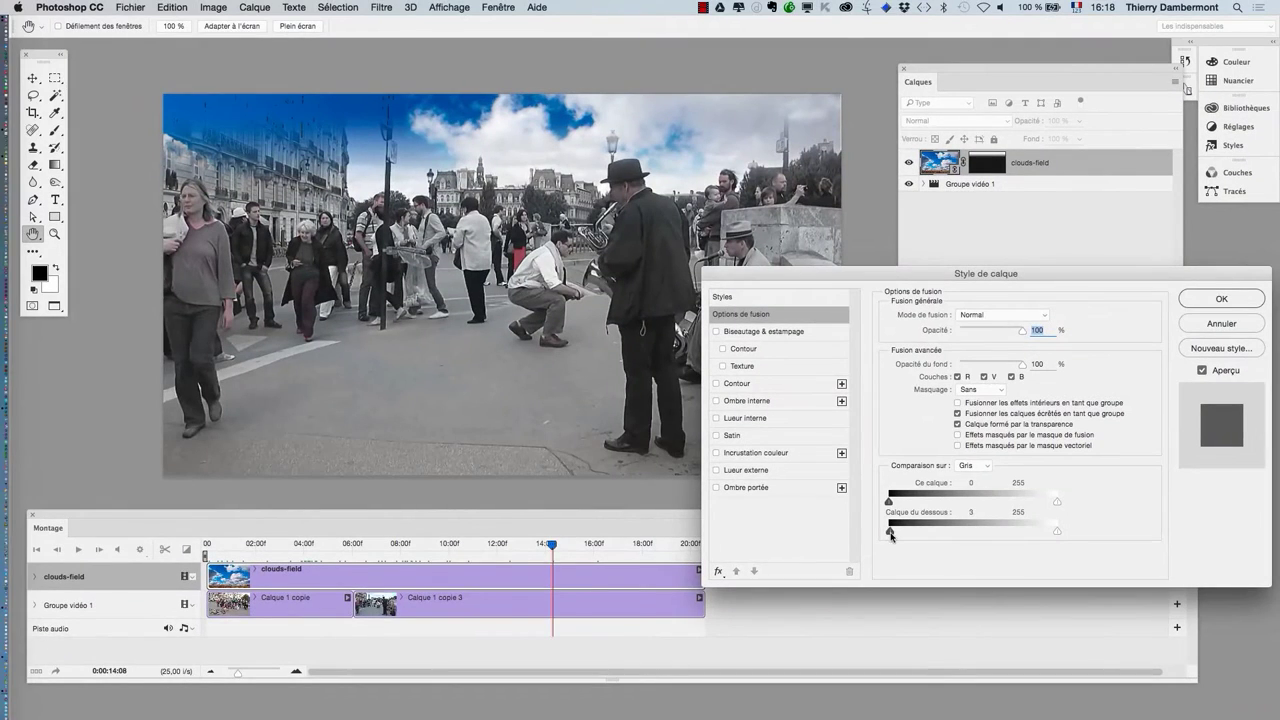
{"action": "mouse_move", "coordinate": [890, 533]}
{"action": "left_mouse_down"}
{"action": "mouse_move", "coordinate": [1039, 538]}
{"action": "mouse_move", "coordinate": [1028, 536]}
{"action": "left_mouse_up"}
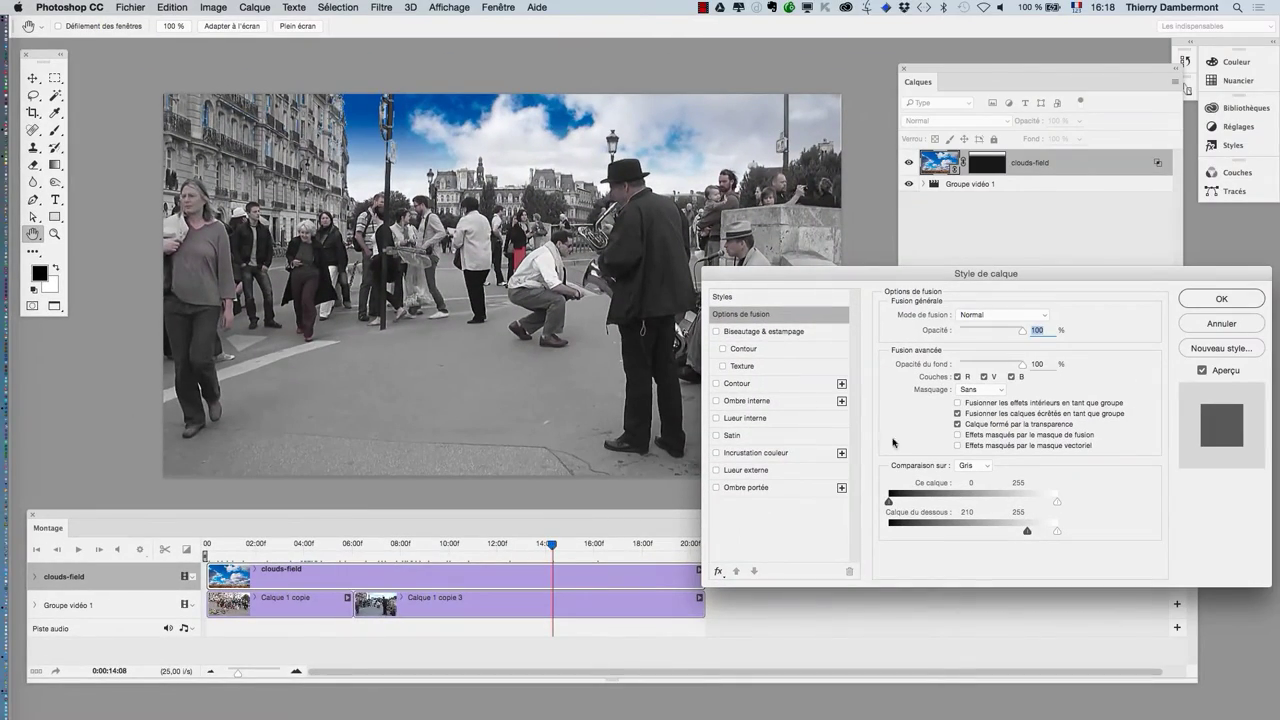
{"action": "mouse_move", "coordinate": [1028, 540]}
{"action": "left_mouse_down"}
{"action": "mouse_move", "coordinate": [1008, 522]}
{"action": "mouse_move", "coordinate": [1032, 522]}
{"action": "left_mouse_up"}
{"action": "key", "text": "alt"}
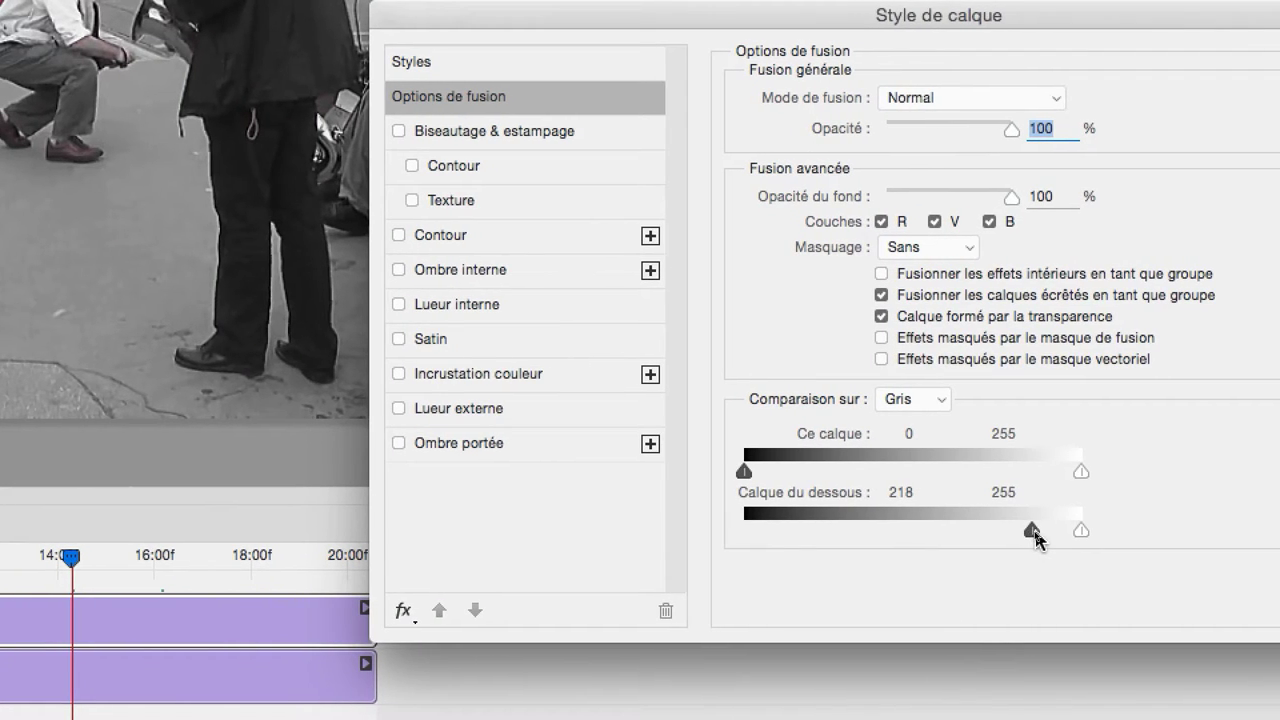
{"action": "left_click_drag", "start_coordinate": [1033, 530], "coordinate": [1045, 535]}
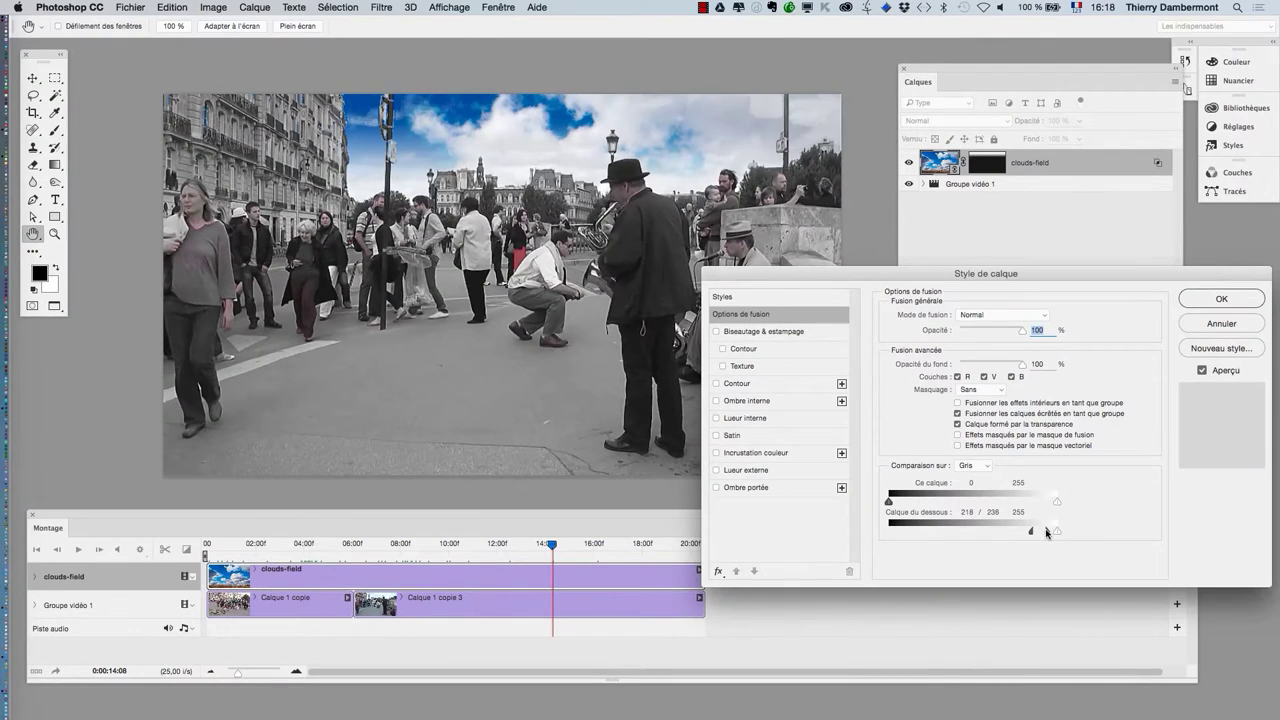
{"action": "left_click_drag", "start_coordinate": [1043, 533], "coordinate": [1036, 534]}
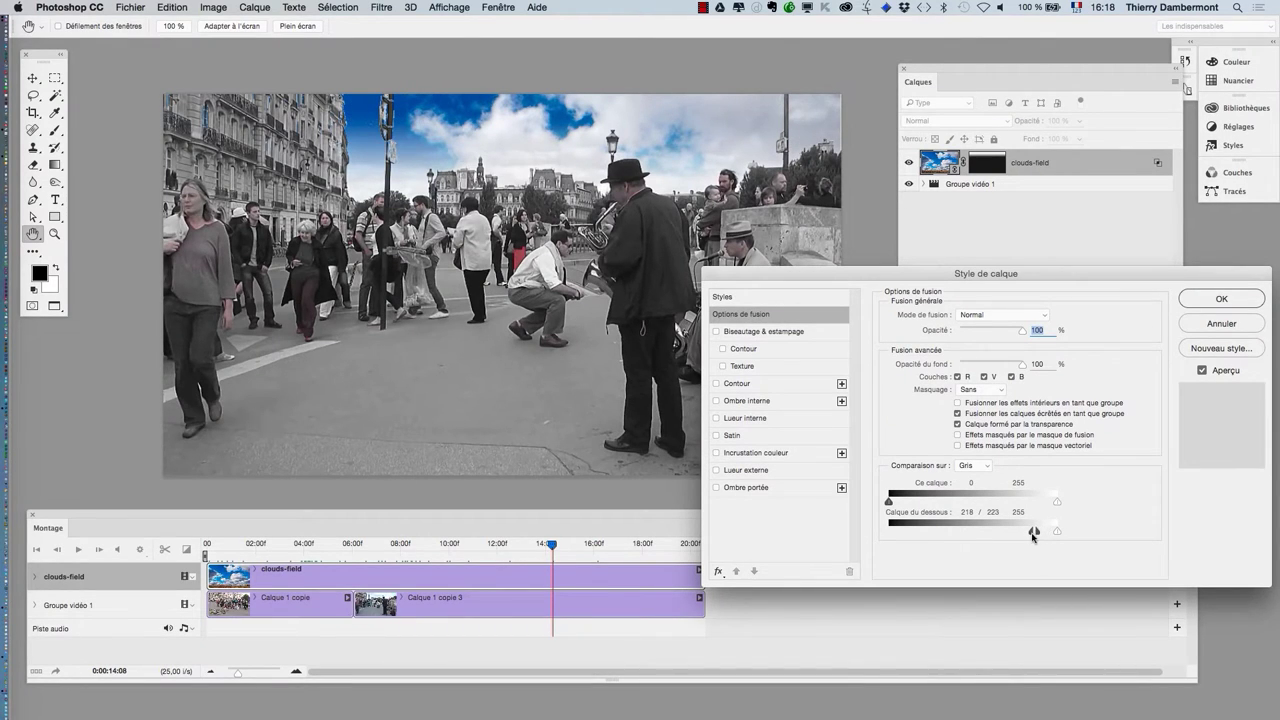
{"action": "left_click", "coordinate": [1210, 299]}
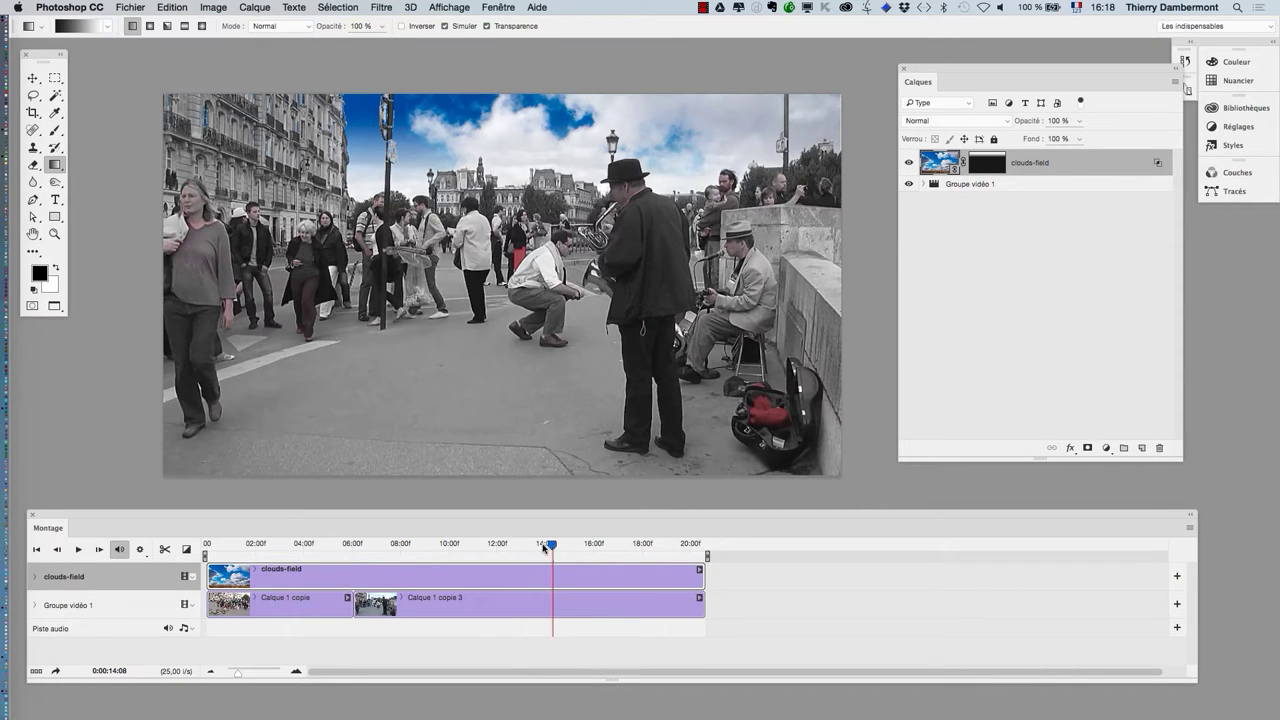
Step: Lower clouds-field's Calque du dessous threshold so more sky is replaced in the musicians frame
{"action": "left_click_drag", "start_coordinate": [543, 547], "coordinate": [412, 545]}
{"action": "double_click", "coordinate": [1078, 170]}
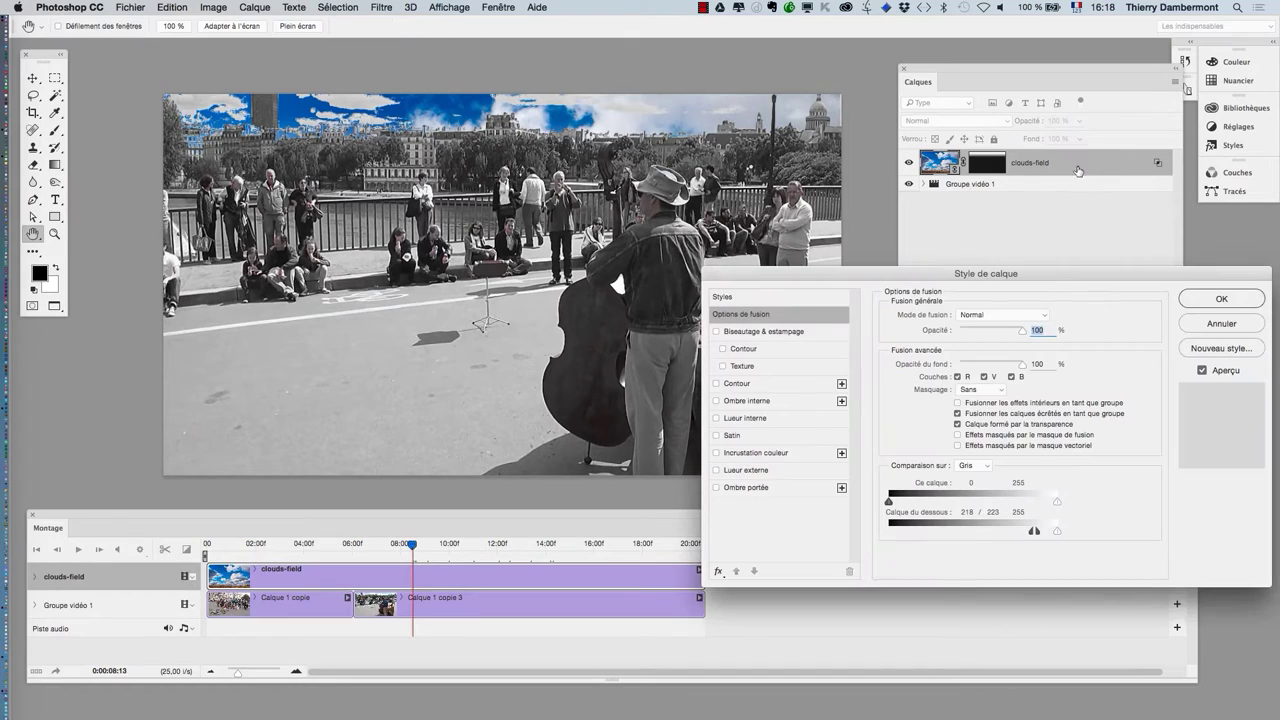
{"action": "left_click_drag", "start_coordinate": [1036, 536], "coordinate": [1007, 537]}
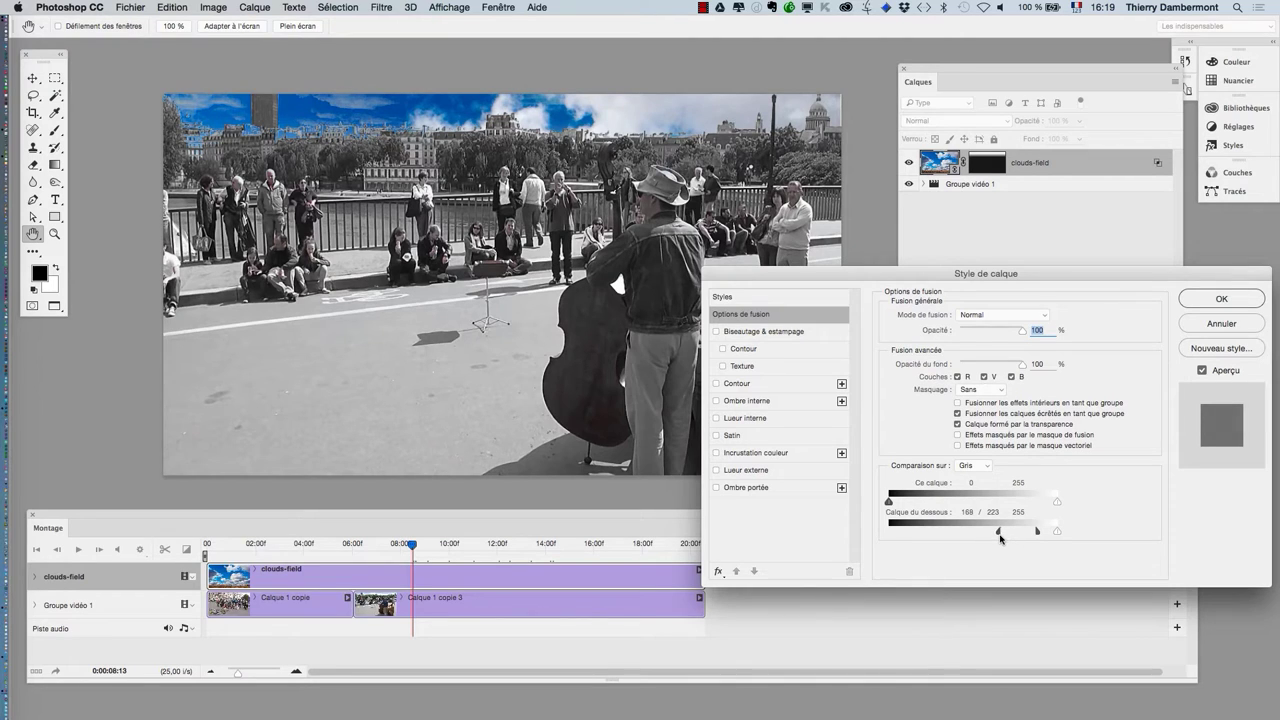
{"action": "left_click", "coordinate": [1200, 297]}
{"action": "key", "text": "g"}
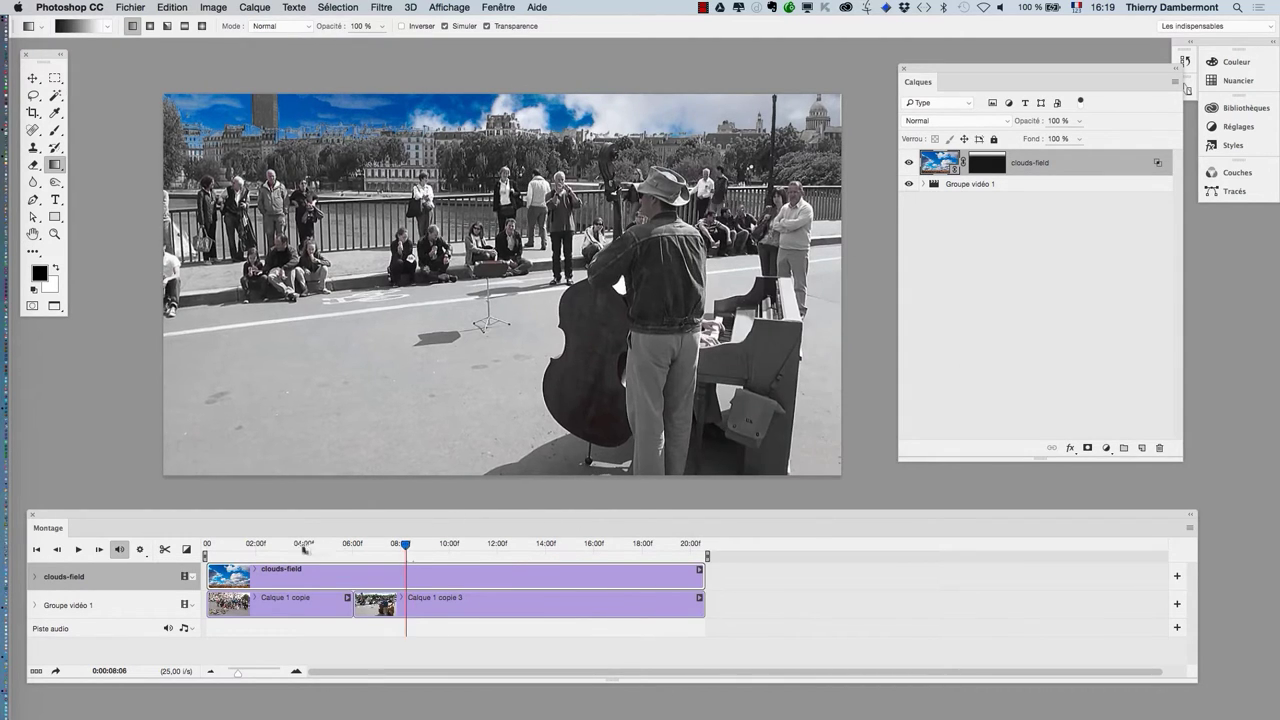
Step: Check the 04:18 and 07:18 frames, set the blend to 164/189, and park the playhead at 06:00
{"action": "mouse_move", "coordinate": [407, 548]}
{"action": "left_mouse_down"}
{"action": "mouse_move", "coordinate": [286, 548]}
{"action": "mouse_move", "coordinate": [423, 552]}
{"action": "mouse_move", "coordinate": [337, 566]}
{"action": "mouse_move", "coordinate": [471, 558]}
{"action": "mouse_move", "coordinate": [352, 572]}
{"action": "left_mouse_up"}
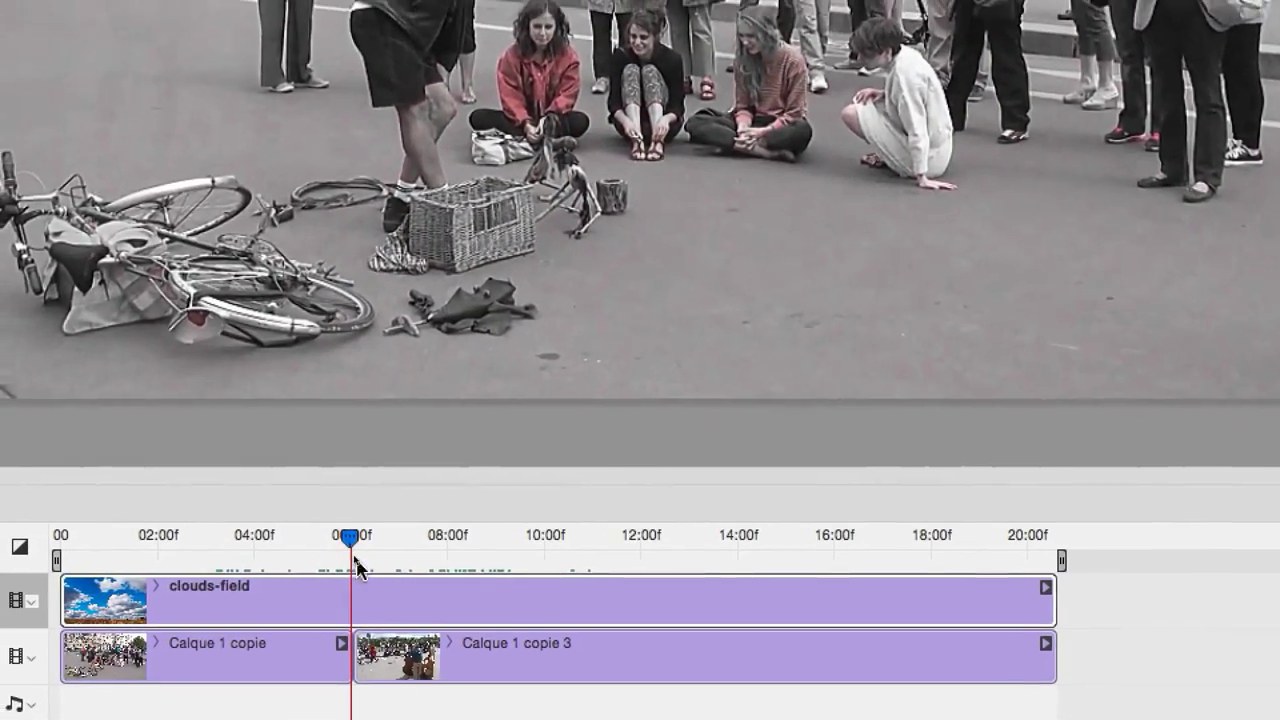
{"action": "left_click_drag", "start_coordinate": [350, 540], "coordinate": [282, 540]}
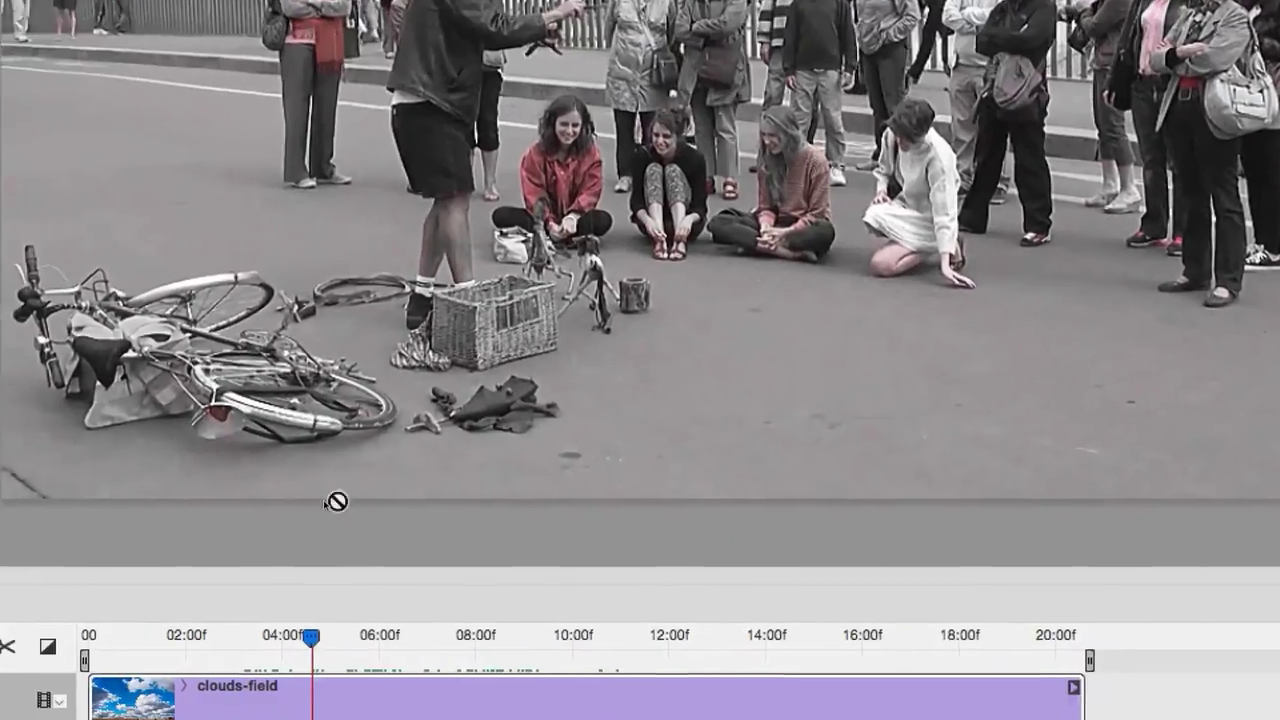
{"action": "left_click_drag", "start_coordinate": [311, 636], "coordinate": [464, 636]}
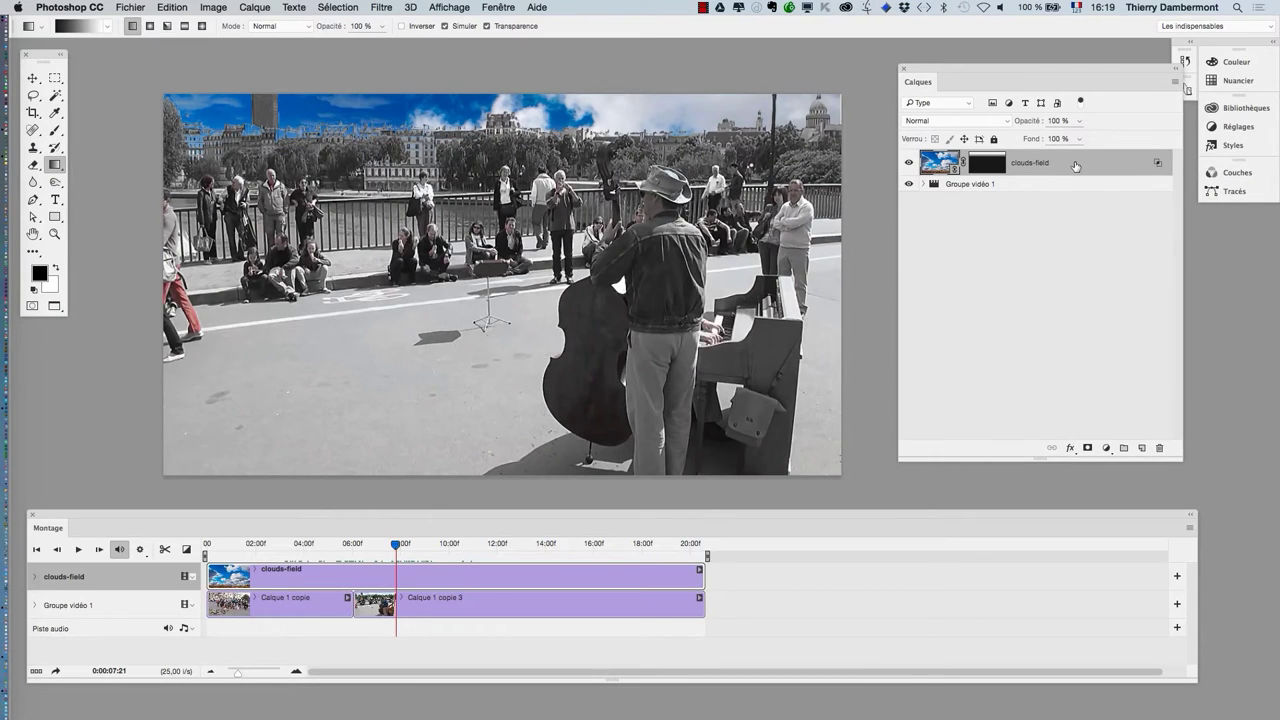
{"action": "double_click", "coordinate": [1076, 166]}
{"action": "left_click_drag", "start_coordinate": [990, 533], "coordinate": [1023, 533]}
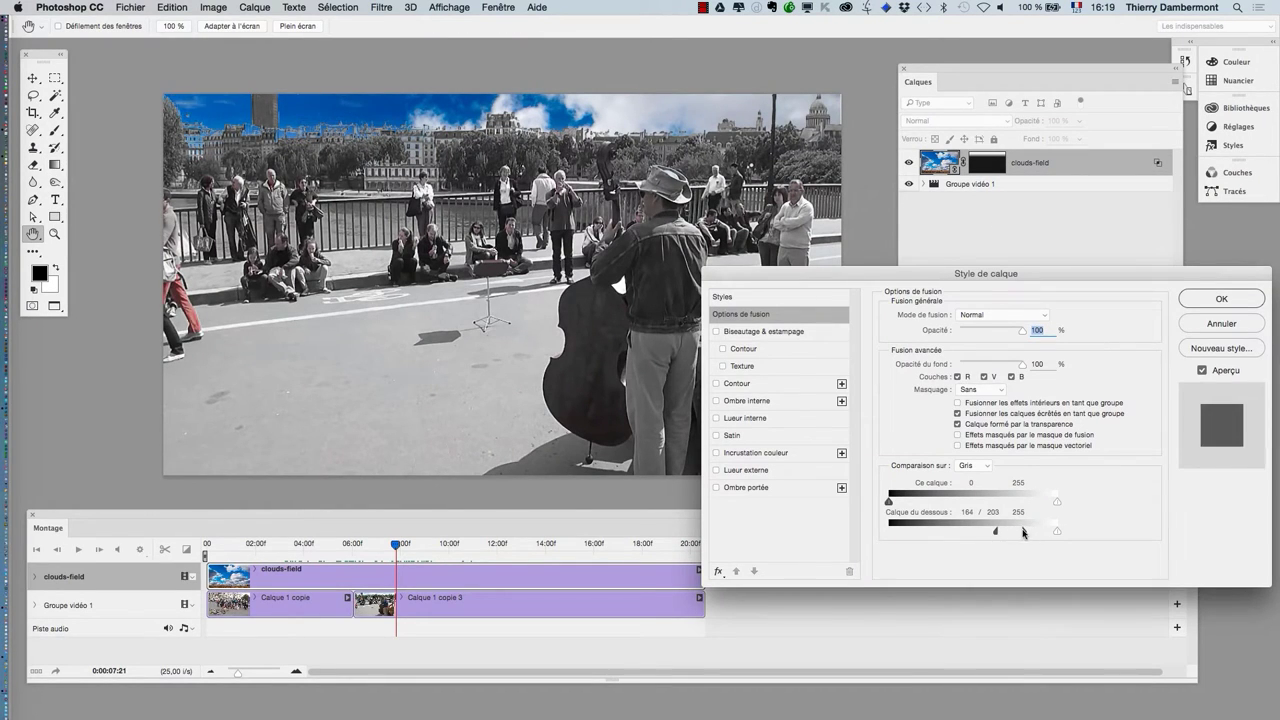
{"action": "left_click", "coordinate": [1222, 299]}
{"action": "left_click", "coordinate": [354, 546]}
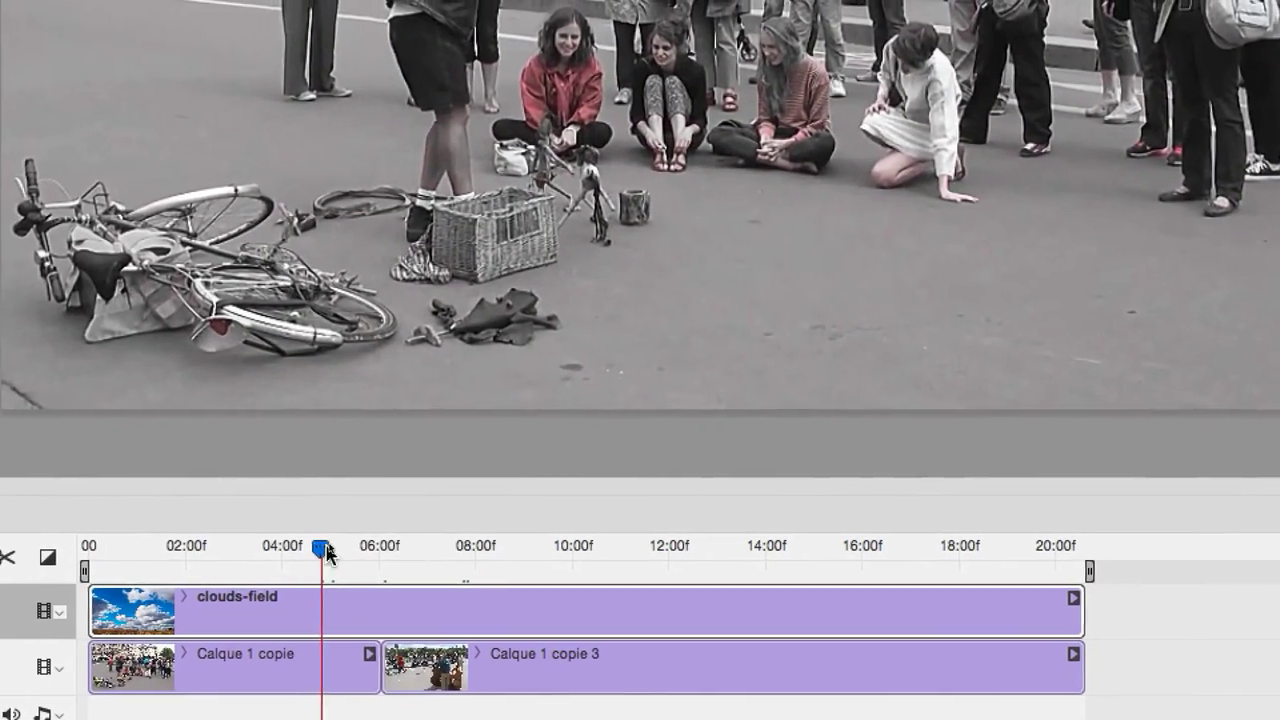
{"action": "left_click", "coordinate": [348, 547]}
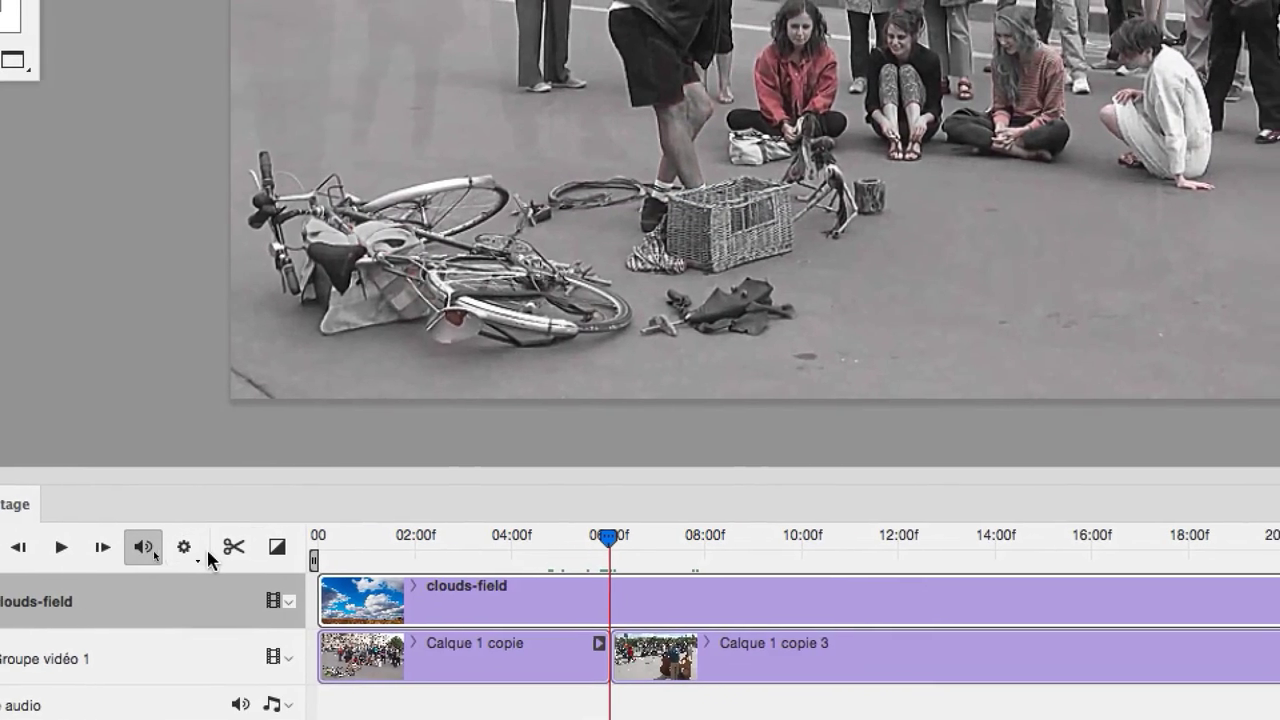
Step: Split the clouds clip at 06:00 and select its first part
{"action": "left_click", "coordinate": [224, 552]}
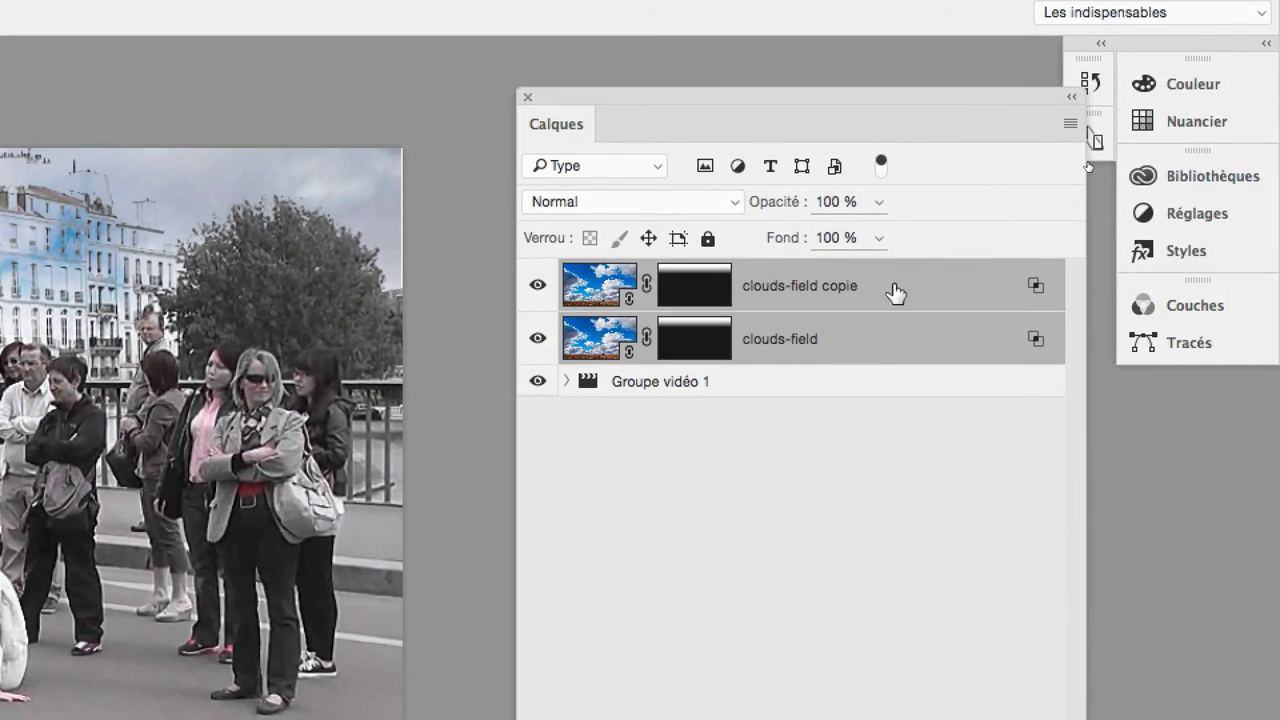
{"action": "left_click", "coordinate": [971, 257]}
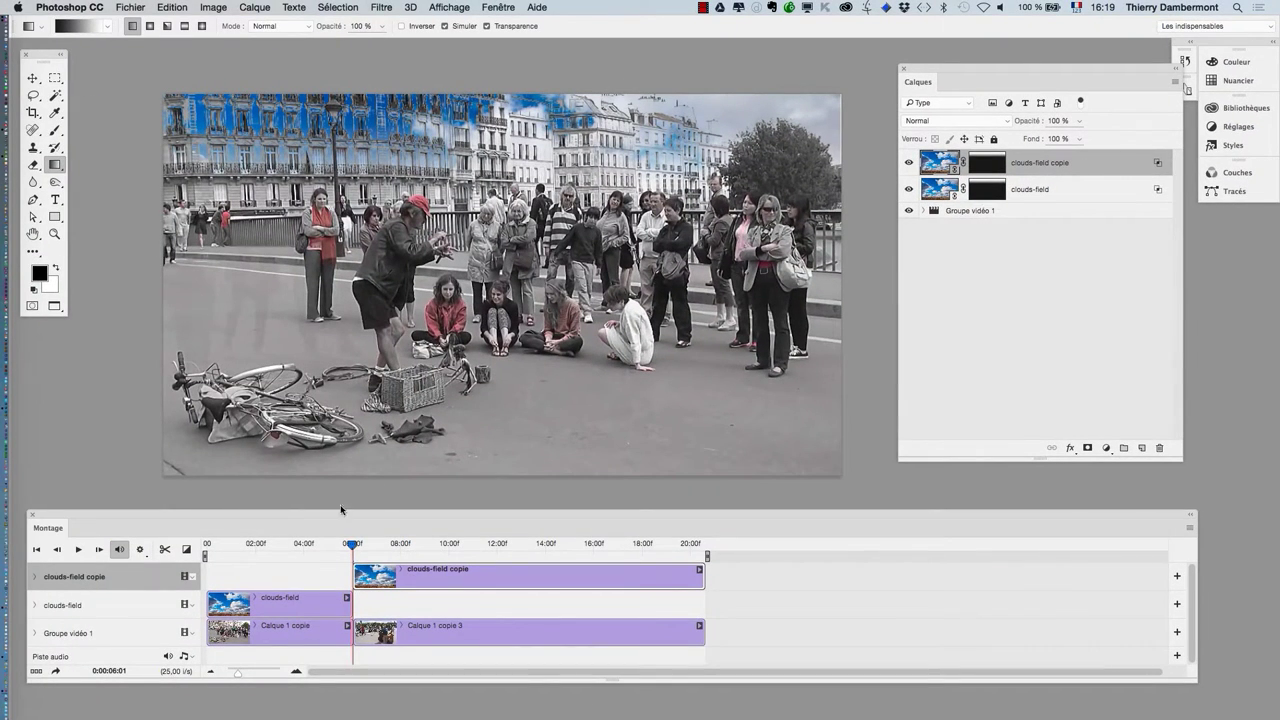
{"action": "left_click", "coordinate": [307, 545]}
{"action": "left_click", "coordinate": [301, 598]}
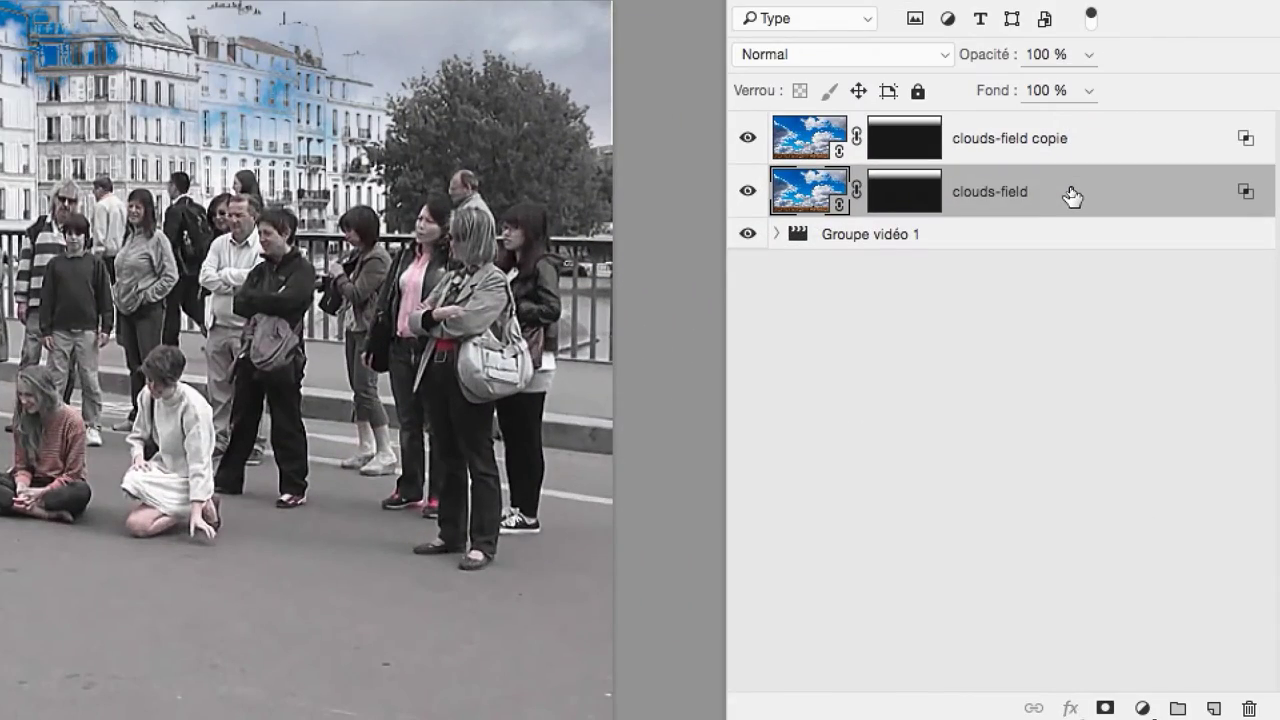
Step: Adjust the first clouds part's Calque du dessous range, around 164/180, and apply it
{"action": "double_click", "coordinate": [1071, 196]}
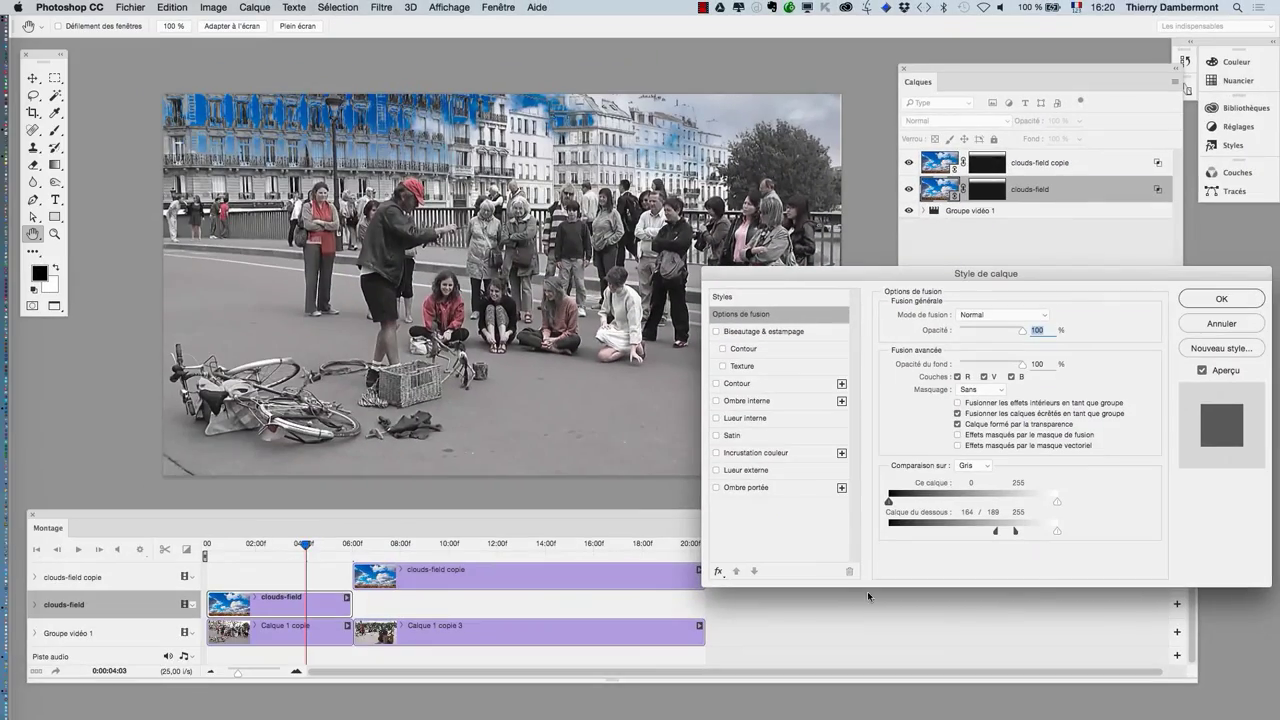
{"action": "left_click_drag", "start_coordinate": [1014, 529], "coordinate": [1050, 533]}
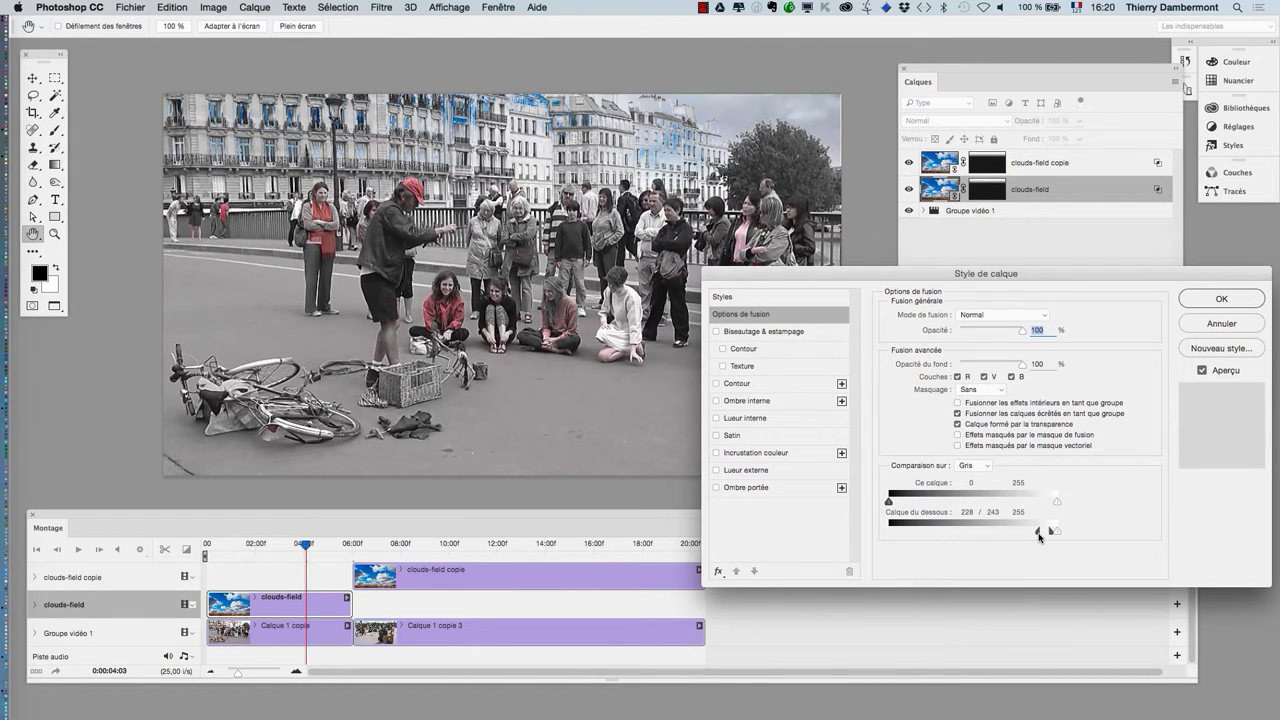
{"action": "left_click_drag", "start_coordinate": [1039, 535], "coordinate": [993, 533]}
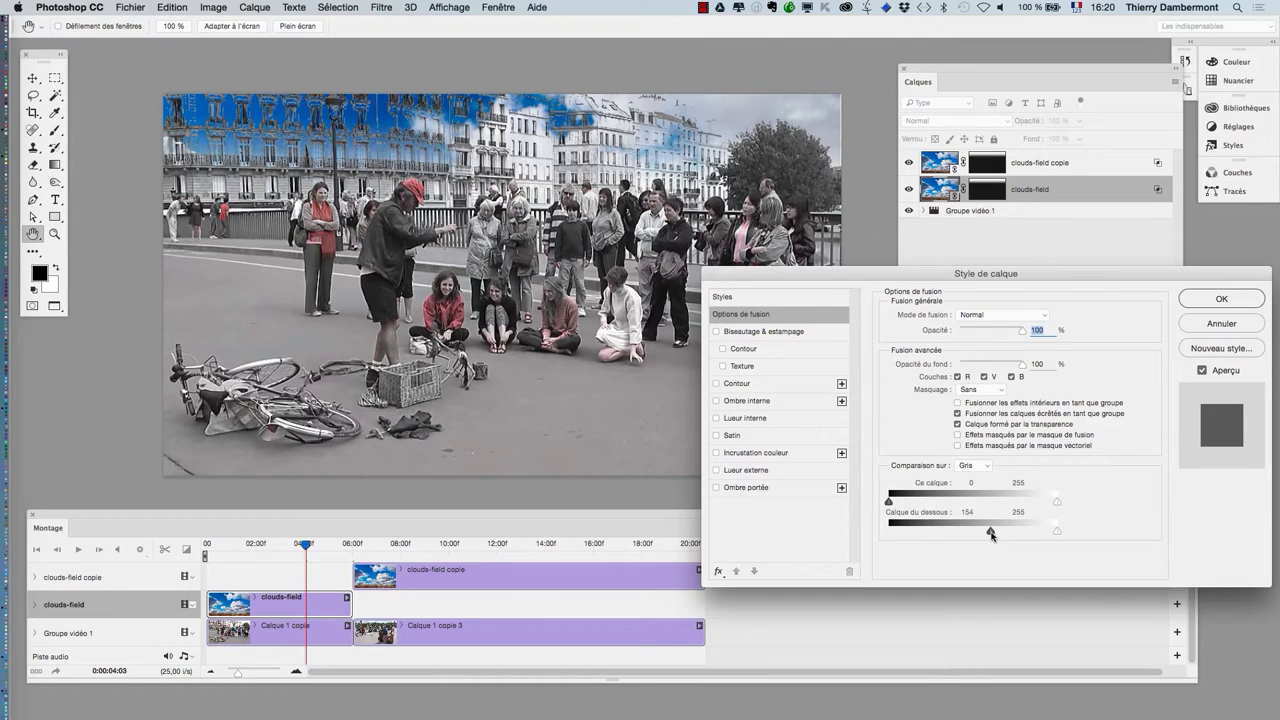
{"action": "left_click", "coordinate": [1183, 307]}
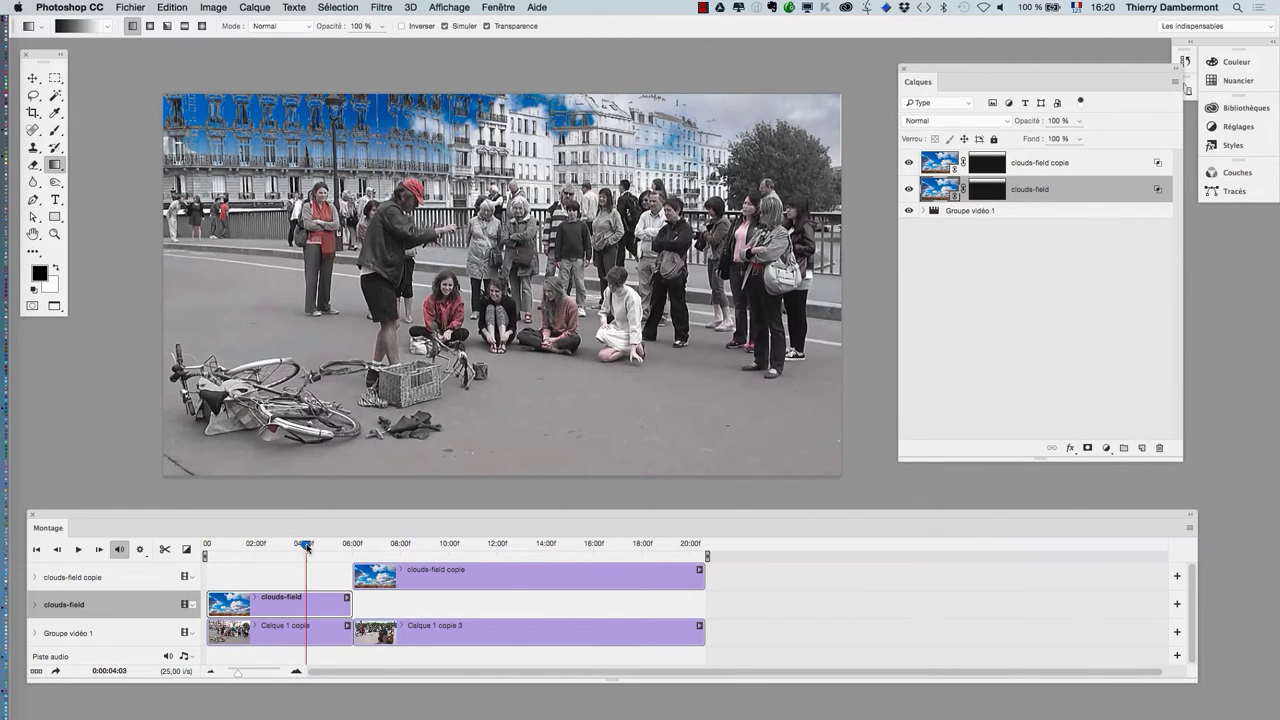
Step: Delete the original clouds-field layer, leaving only clouds-field copie
{"action": "left_click_drag", "start_coordinate": [307, 546], "coordinate": [324, 546]}
{"action": "left_click", "coordinate": [1006, 336]}
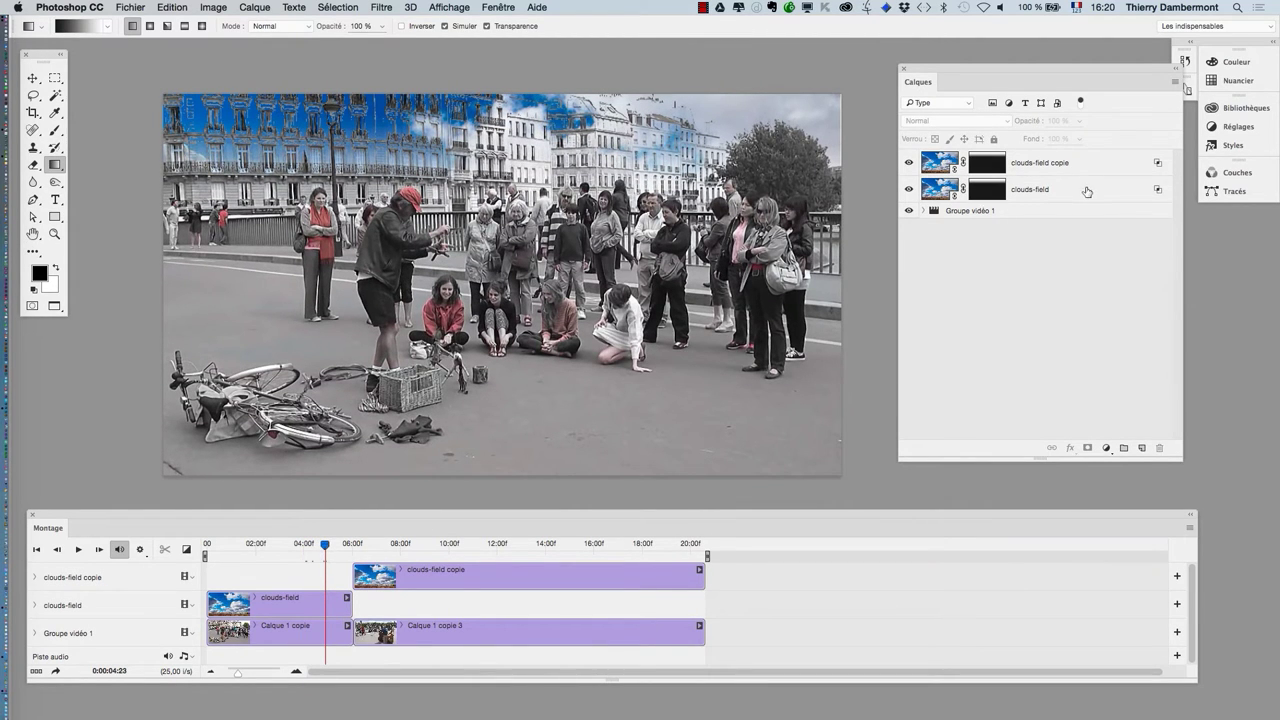
{"action": "left_click_drag", "start_coordinate": [1087, 191], "coordinate": [1158, 449]}
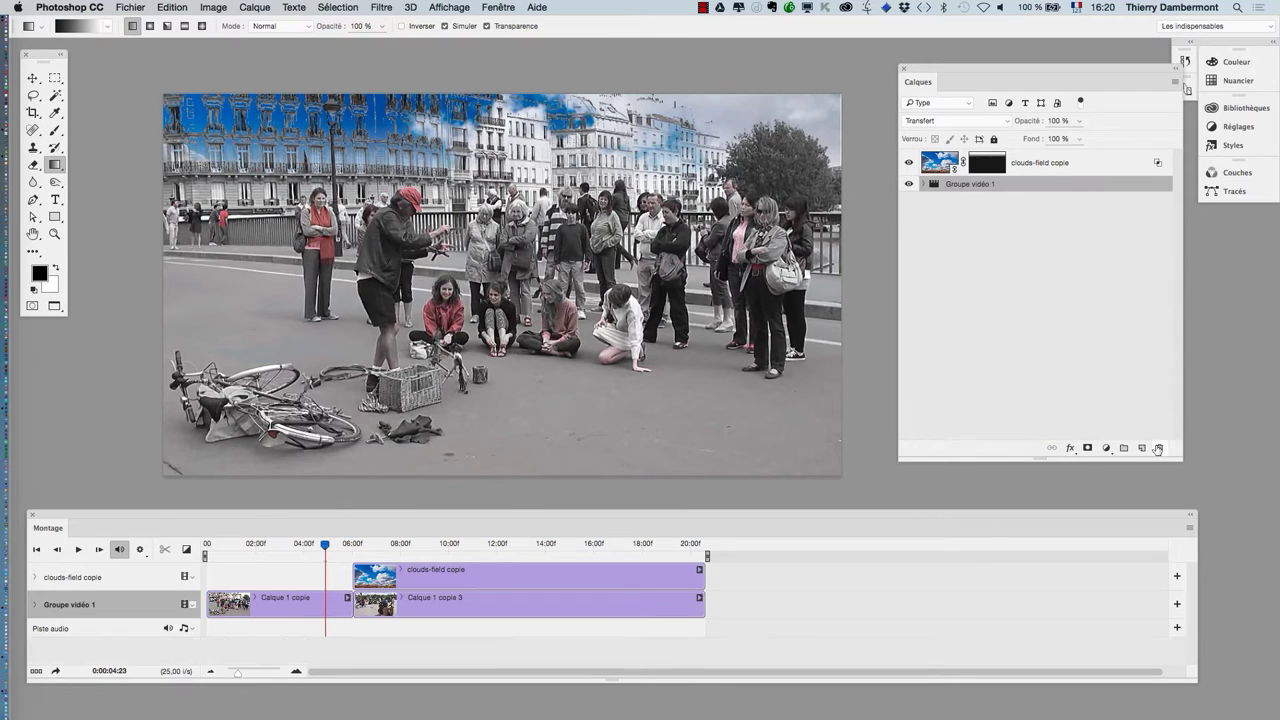
Step: Scrub to 17:21 and select clouds-field copie to check the final sky blend
{"action": "mouse_move", "coordinate": [324, 546]}
{"action": "left_mouse_down"}
{"action": "mouse_move", "coordinate": [306, 546]}
{"action": "mouse_move", "coordinate": [638, 543]}
{"action": "left_mouse_up"}
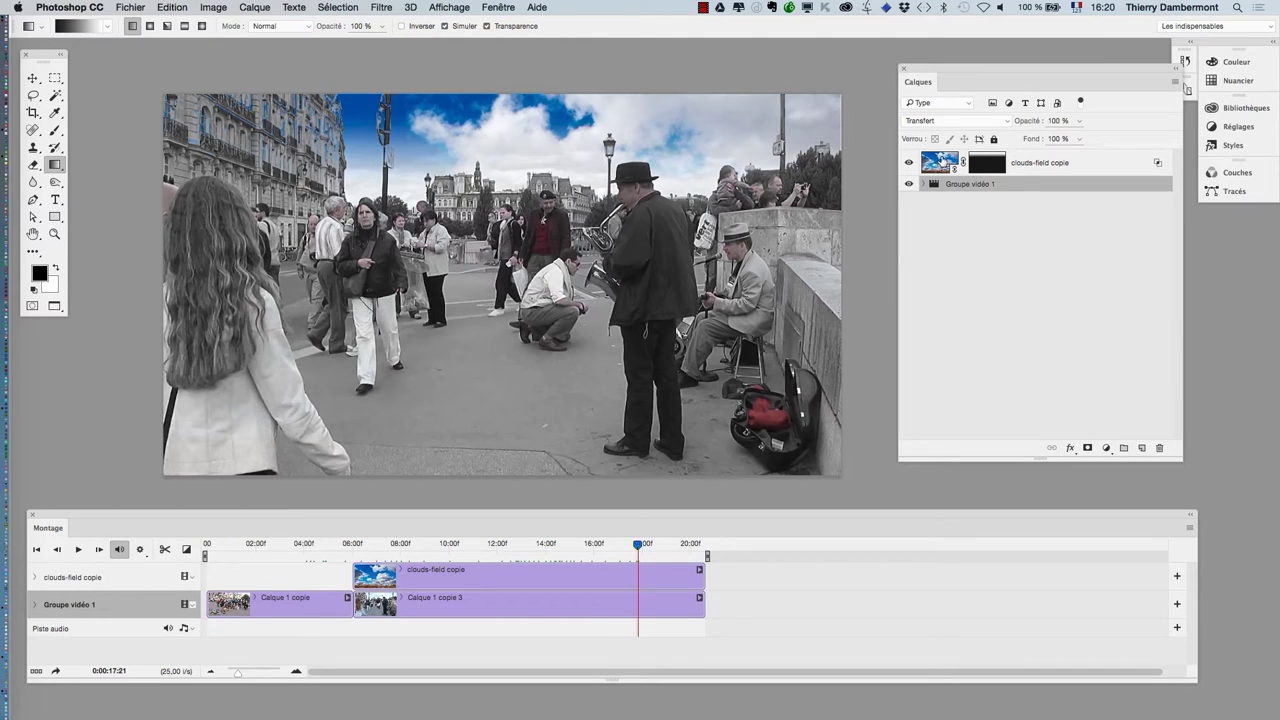
{"action": "left_click", "coordinate": [943, 162]}
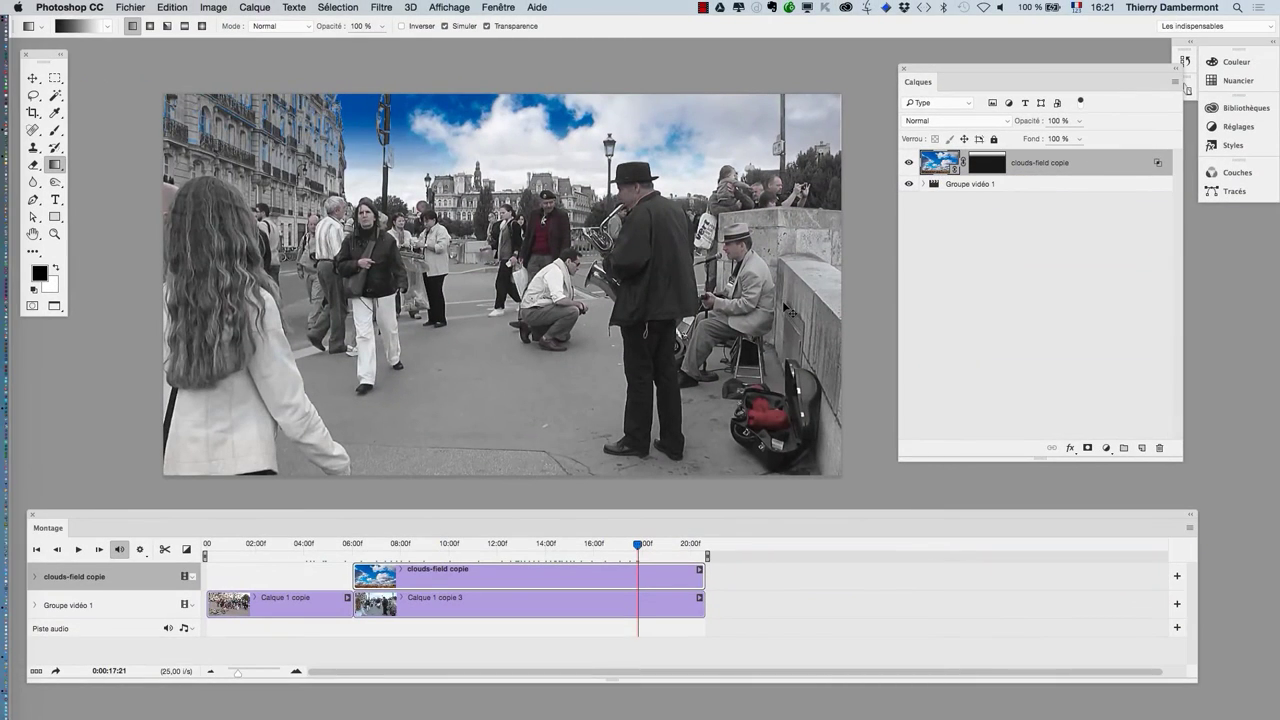
Step: Save As a Photoshop file, changing the version in the name from 05 to 06
{"action": "left_click", "coordinate": [130, 7]}
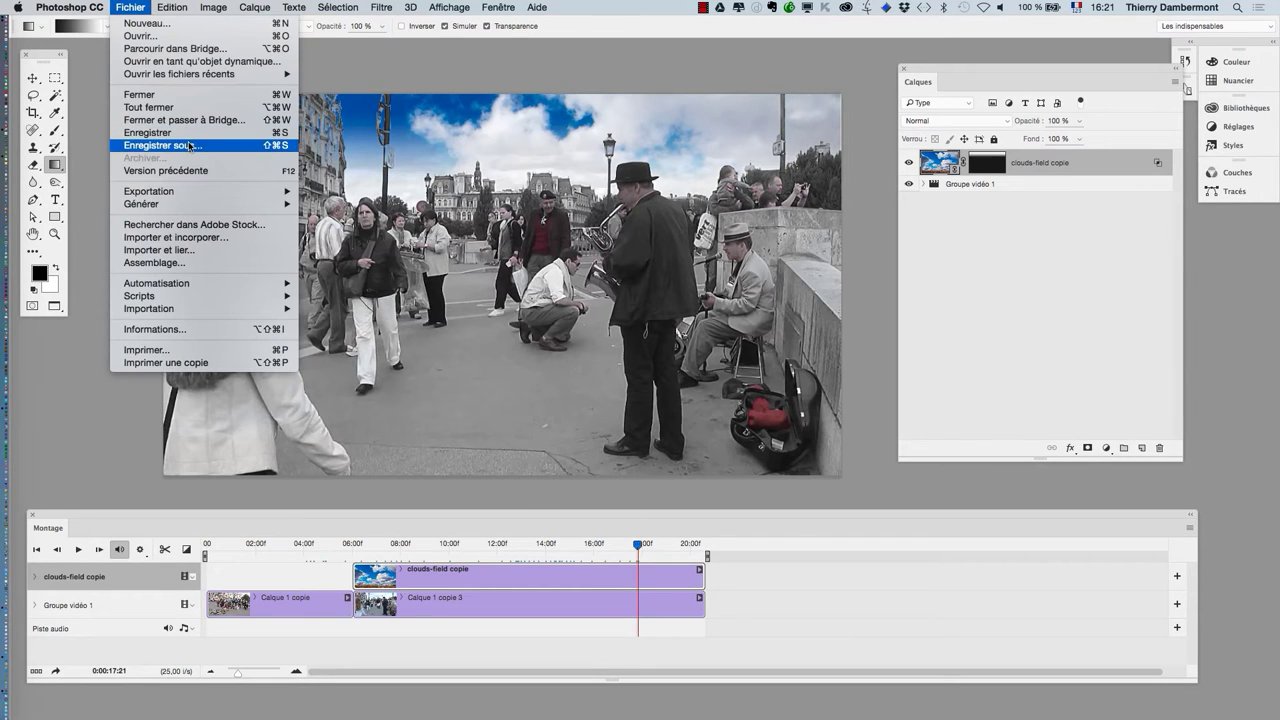
{"action": "left_click", "coordinate": [190, 145]}
{"action": "key", "text": "Right"}
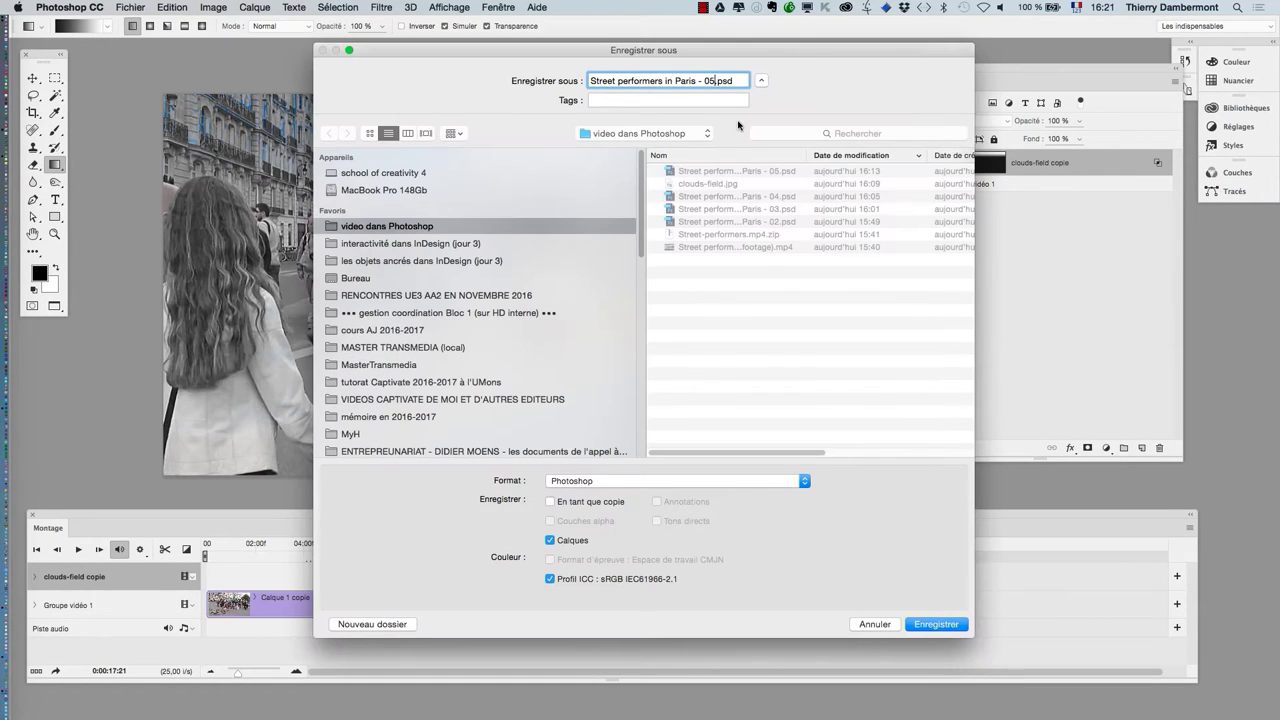
{"action": "key", "text": "BackSpace"}
{"action": "type", "text": "6"}
{"action": "key", "text": "Return"}
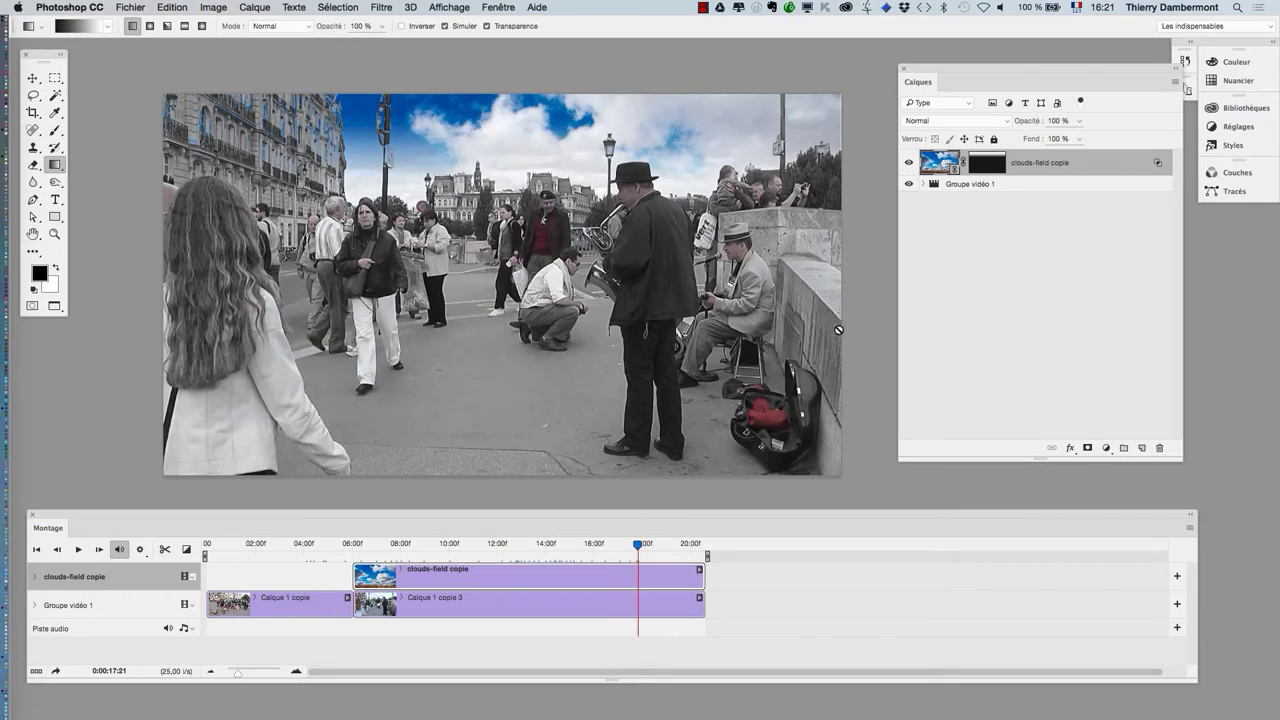
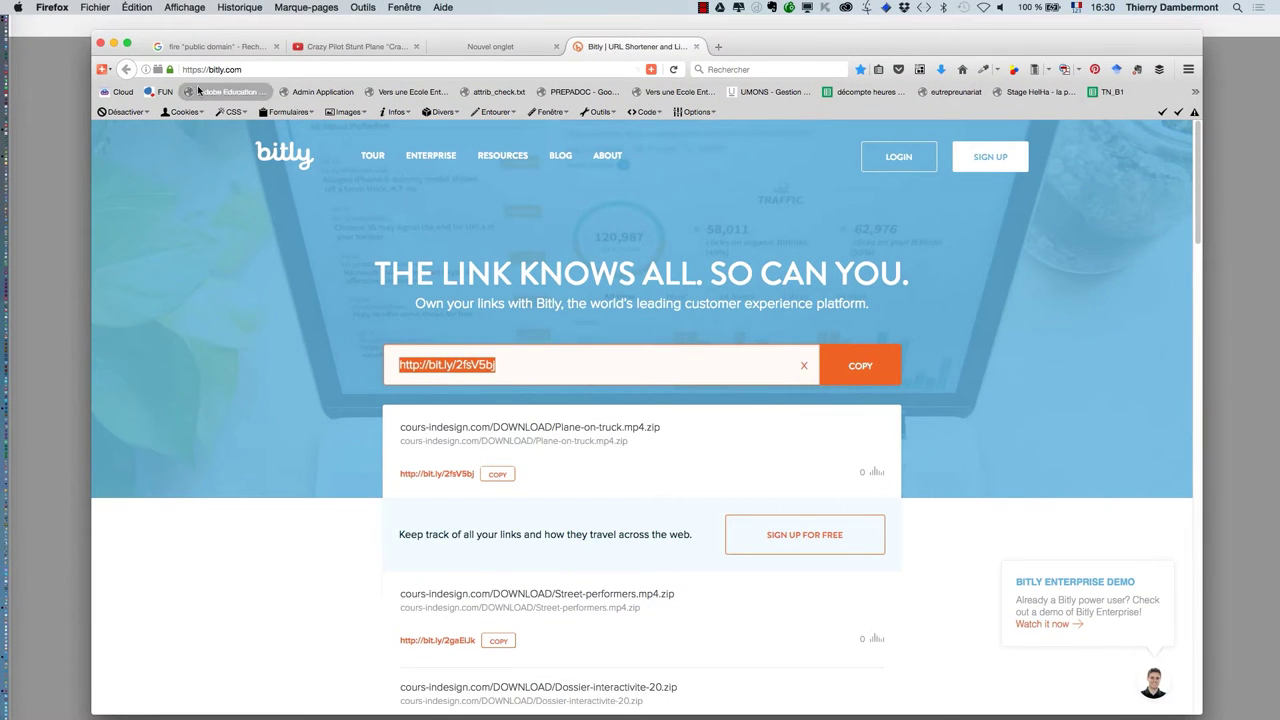
Step: Minimize the Firefox Bitly window and bring the Photoshop street-performers composite to the front
{"action": "left_click", "coordinate": [113, 44]}
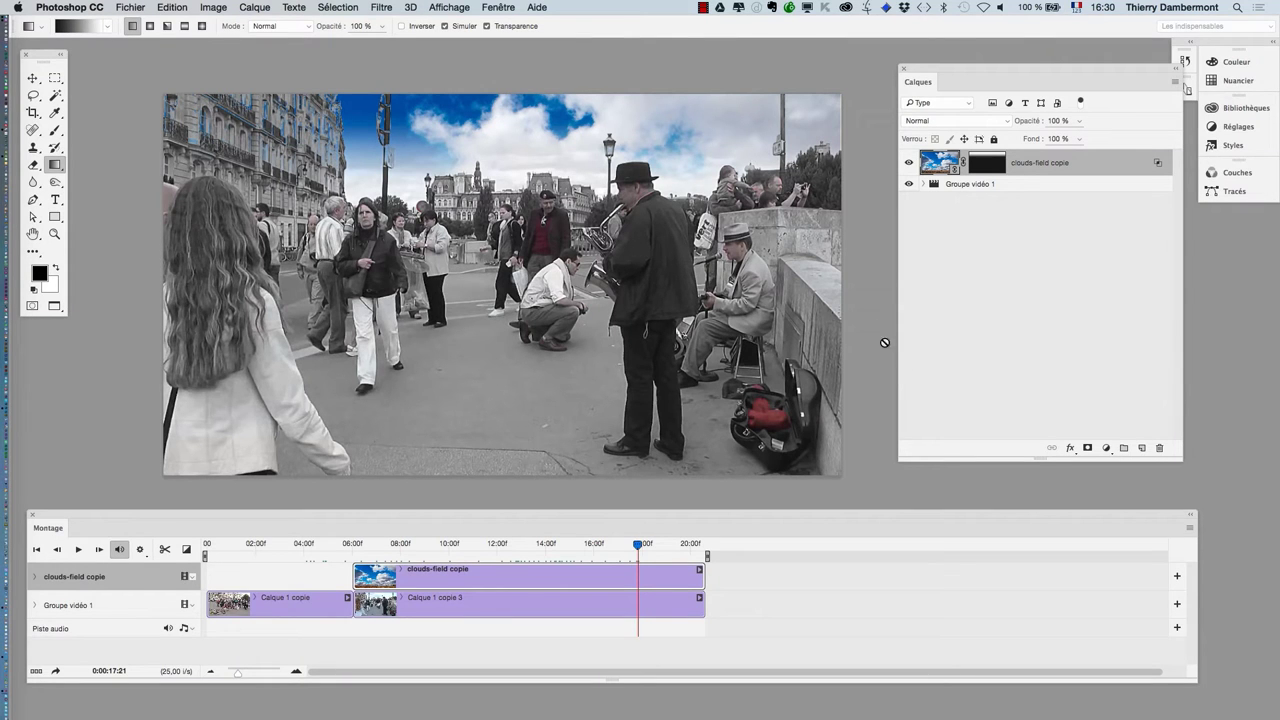
{"action": "key", "text": "super+Tab"}
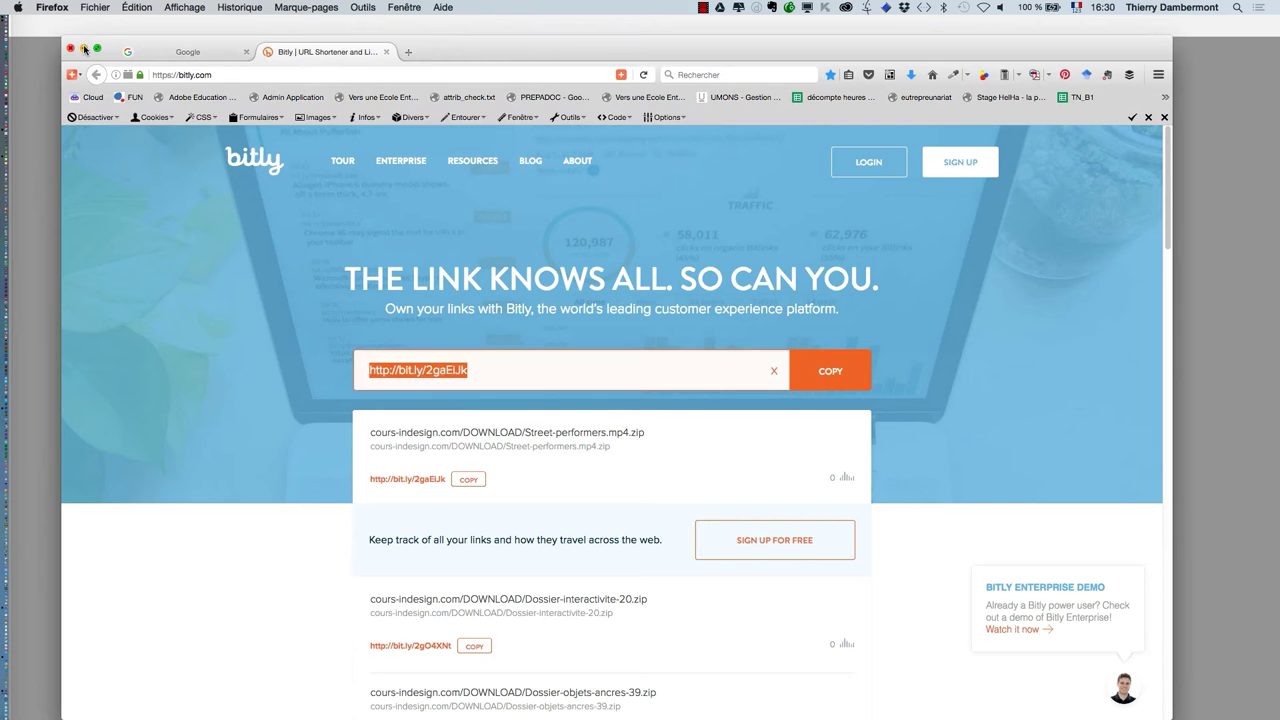
{"action": "left_click", "coordinate": [84, 48]}
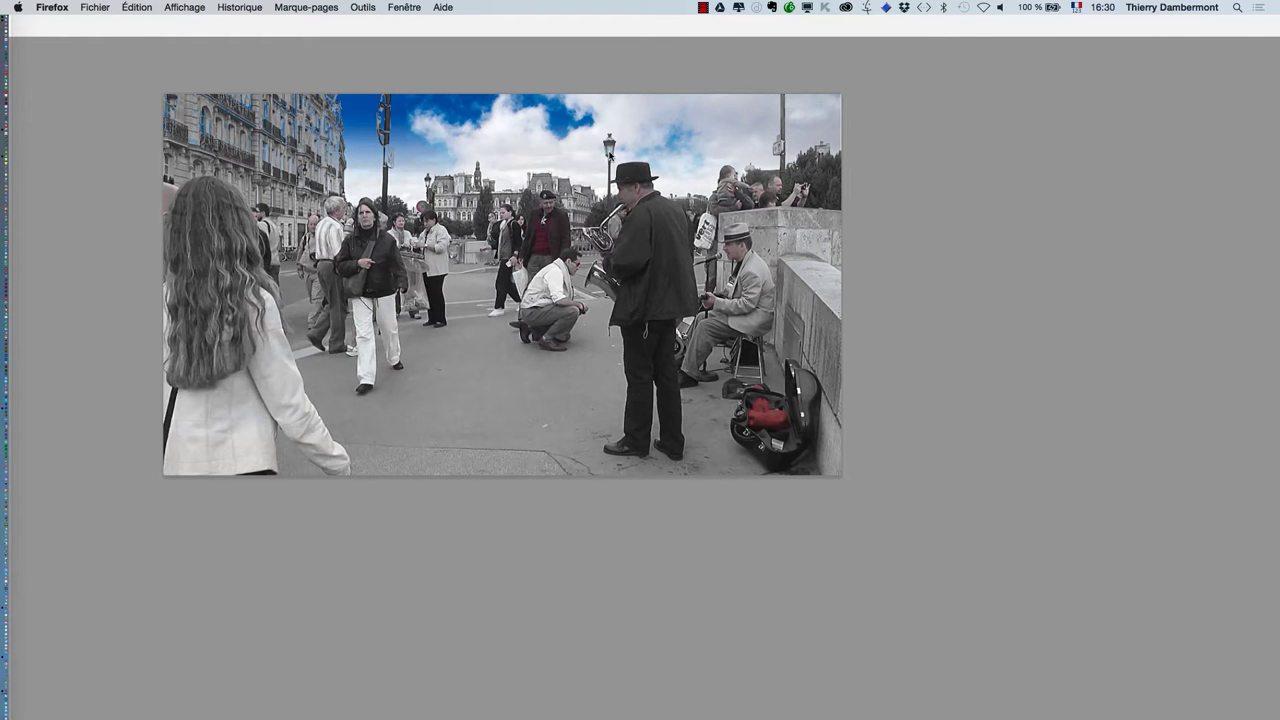
{"action": "left_click", "coordinate": [878, 246]}
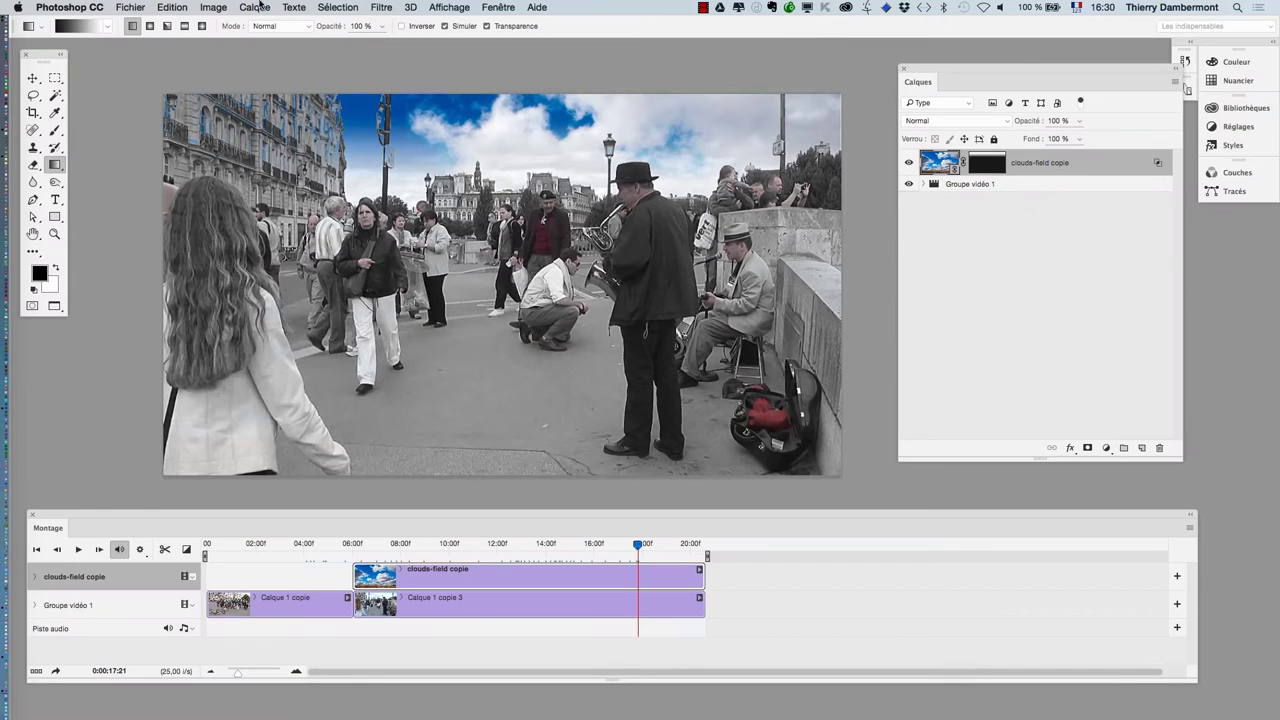
Step: Import Plane-on-truck.mp4 as a linked layer with Fichier > Importer et lier, after one cancelled attempt
{"action": "left_click", "coordinate": [131, 6]}
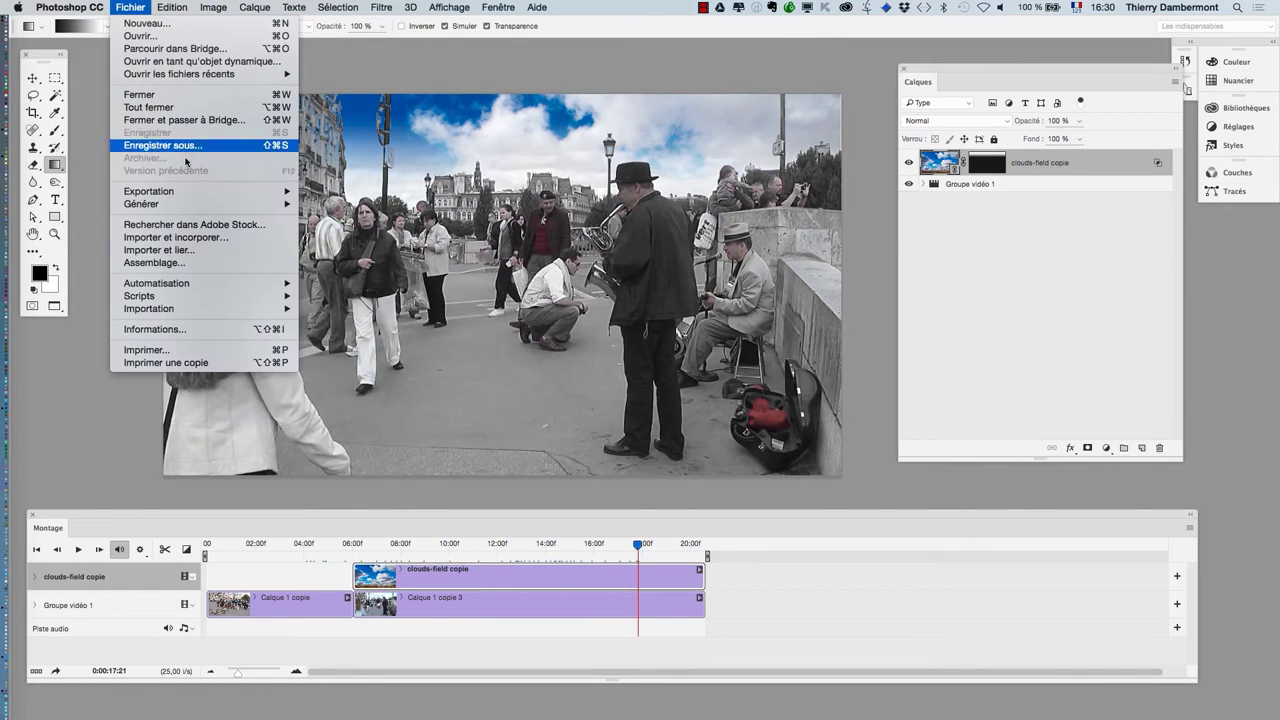
{"action": "left_click", "coordinate": [202, 250]}
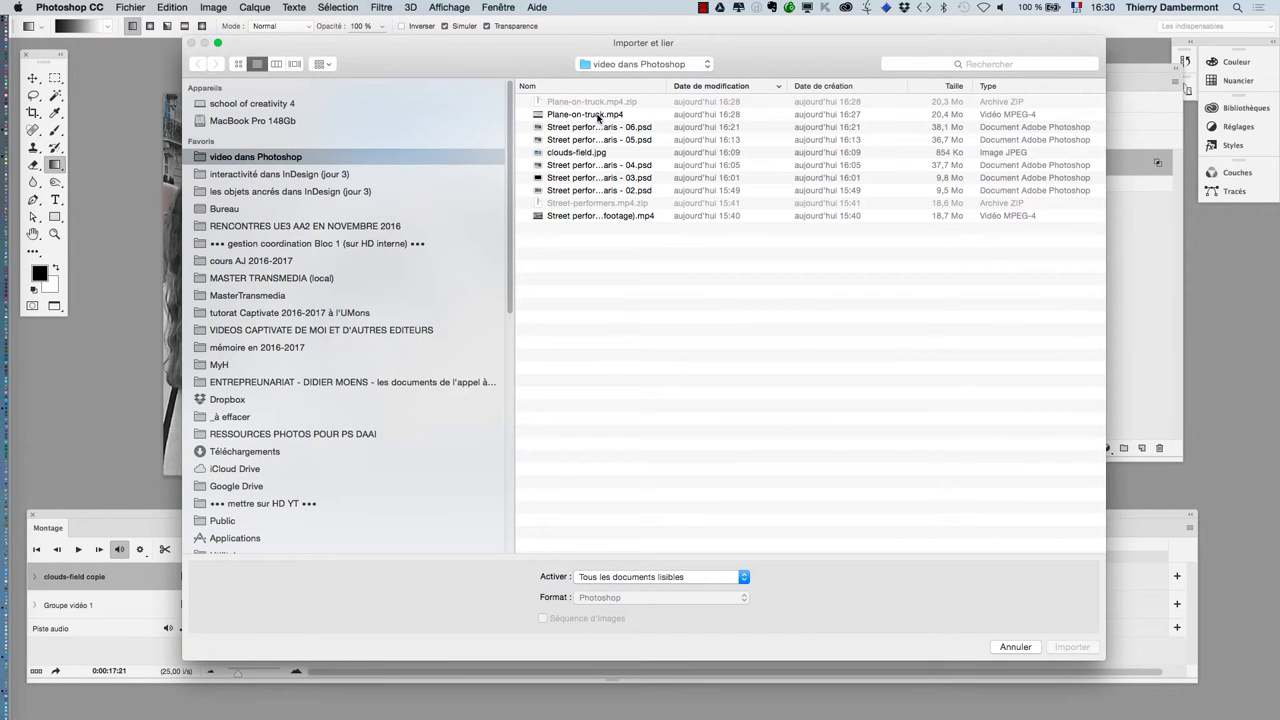
{"action": "left_click", "coordinate": [601, 116]}
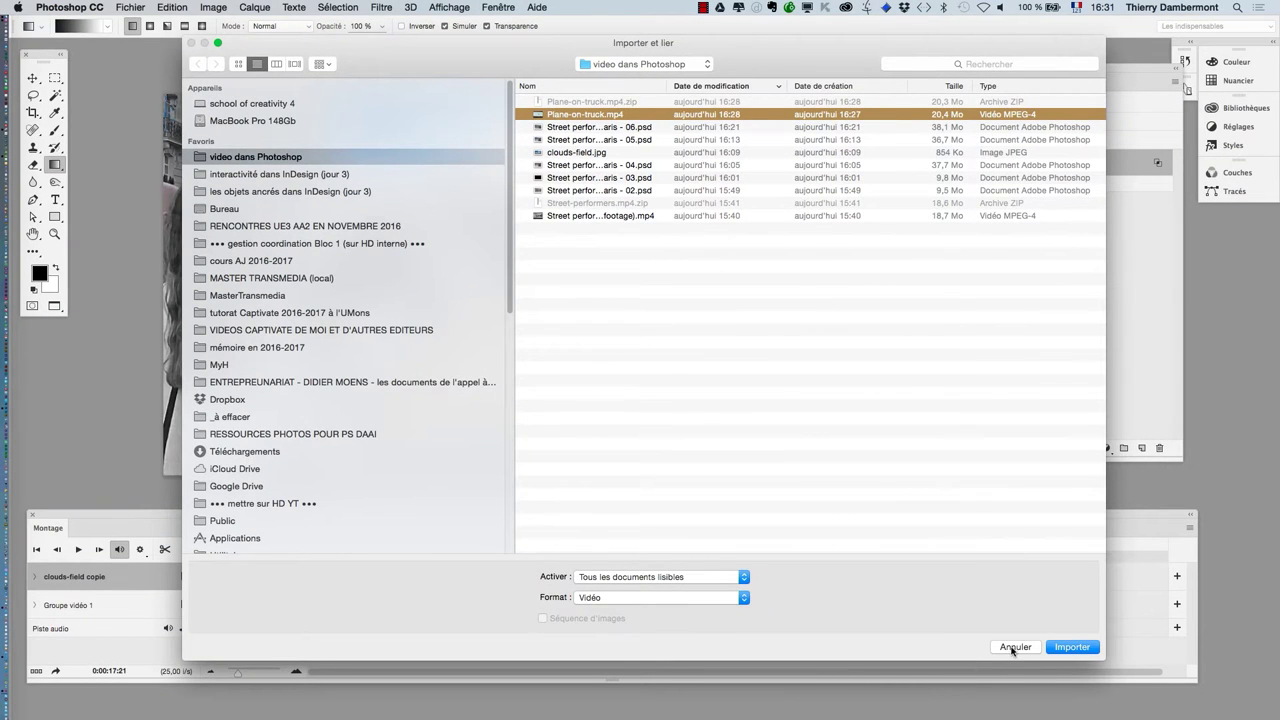
{"action": "left_click", "coordinate": [1013, 647]}
{"action": "left_click", "coordinate": [130, 7]}
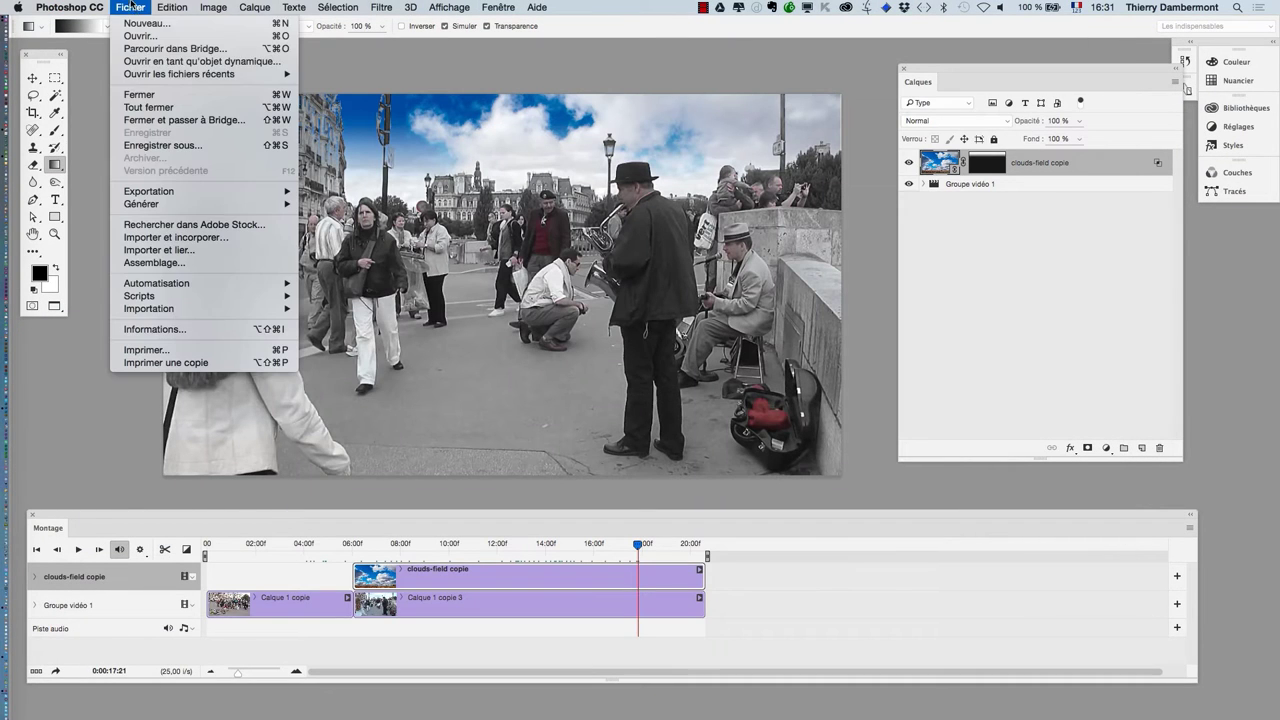
{"action": "left_click", "coordinate": [203, 248]}
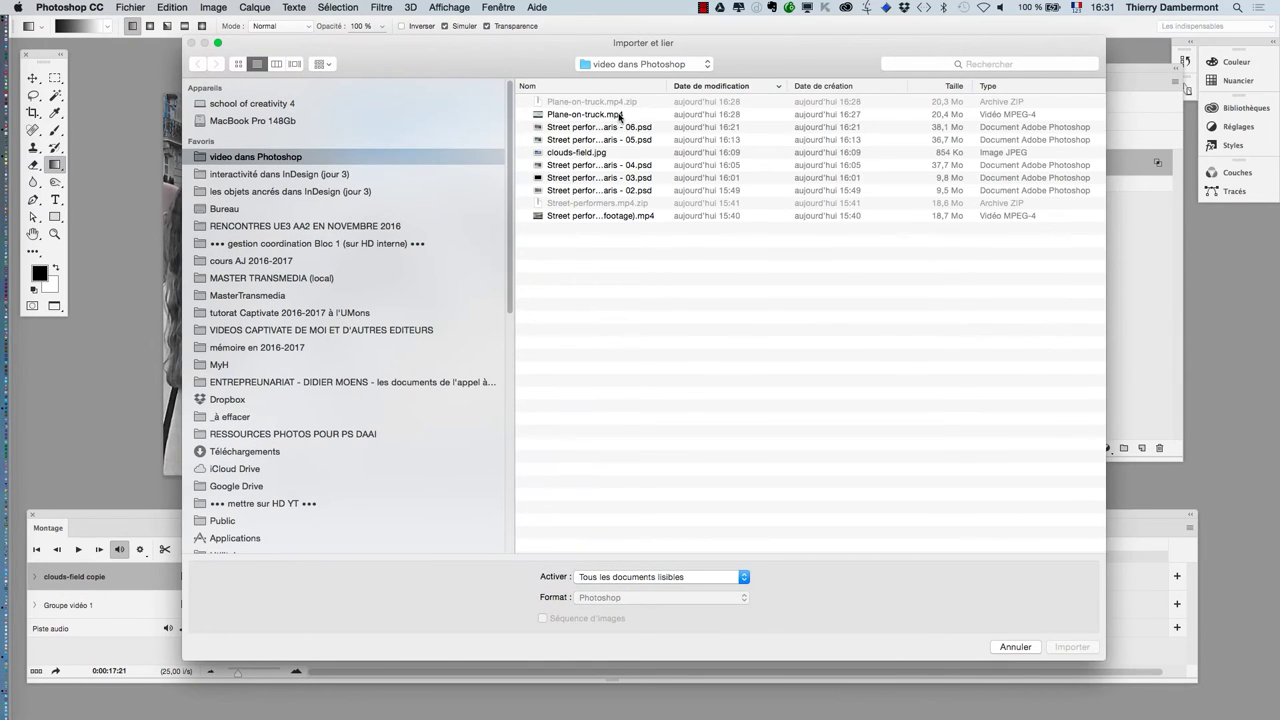
{"action": "left_click", "coordinate": [620, 117]}
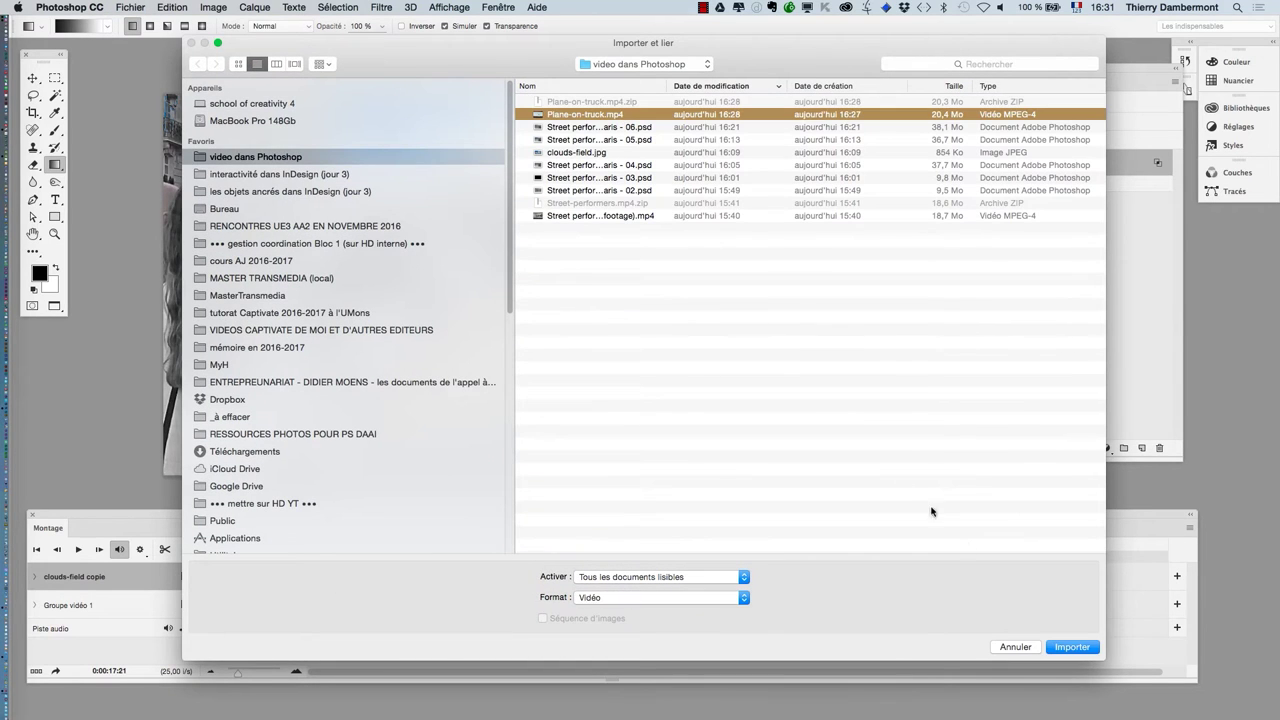
{"action": "left_click", "coordinate": [1072, 647]}
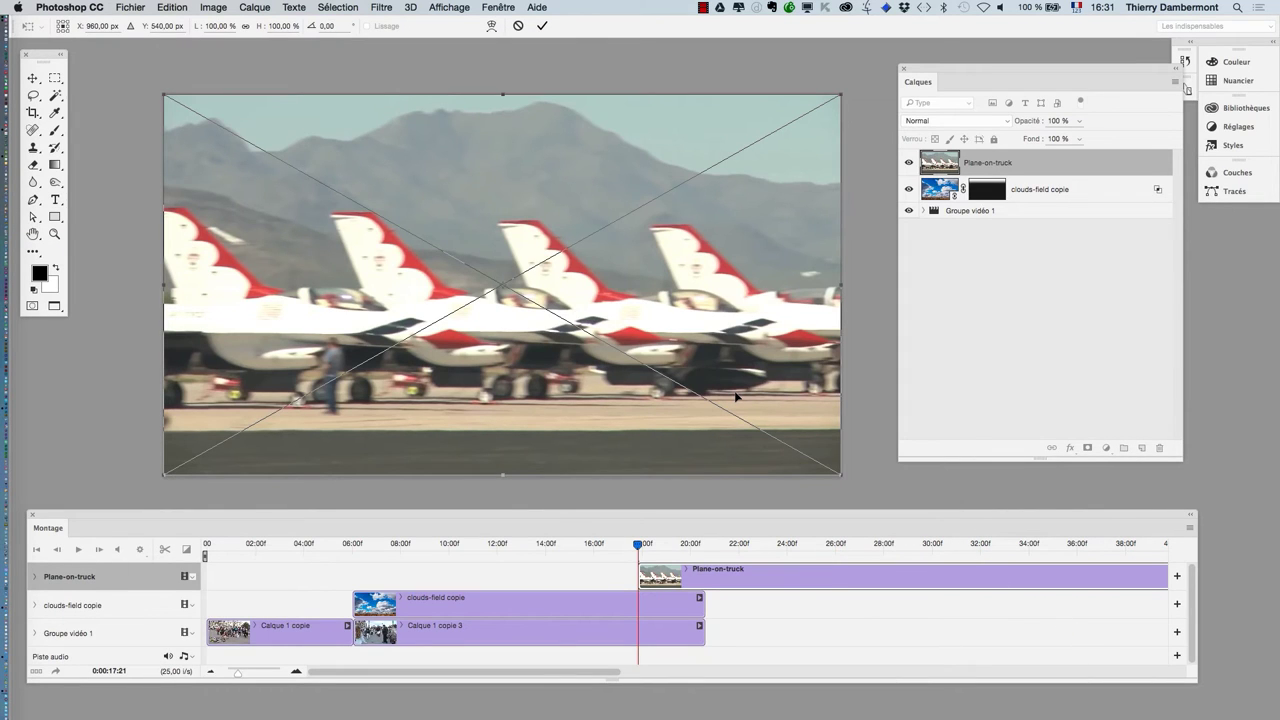
Step: Commit the placed plane video and drag its clip to the start of the timeline
{"action": "left_click", "coordinate": [541, 27]}
{"action": "key", "text": "g"}
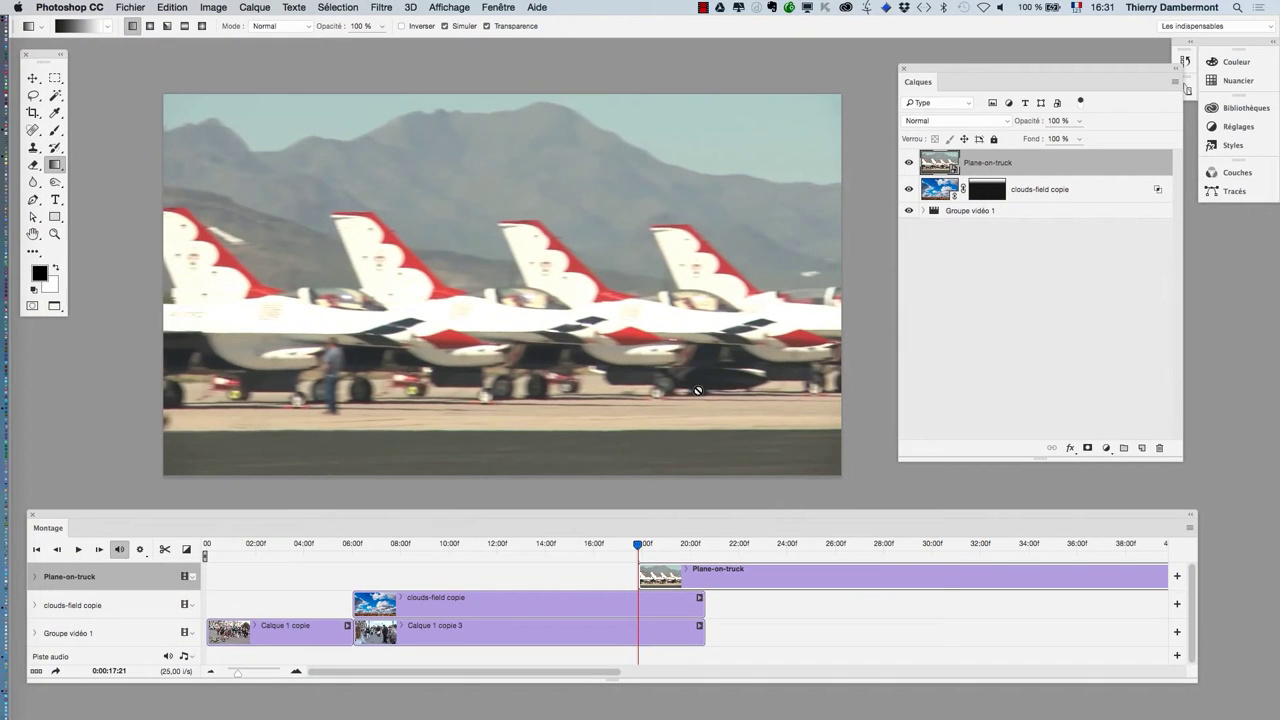
{"action": "left_click_drag", "start_coordinate": [800, 577], "coordinate": [300, 571]}
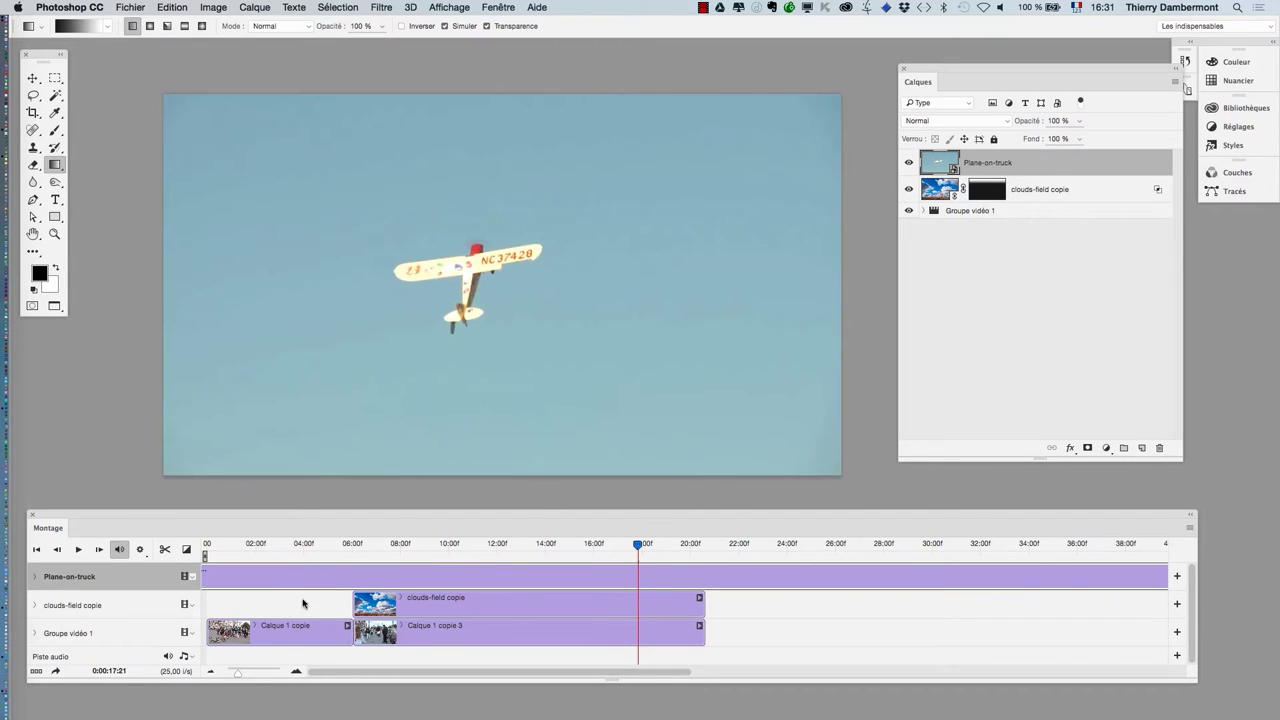
Step: Magnify the timeline and move the playhead to 09:13
{"action": "left_click", "coordinate": [235, 673]}
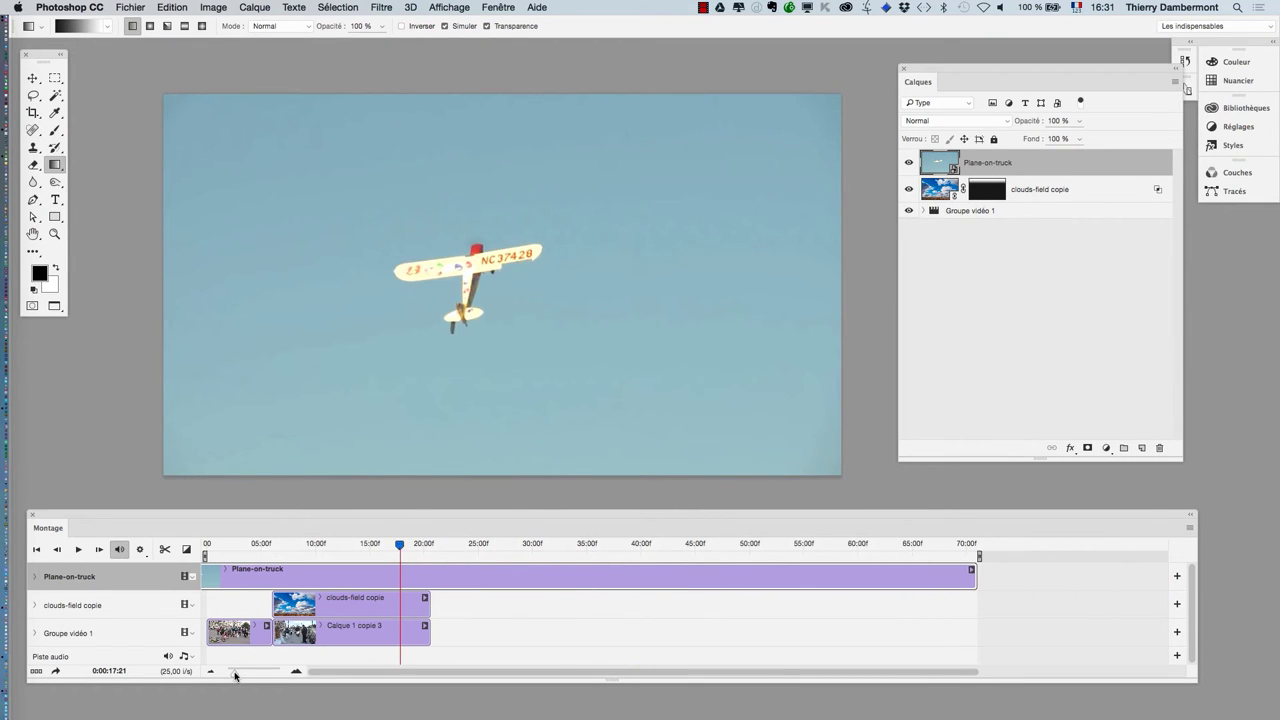
{"action": "left_click_drag", "start_coordinate": [235, 675], "coordinate": [241, 677]}
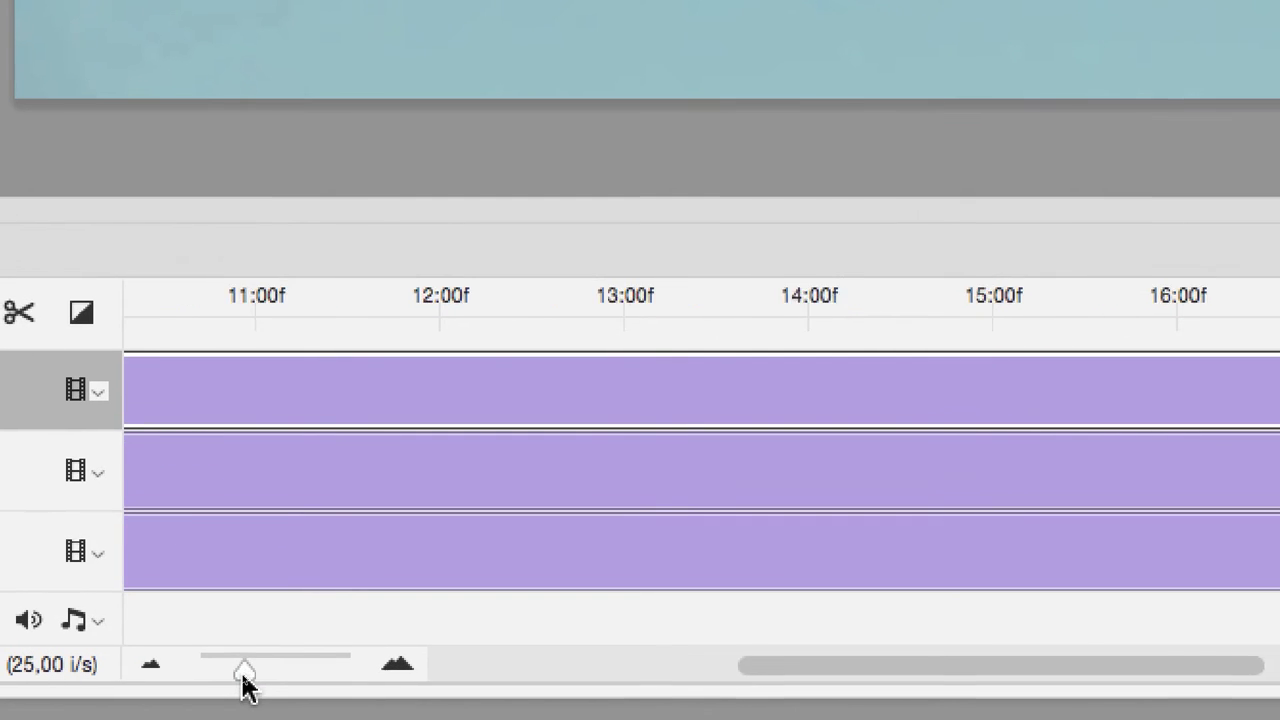
{"action": "left_click_drag", "start_coordinate": [245, 683], "coordinate": [235, 683]}
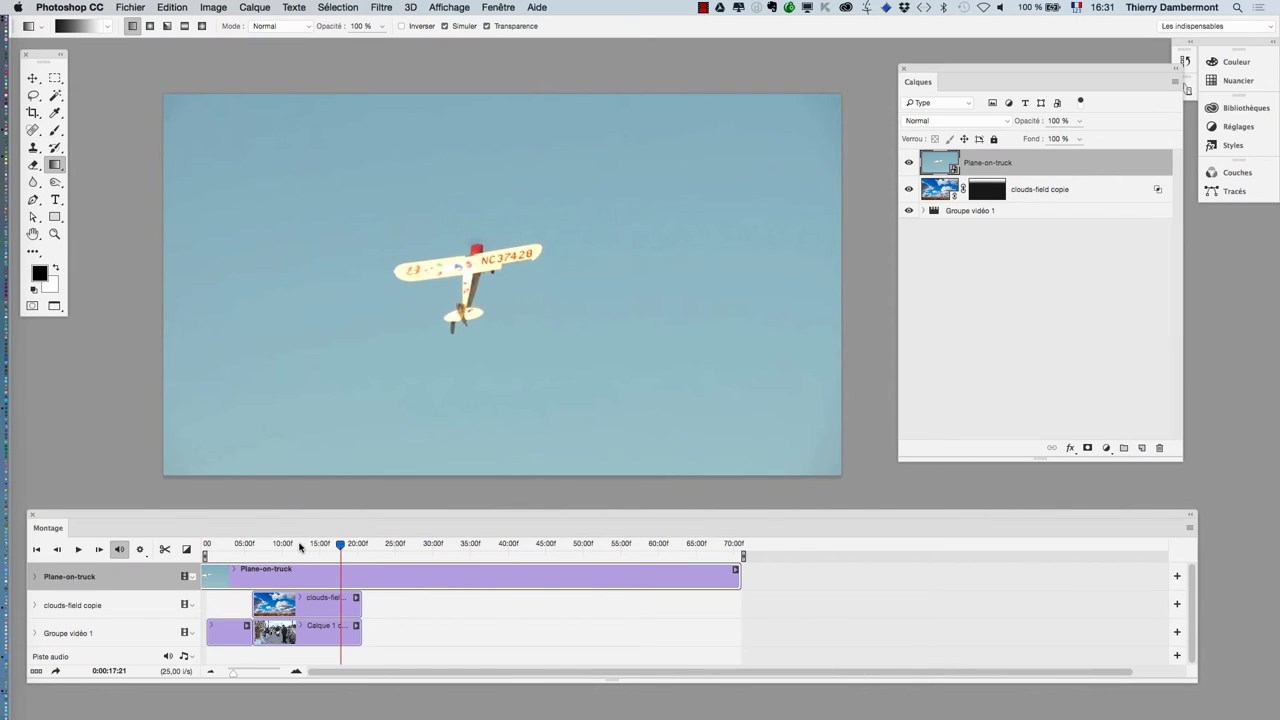
{"action": "left_click", "coordinate": [278, 545]}
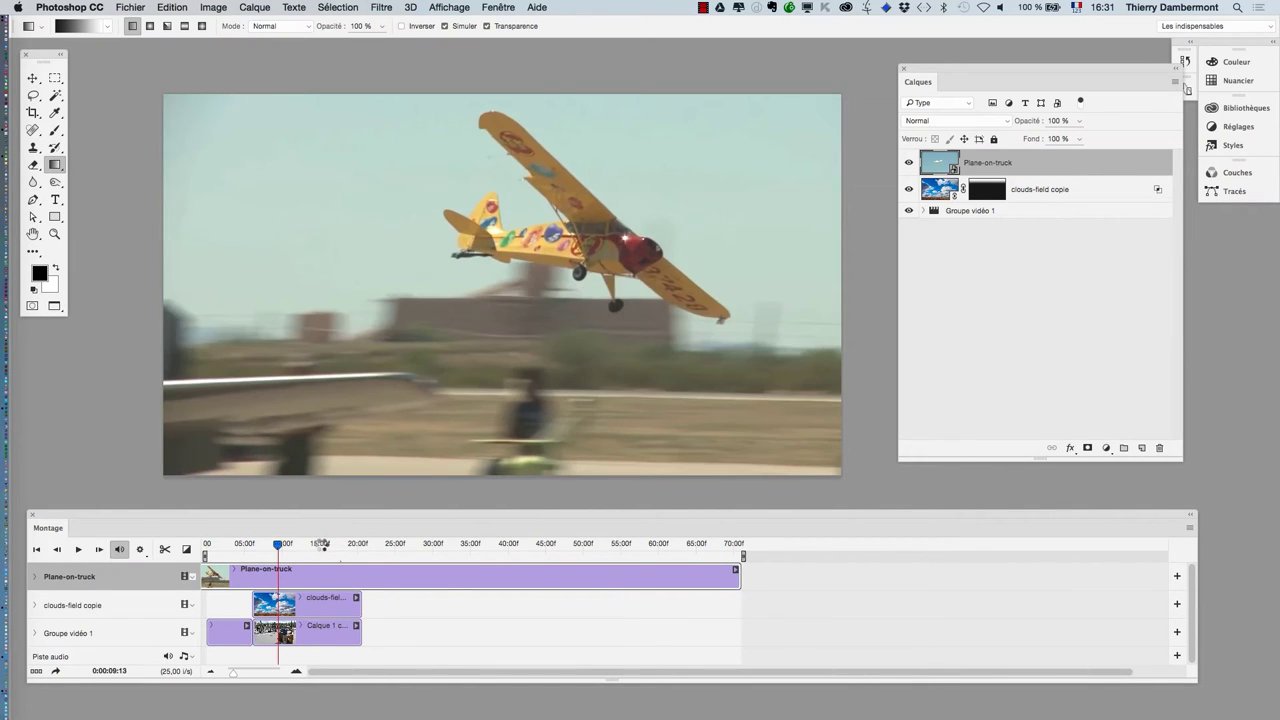
Step: Split the Plane-on-truck clip near 19 s and just after 39 s, then enlarge the timeline panel
{"action": "mouse_move", "coordinate": [320, 544]}
{"action": "left_mouse_down"}
{"action": "mouse_move", "coordinate": [480, 544]}
{"action": "mouse_move", "coordinate": [460, 544]}
{"action": "left_mouse_up"}
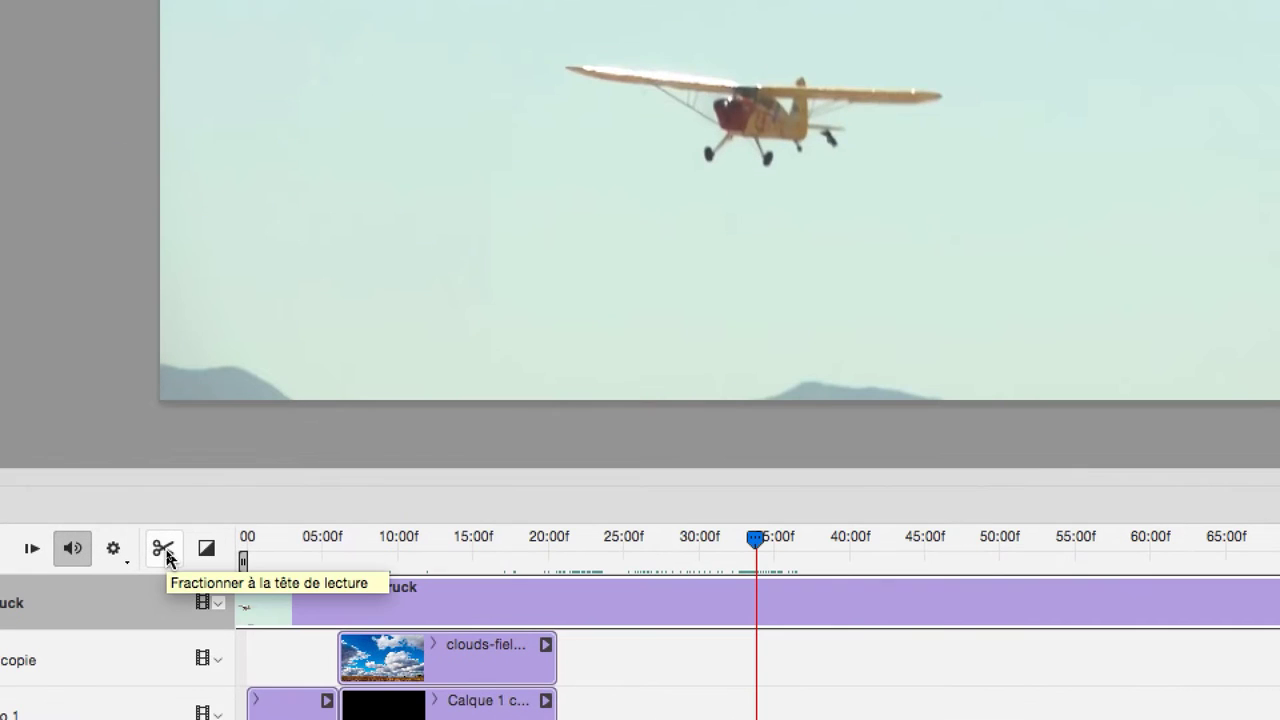
{"action": "left_click", "coordinate": [164, 550]}
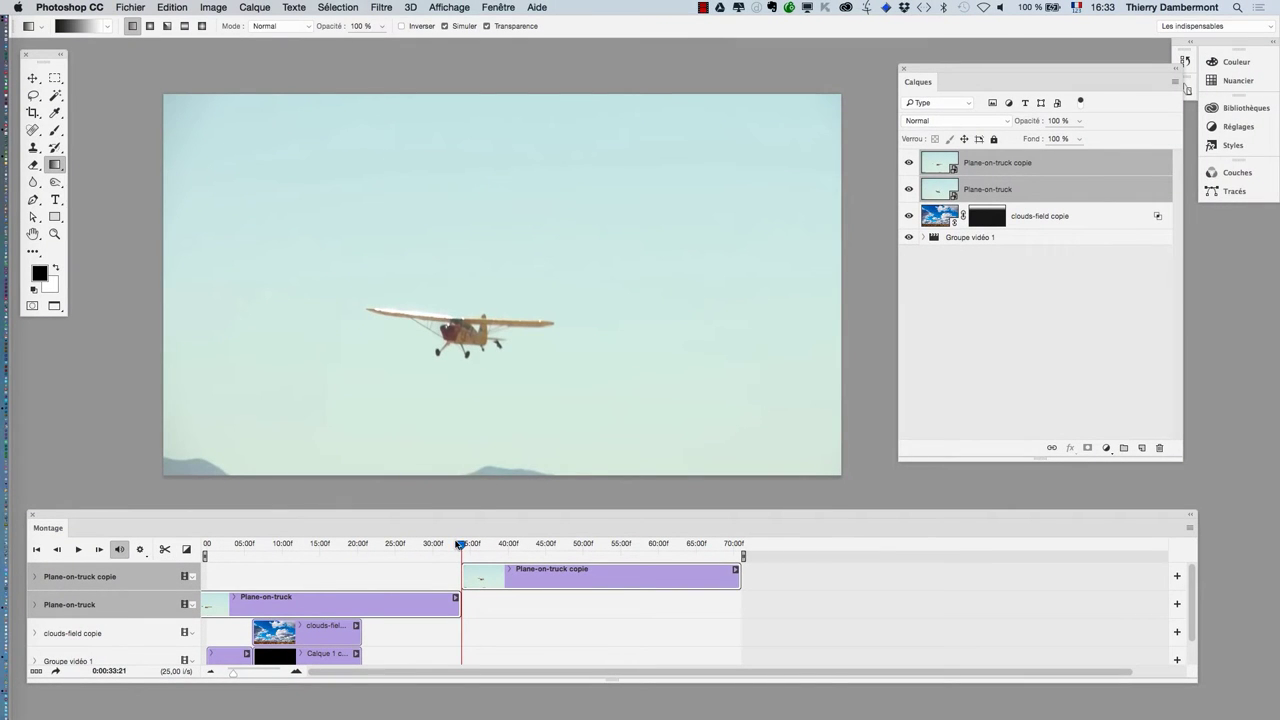
{"action": "left_click_drag", "start_coordinate": [461, 545], "coordinate": [500, 545]}
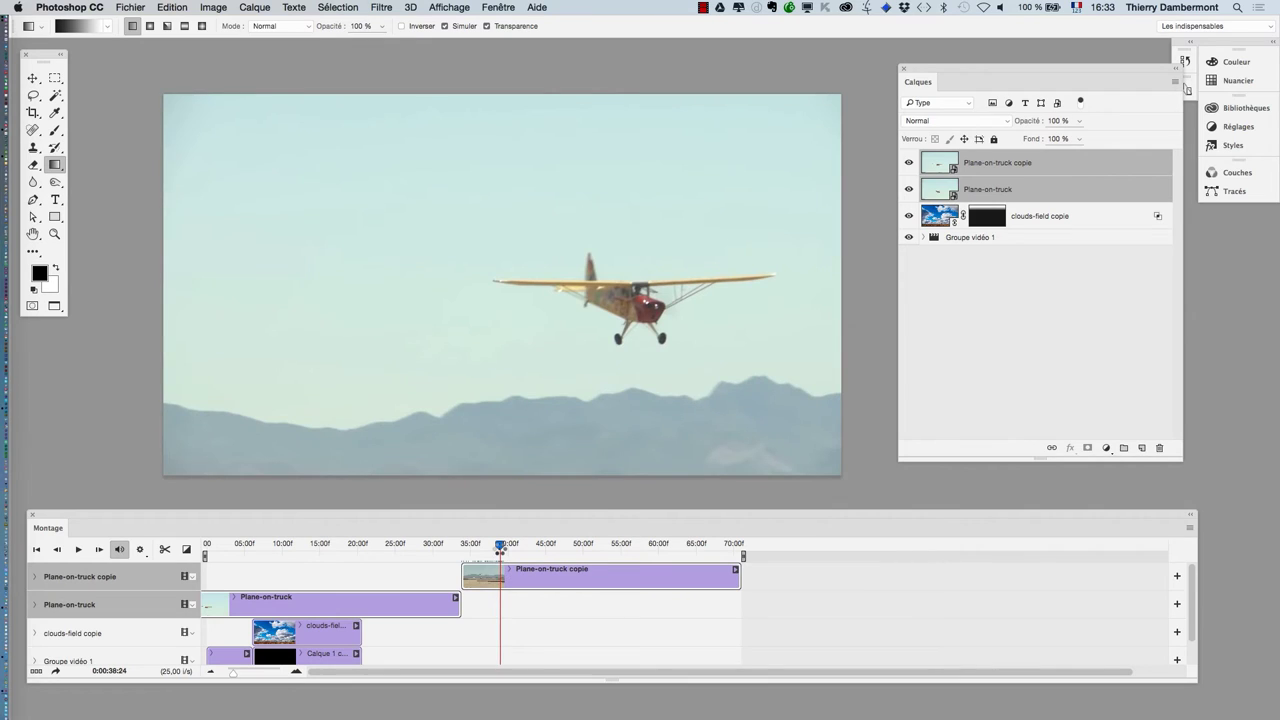
{"action": "left_click_drag", "start_coordinate": [500, 545], "coordinate": [500, 545]}
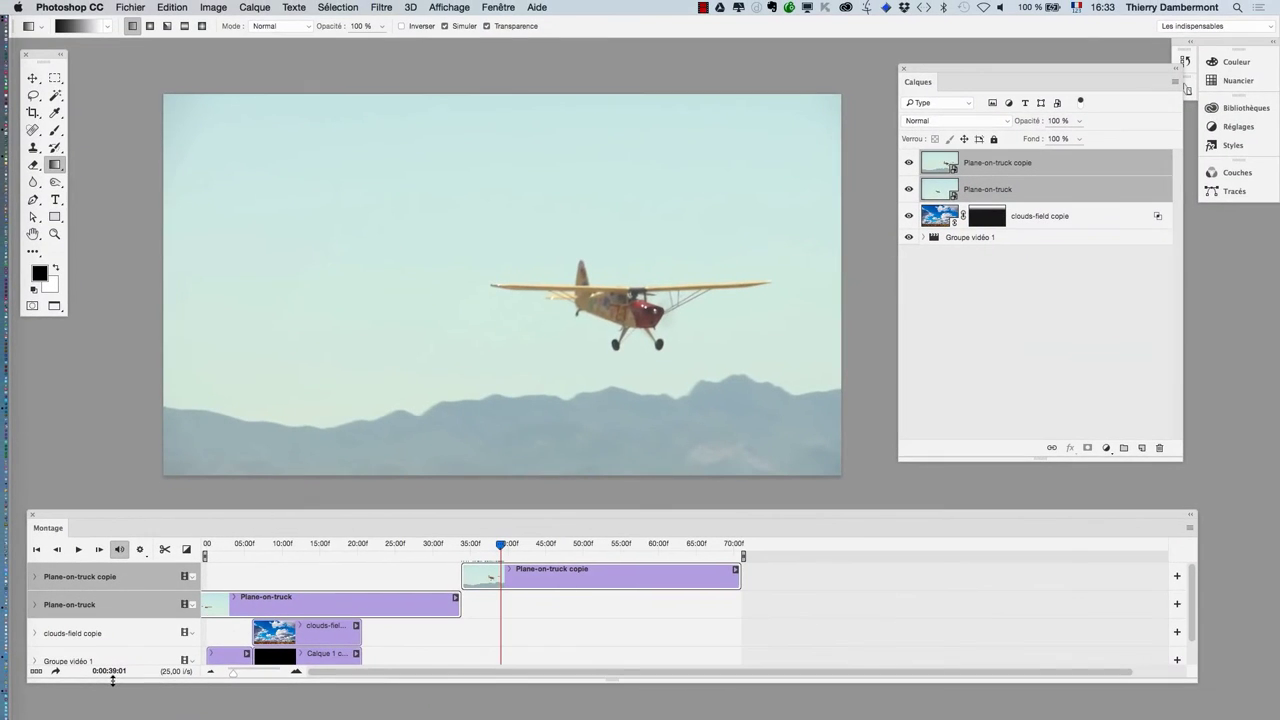
{"action": "left_click", "coordinate": [165, 550]}
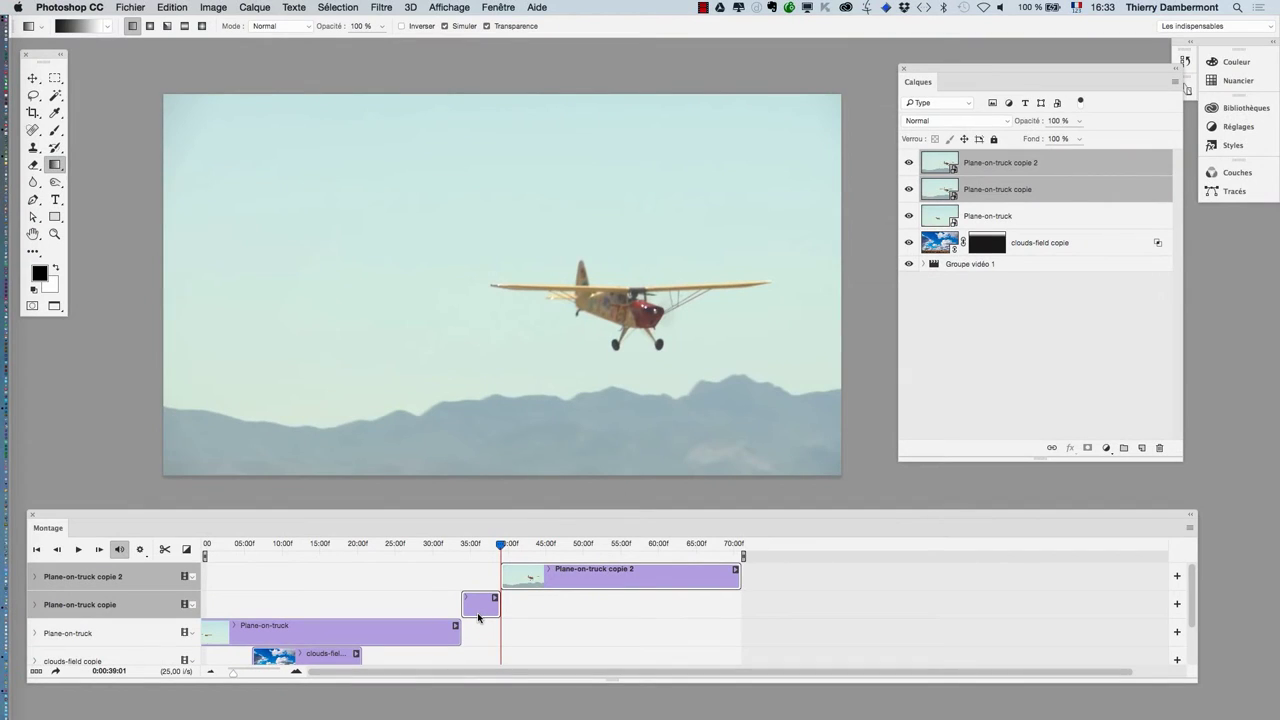
{"action": "left_click_drag", "start_coordinate": [573, 520], "coordinate": [573, 473]}
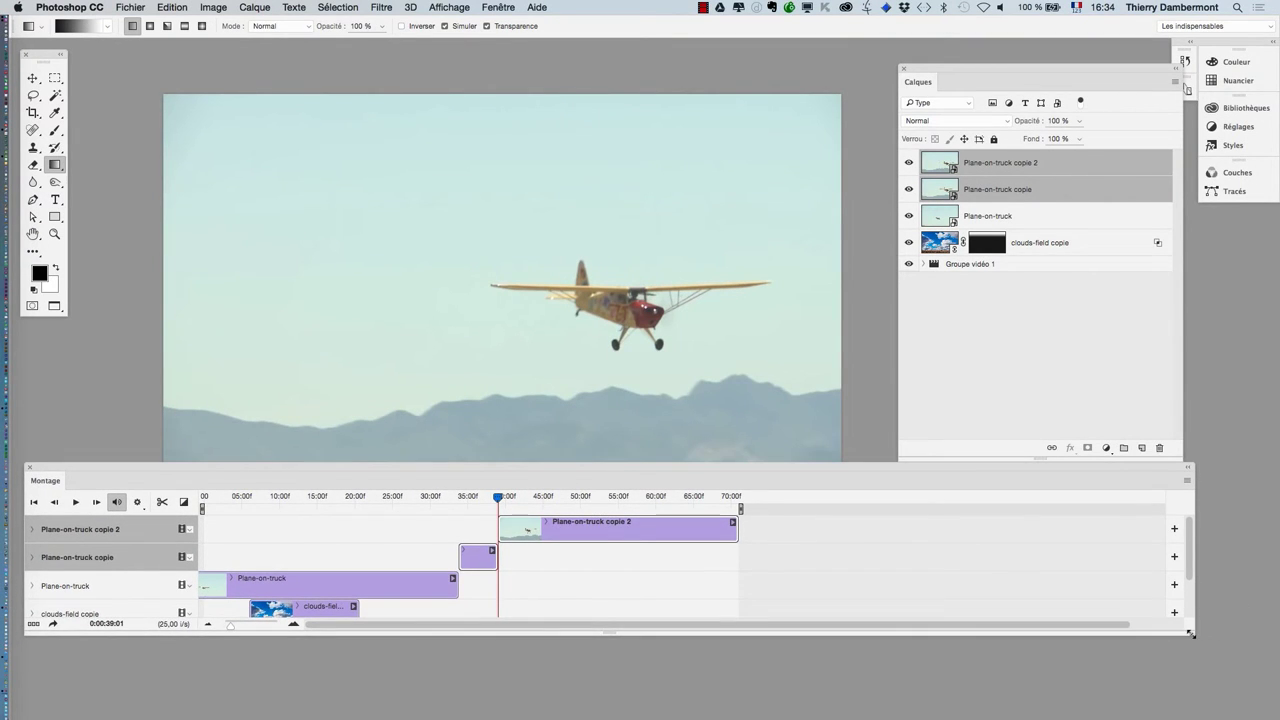
{"action": "left_click_drag", "start_coordinate": [1193, 633], "coordinate": [1198, 704]}
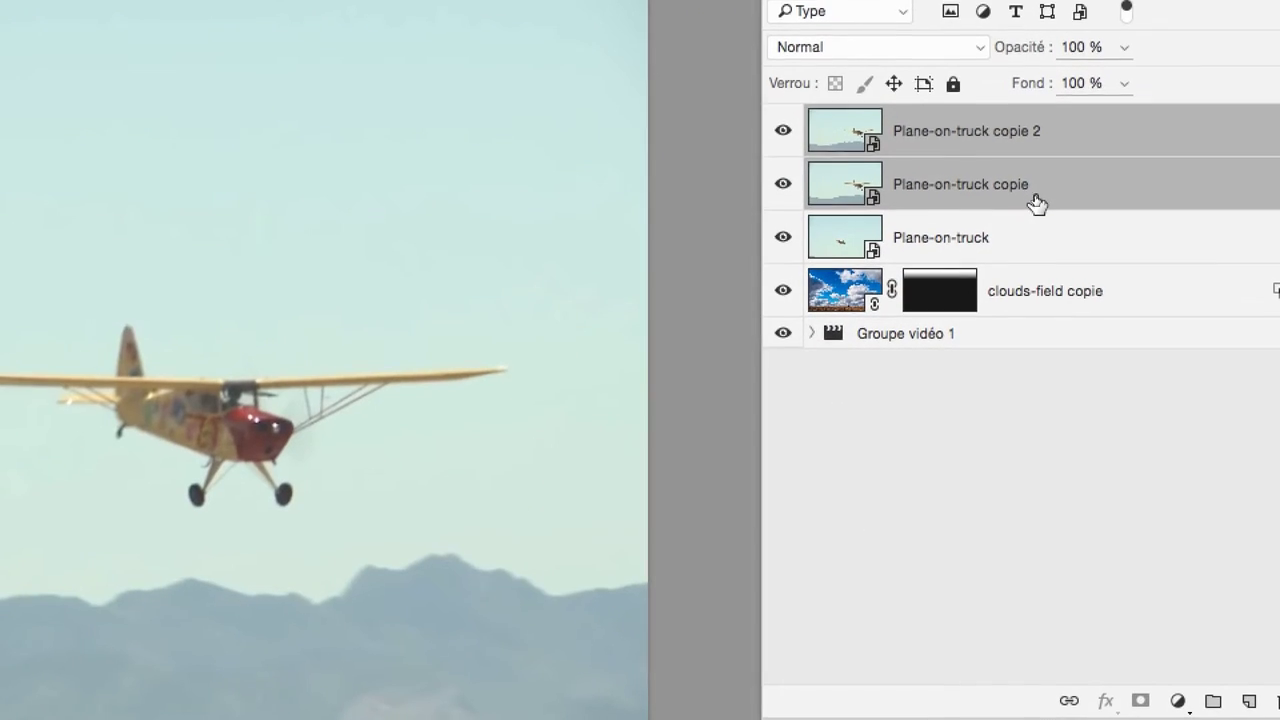
Step: Delete the original Plane-on-truck clip and the Plane-on-truck copie 2 clip
{"action": "left_click", "coordinate": [1037, 200]}
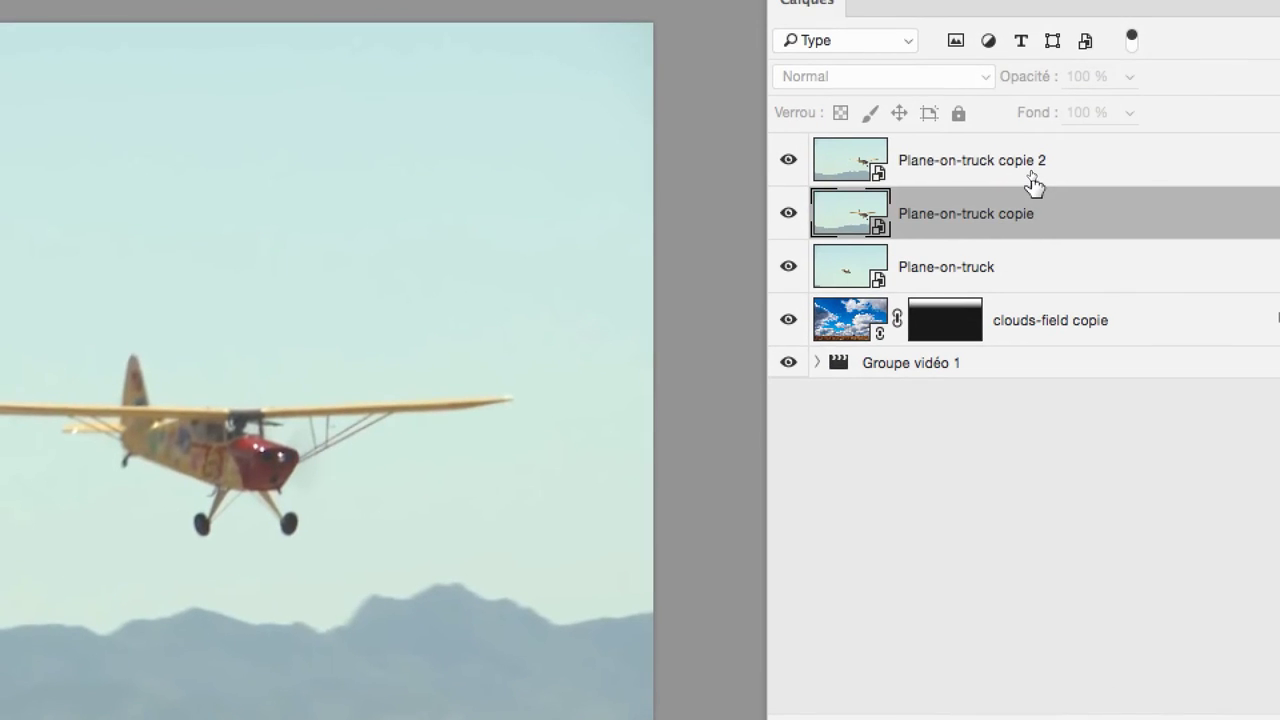
{"action": "left_click", "coordinate": [1030, 152]}
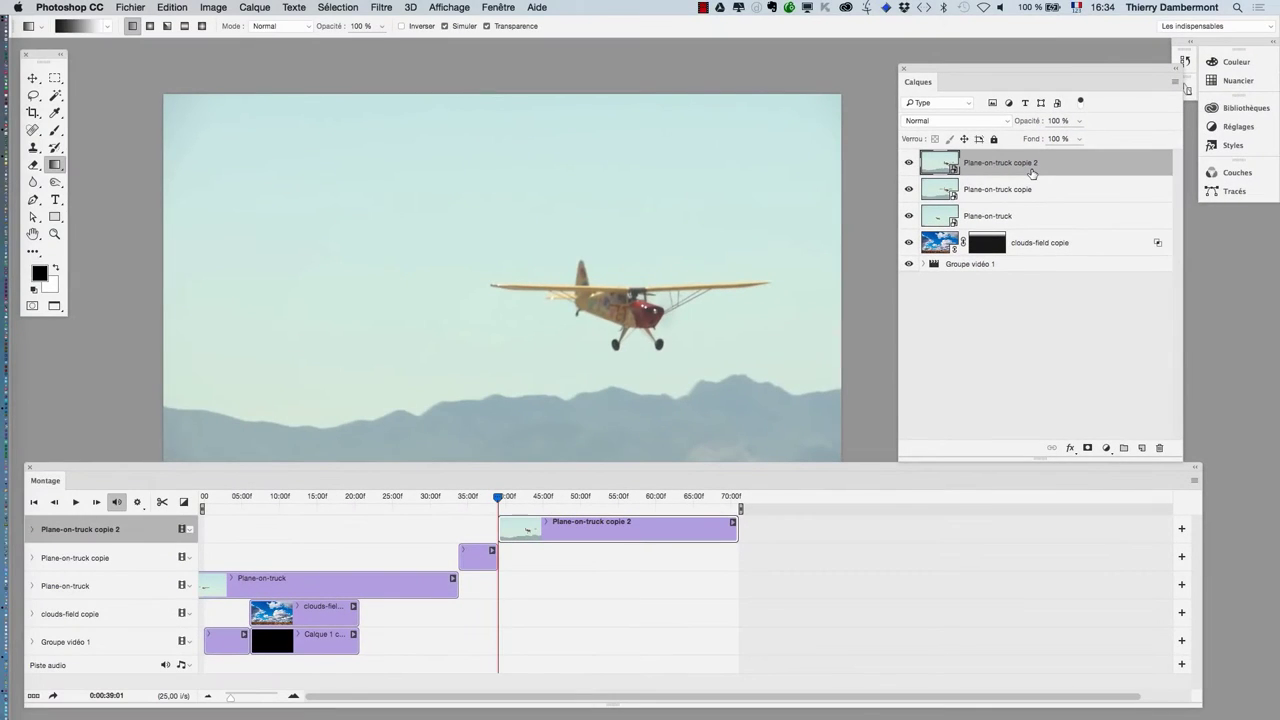
{"action": "left_click", "coordinate": [400, 590]}
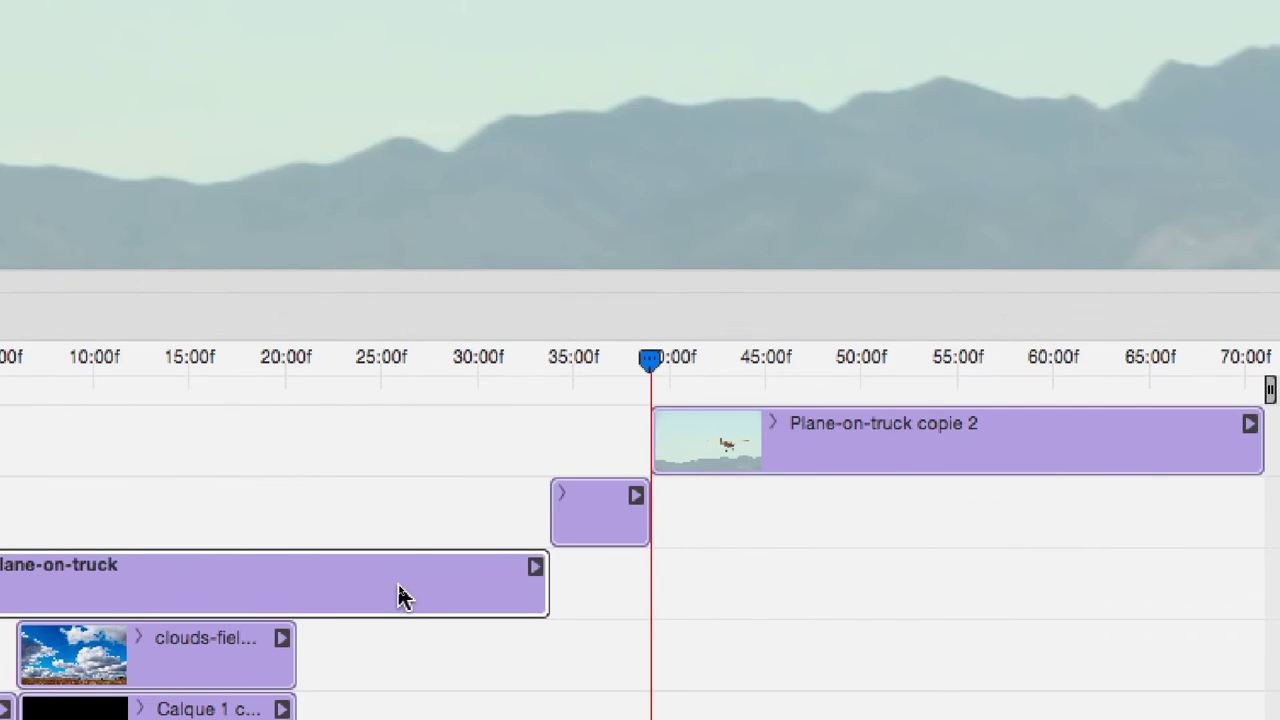
{"action": "key", "text": "Delete"}
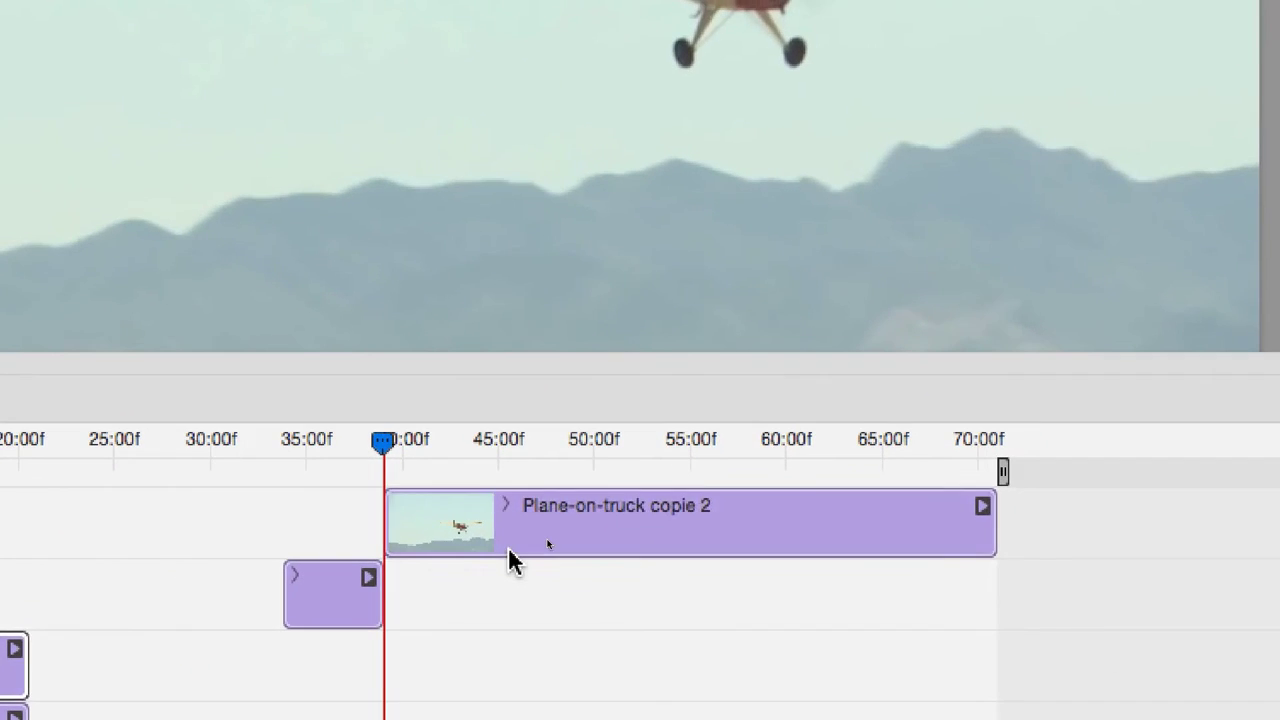
{"action": "left_click", "coordinate": [510, 548]}
{"action": "key", "text": "Delete"}
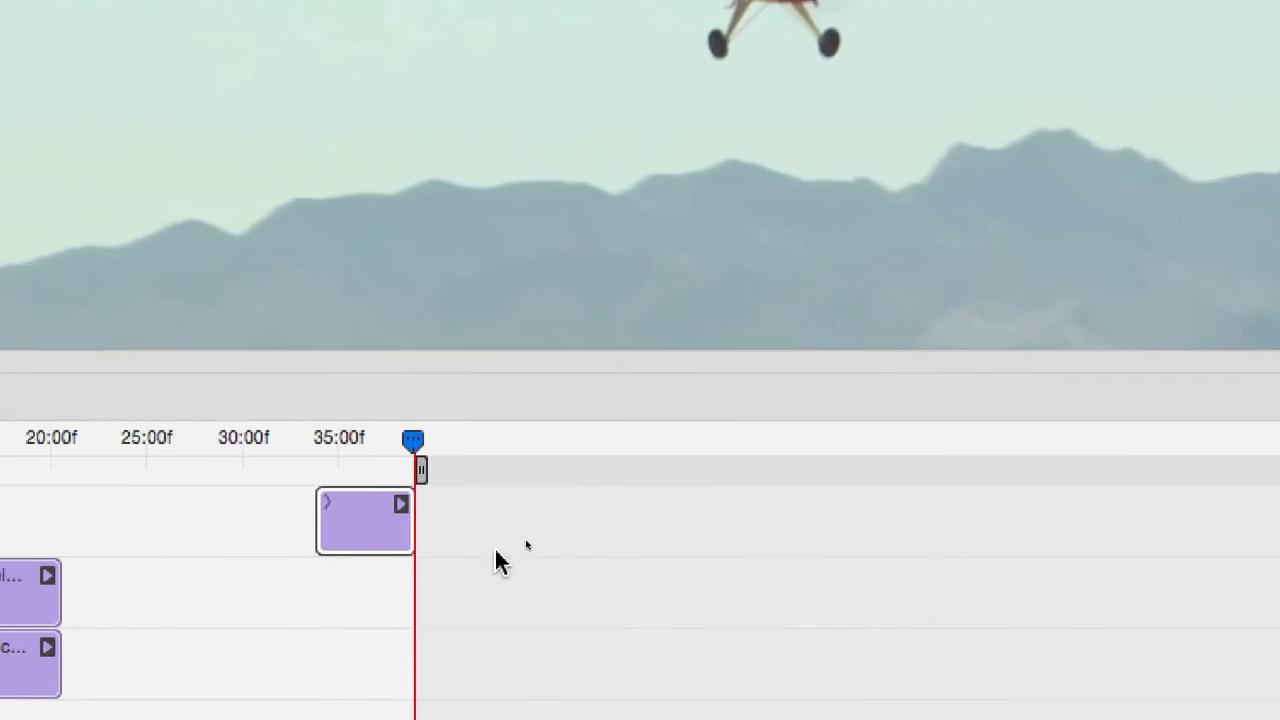
Step: Move the short Plane-on-truck copie clip earlier and shrink the timeline to show the full frame
{"action": "left_click", "coordinate": [352, 543]}
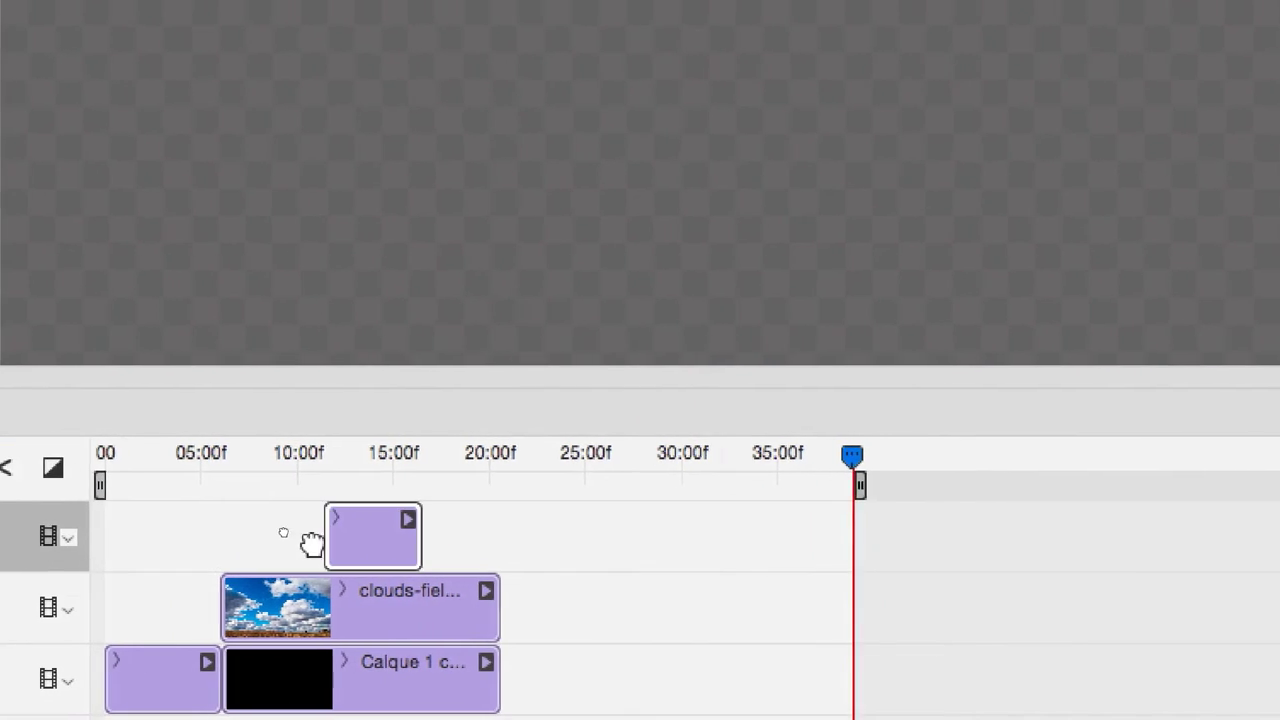
{"action": "left_click_drag", "start_coordinate": [352, 543], "coordinate": [184, 545]}
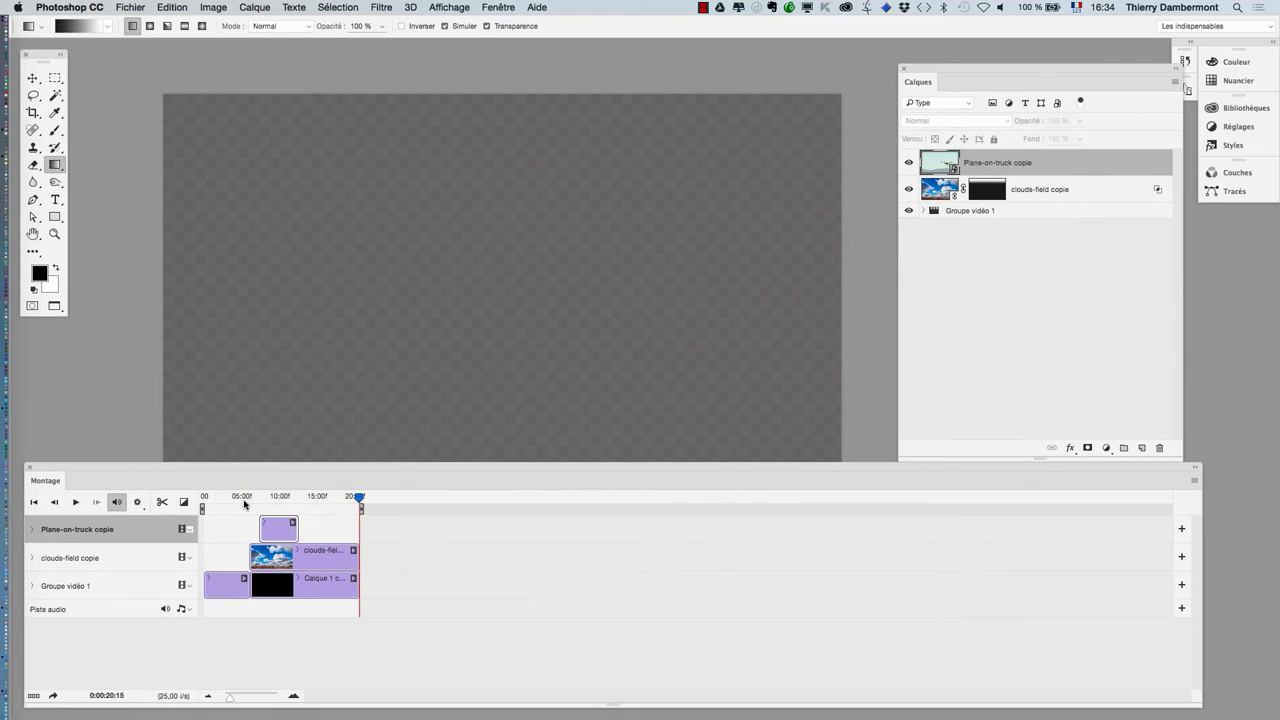
{"action": "mouse_move", "coordinate": [358, 497]}
{"action": "left_mouse_down"}
{"action": "mouse_move", "coordinate": [241, 505]}
{"action": "mouse_move", "coordinate": [272, 507]}
{"action": "left_mouse_up"}
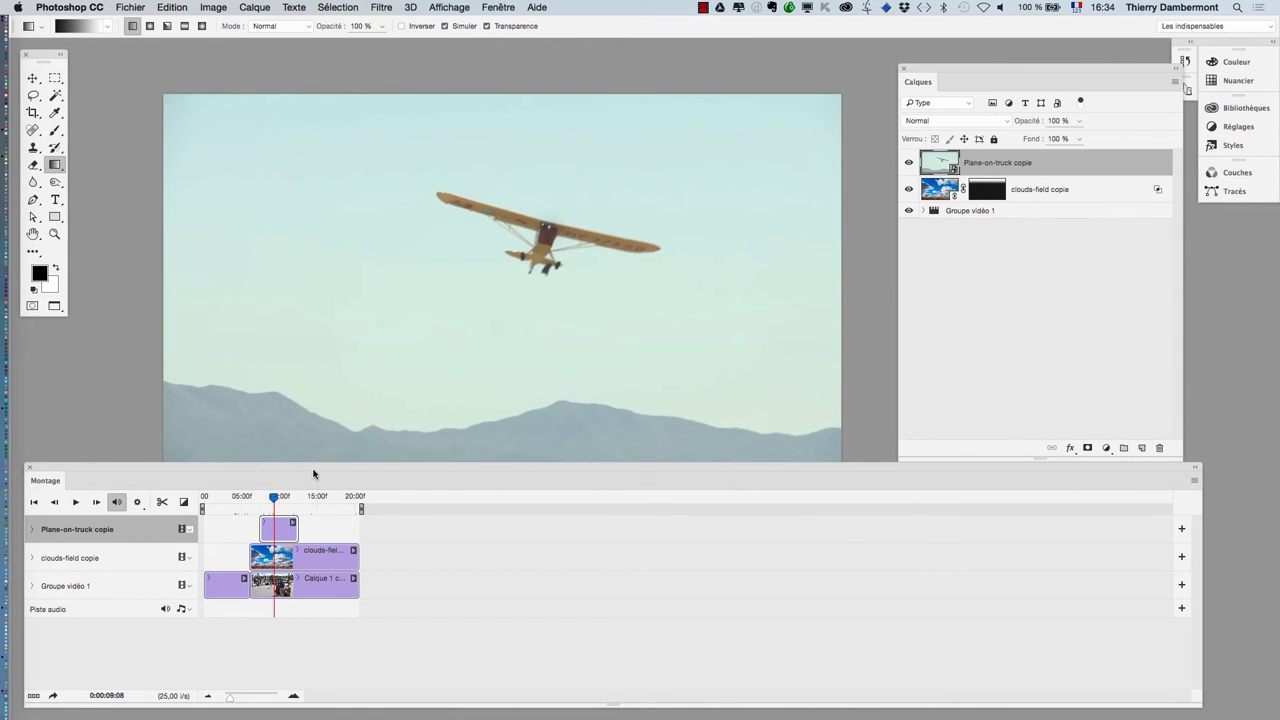
{"action": "left_click_drag", "start_coordinate": [311, 469], "coordinate": [311, 506]}
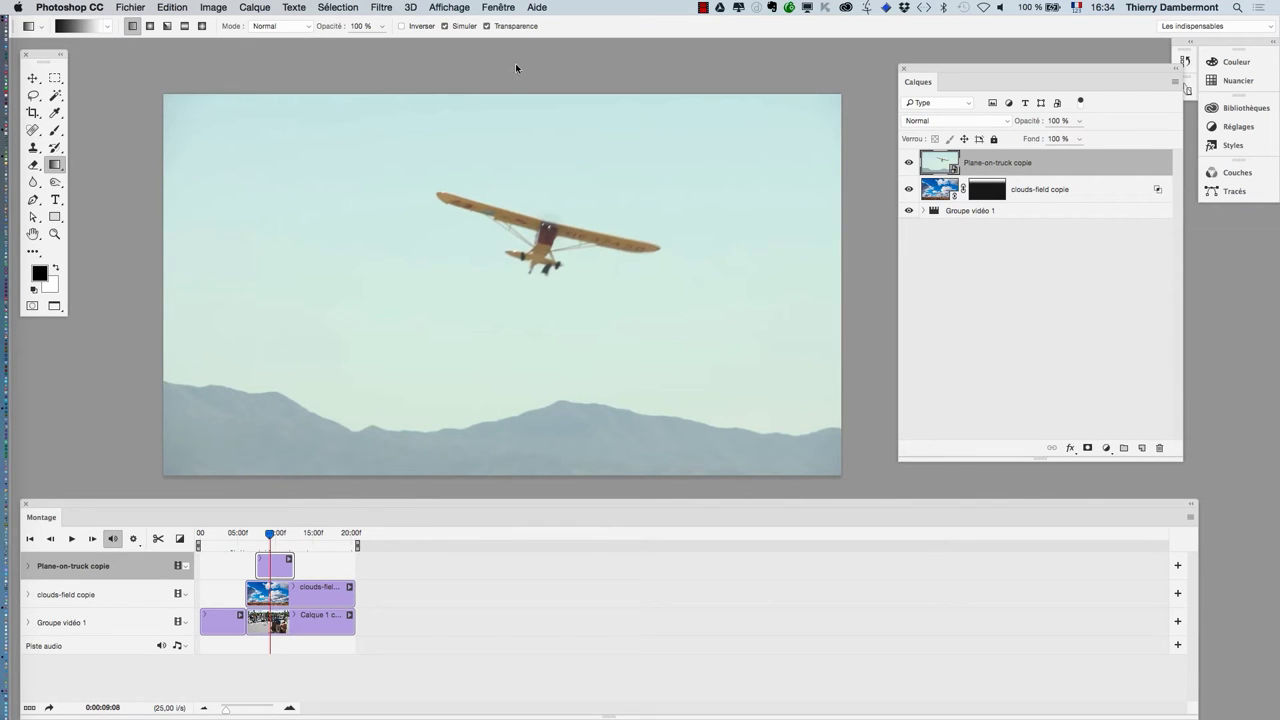
Step: Show the Couches panel from the Fenêtre menu and float it beside the image
{"action": "left_click", "coordinate": [496, 7]}
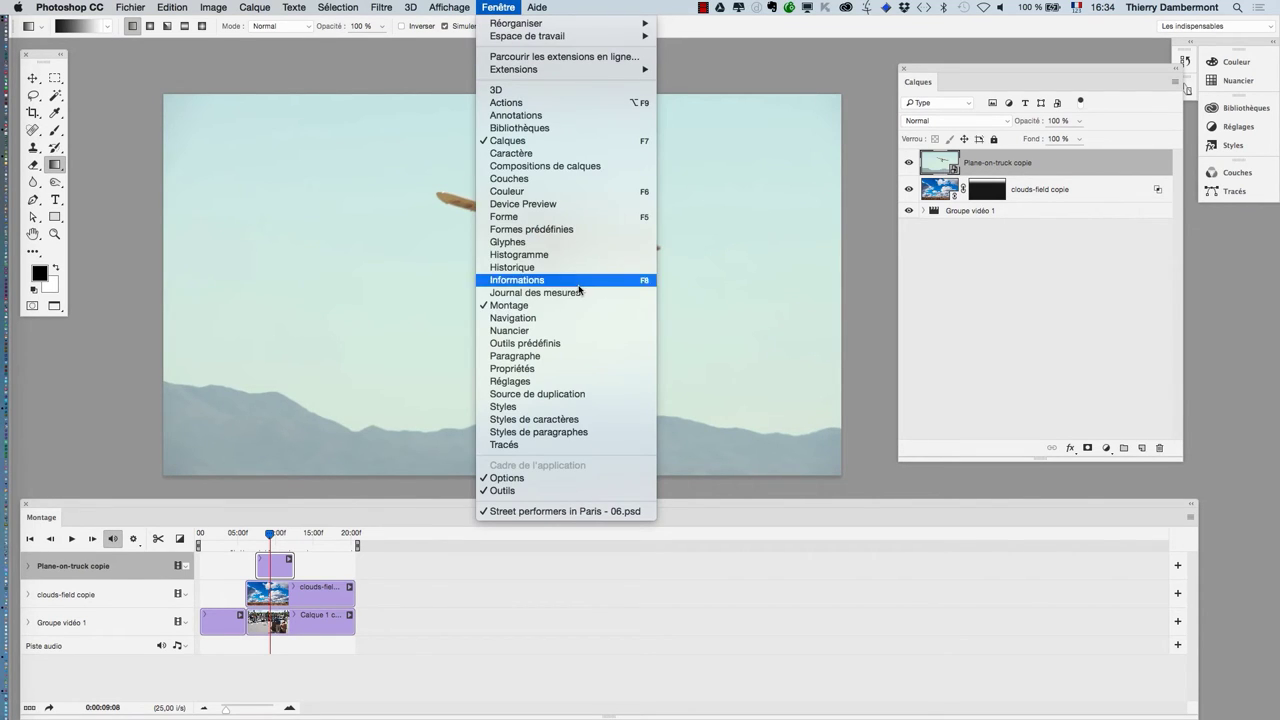
{"action": "left_click", "coordinate": [646, 228]}
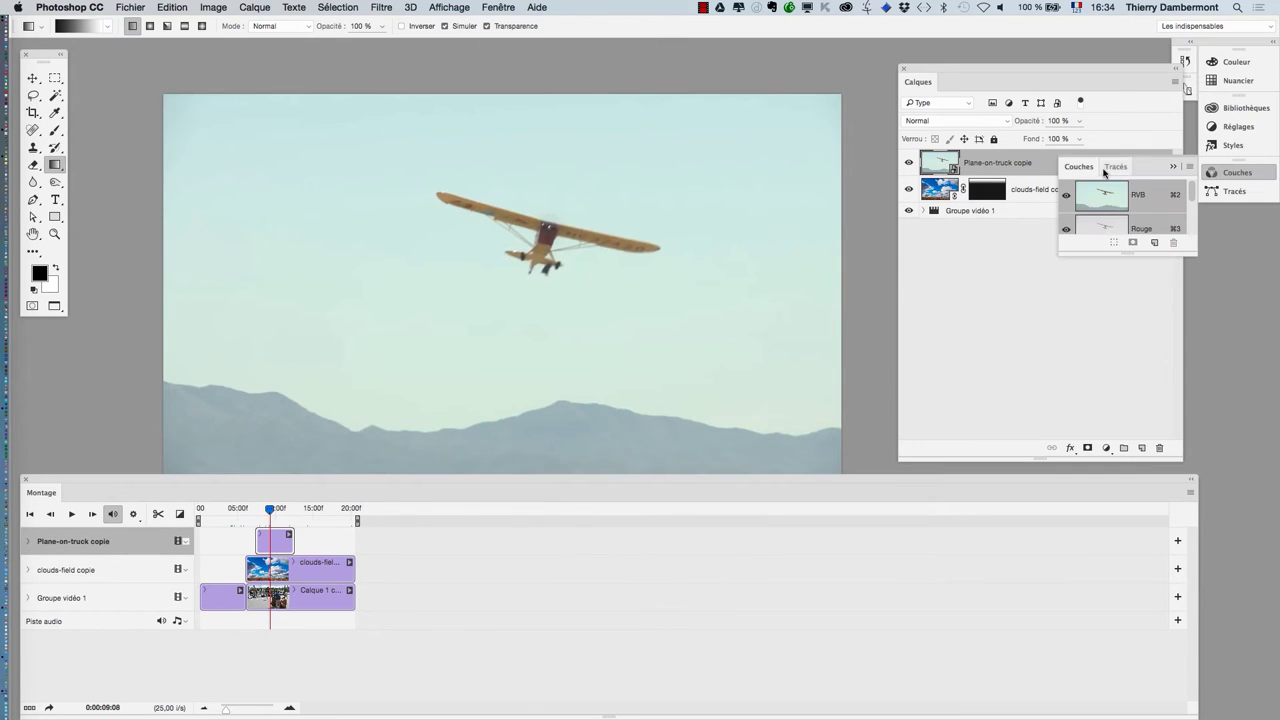
{"action": "mouse_move", "coordinate": [1110, 166]}
{"action": "left_mouse_down"}
{"action": "mouse_move", "coordinate": [830, 162]}
{"action": "mouse_move", "coordinate": [828, 375]}
{"action": "left_mouse_up"}
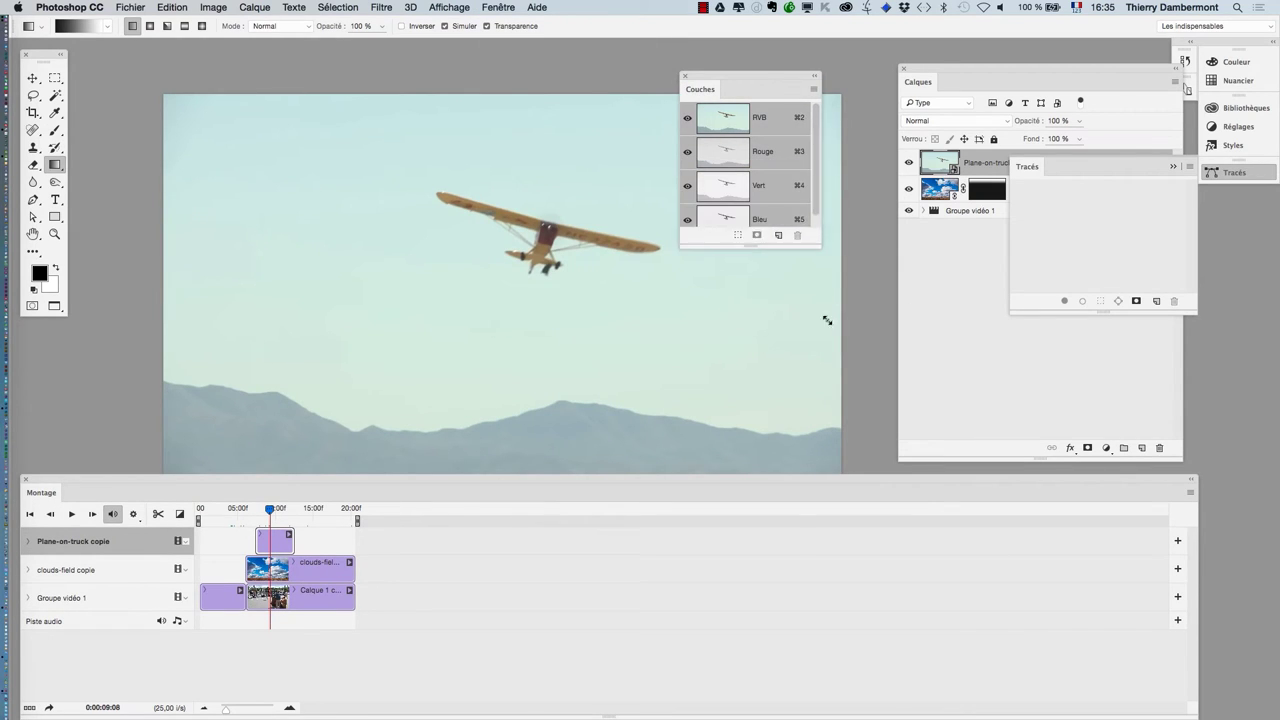
{"action": "left_click_drag", "start_coordinate": [764, 76], "coordinate": [873, 78]}
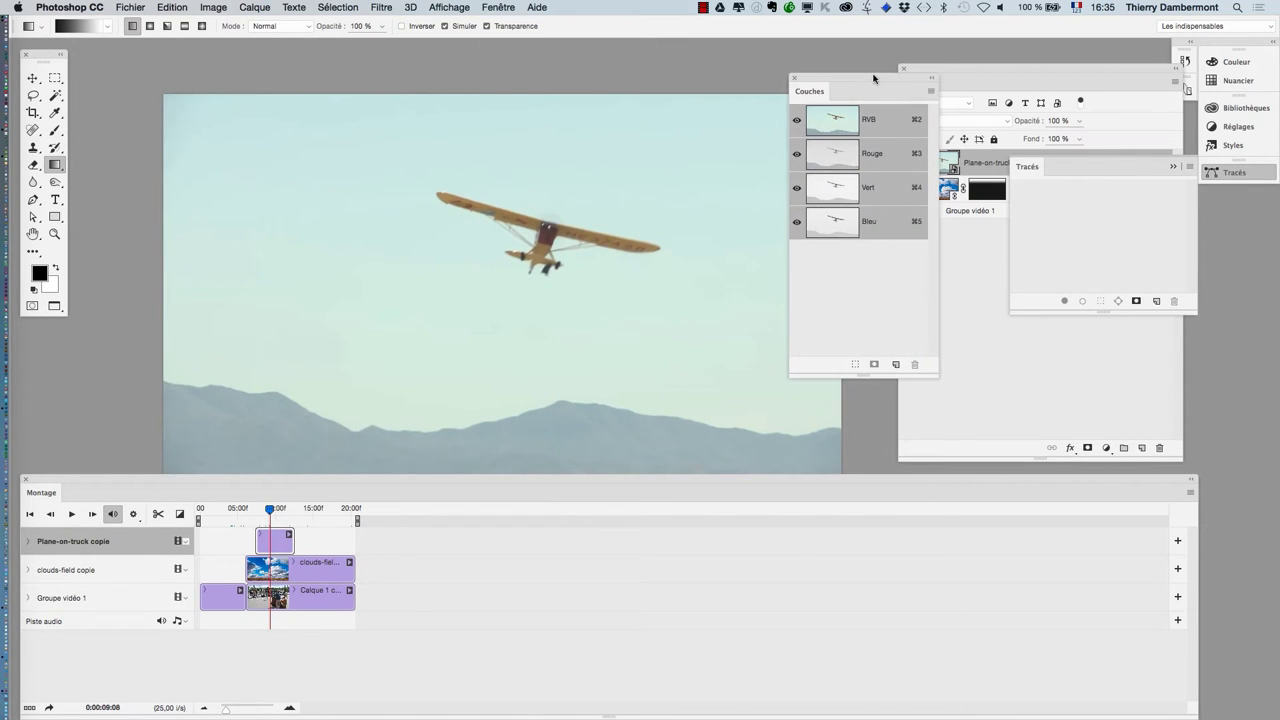
Step: Inspect the plane clip's Rouge, Vert and Bleu channels one at a time
{"action": "left_click", "coordinate": [875, 165]}
{"action": "left_click", "coordinate": [878, 188]}
{"action": "left_click", "coordinate": [882, 218]}
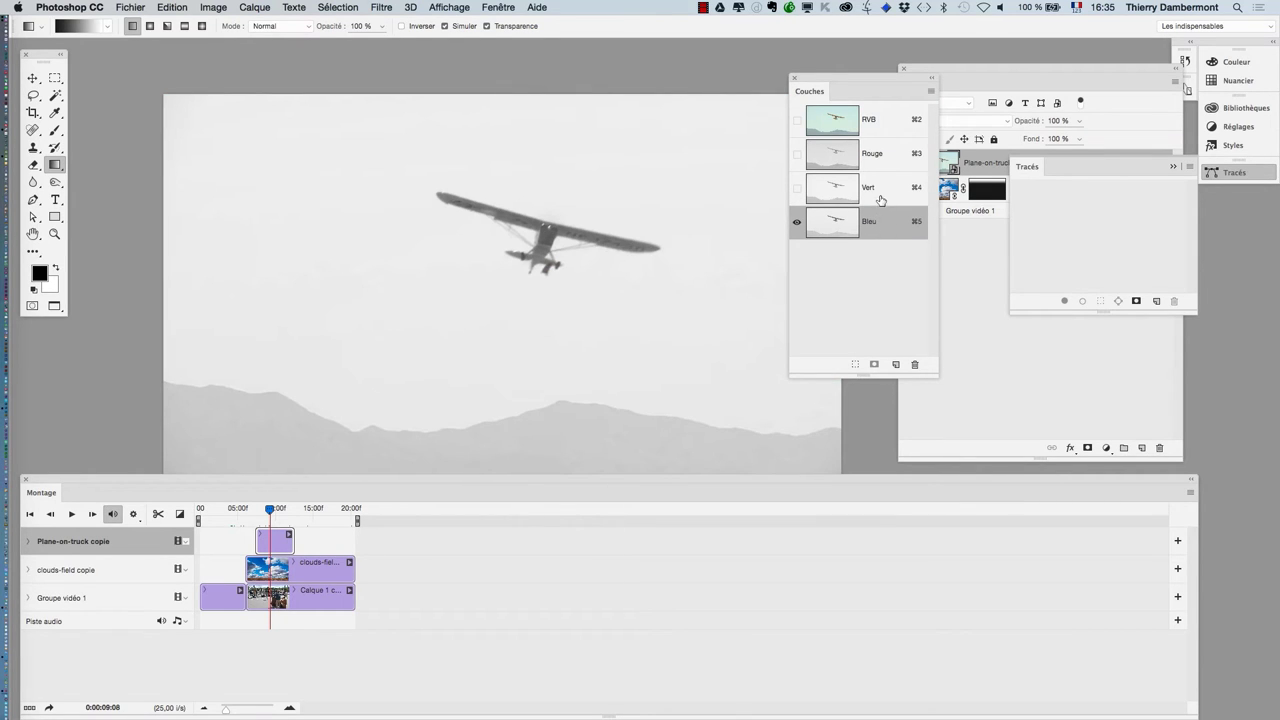
{"action": "left_click", "coordinate": [882, 198]}
{"action": "left_click", "coordinate": [882, 162]}
{"action": "left_click", "coordinate": [882, 130]}
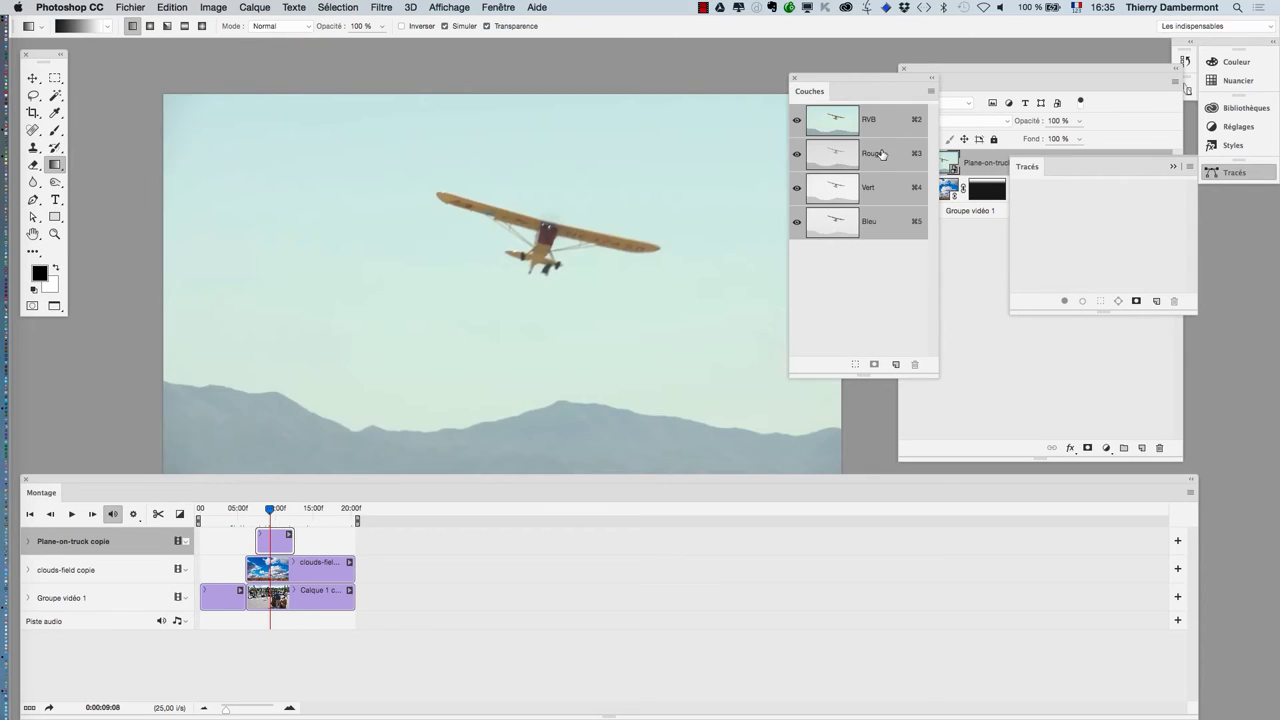
{"action": "left_click", "coordinate": [880, 165]}
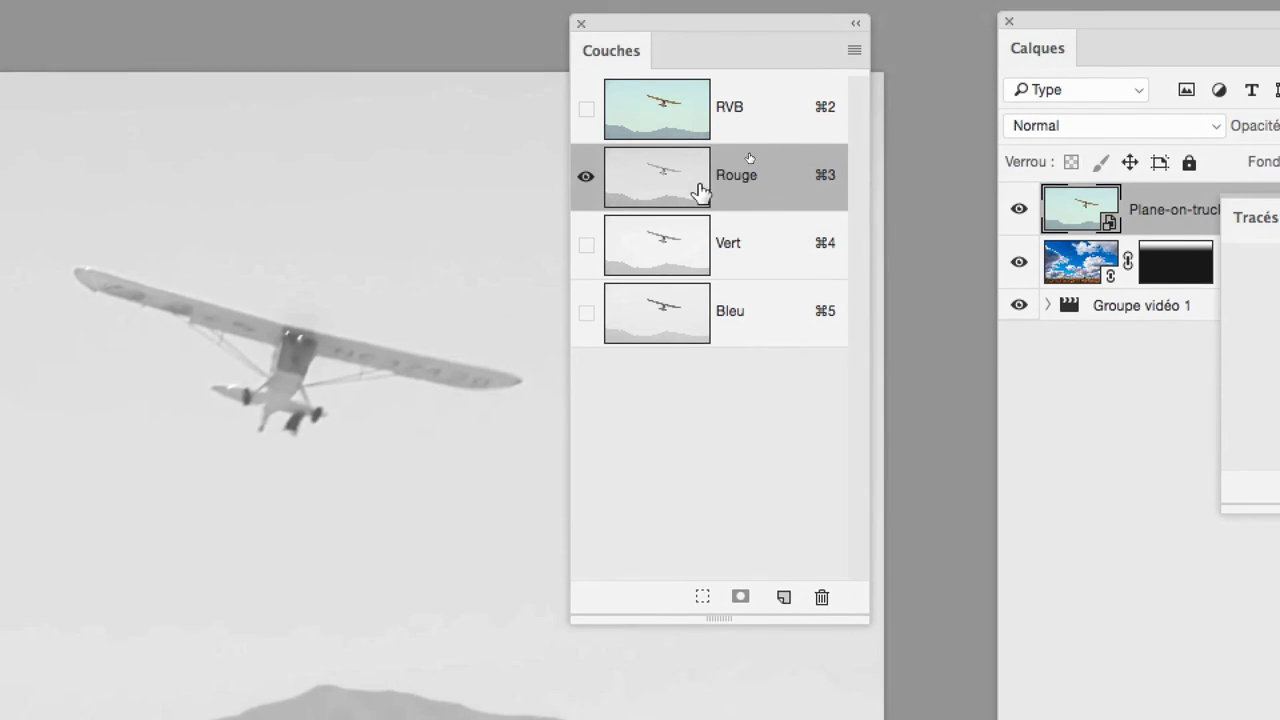
Step: Recheck Vert and Bleu, return to RVB, and tuck the channels panel beside the layers
{"action": "left_click", "coordinate": [700, 212]}
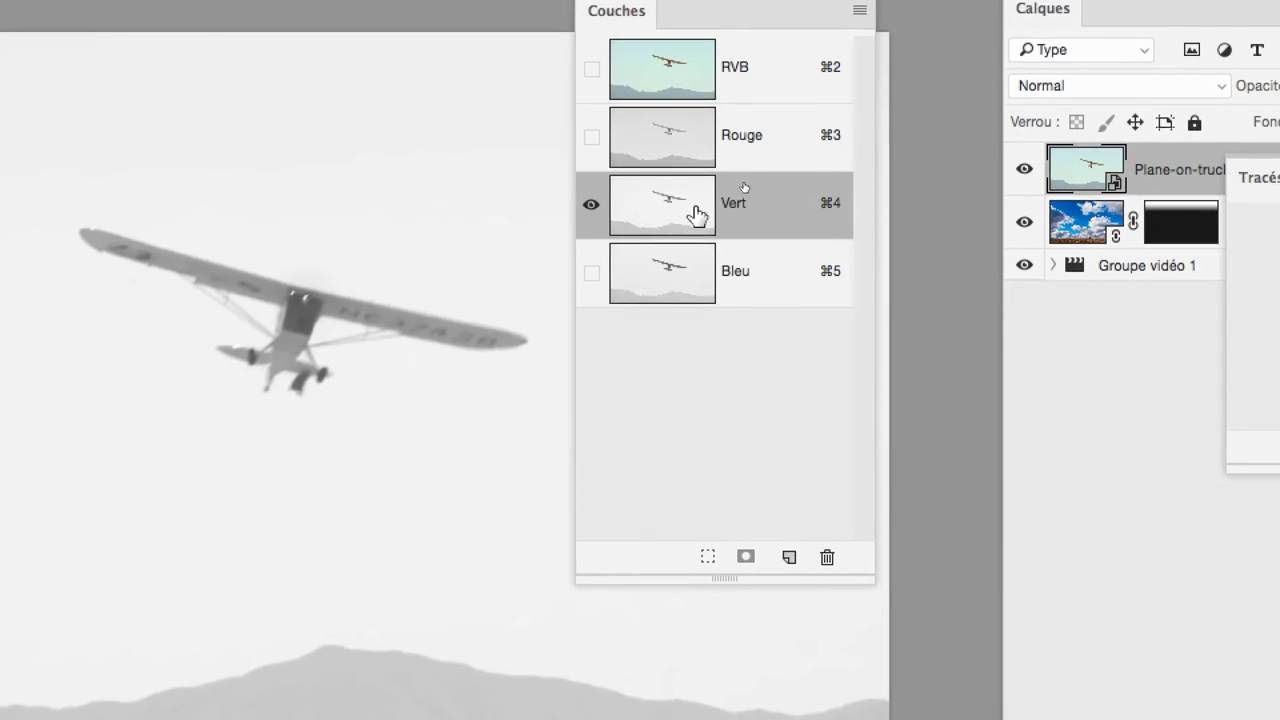
{"action": "left_click", "coordinate": [685, 264]}
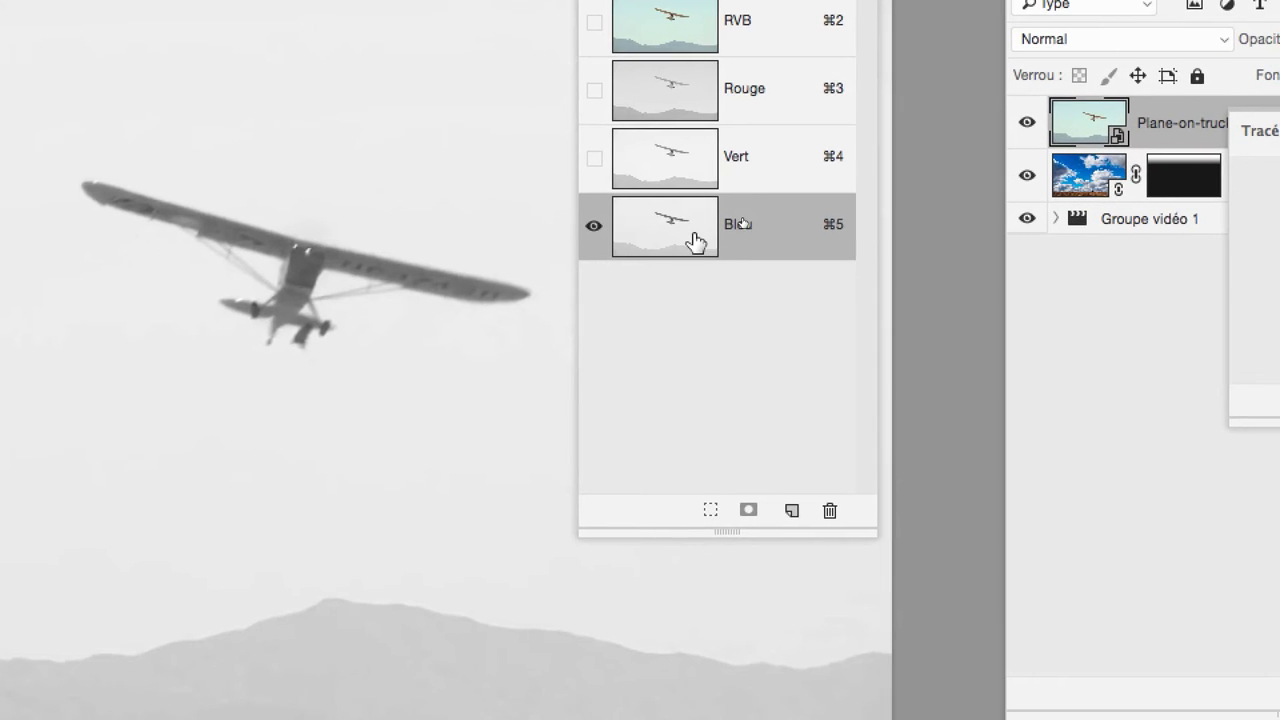
{"action": "left_click", "coordinate": [698, 168]}
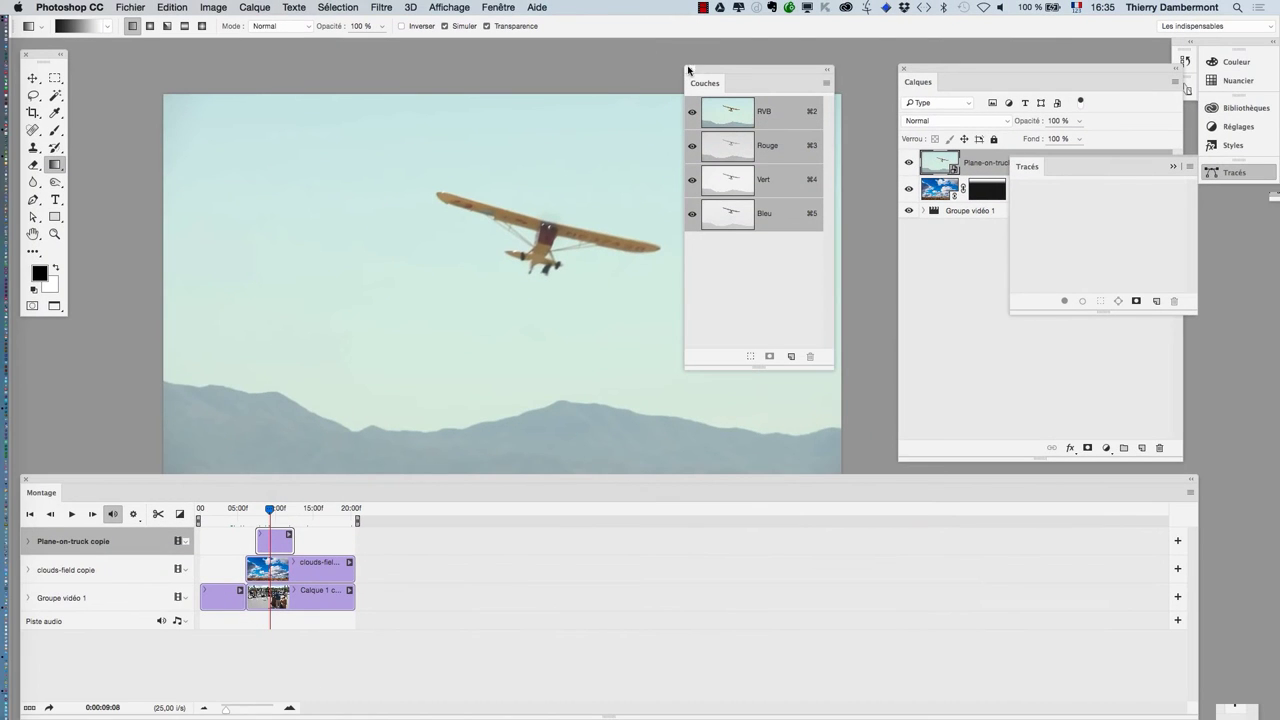
{"action": "left_click_drag", "start_coordinate": [715, 73], "coordinate": [885, 267]}
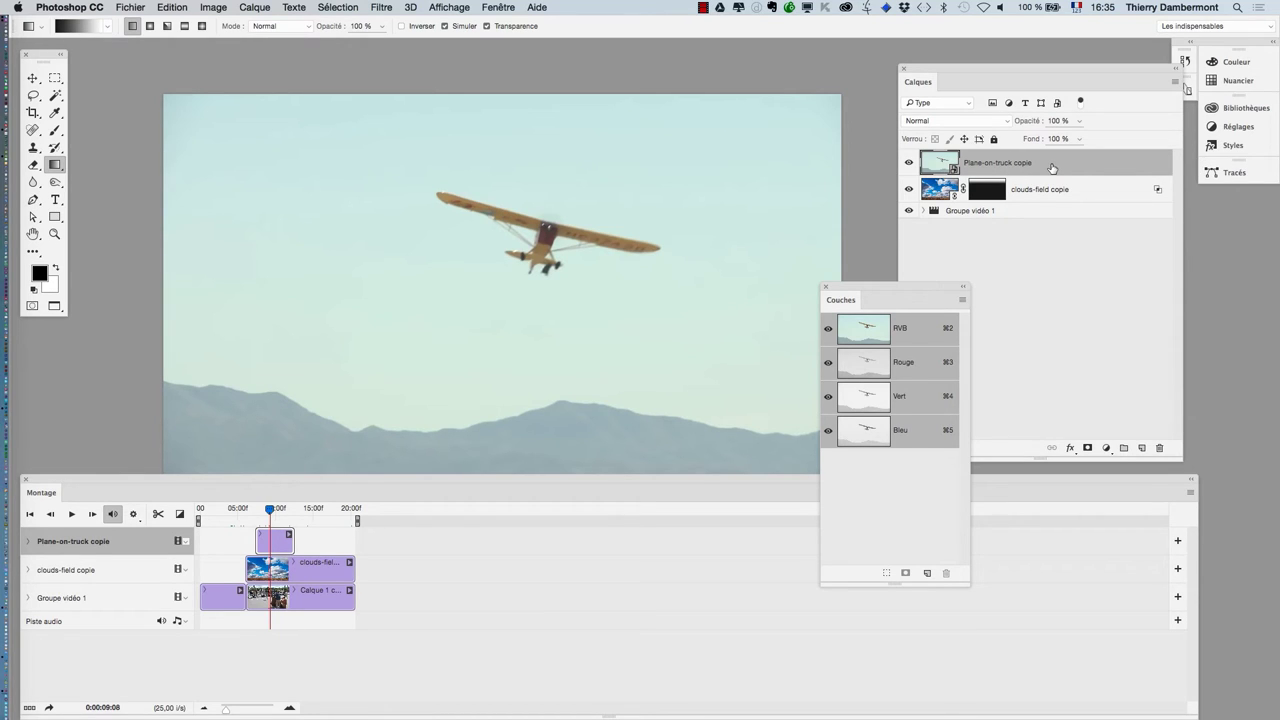
{"action": "left_click", "coordinate": [1006, 164]}
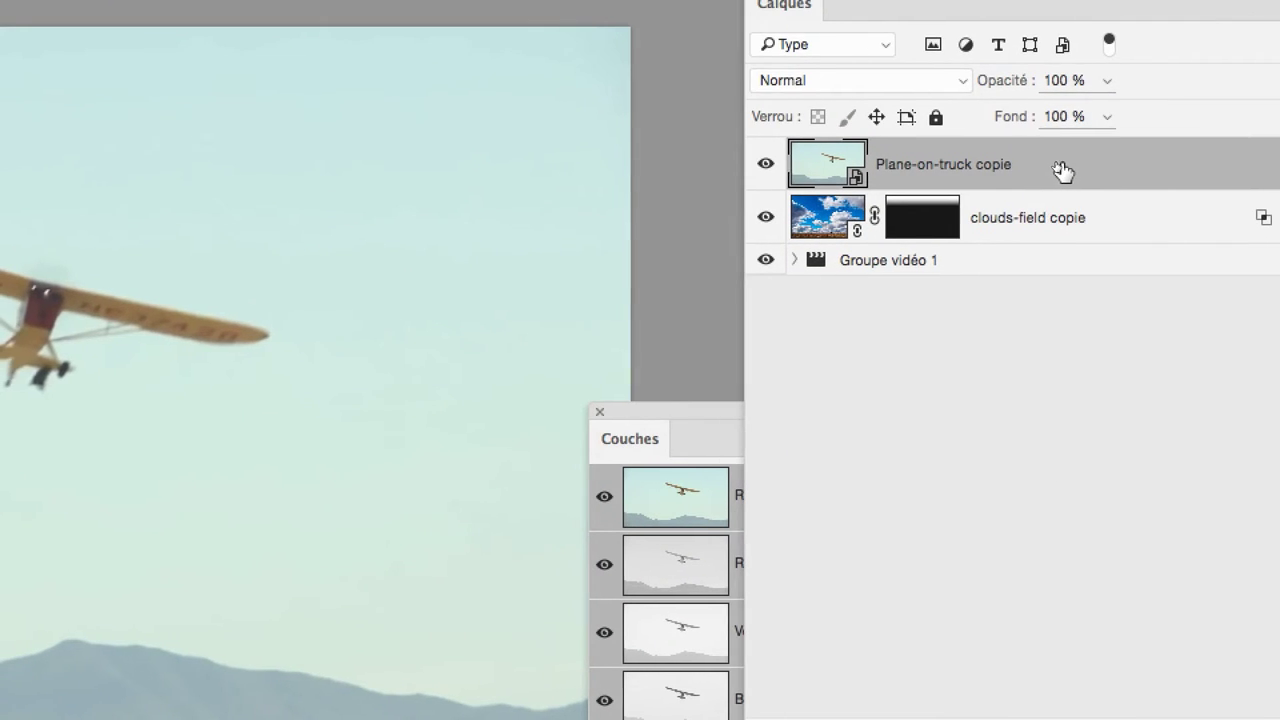
Step: Set Plane-on-truck copie's blending to compare on Bleu, splitting Ce calque's white slider to 120/192
{"action": "double_click", "coordinate": [1062, 170]}
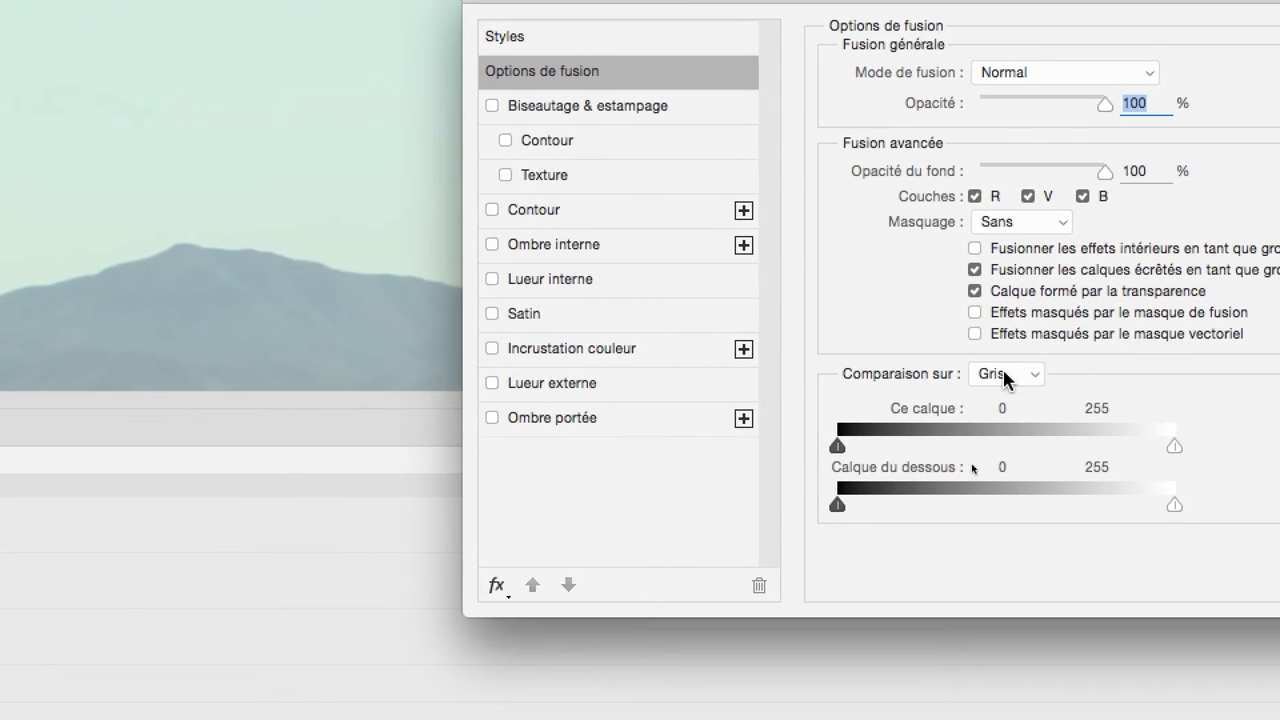
{"action": "left_click", "coordinate": [1035, 384]}
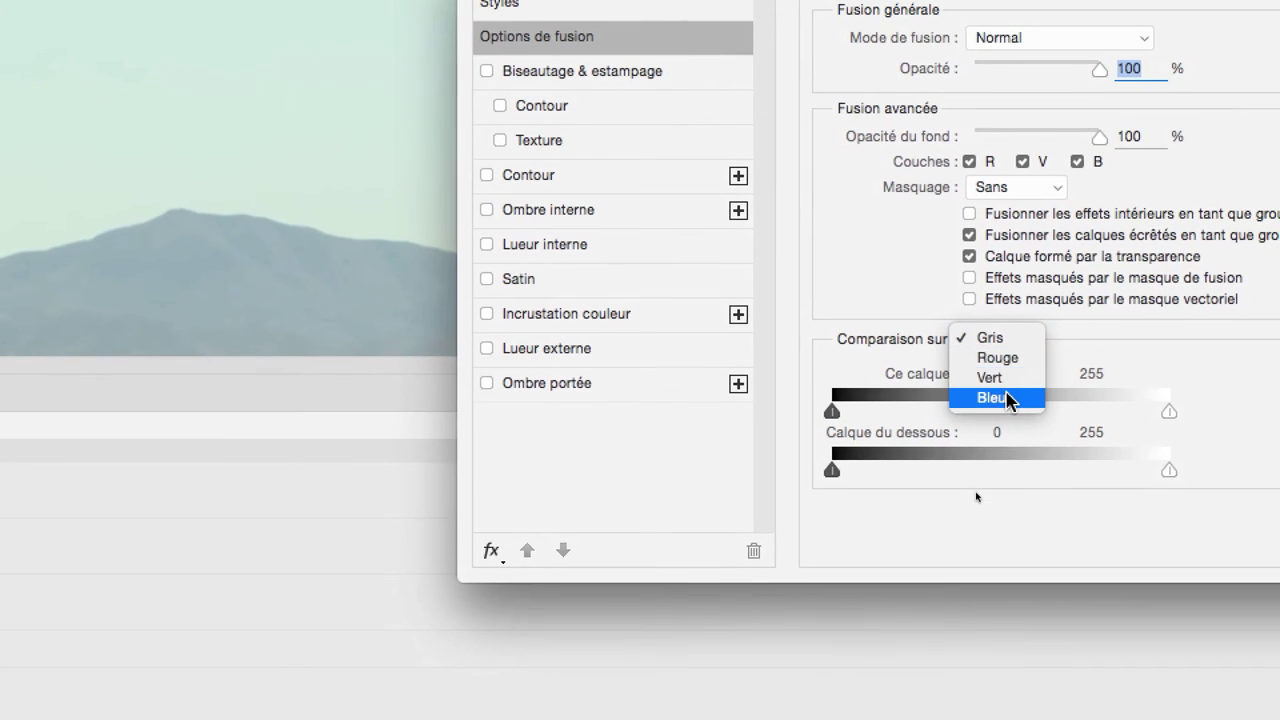
{"action": "left_click", "coordinate": [1007, 390]}
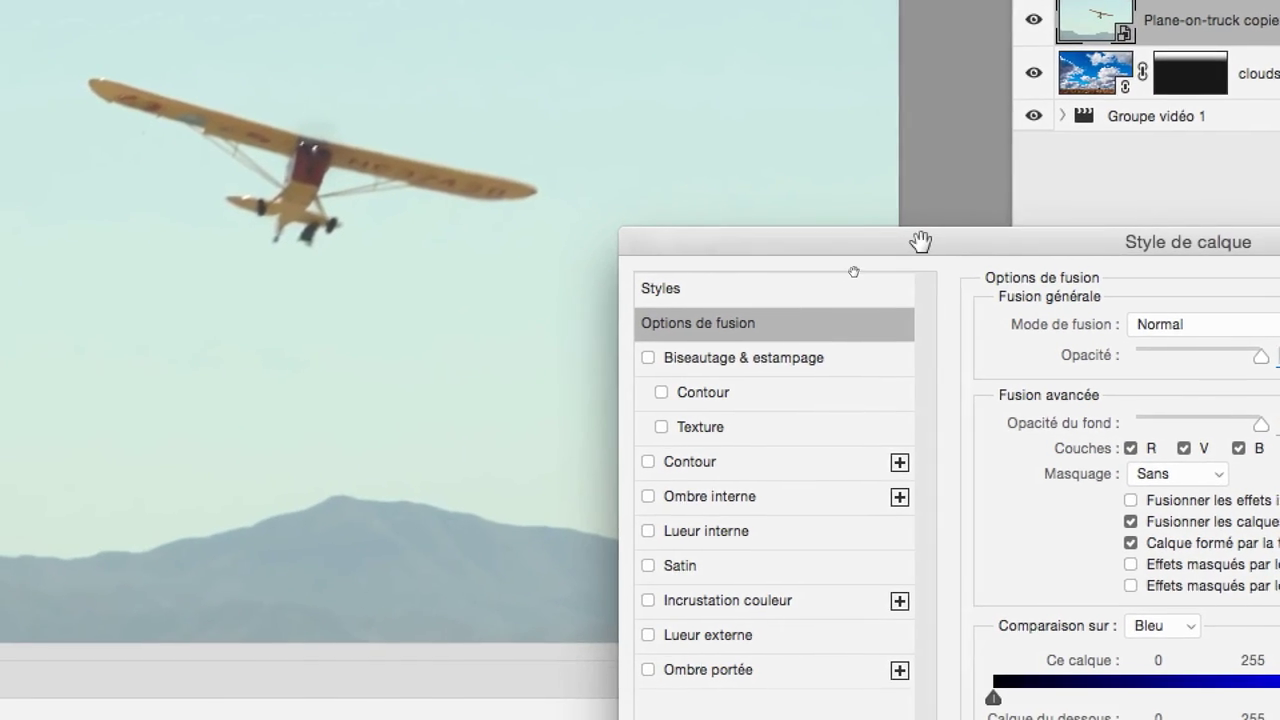
{"action": "left_click_drag", "start_coordinate": [920, 241], "coordinate": [929, 143]}
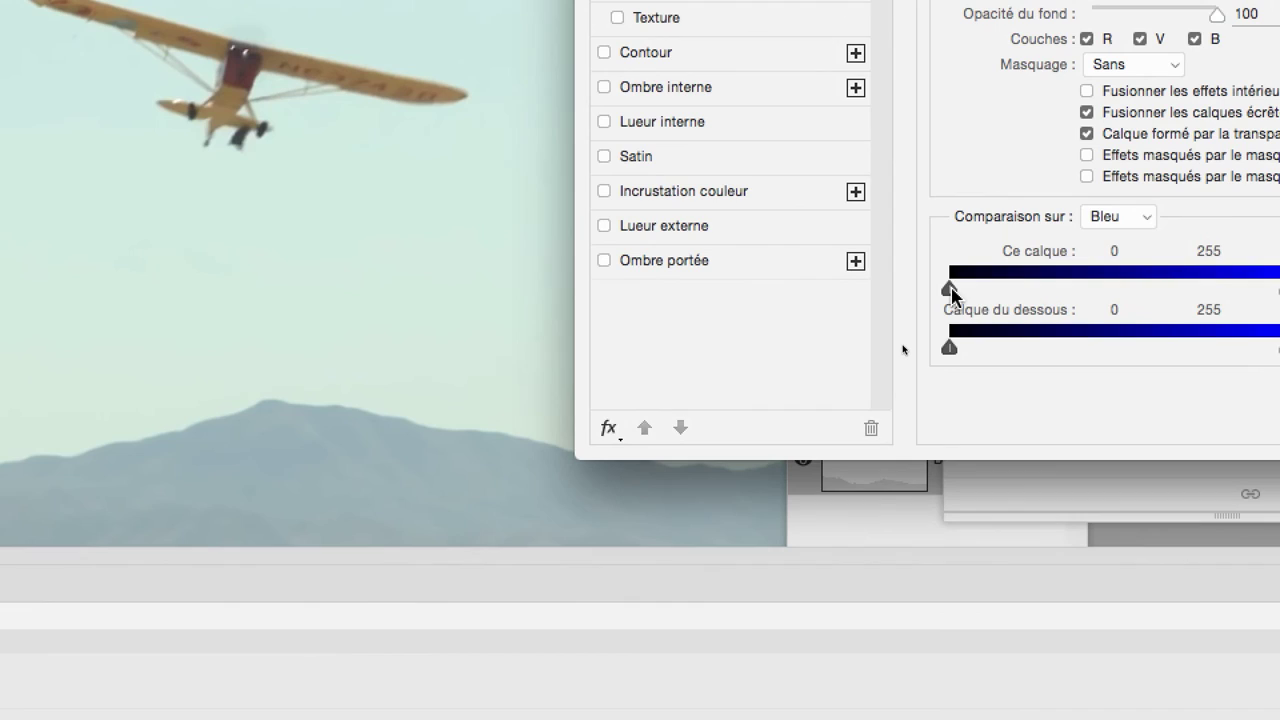
{"action": "mouse_move", "coordinate": [950, 290]}
{"action": "left_mouse_down"}
{"action": "mouse_move", "coordinate": [1040, 290]}
{"action": "mouse_move", "coordinate": [950, 290]}
{"action": "left_mouse_up"}
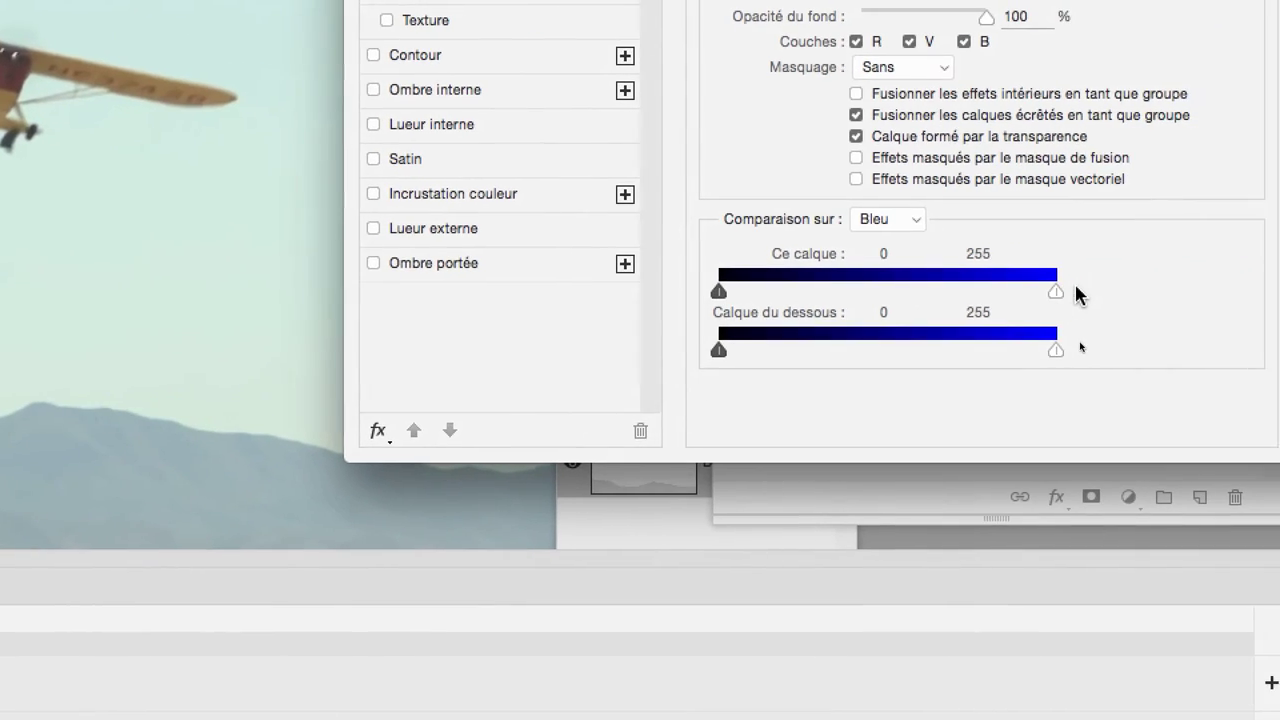
{"action": "left_click_drag", "start_coordinate": [1069, 289], "coordinate": [1009, 293]}
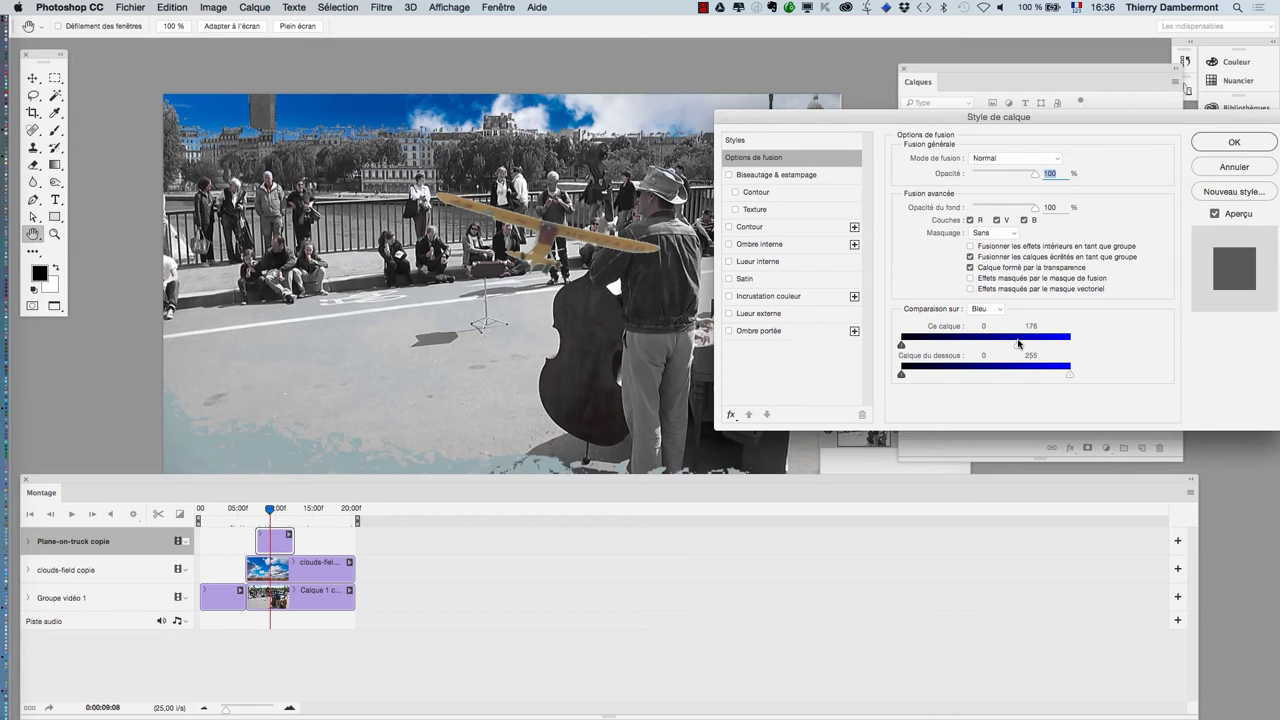
{"action": "scroll", "coordinate": [550, 233], "scroll_direction": "up", "scroll_amount": 3}
{"action": "scroll", "coordinate": [545, 233], "scroll_direction": "up", "scroll_amount": 3}
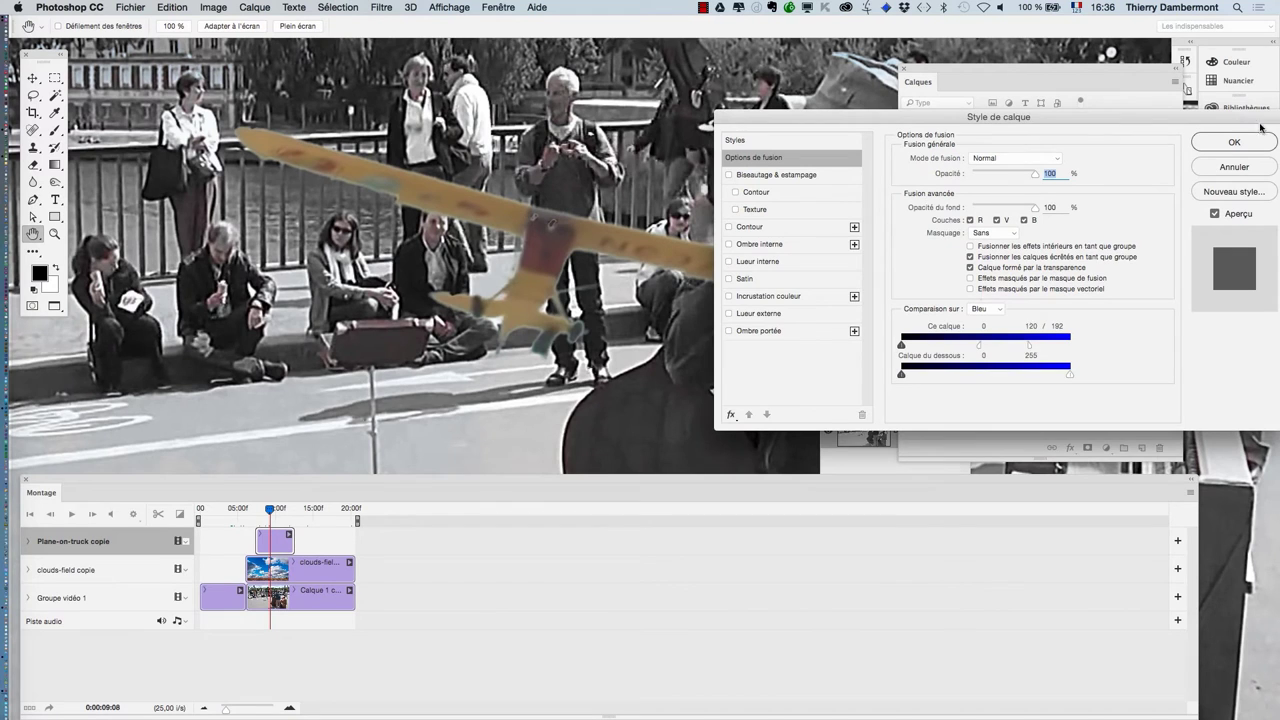
{"action": "left_click", "coordinate": [1254, 141]}
{"action": "scroll", "coordinate": [719, 268], "scroll_direction": "down", "scroll_amount": 2}
Step: Zoom out and play the composite from 0:00:07:13 to watch the plane pass
{"action": "scroll", "coordinate": [720, 267], "scroll_direction": "down", "scroll_amount": 2}
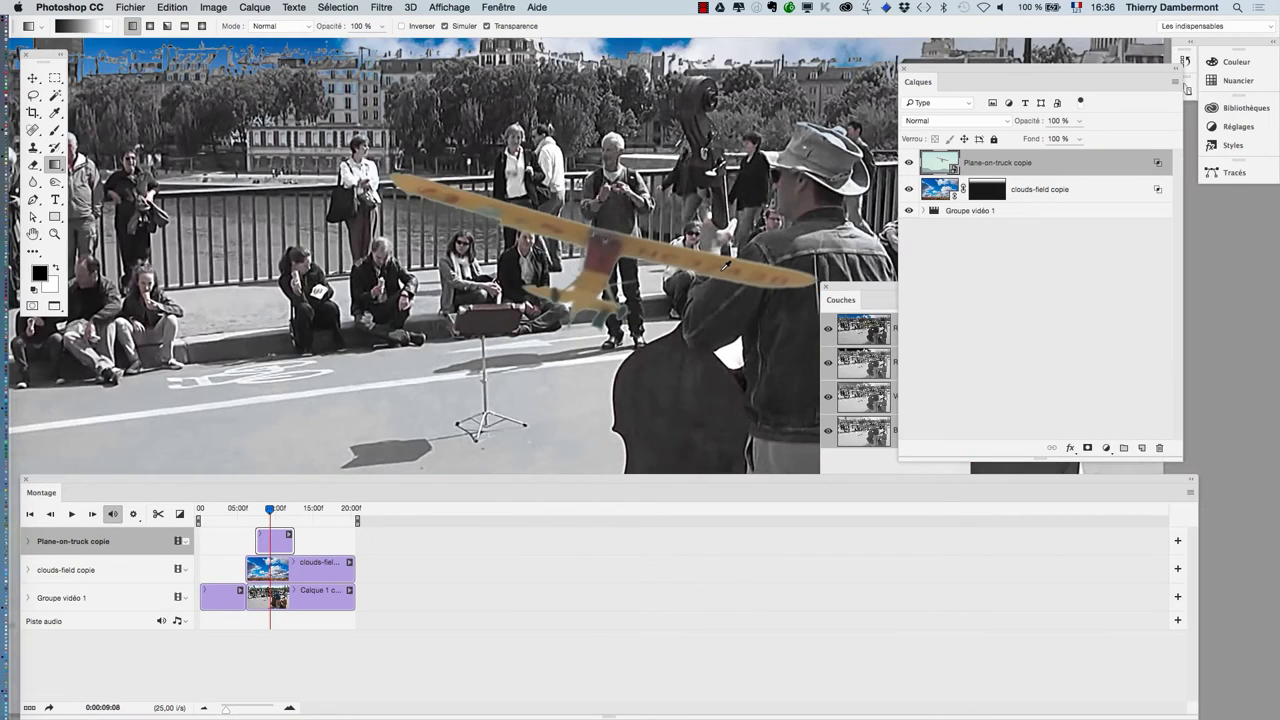
{"action": "scroll", "coordinate": [724, 266], "scroll_direction": "down", "scroll_amount": 2}
{"action": "scroll", "coordinate": [726, 266], "scroll_direction": "down", "scroll_amount": 2}
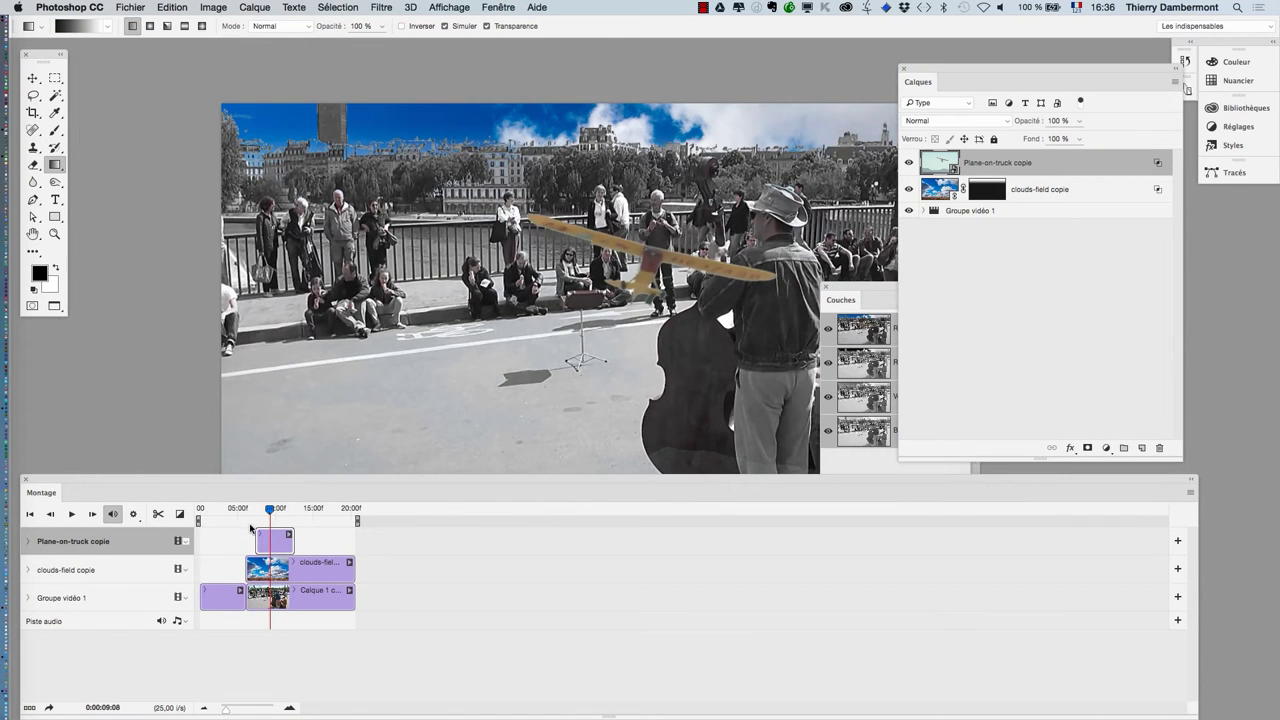
{"action": "left_click_drag", "start_coordinate": [268, 512], "coordinate": [256, 511]}
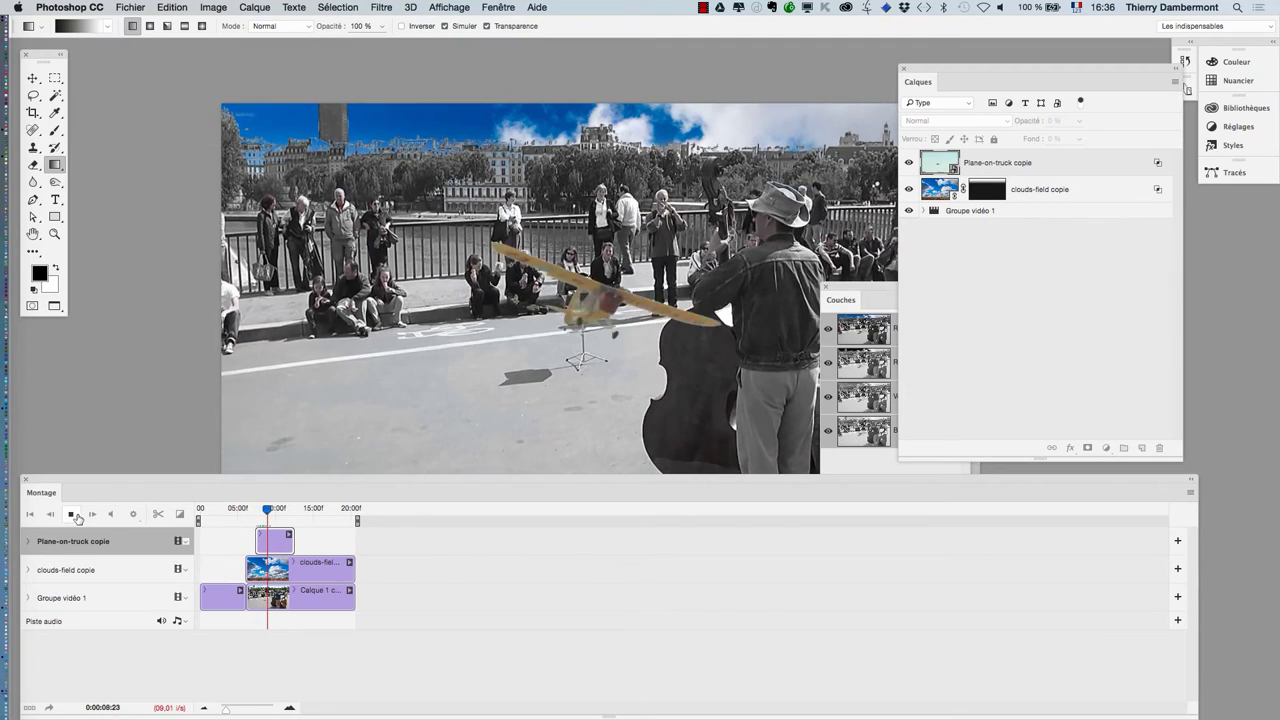
{"action": "left_click", "coordinate": [72, 514]}
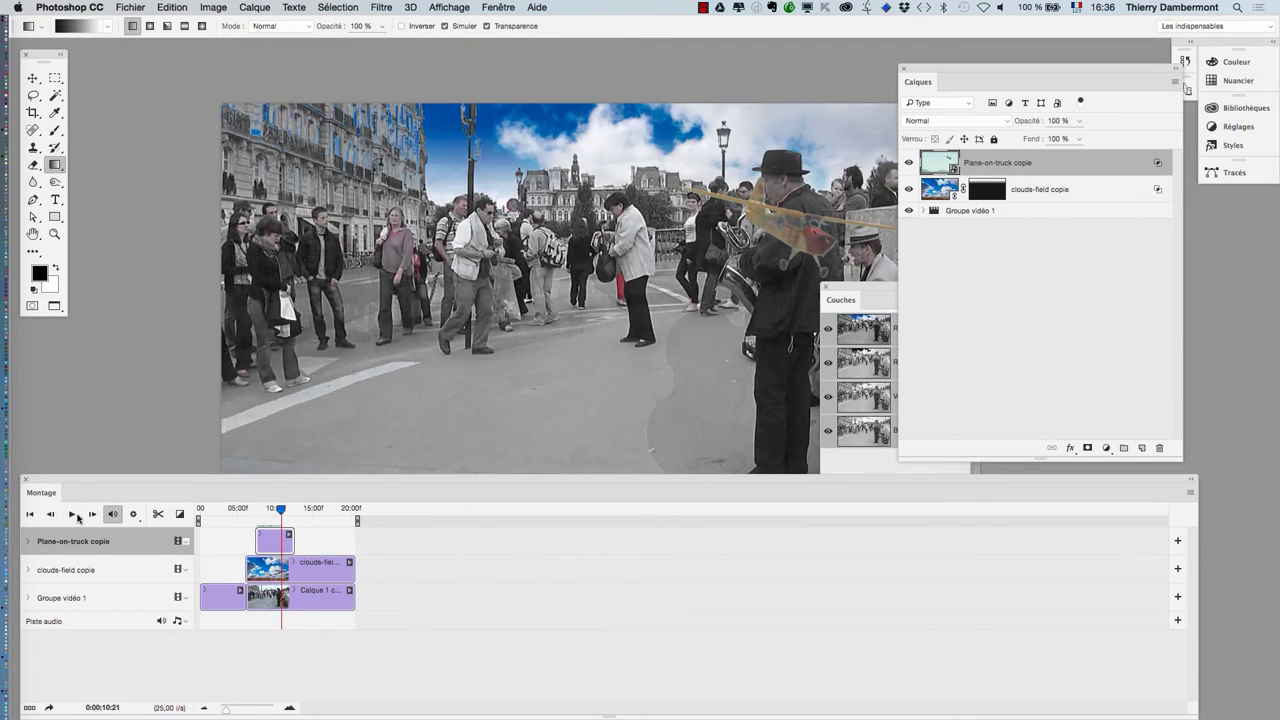
{"action": "left_click_drag", "start_coordinate": [270, 513], "coordinate": [257, 510]}
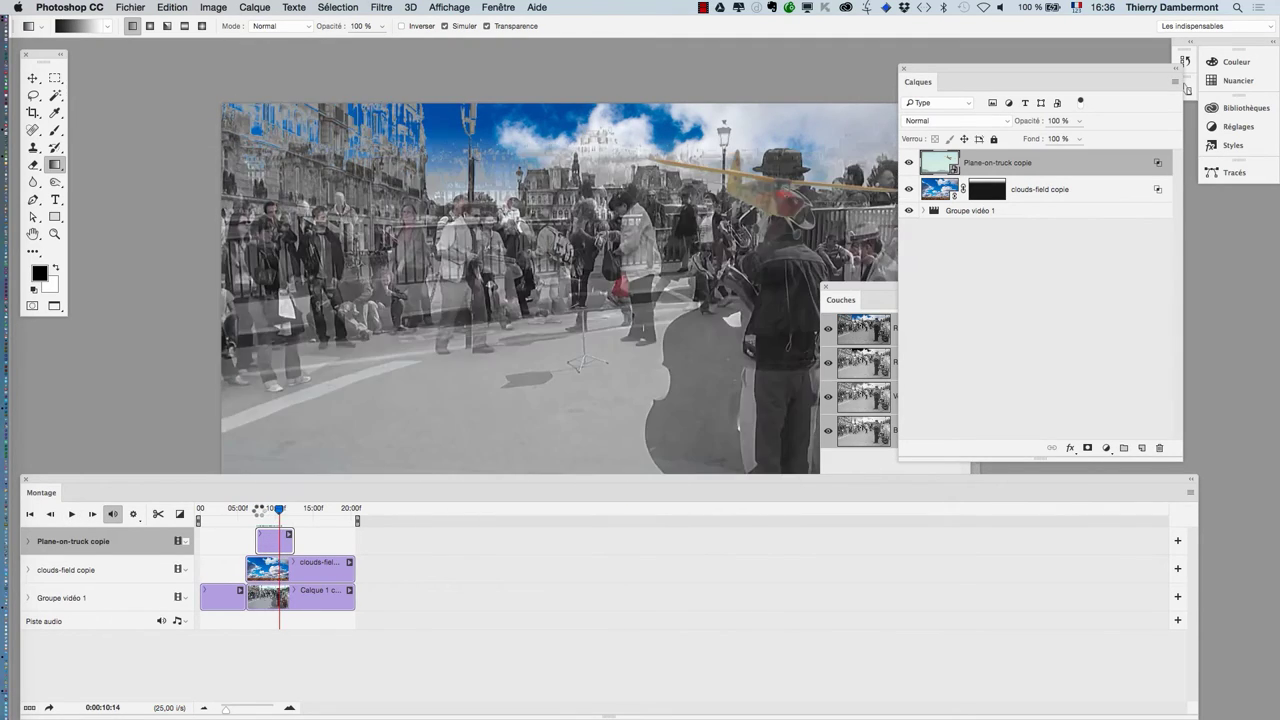
{"action": "left_click", "coordinate": [72, 514]}
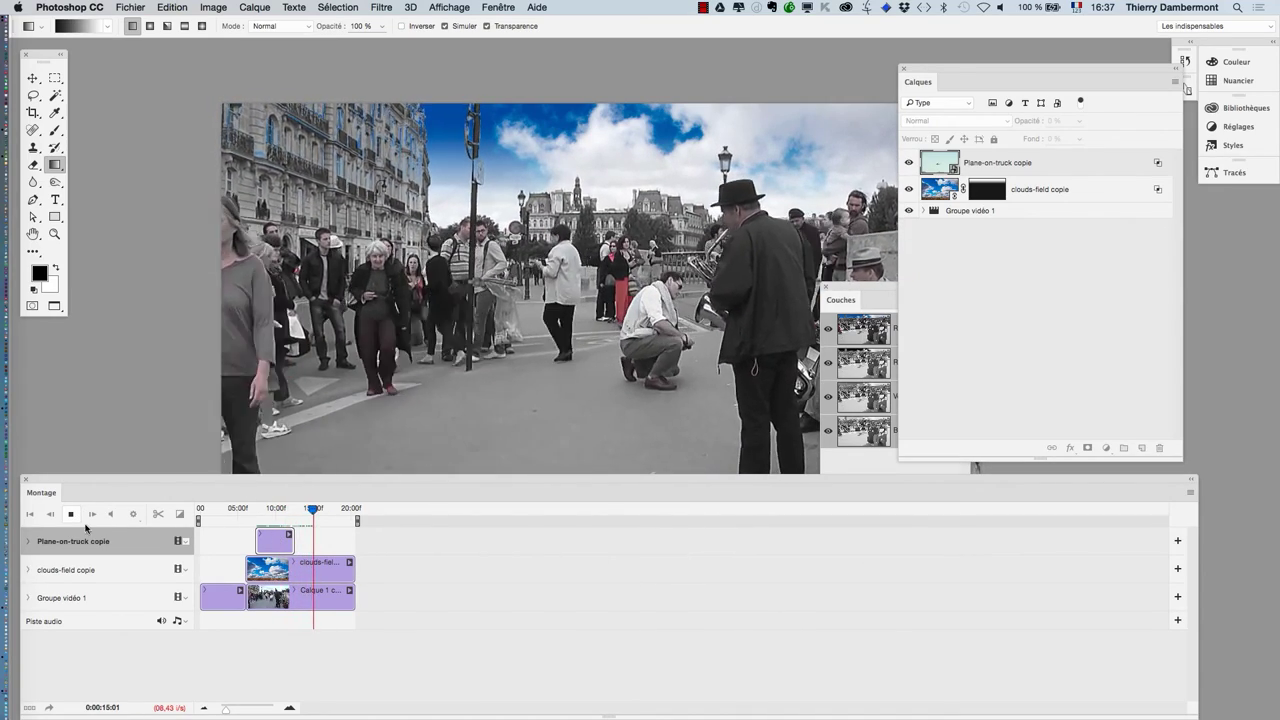
{"action": "left_click", "coordinate": [69, 518]}
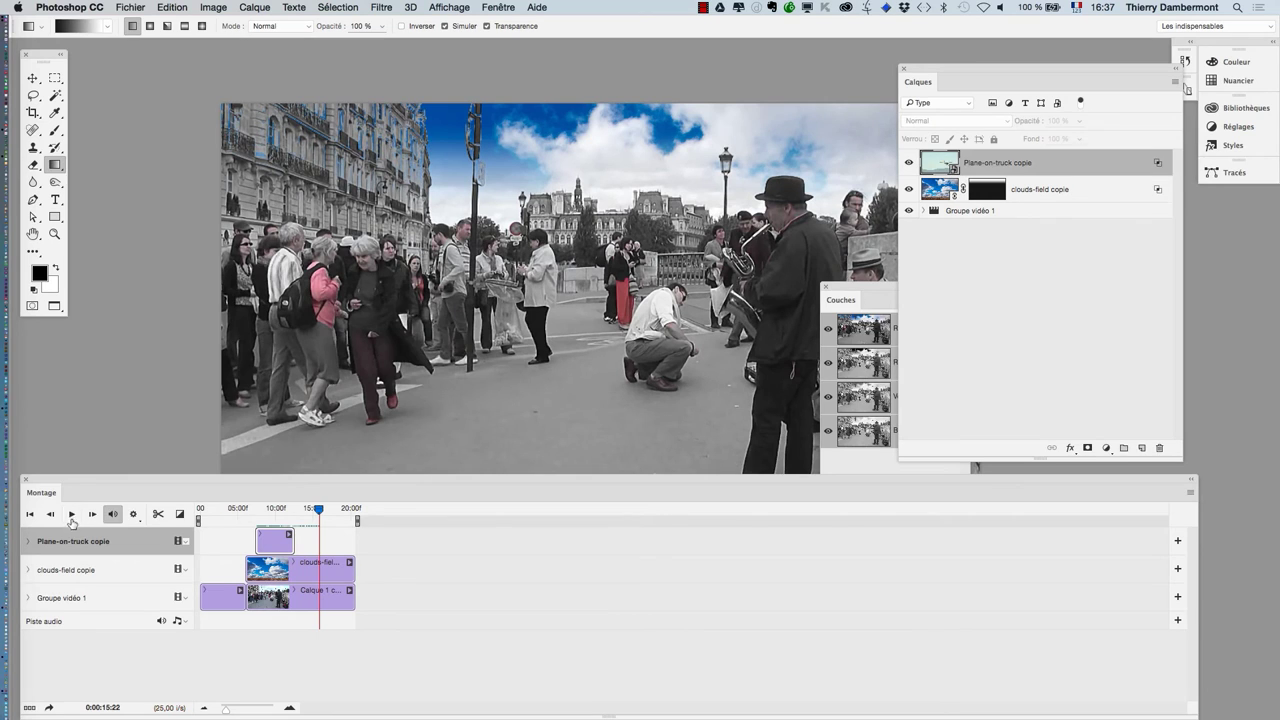
Step: Save the document as Street performers in Paris - 06.psd and enlarge the image view
{"action": "left_click", "coordinate": [125, 7]}
{"action": "left_click", "coordinate": [147, 144]}
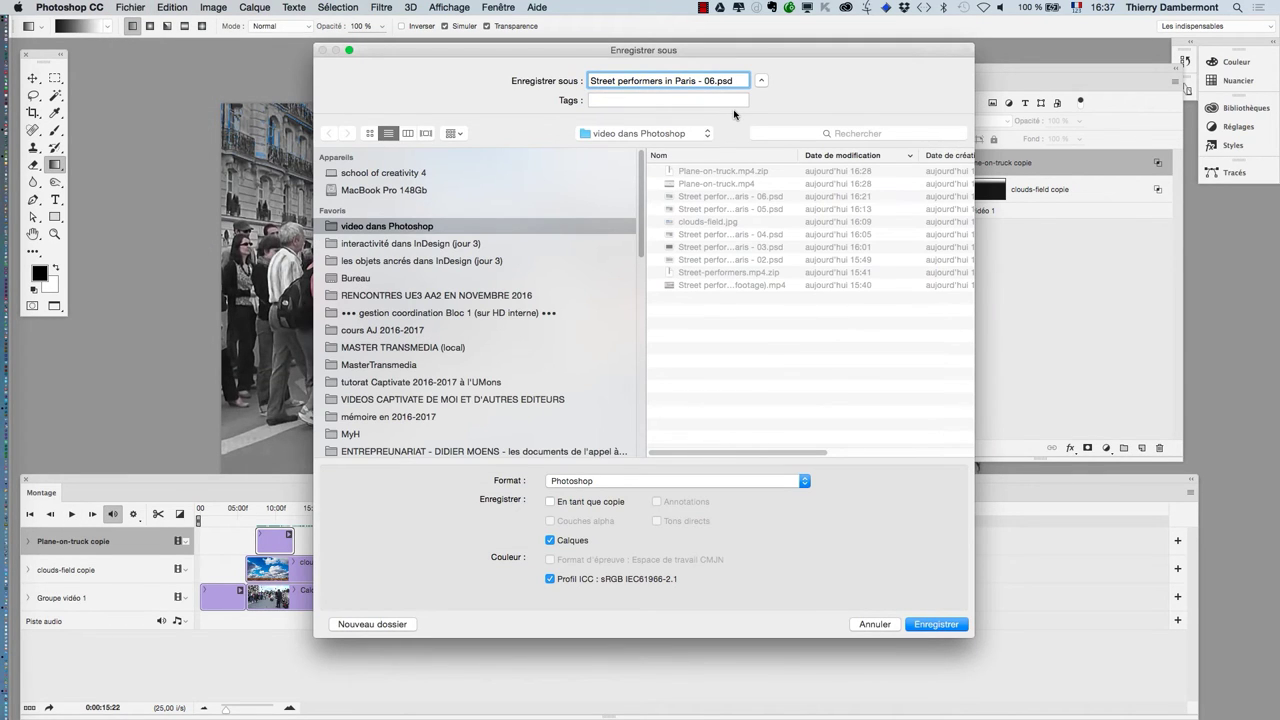
{"action": "key", "text": "Return"}
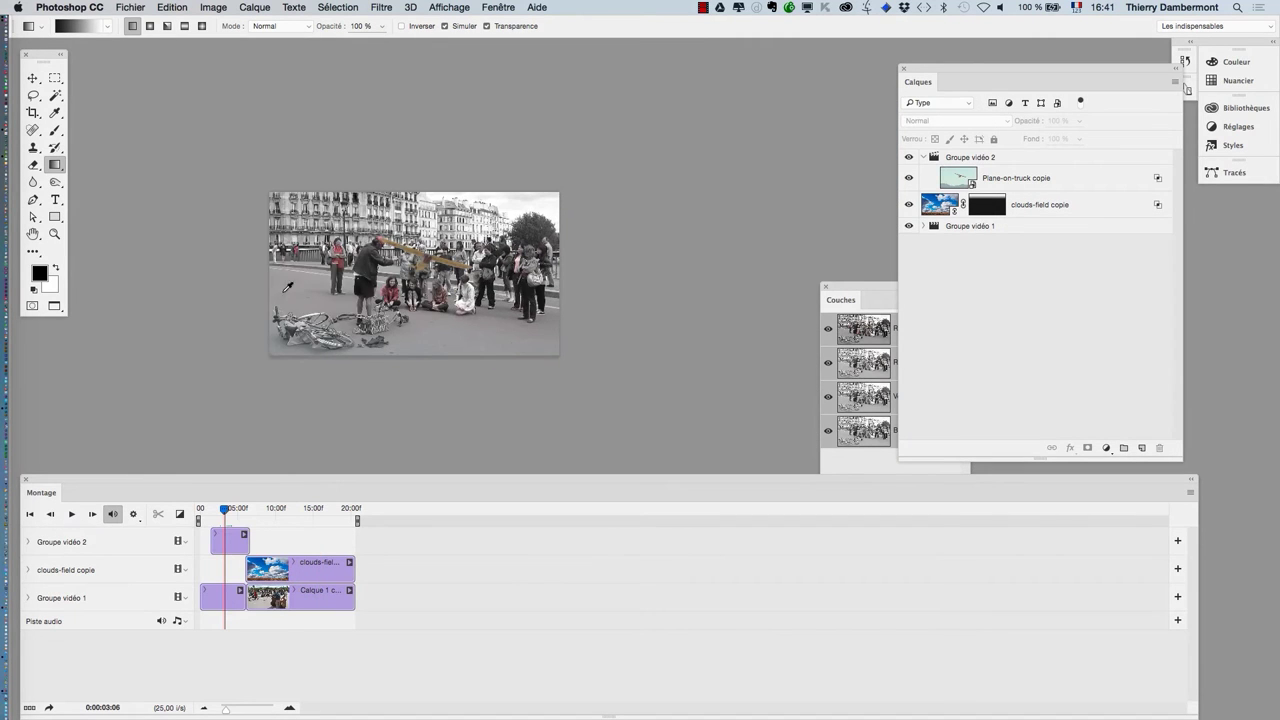
{"action": "key", "text": "super+plus"}
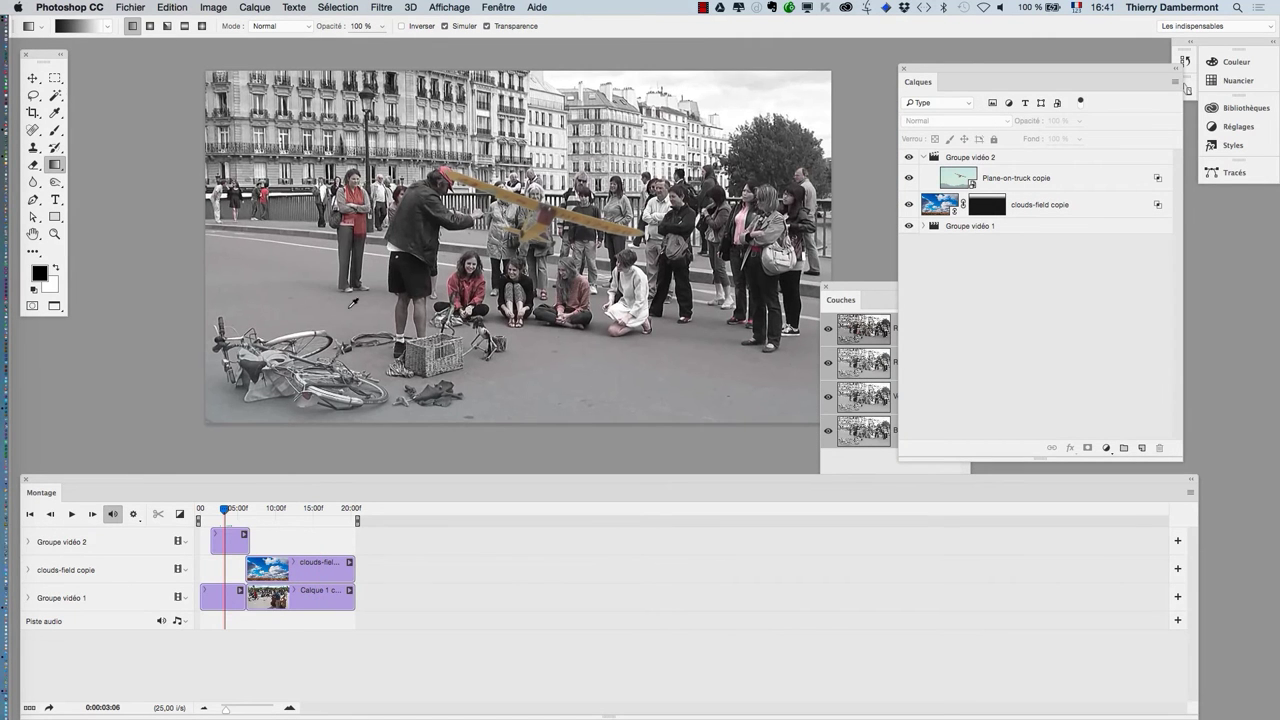
Step: Apply Fondu fade transitions to both the start and end of the Plane-on-truck copie clip
{"action": "left_click_drag", "start_coordinate": [229, 513], "coordinate": [221, 510]}
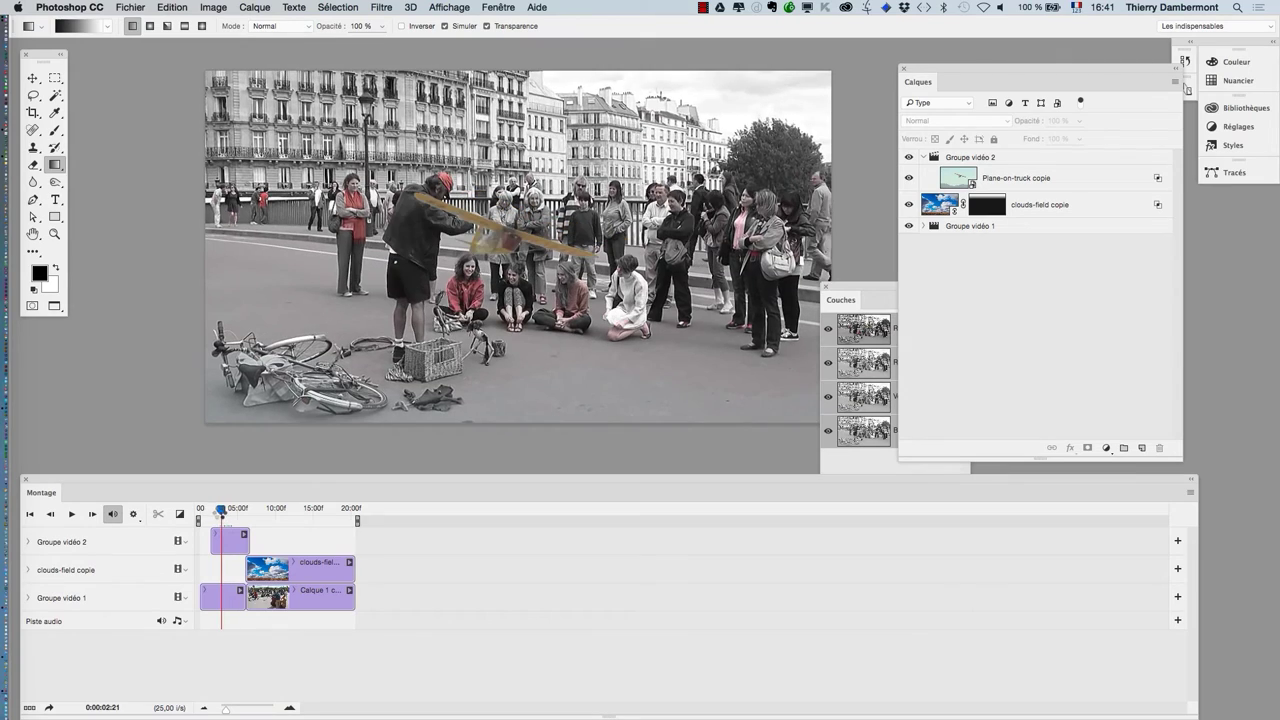
{"action": "left_click", "coordinate": [210, 518]}
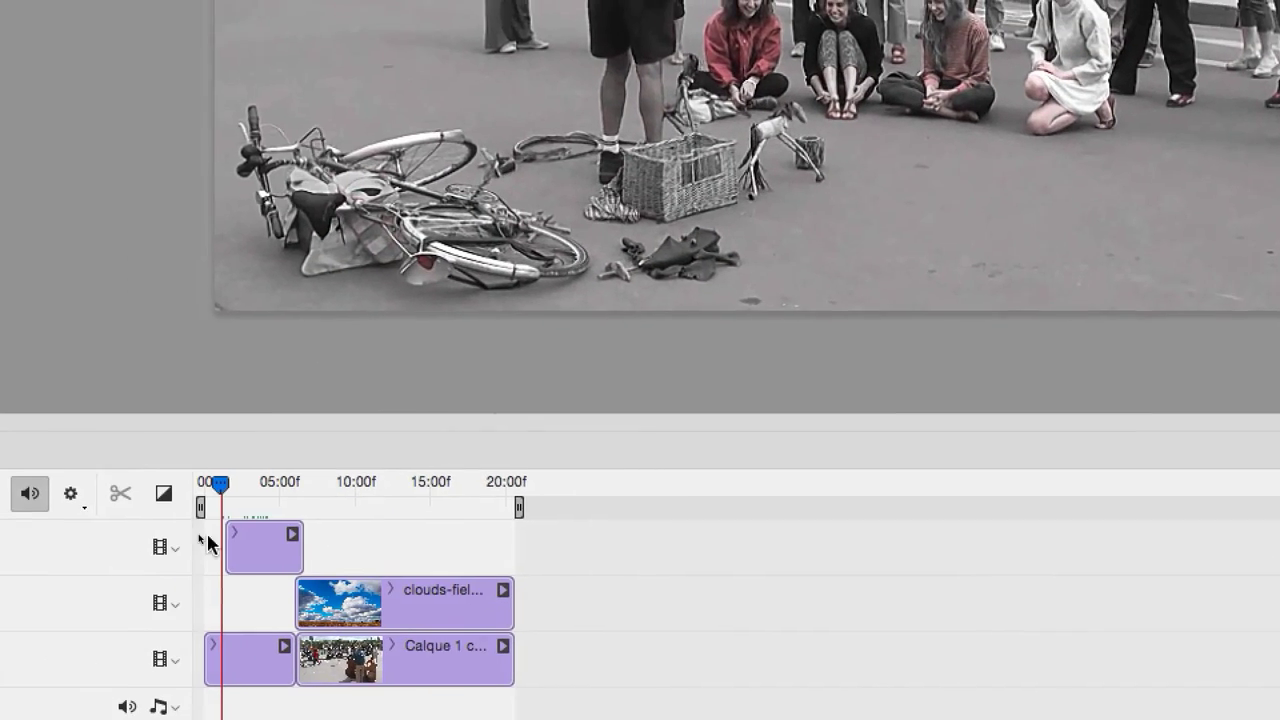
{"action": "left_click", "coordinate": [186, 514]}
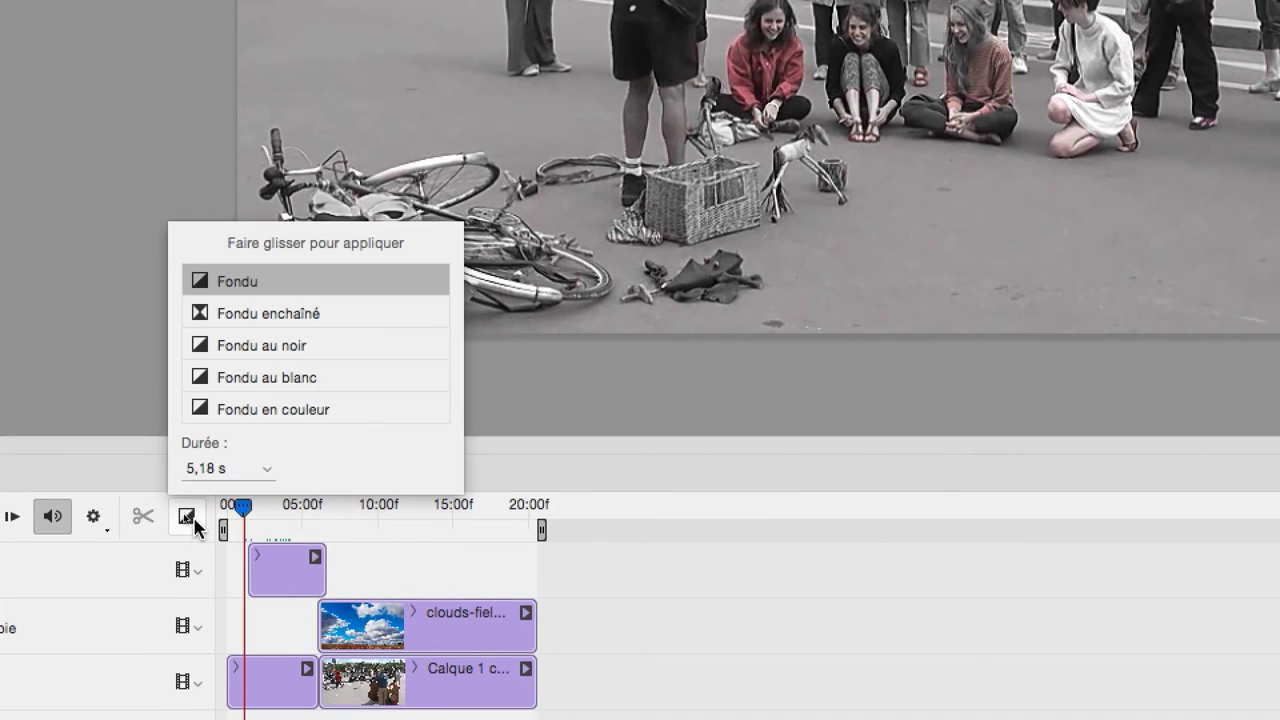
{"action": "left_click", "coordinate": [186, 514]}
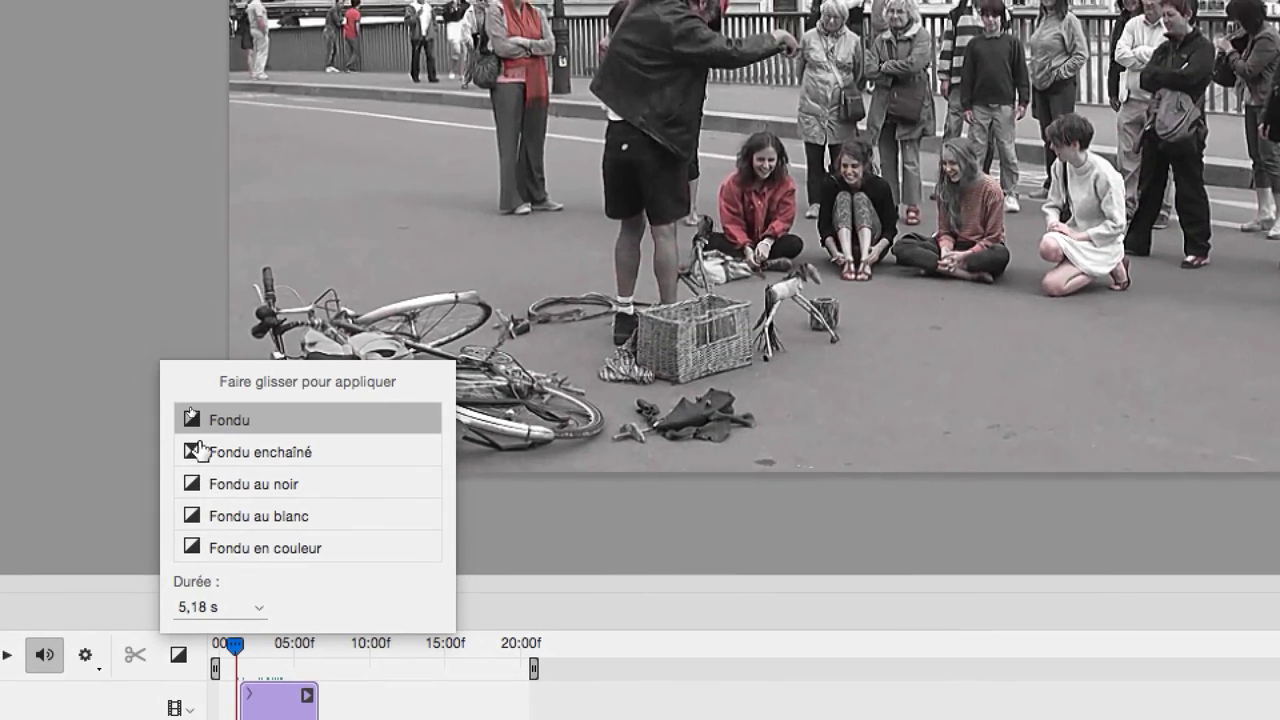
{"action": "left_click", "coordinate": [188, 516]}
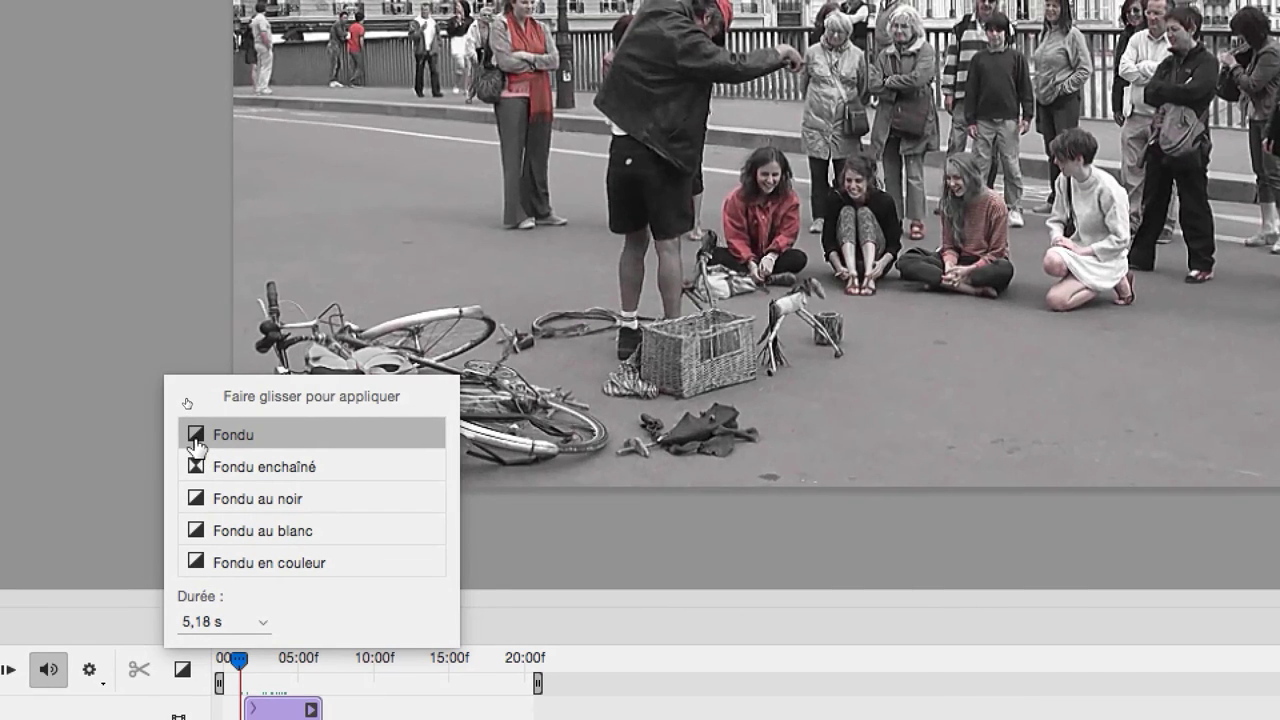
{"action": "left_click_drag", "start_coordinate": [196, 445], "coordinate": [217, 545]}
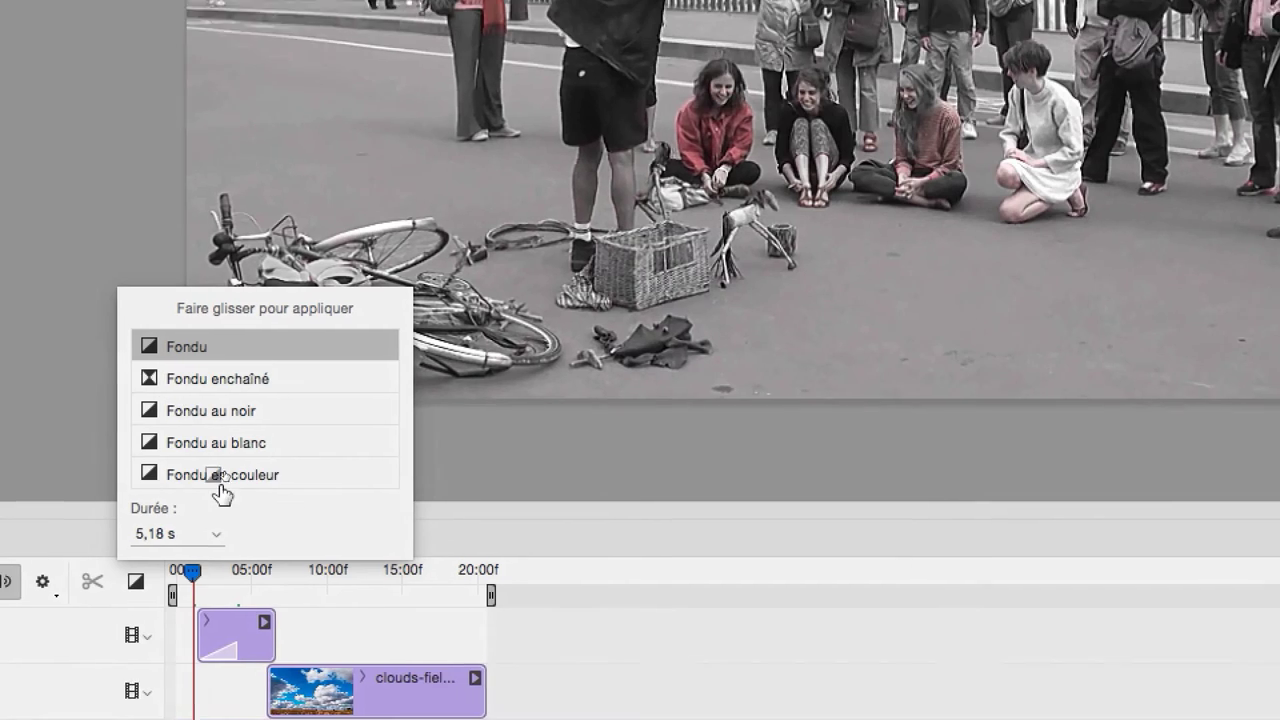
{"action": "left_click_drag", "start_coordinate": [222, 492], "coordinate": [273, 642]}
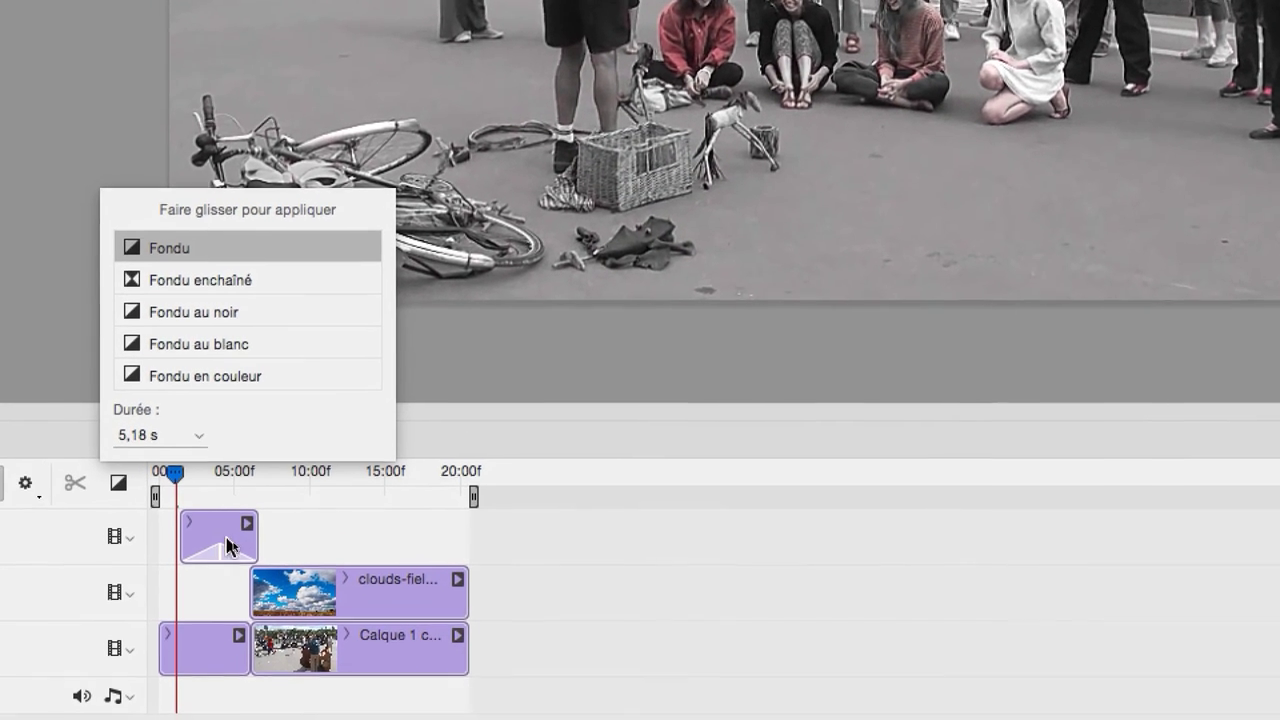
{"action": "left_click", "coordinate": [210, 550]}
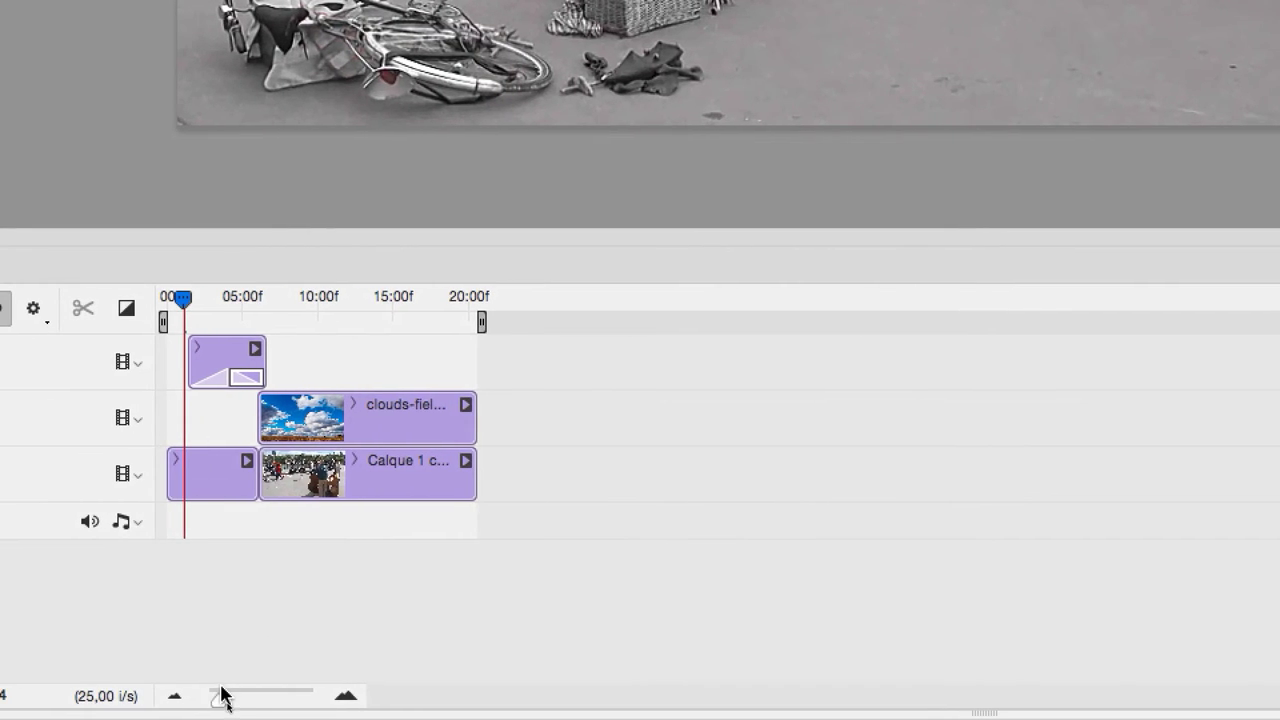
{"action": "left_click_drag", "start_coordinate": [220, 697], "coordinate": [229, 700]}
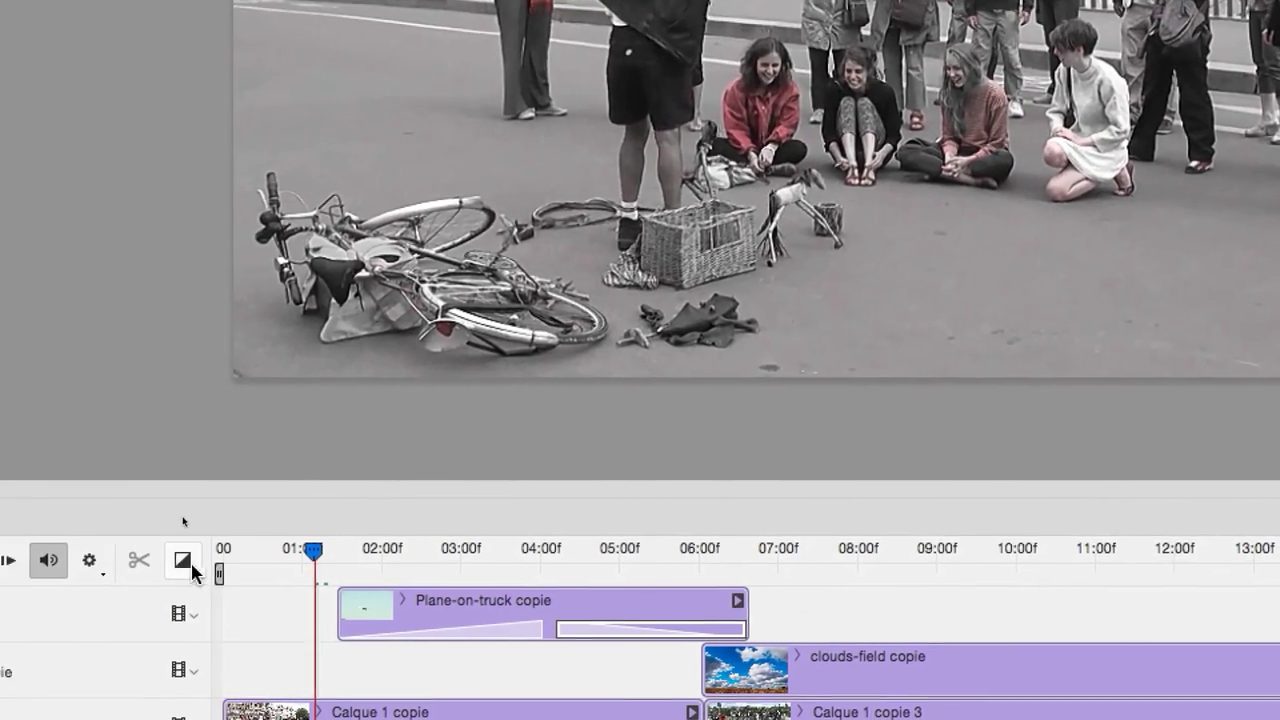
Step: Add a Fondu fade and shift the plane clip to end just before clouds-field copie
{"action": "left_click", "coordinate": [57, 550]}
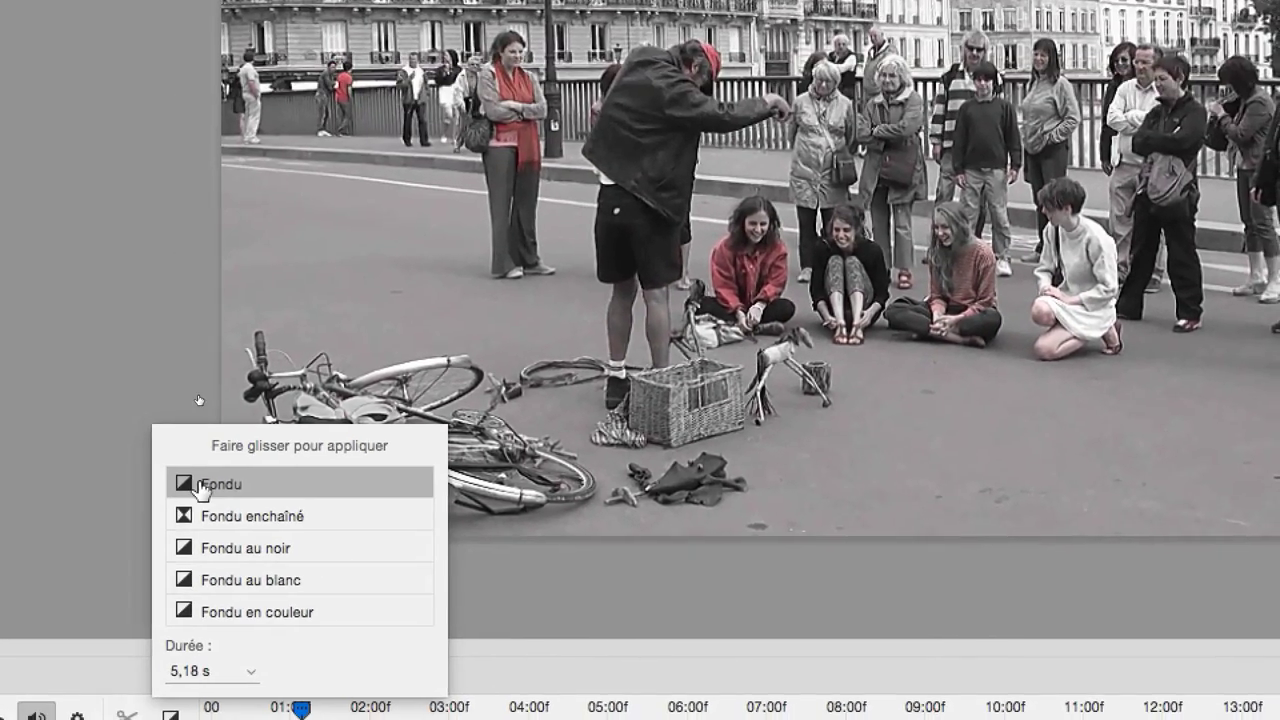
{"action": "left_click_drag", "start_coordinate": [203, 488], "coordinate": [313, 598]}
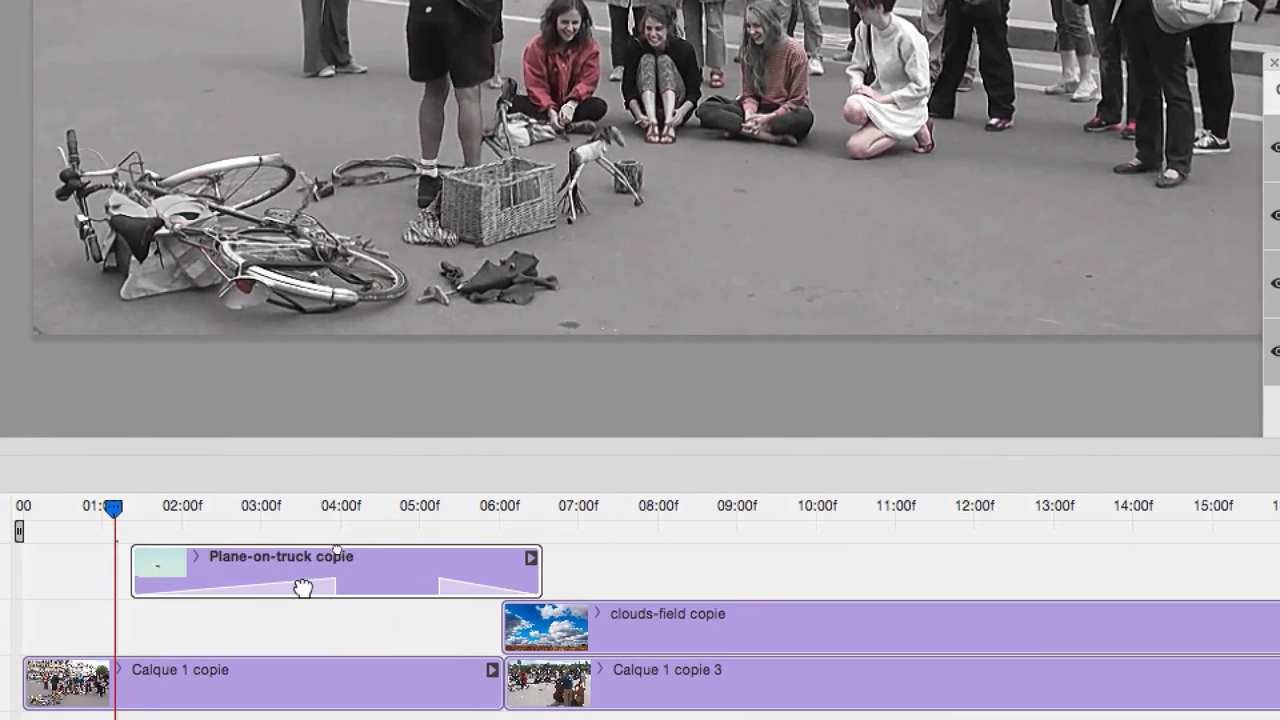
{"action": "left_click_drag", "start_coordinate": [313, 591], "coordinate": [263, 588]}
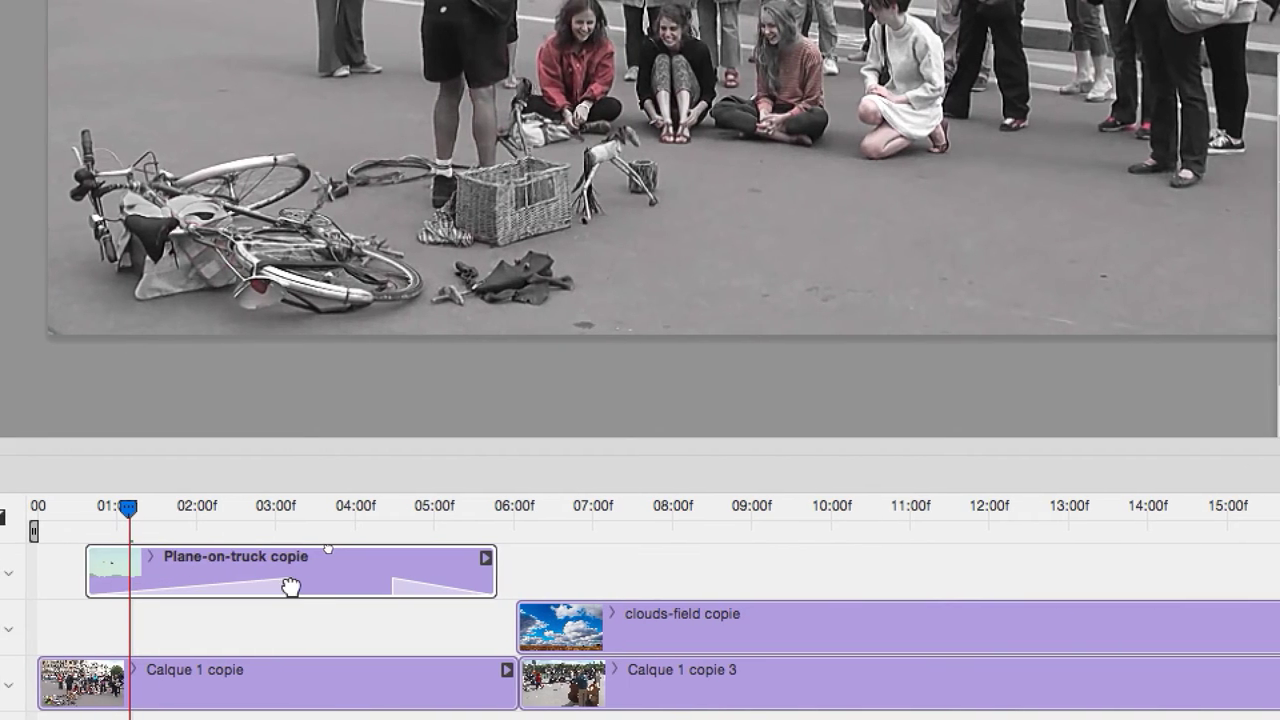
{"action": "mouse_move", "coordinate": [289, 583]}
{"action": "left_mouse_down"}
{"action": "mouse_move", "coordinate": [310, 594]}
{"action": "mouse_move", "coordinate": [275, 591]}
{"action": "left_mouse_up"}
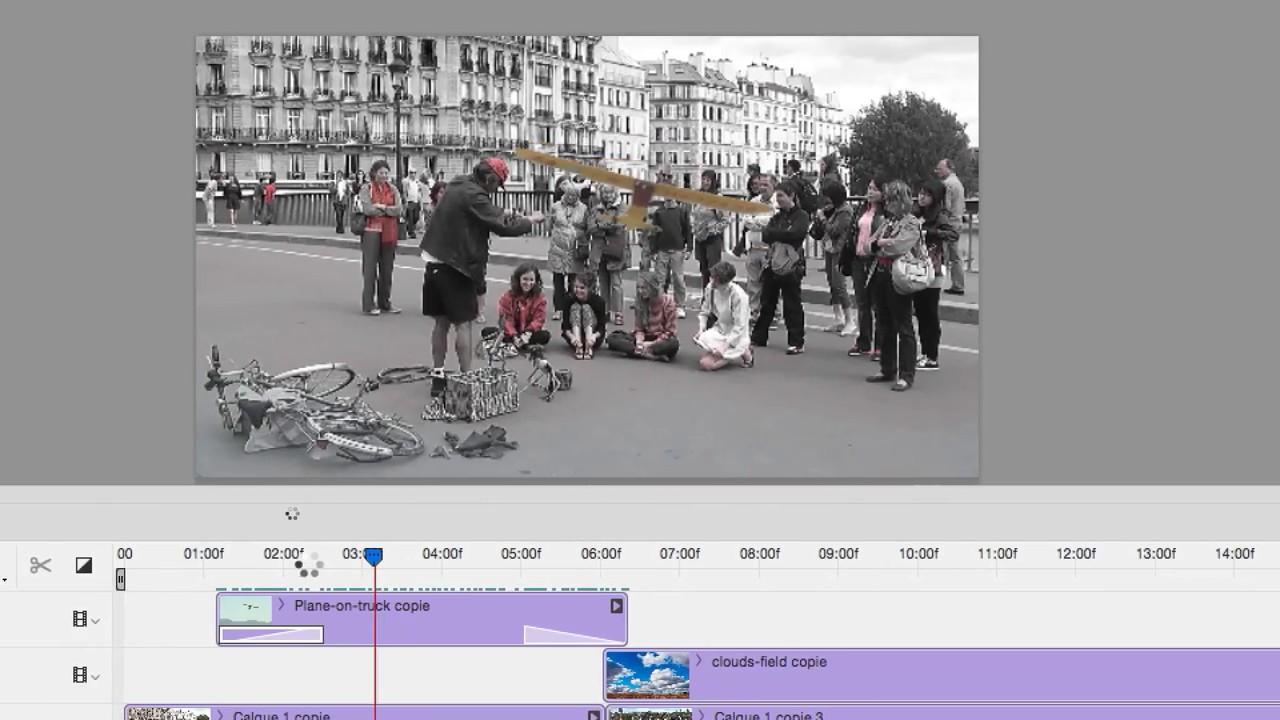
{"action": "left_click_drag", "start_coordinate": [308, 565], "coordinate": [281, 558]}
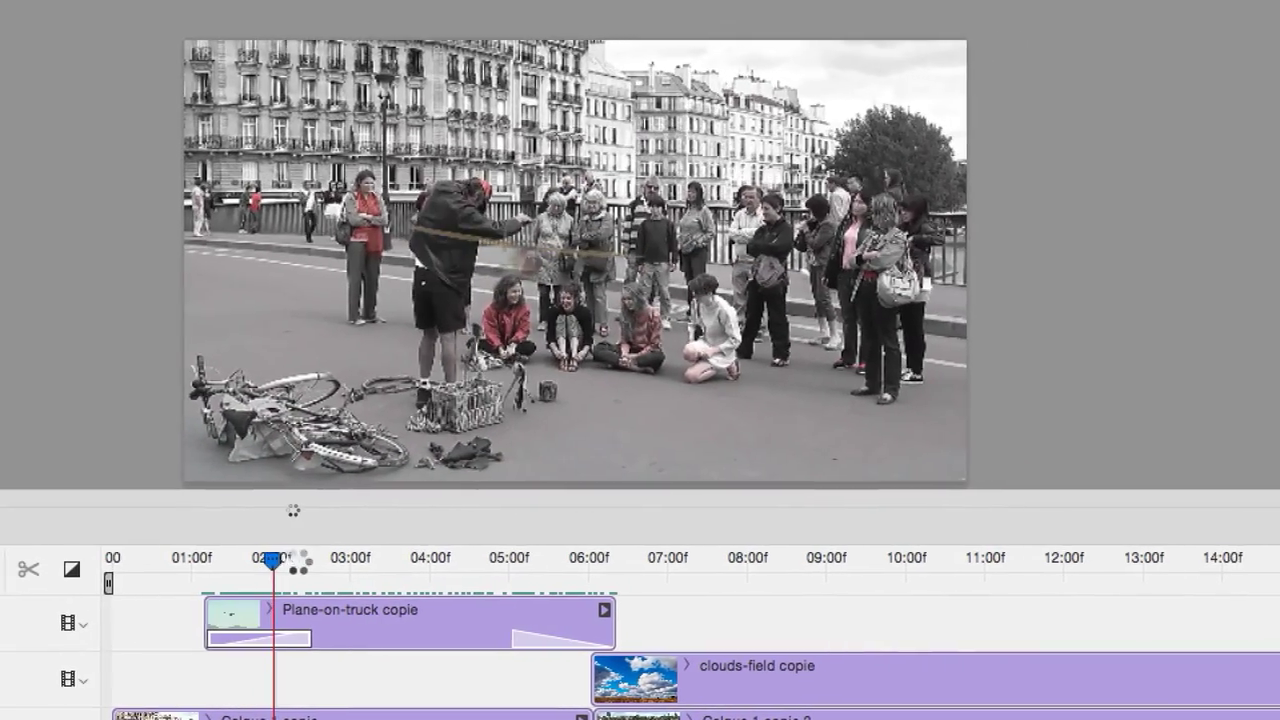
Step: Move the Calque 1 copie clip up onto its own new top track
{"action": "left_click_drag", "start_coordinate": [251, 512], "coordinate": [437, 502]}
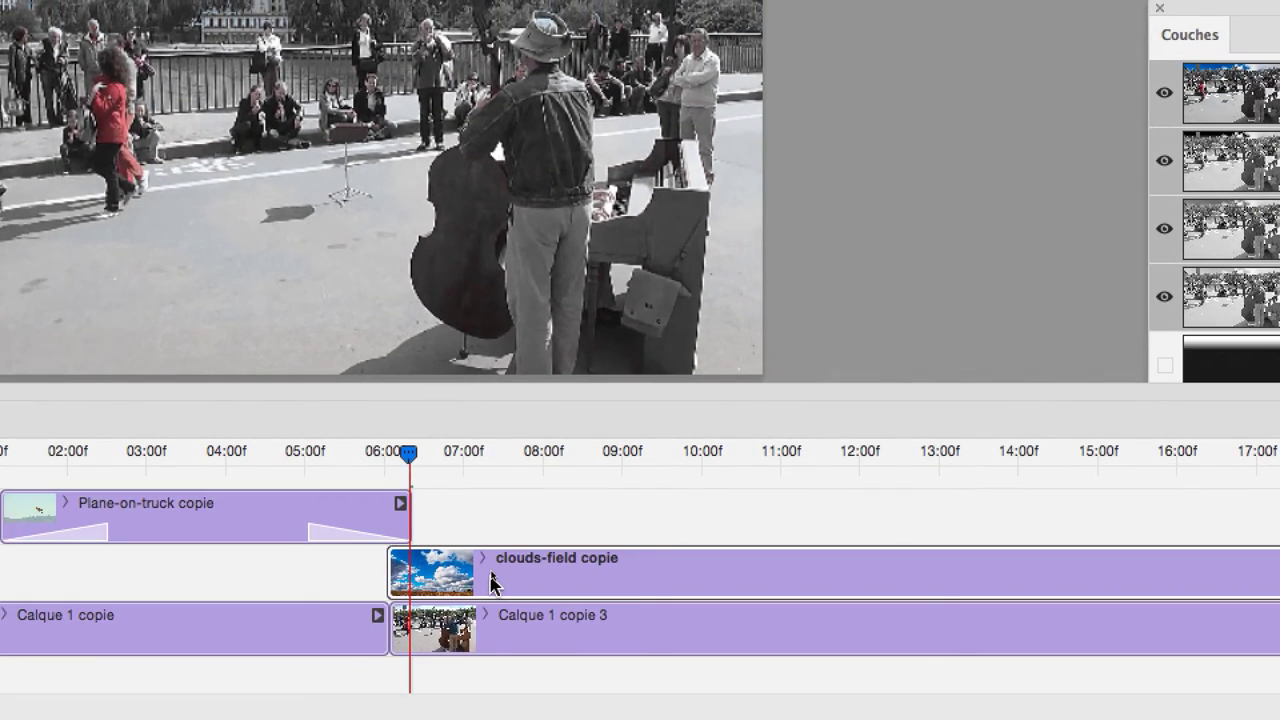
{"action": "left_click", "coordinate": [491, 600]}
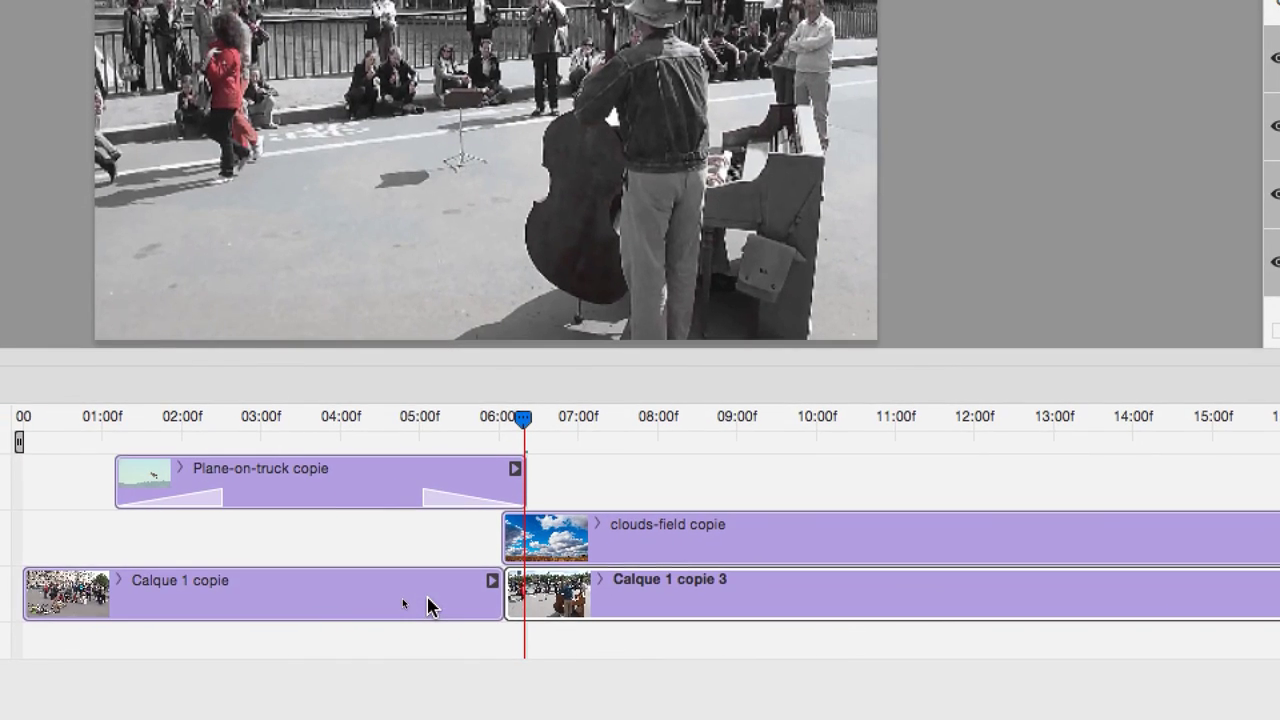
{"action": "left_click", "coordinate": [403, 600]}
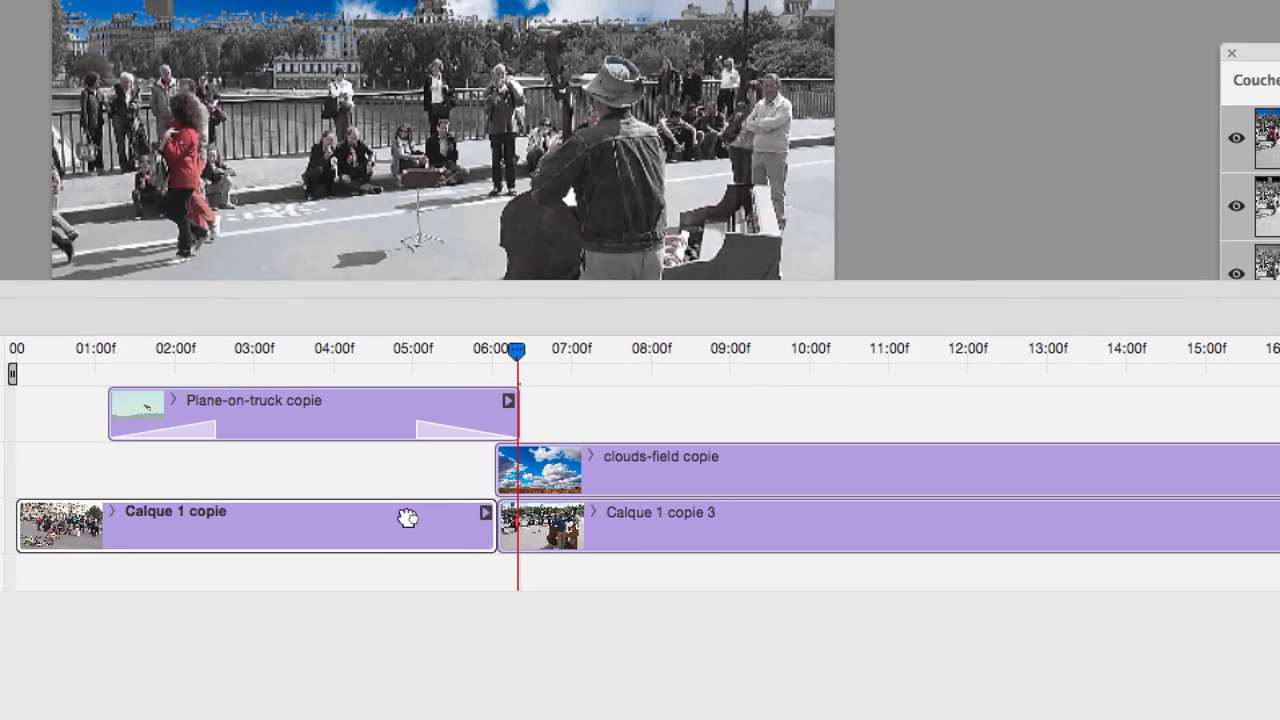
{"action": "left_click_drag", "start_coordinate": [406, 517], "coordinate": [405, 460]}
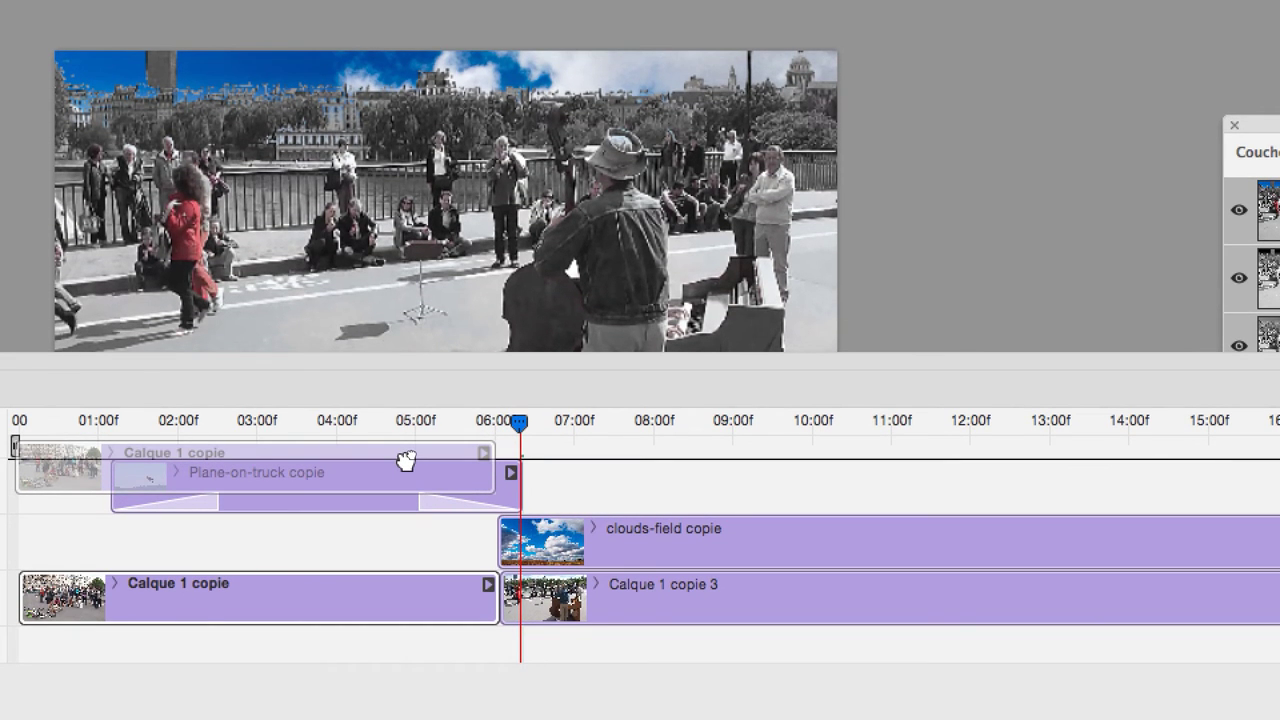
{"action": "mouse_move", "coordinate": [405, 460]}
{"action": "left_mouse_down"}
{"action": "mouse_move", "coordinate": [400, 523]}
{"action": "mouse_move", "coordinate": [397, 456]}
{"action": "left_mouse_up"}
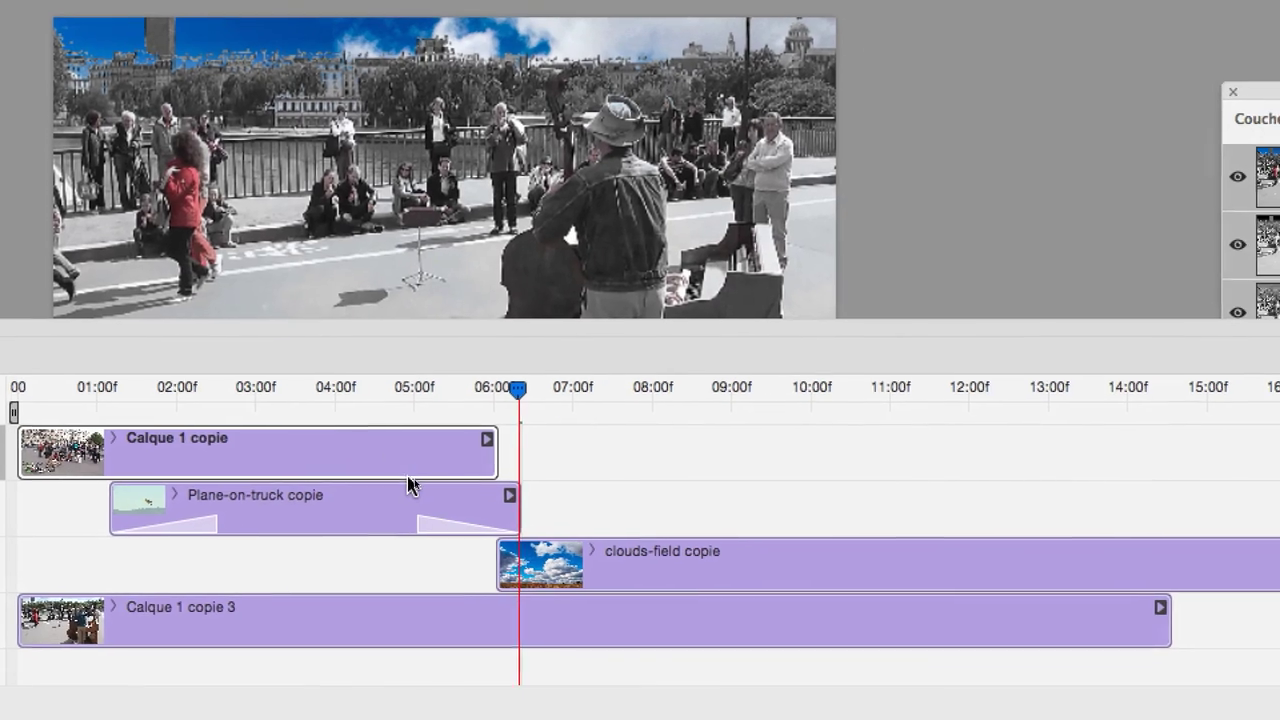
Step: Line up the starts of the Calque 1 copie 3 and clouds-field copie clips
{"action": "left_click", "coordinate": [349, 534]}
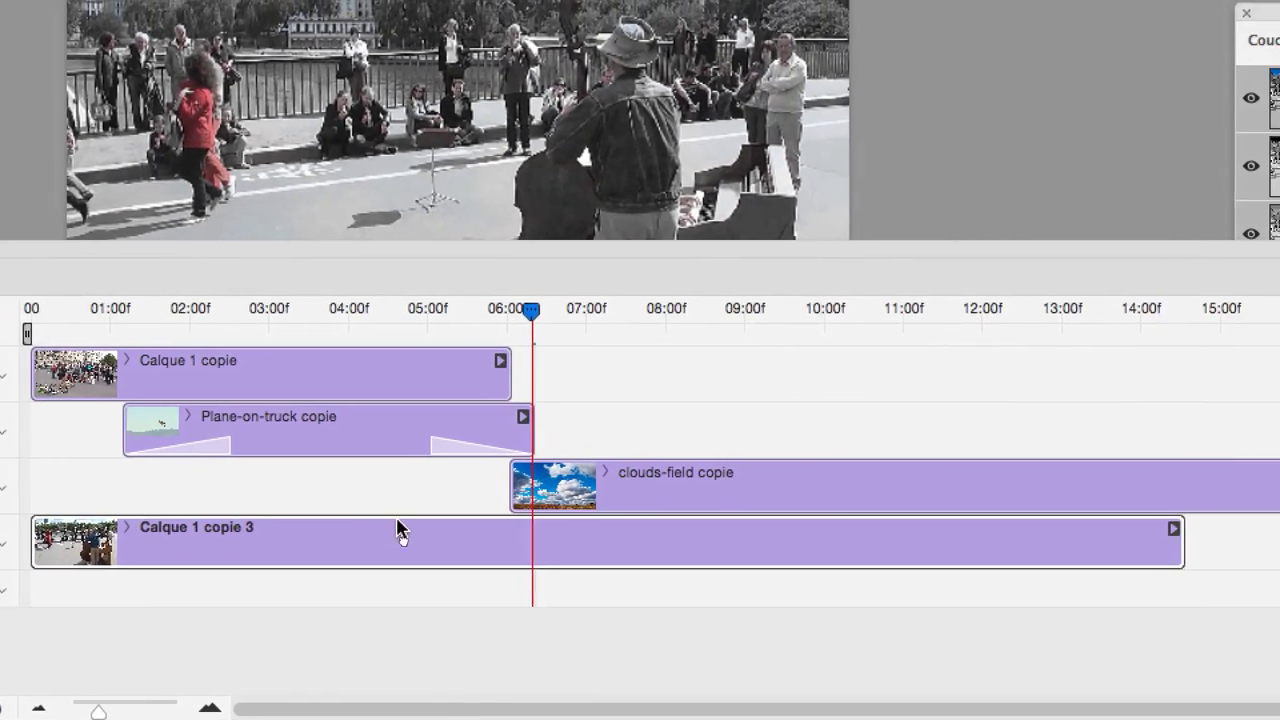
{"action": "left_click_drag", "start_coordinate": [333, 538], "coordinate": [500, 520]}
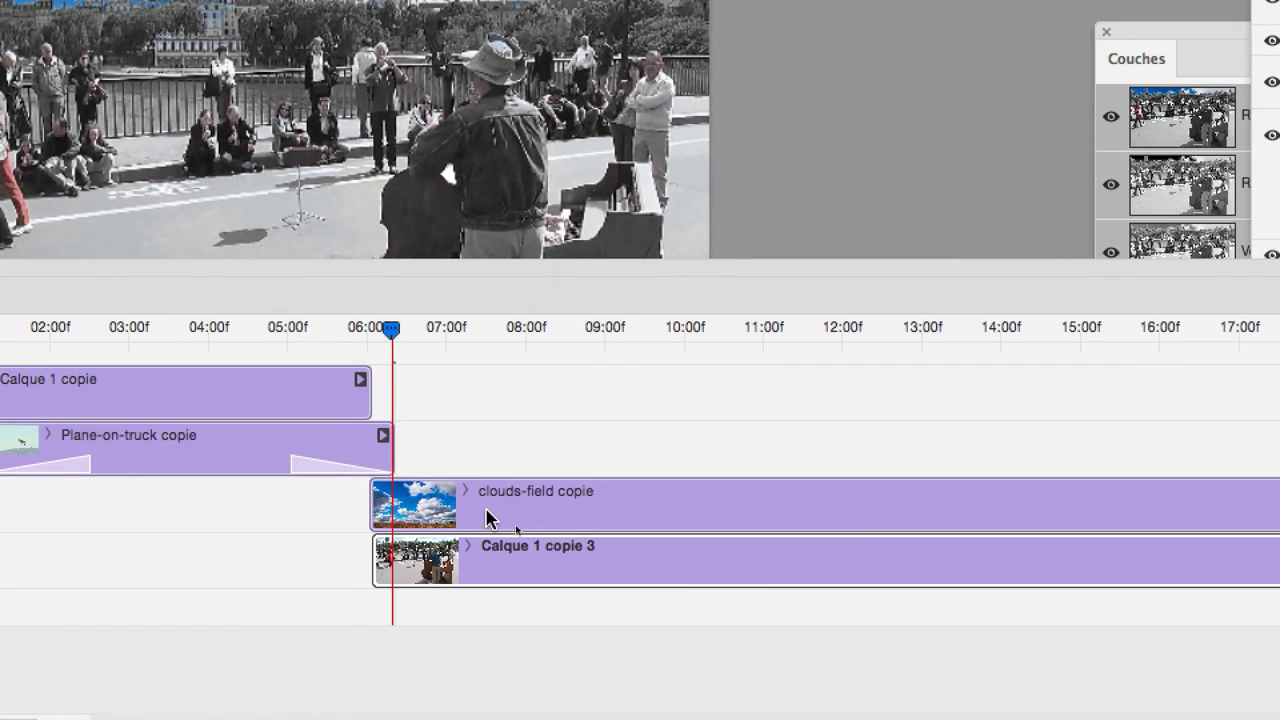
{"action": "left_click", "coordinate": [486, 492]}
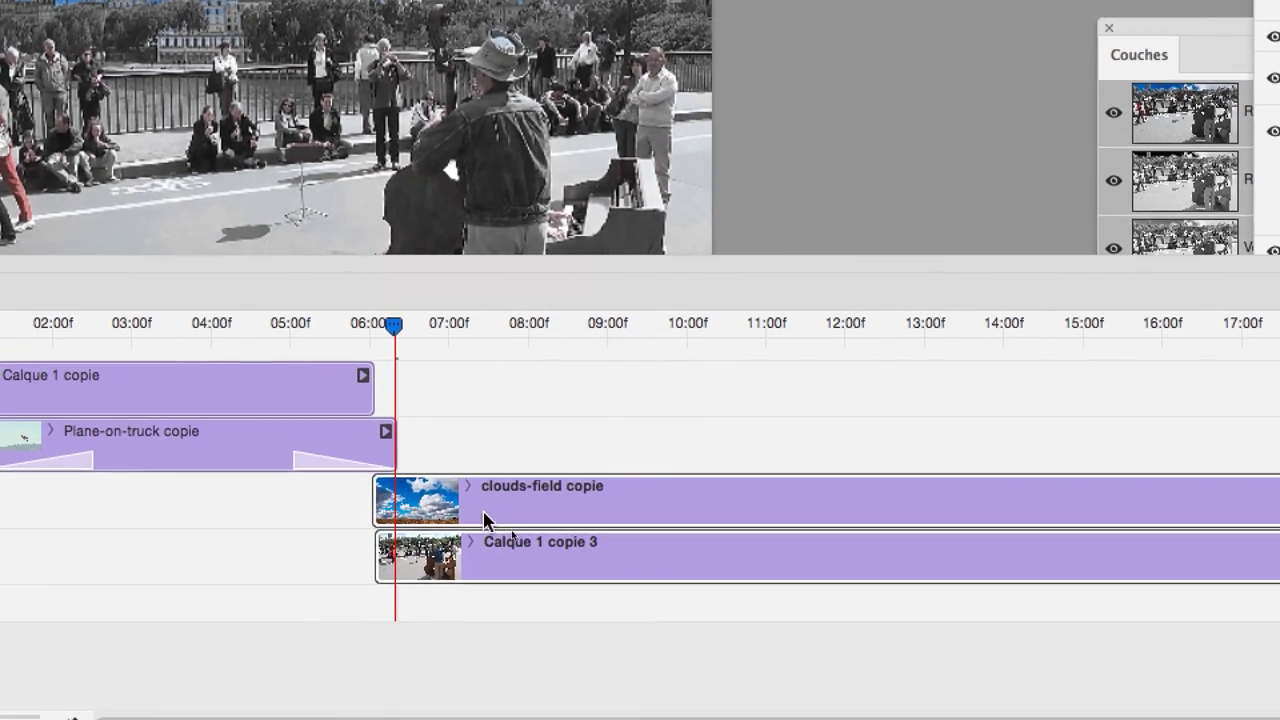
{"action": "left_click_drag", "start_coordinate": [484, 520], "coordinate": [447, 513]}
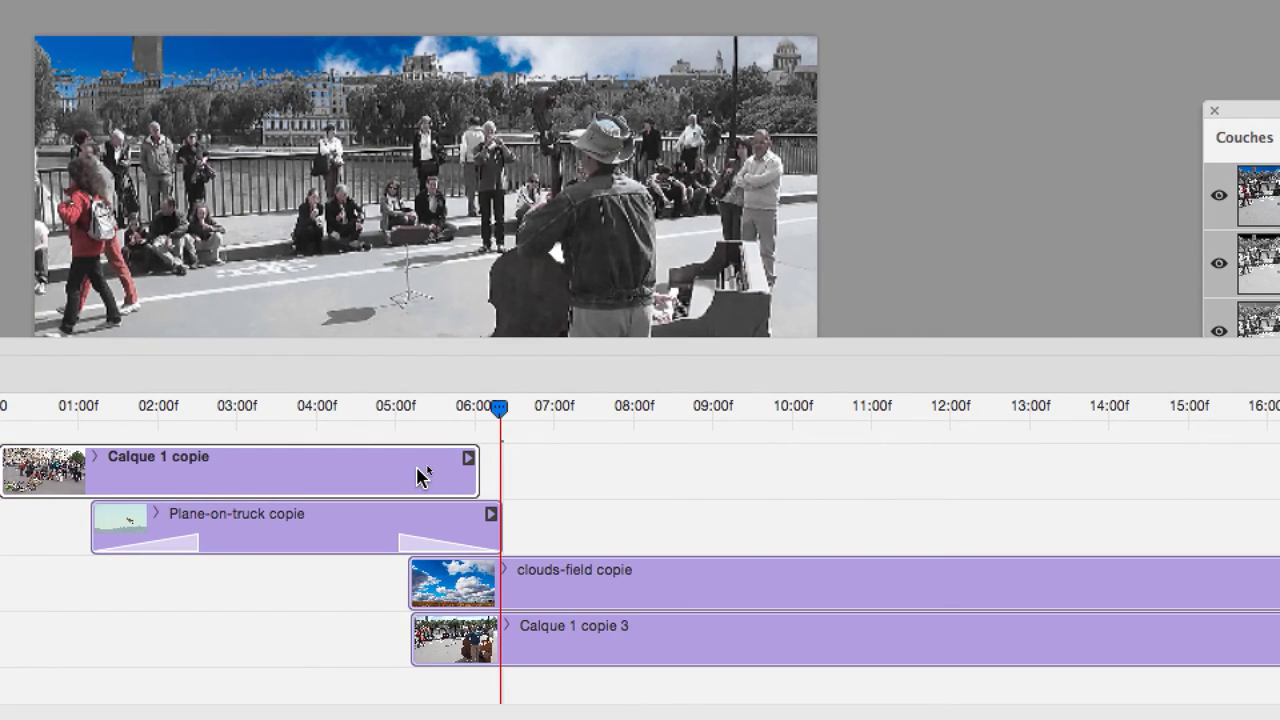
{"action": "left_click", "coordinate": [419, 478]}
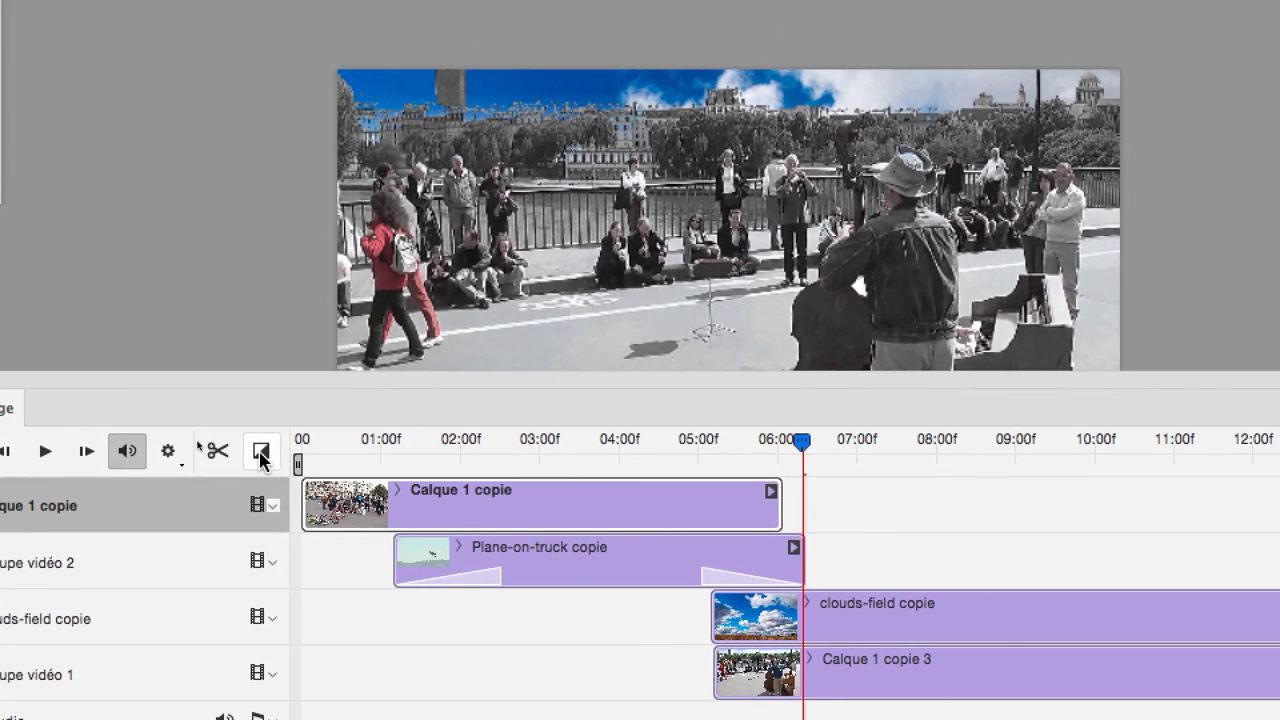
Step: Add short Fondu fades: a fade-out ending Calque 1 copie and a fade-in on Calque 1 copie 3
{"action": "left_click", "coordinate": [260, 452]}
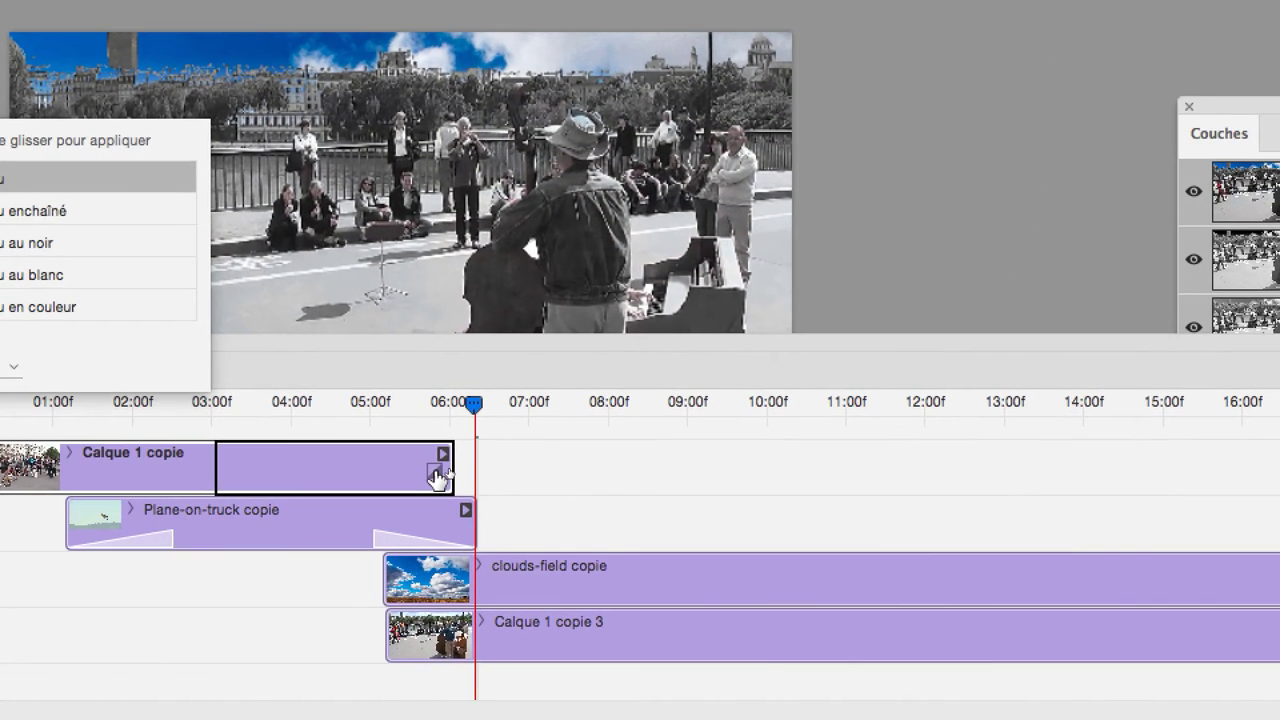
{"action": "left_click_drag", "start_coordinate": [343, 435], "coordinate": [620, 566]}
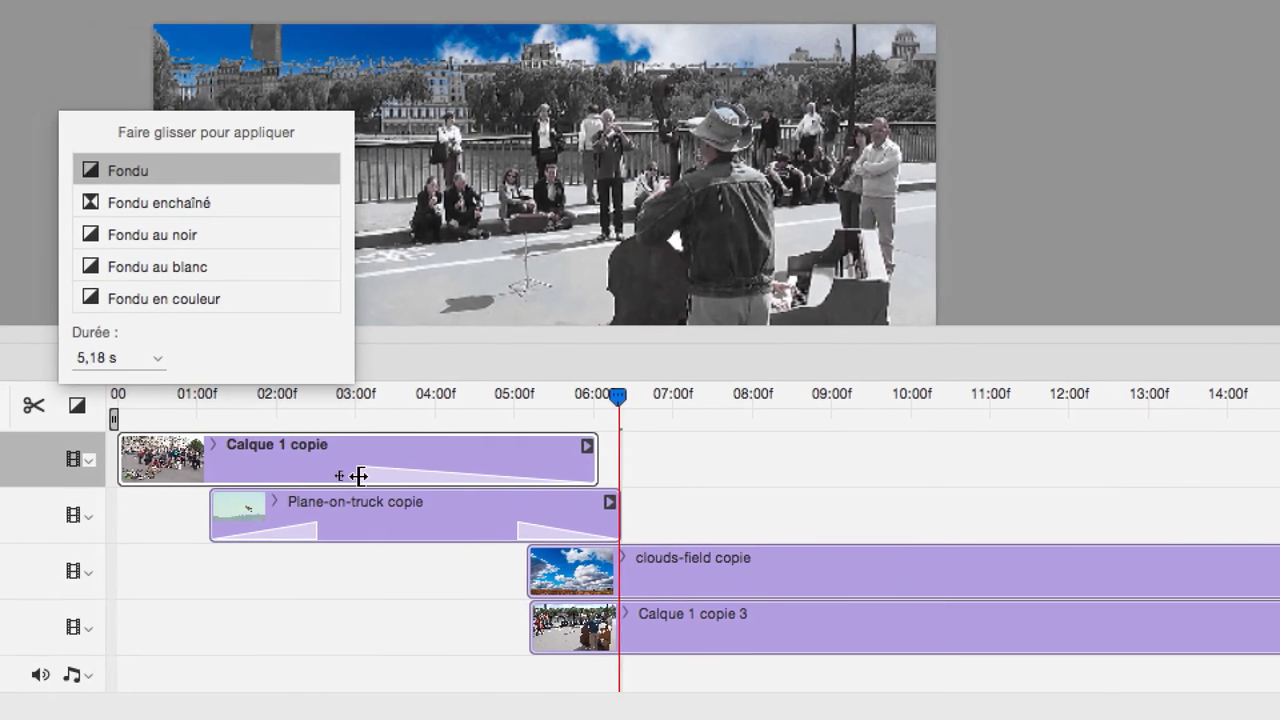
{"action": "left_click_drag", "start_coordinate": [360, 476], "coordinate": [426, 479]}
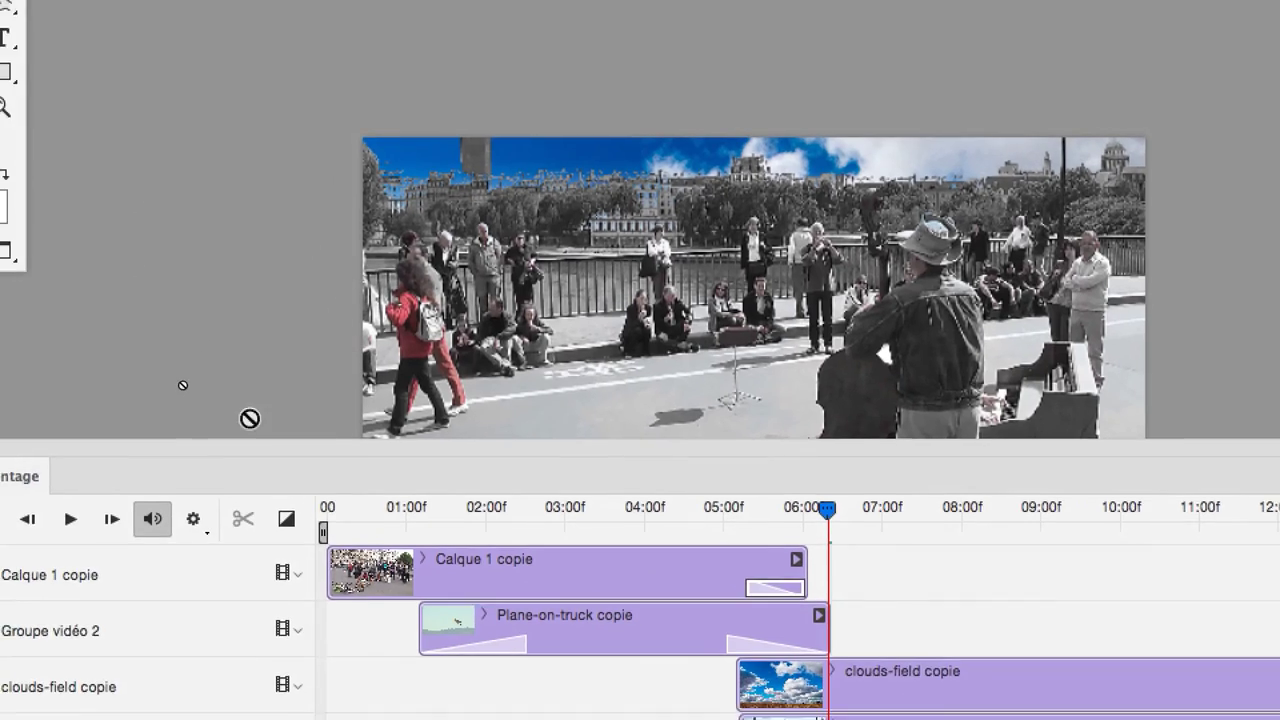
{"action": "left_click", "coordinate": [286, 518]}
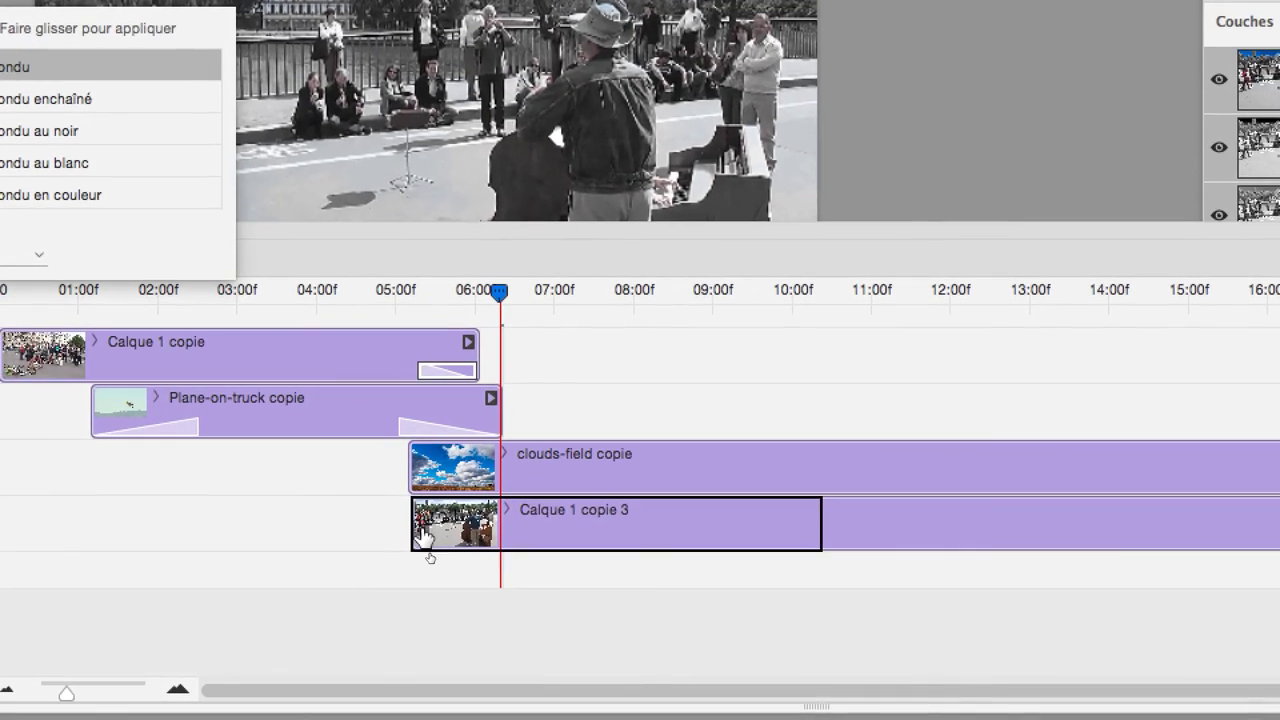
{"action": "left_click_drag", "start_coordinate": [272, 385], "coordinate": [421, 535]}
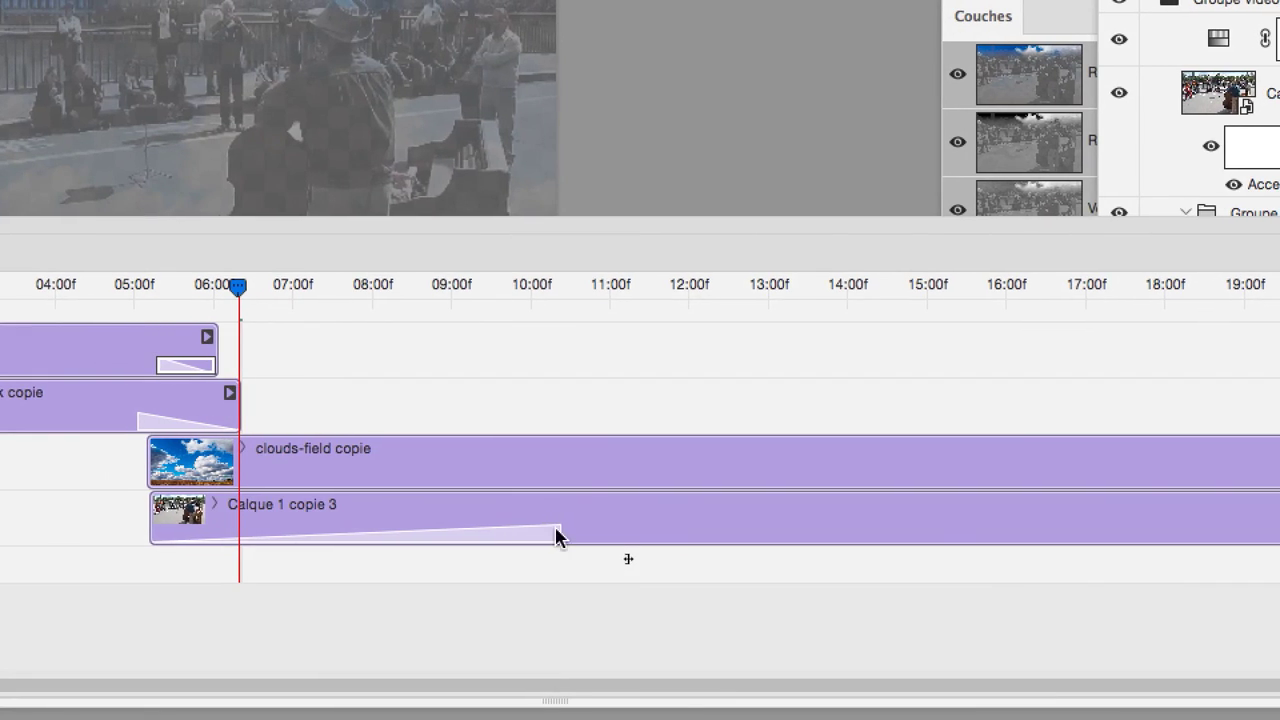
{"action": "left_click_drag", "start_coordinate": [645, 533], "coordinate": [295, 533]}
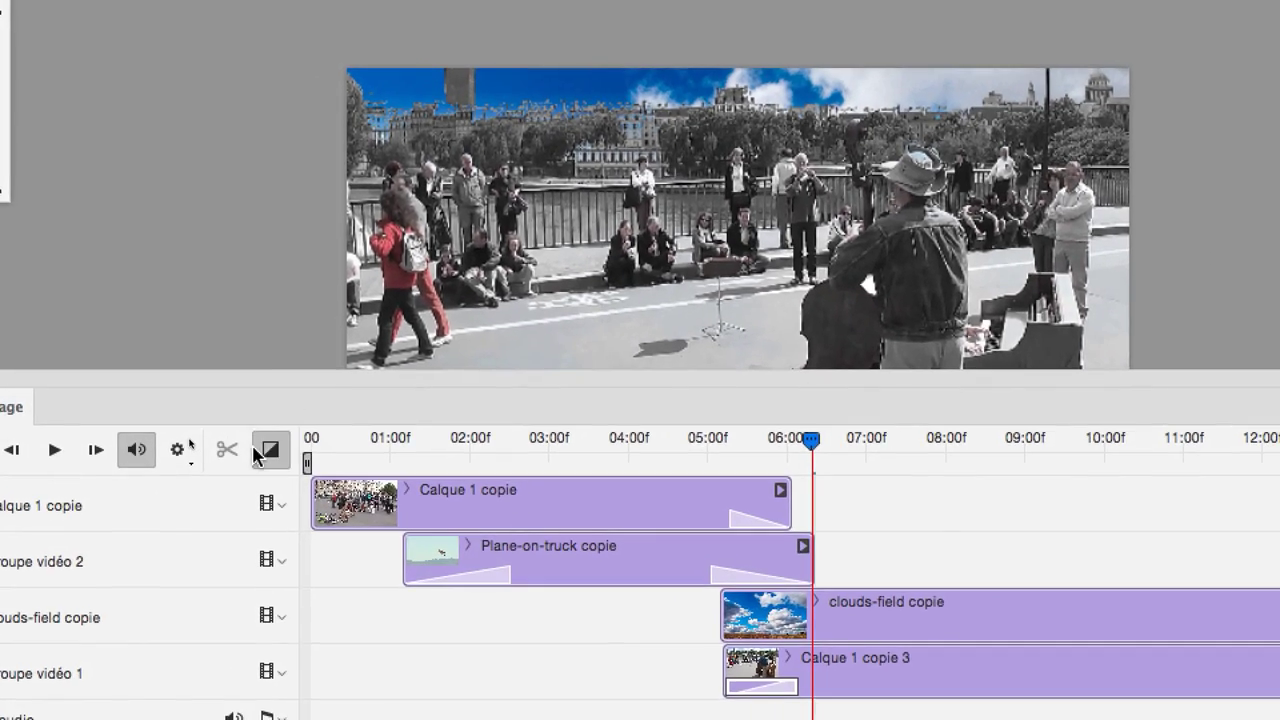
Step: Give clouds-field copie a Fondu fade-in shortened to about 1 second
{"action": "left_click", "coordinate": [71, 389]}
{"action": "left_click_drag", "start_coordinate": [266, 372], "coordinate": [420, 510]}
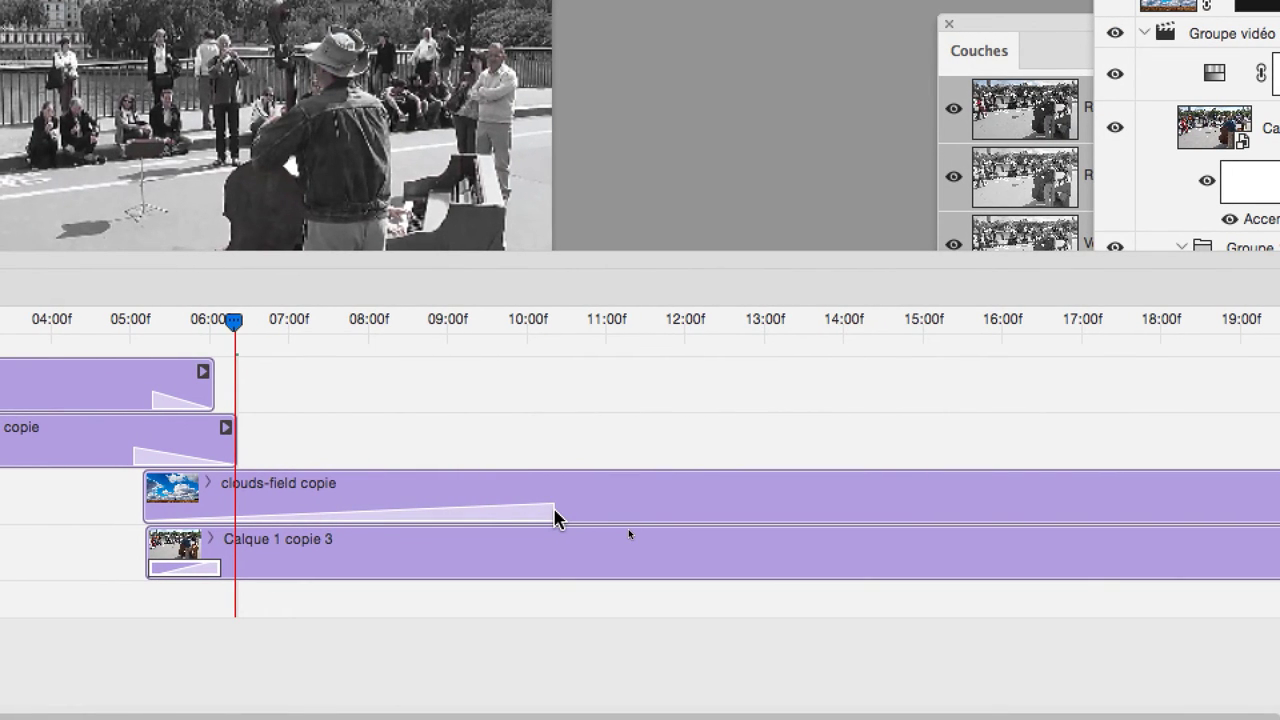
{"action": "left_click_drag", "start_coordinate": [553, 512], "coordinate": [241, 513]}
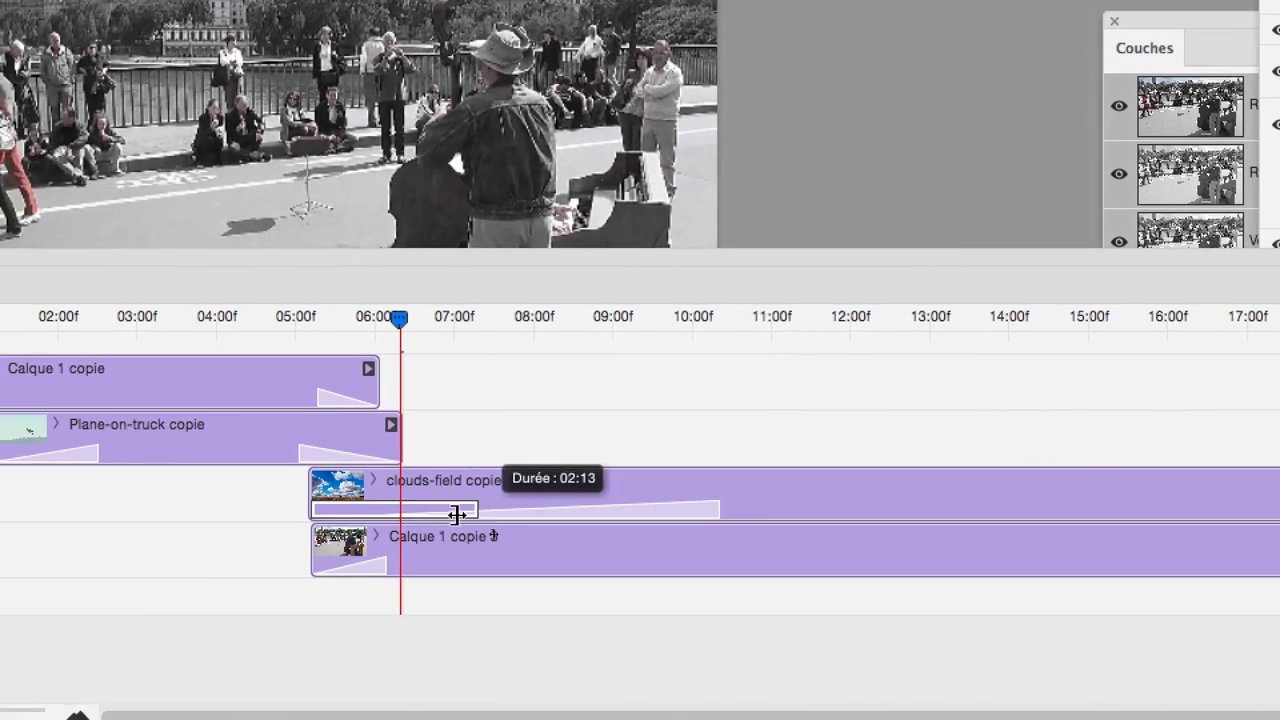
{"action": "left_click_drag", "start_coordinate": [440, 514], "coordinate": [433, 515]}
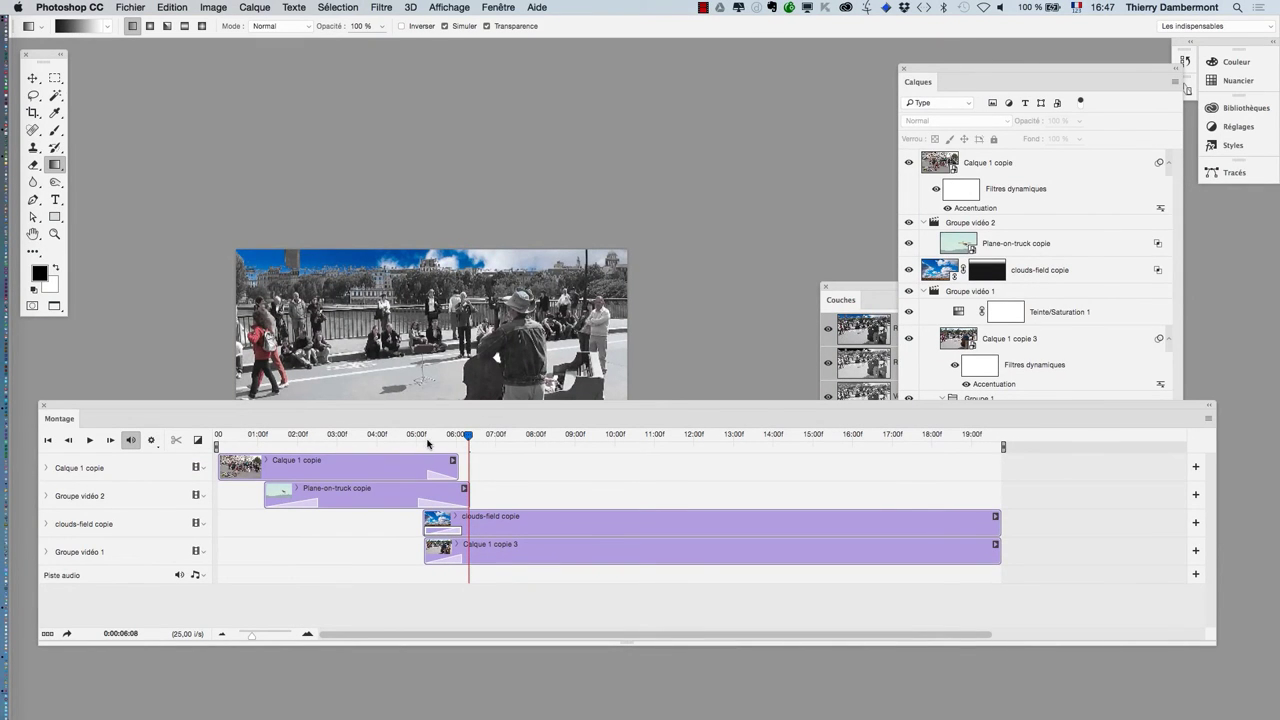
Step: Scrub frames around 05:08–05:12 with an enlarged preview, ending back at 05:00
{"action": "left_click", "coordinate": [428, 435]}
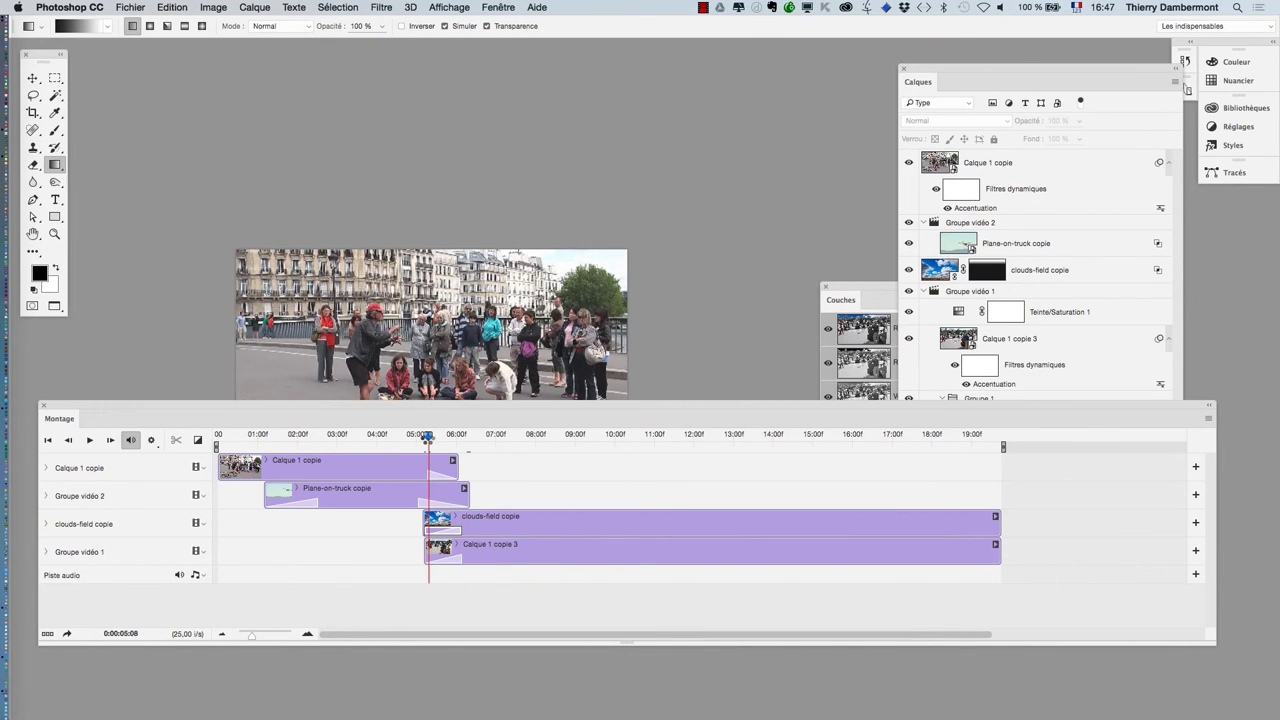
{"action": "mouse_move", "coordinate": [431, 437]}
{"action": "left_mouse_down"}
{"action": "mouse_move", "coordinate": [456, 432]}
{"action": "mouse_move", "coordinate": [444, 443]}
{"action": "left_mouse_up"}
{"action": "left_click_drag", "start_coordinate": [457, 378], "coordinate": [459, 338]}
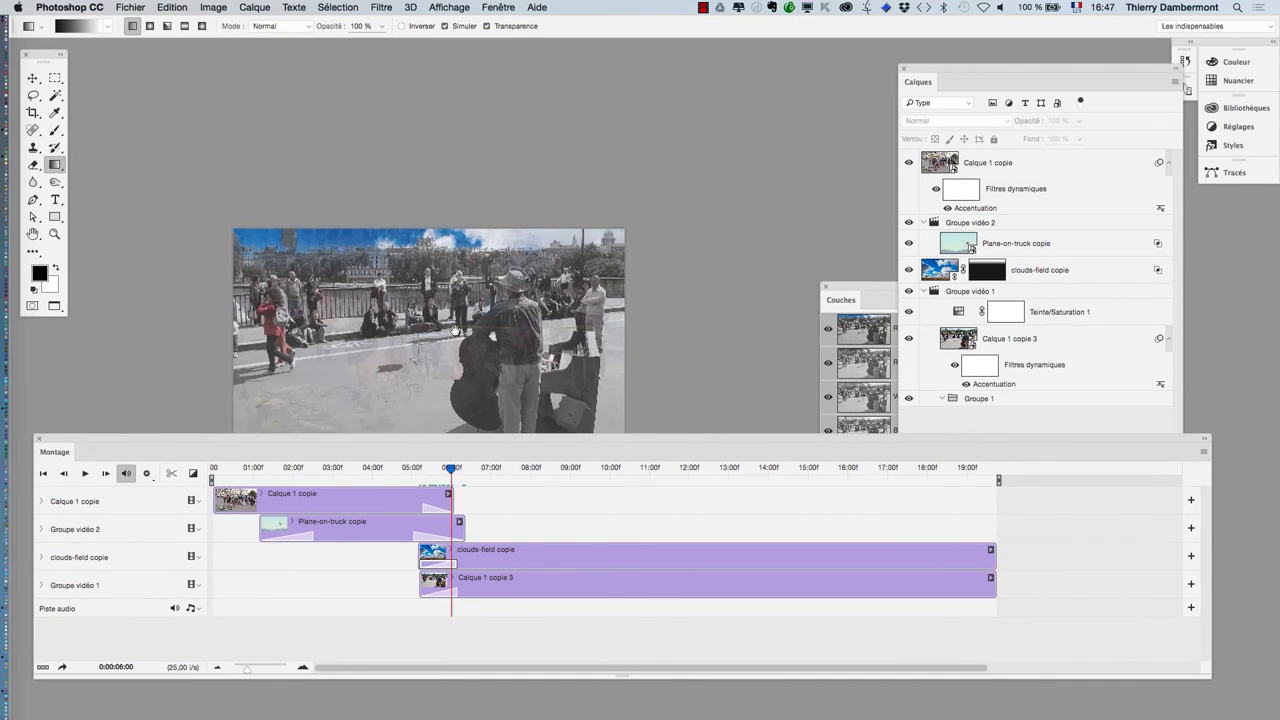
{"action": "key", "text": "ctrl+0"}
{"action": "scroll", "coordinate": [461, 284], "scroll_direction": "up", "scroll_amount": 1}
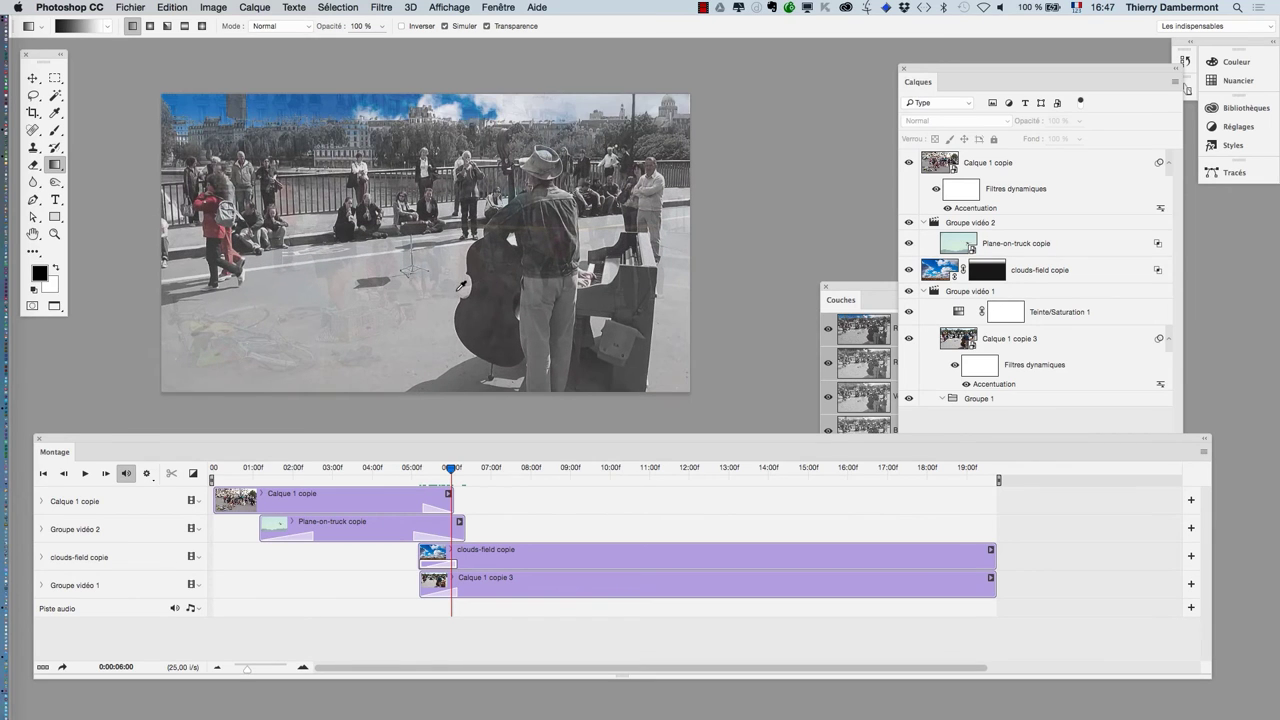
{"action": "left_click", "coordinate": [430, 470]}
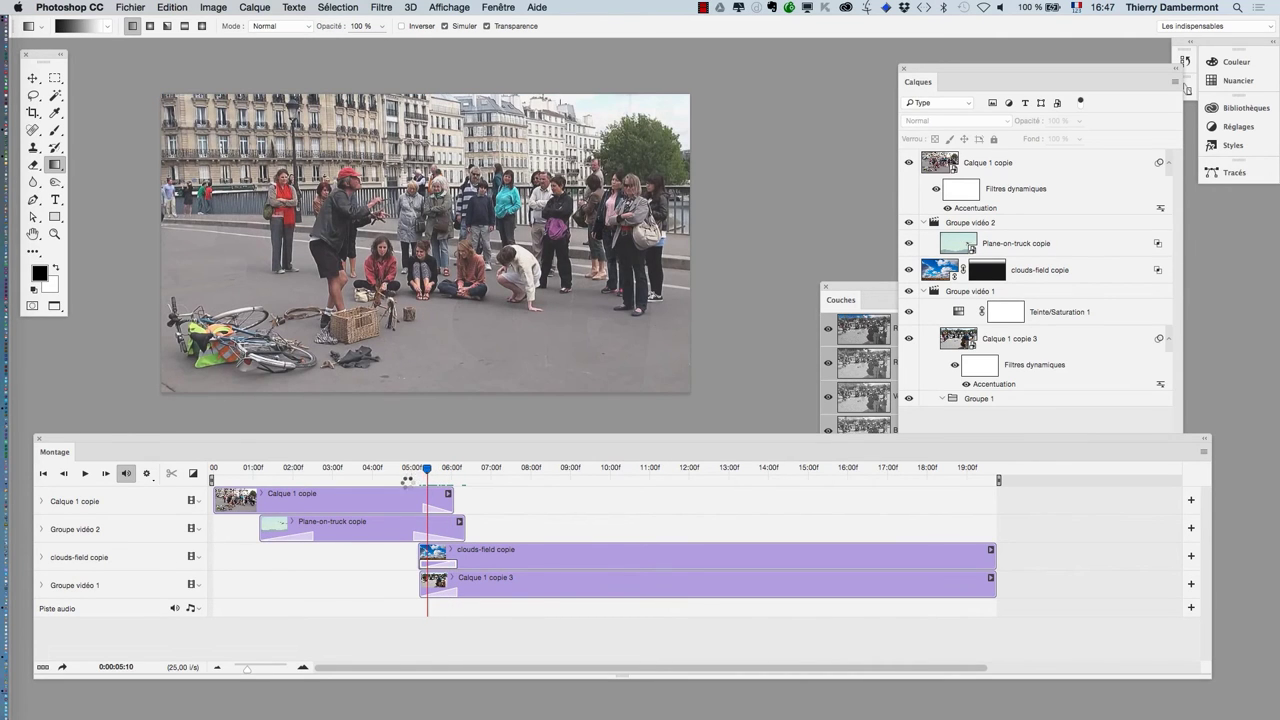
{"action": "left_click", "coordinate": [409, 479]}
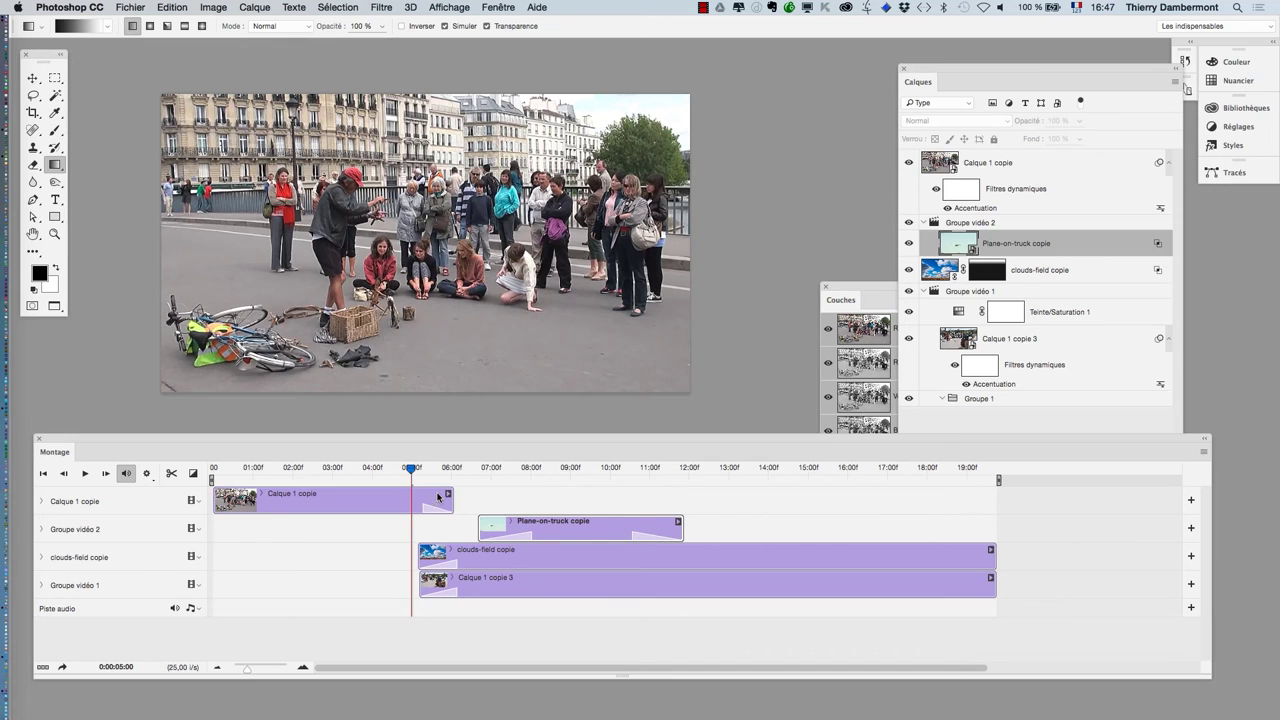
Step: Move the Plane-on-truck copie clip to start at 00 and preview the playback
{"action": "left_click", "coordinate": [88, 474]}
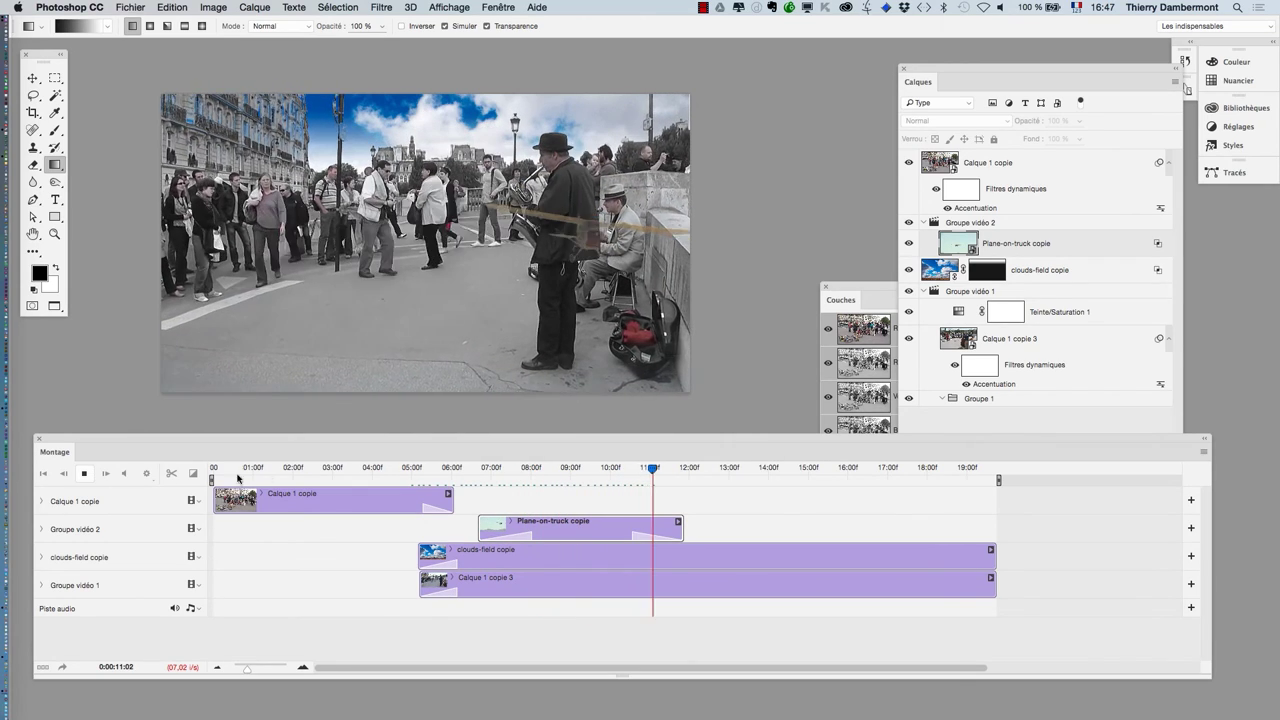
{"action": "left_click", "coordinate": [683, 468]}
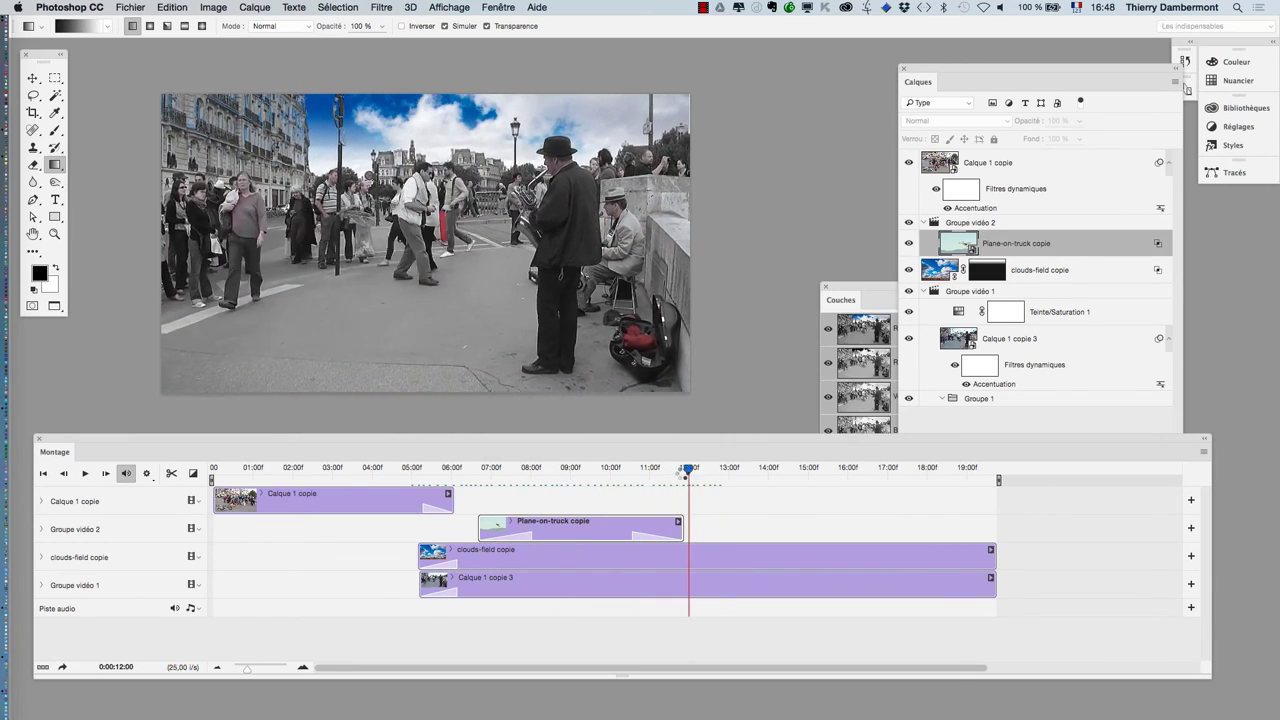
{"action": "mouse_move", "coordinate": [603, 481]}
{"action": "left_mouse_down"}
{"action": "mouse_move", "coordinate": [558, 484]}
{"action": "mouse_move", "coordinate": [541, 511]}
{"action": "left_mouse_up"}
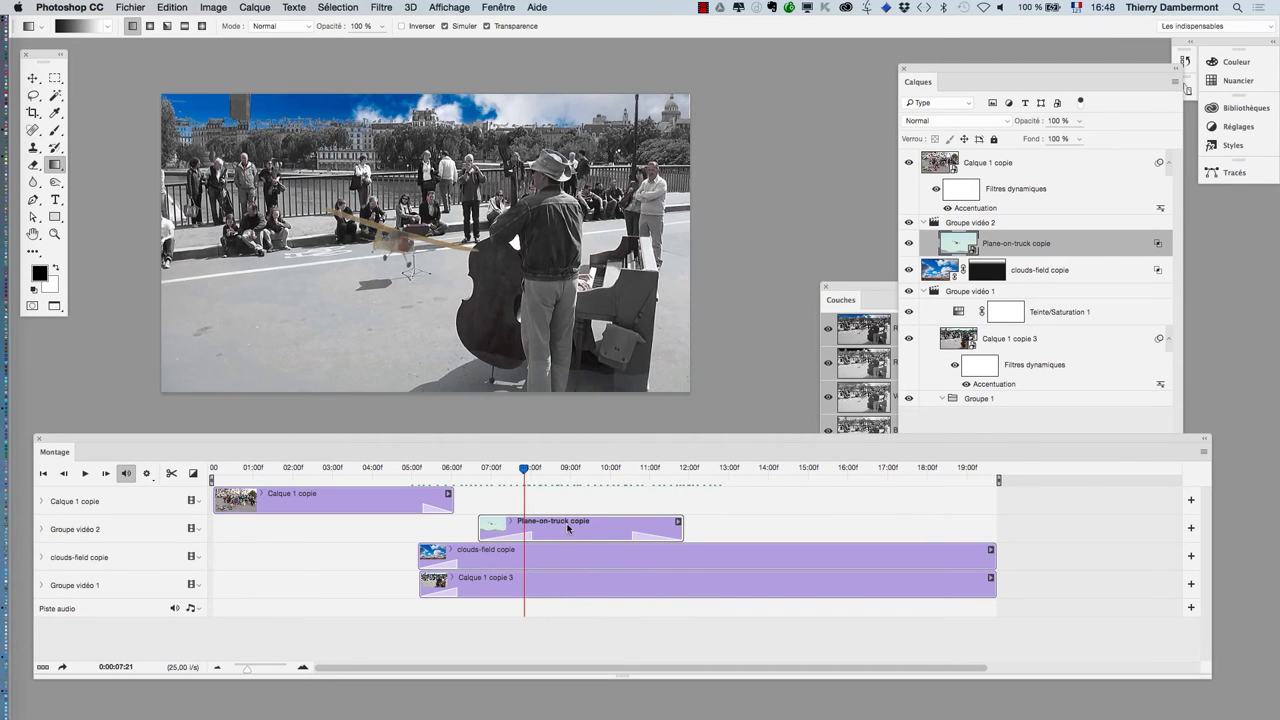
{"action": "left_click_drag", "start_coordinate": [502, 530], "coordinate": [296, 541]}
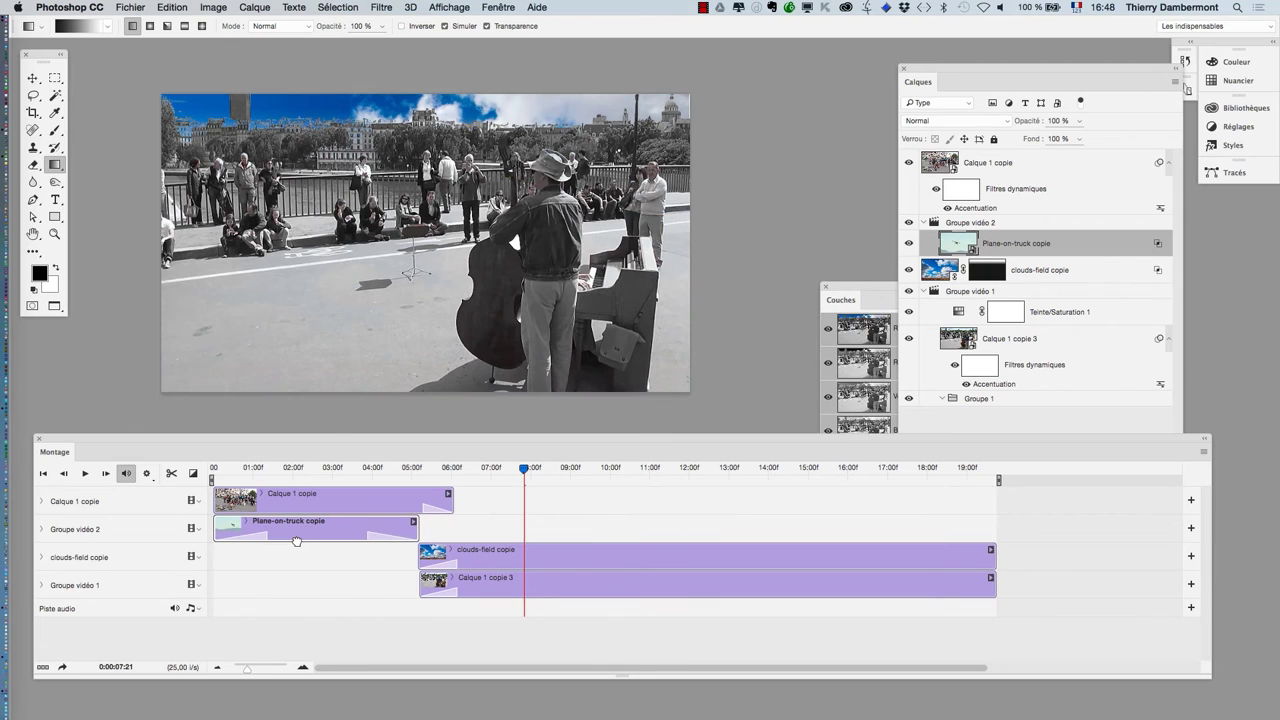
{"action": "left_click", "coordinate": [87, 474]}
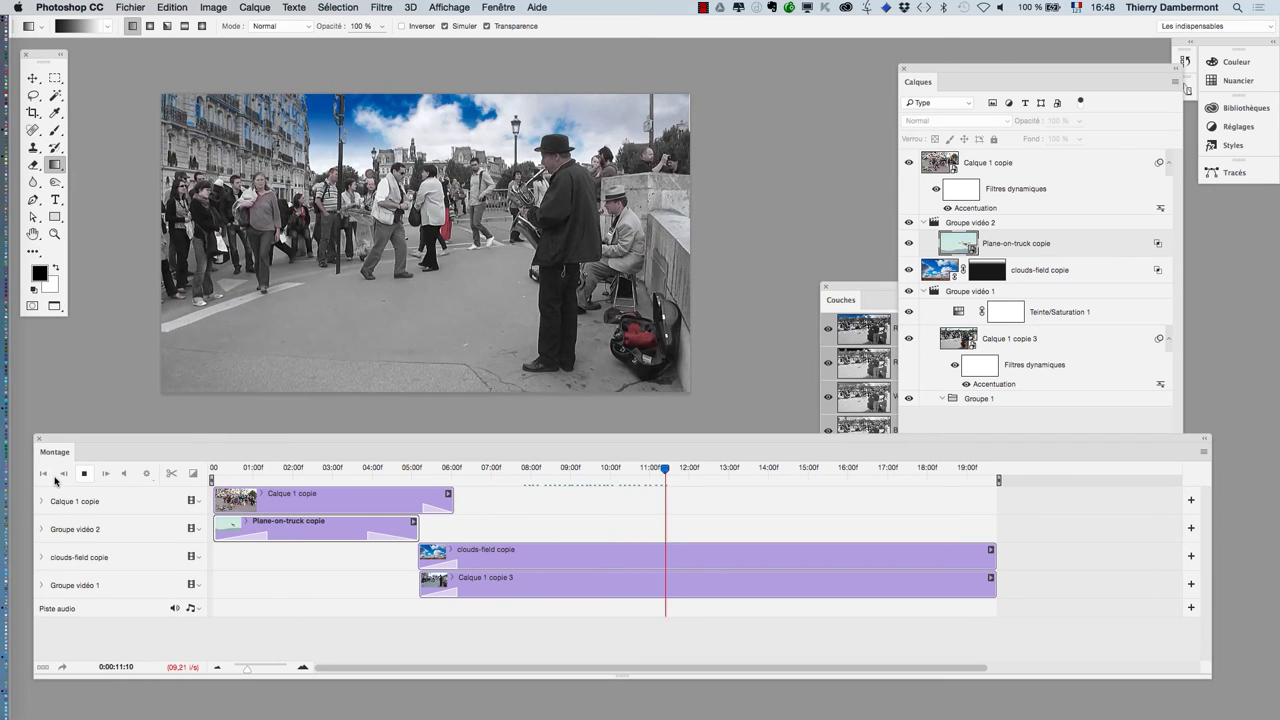
{"action": "key", "text": "space"}
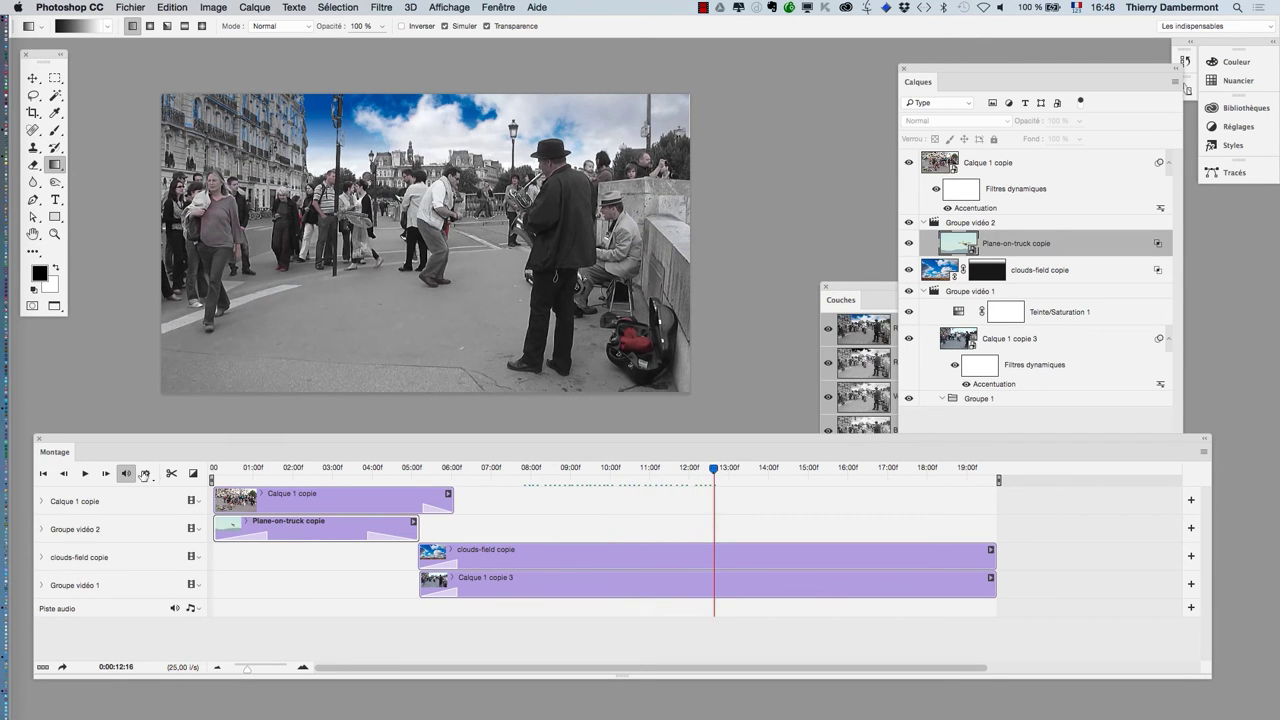
Step: Put Plane-on-truck copie on its own top track above Calque 1 copie and replay from the start
{"action": "left_click_drag", "start_coordinate": [713, 472], "coordinate": [206, 472]}
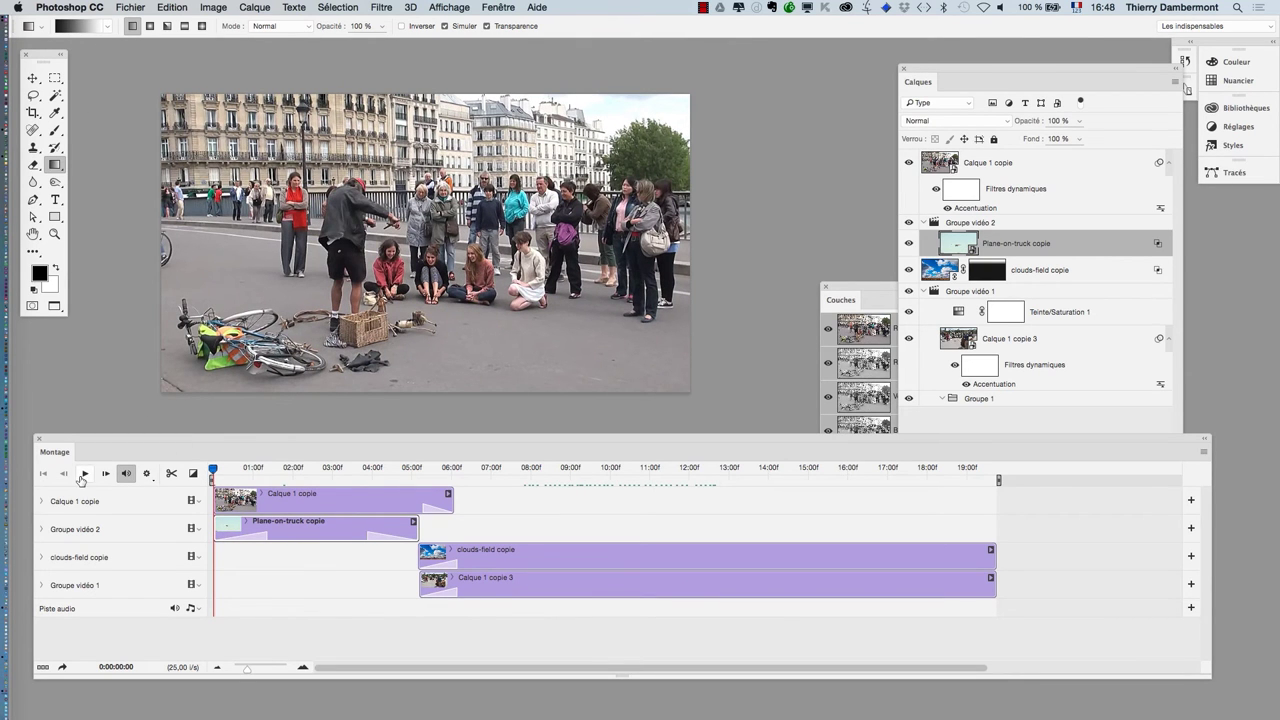
{"action": "left_click", "coordinate": [82, 476]}
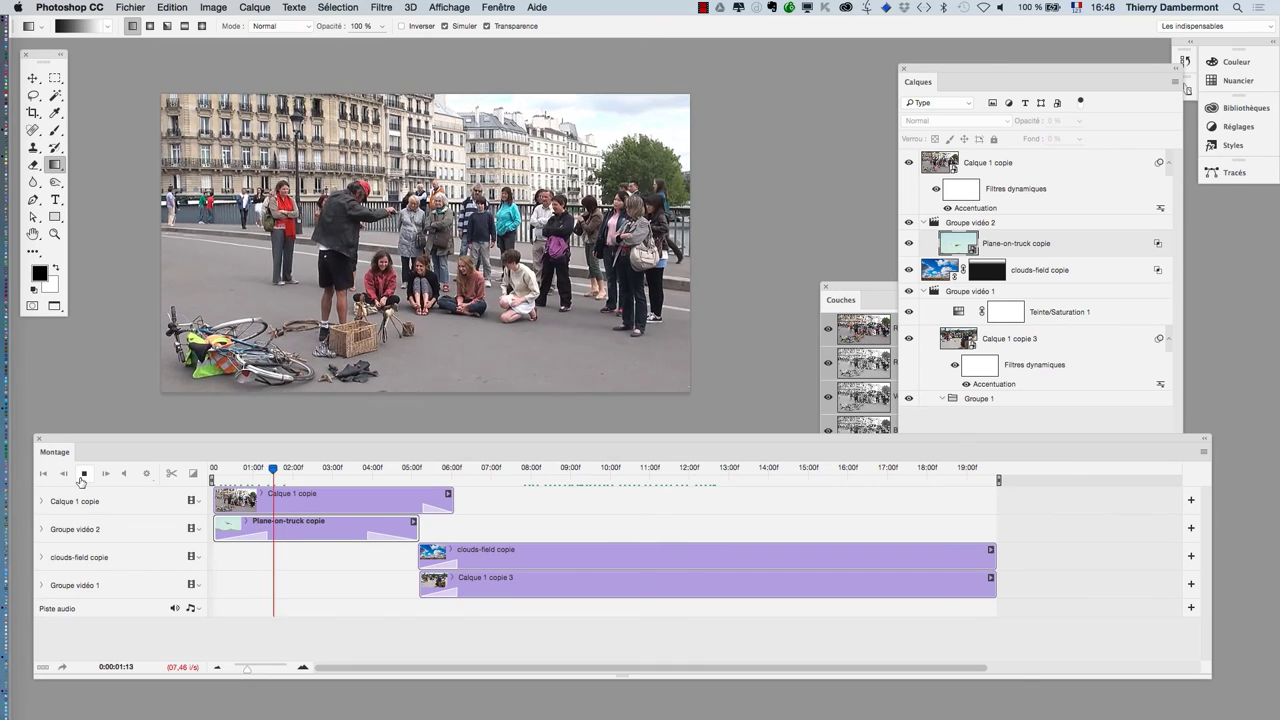
{"action": "left_click", "coordinate": [84, 474]}
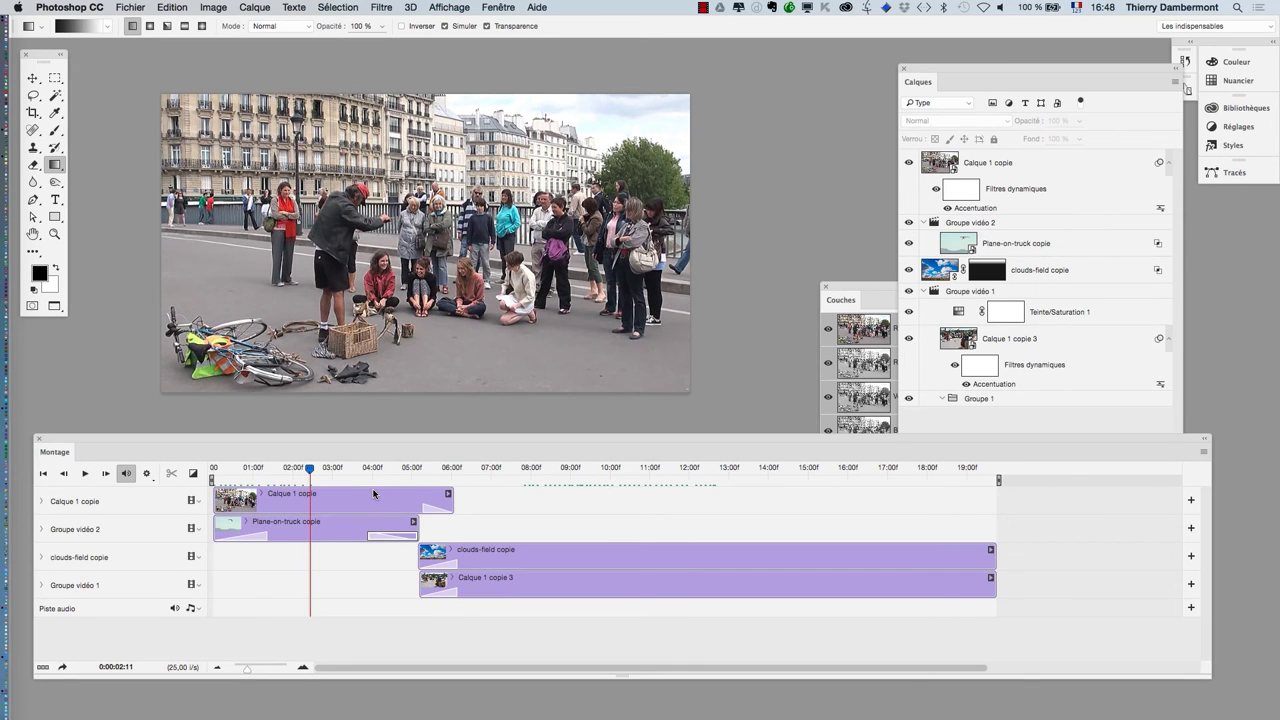
{"action": "left_click", "coordinate": [267, 530]}
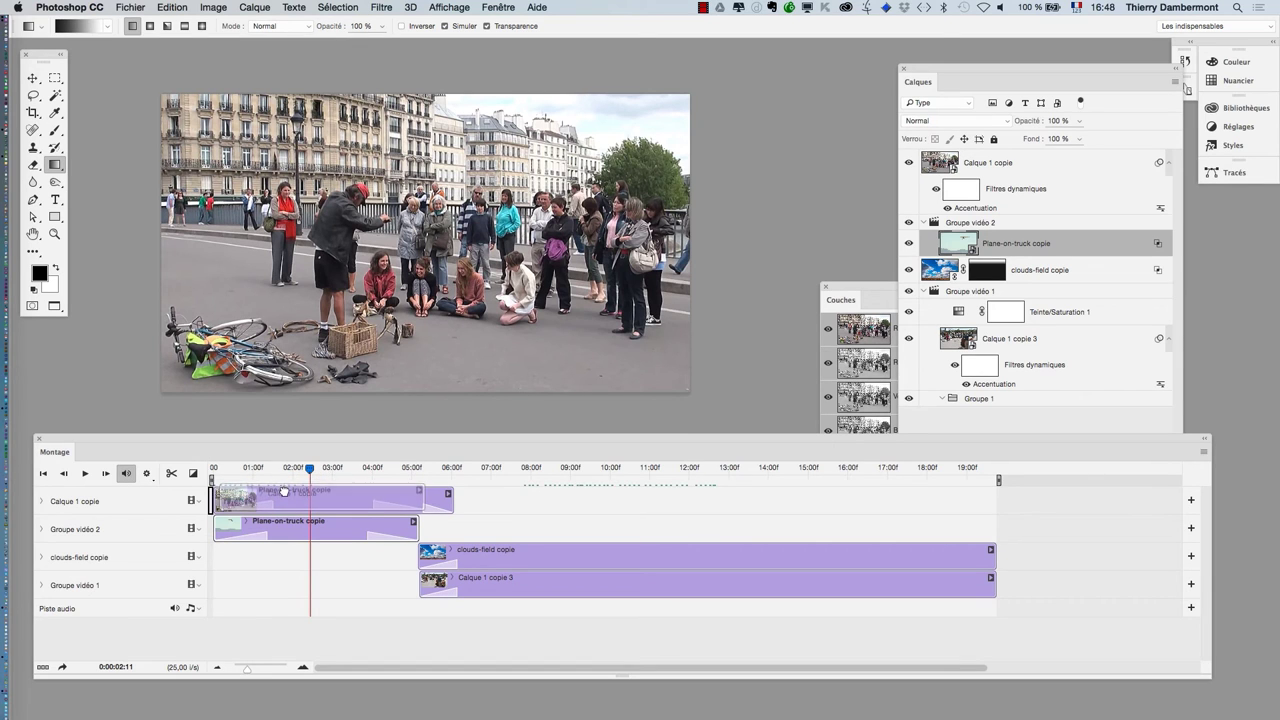
{"action": "left_click_drag", "start_coordinate": [285, 492], "coordinate": [214, 470]}
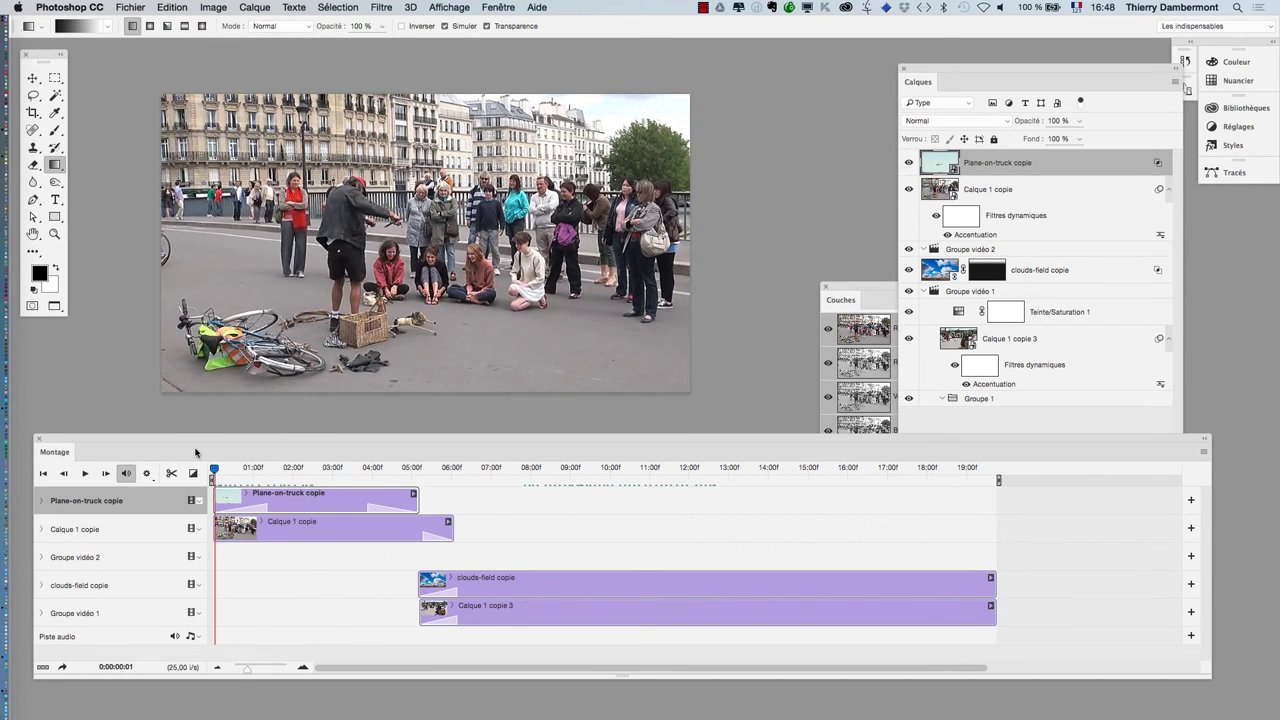
{"action": "left_click", "coordinate": [86, 474]}
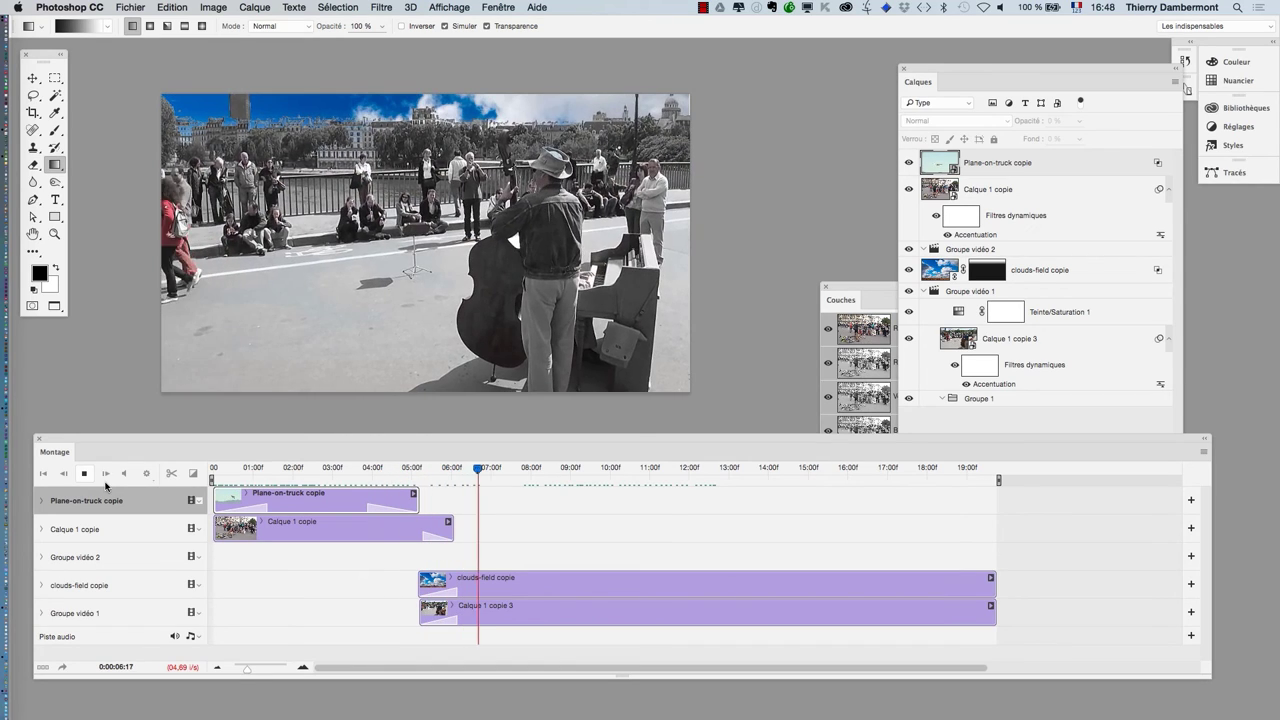
{"action": "left_click", "coordinate": [86, 474]}
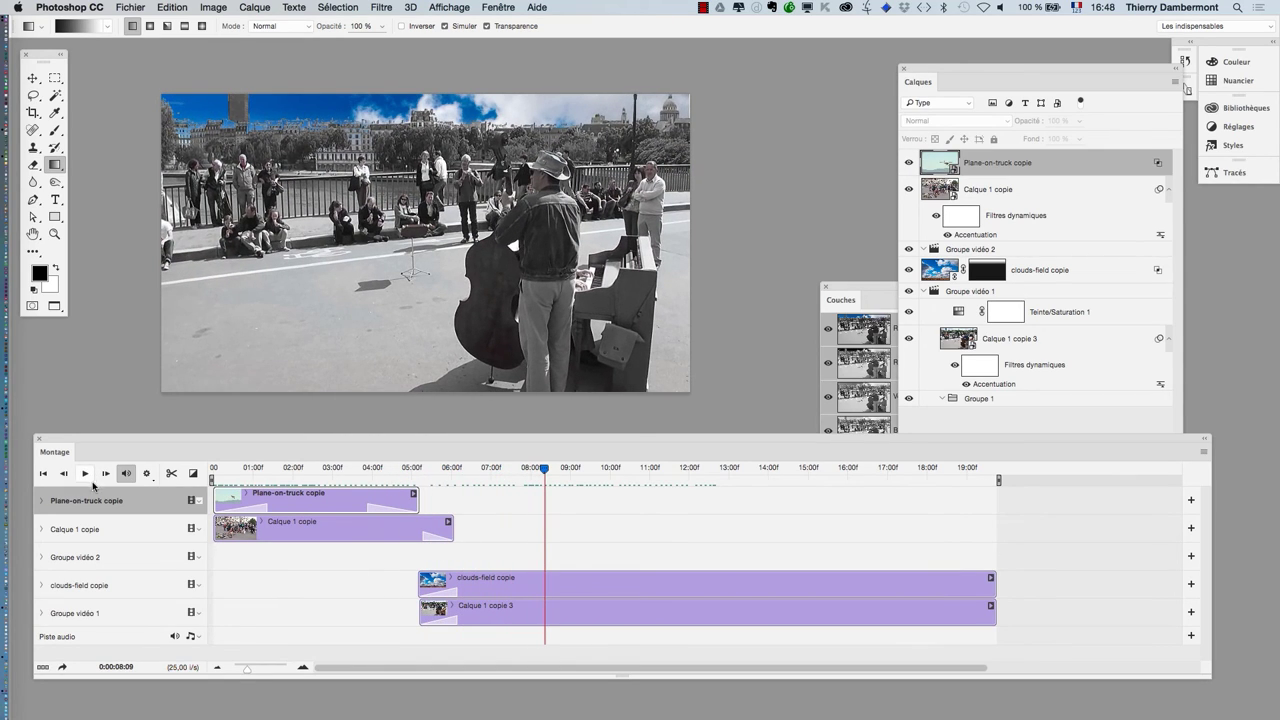
Step: Save the project PSD under a new name
{"action": "left_click", "coordinate": [133, 7]}
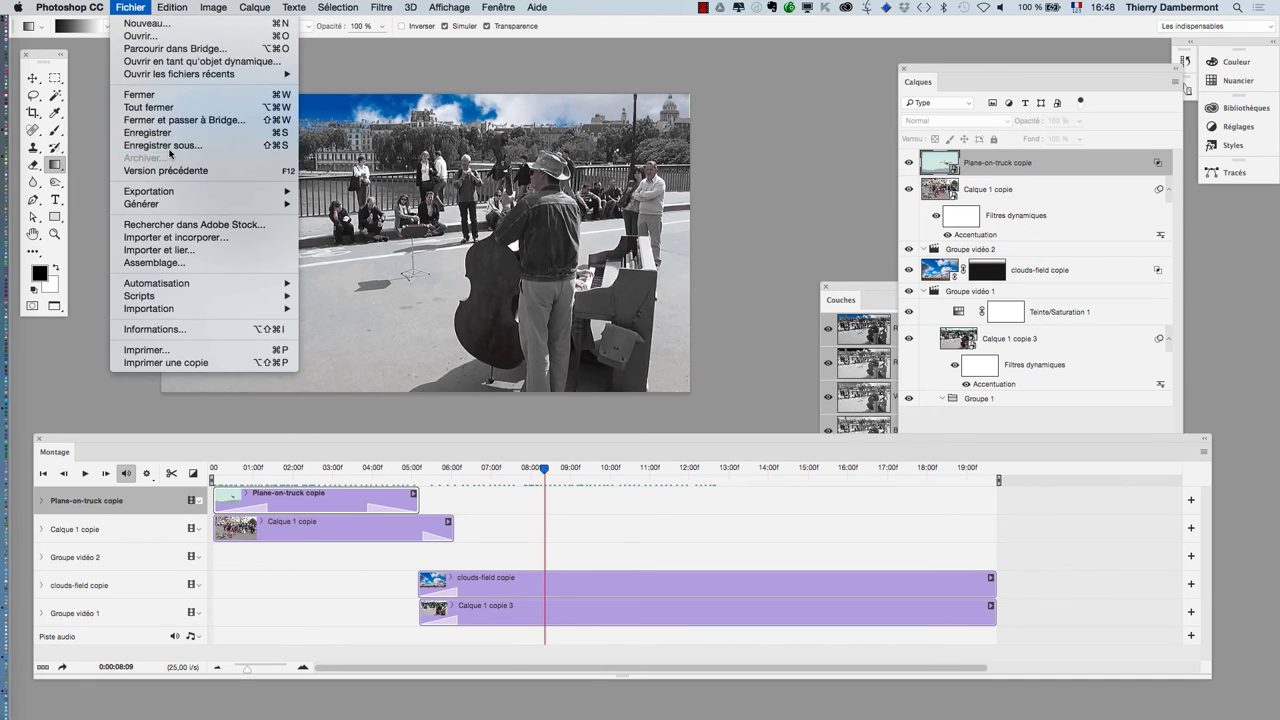
{"action": "left_click", "coordinate": [168, 146]}
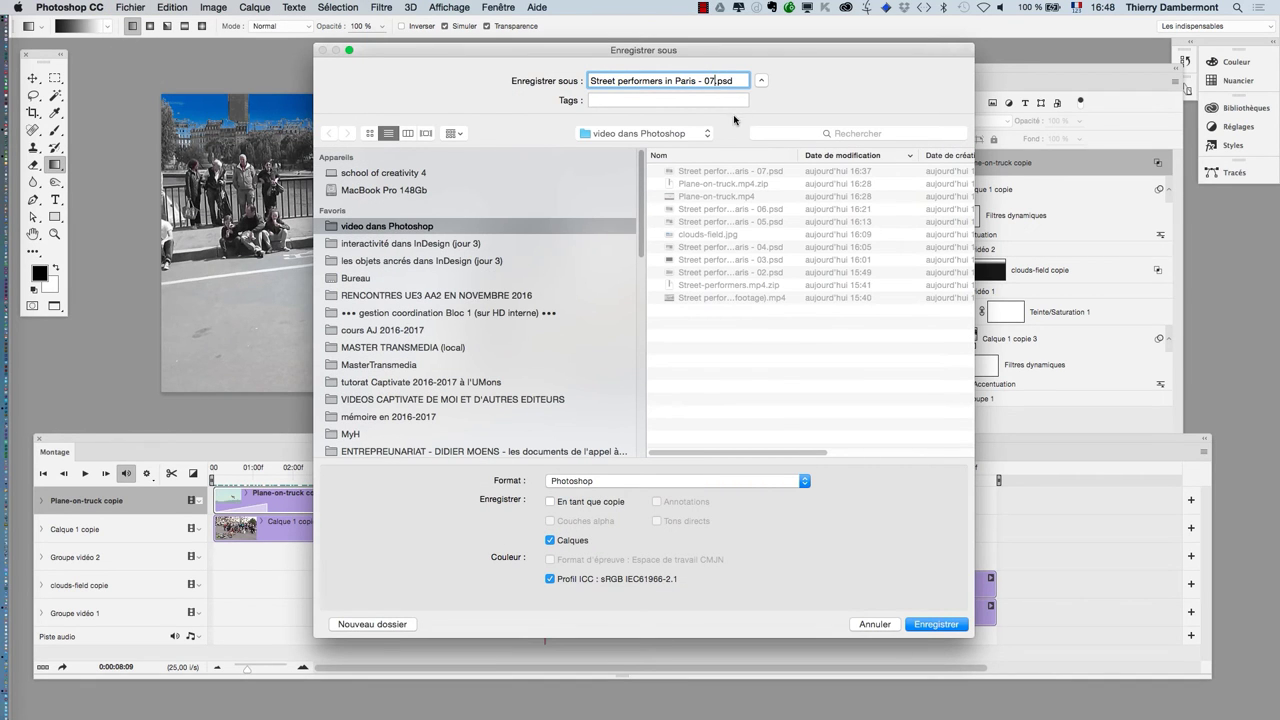
{"action": "key", "text": "Return"}
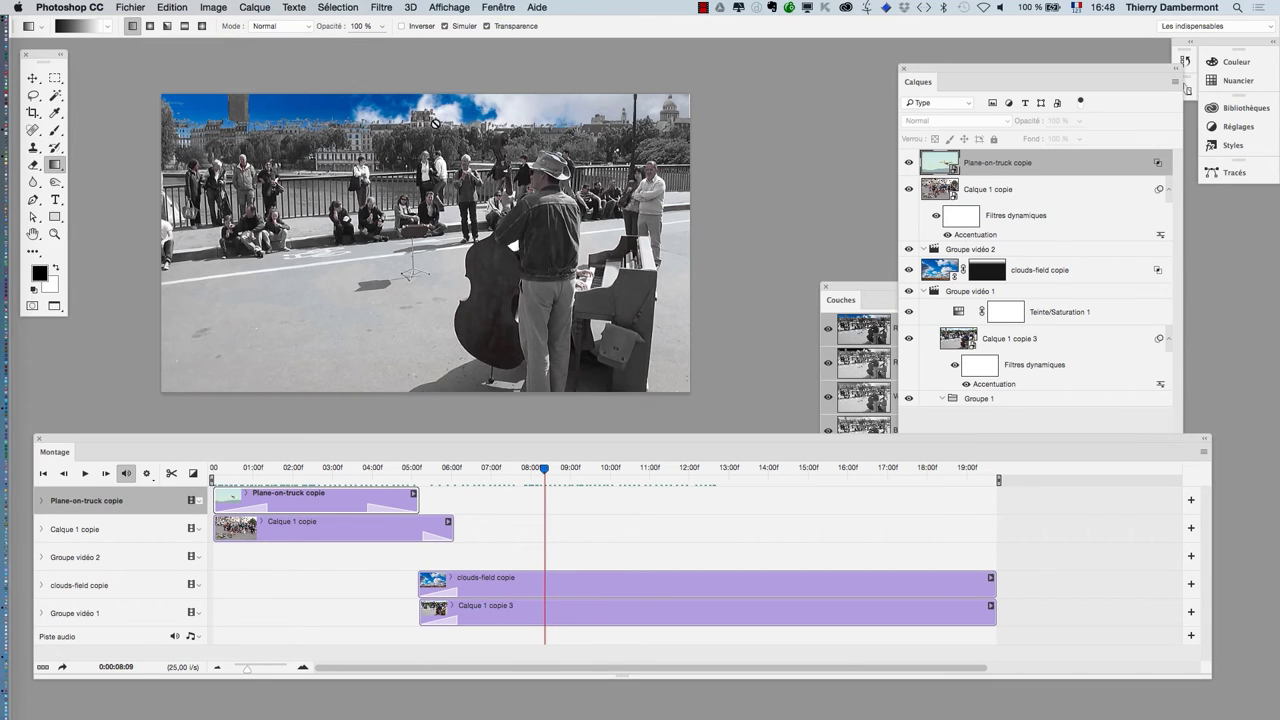
Step: Open the Render Video settings, cancel them, and check the image size
{"action": "left_click", "coordinate": [129, 8]}
{"action": "mouse_move", "coordinate": [150, 191]}
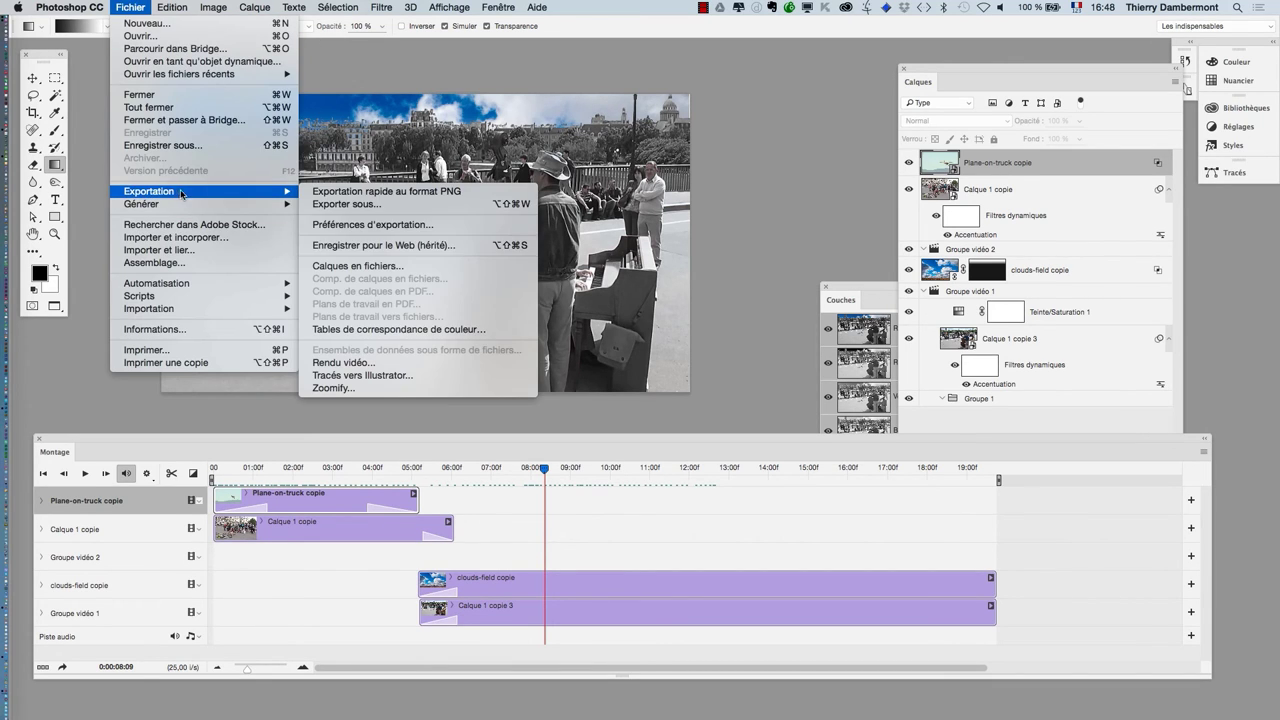
{"action": "left_click", "coordinate": [427, 362]}
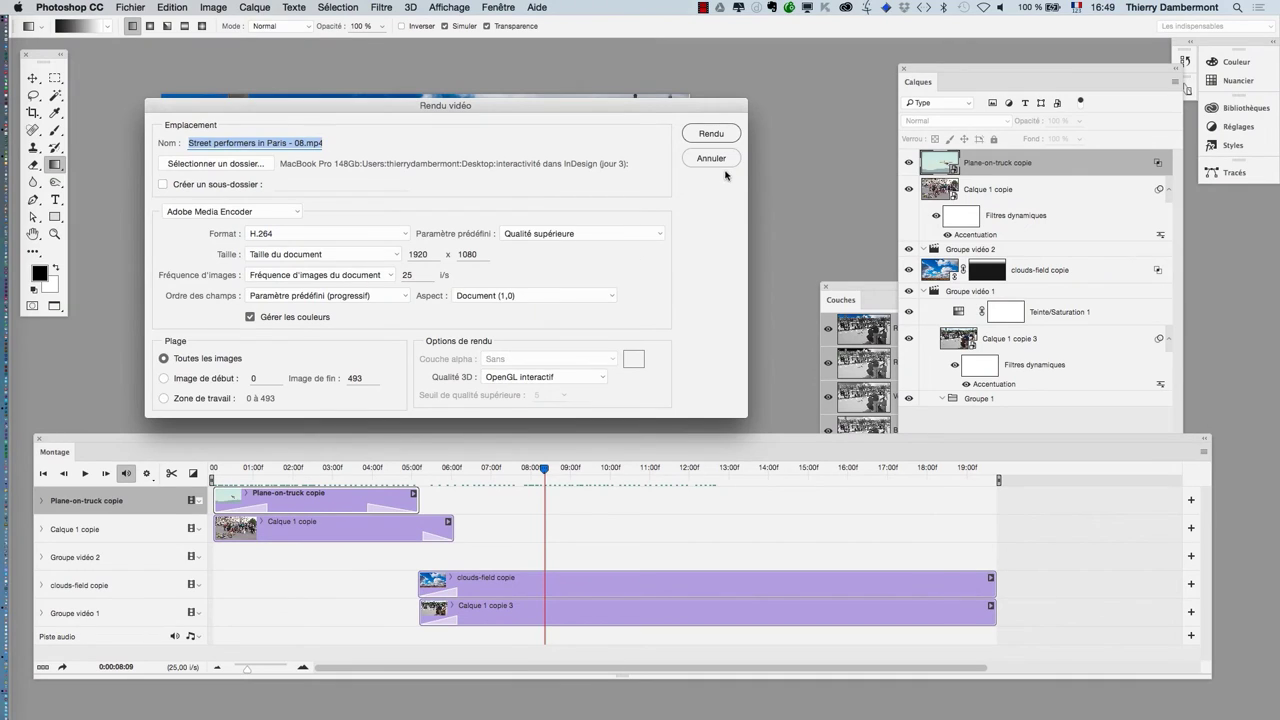
{"action": "left_click", "coordinate": [714, 165]}
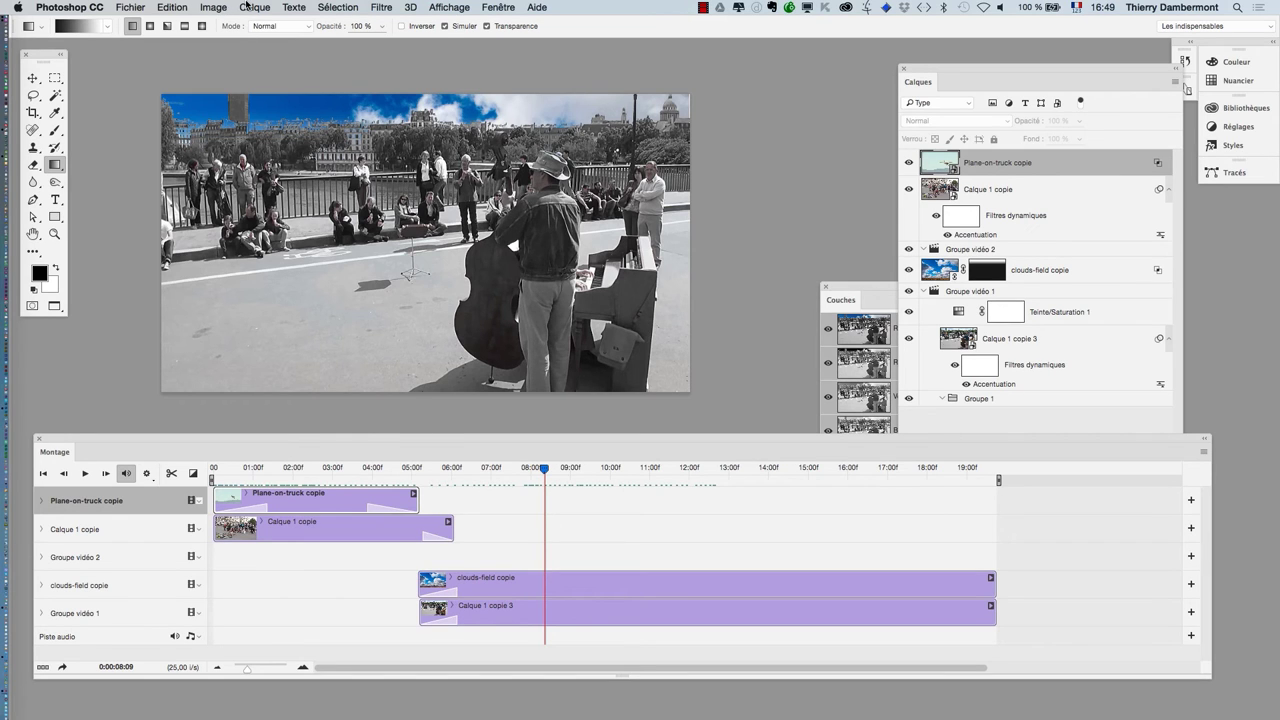
{"action": "left_click", "coordinate": [246, 6]}
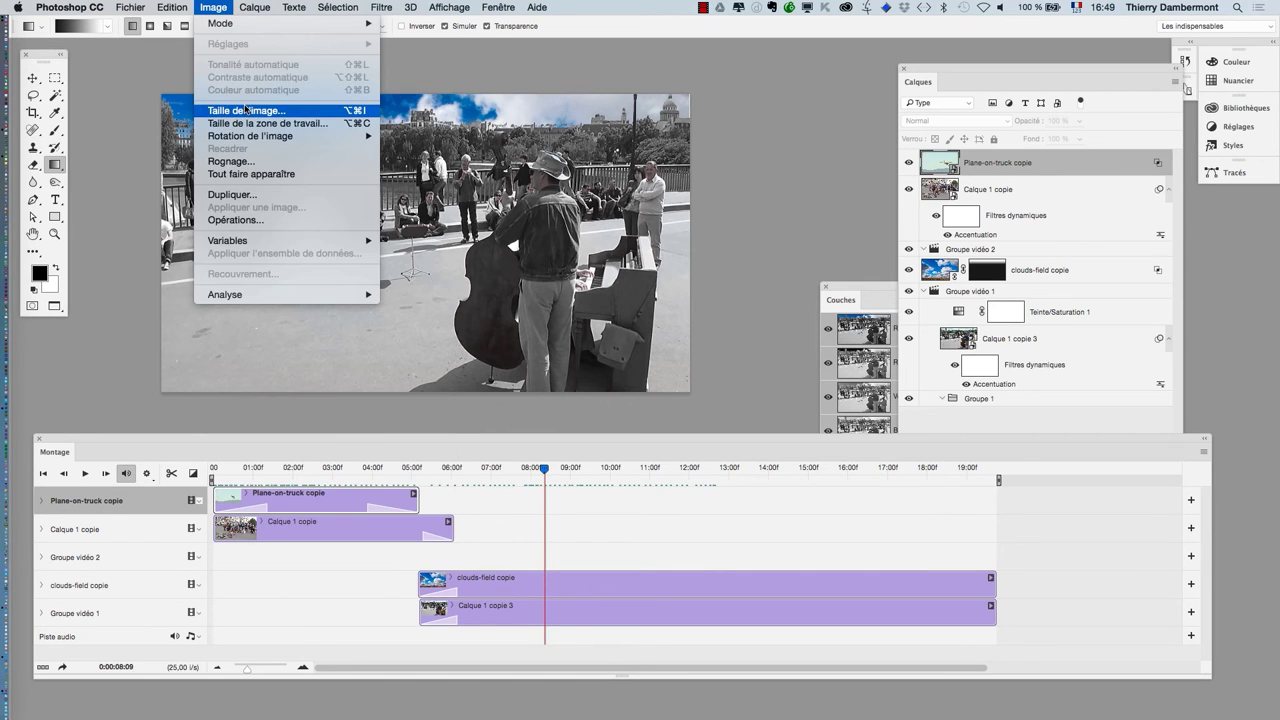
{"action": "left_click", "coordinate": [246, 110]}
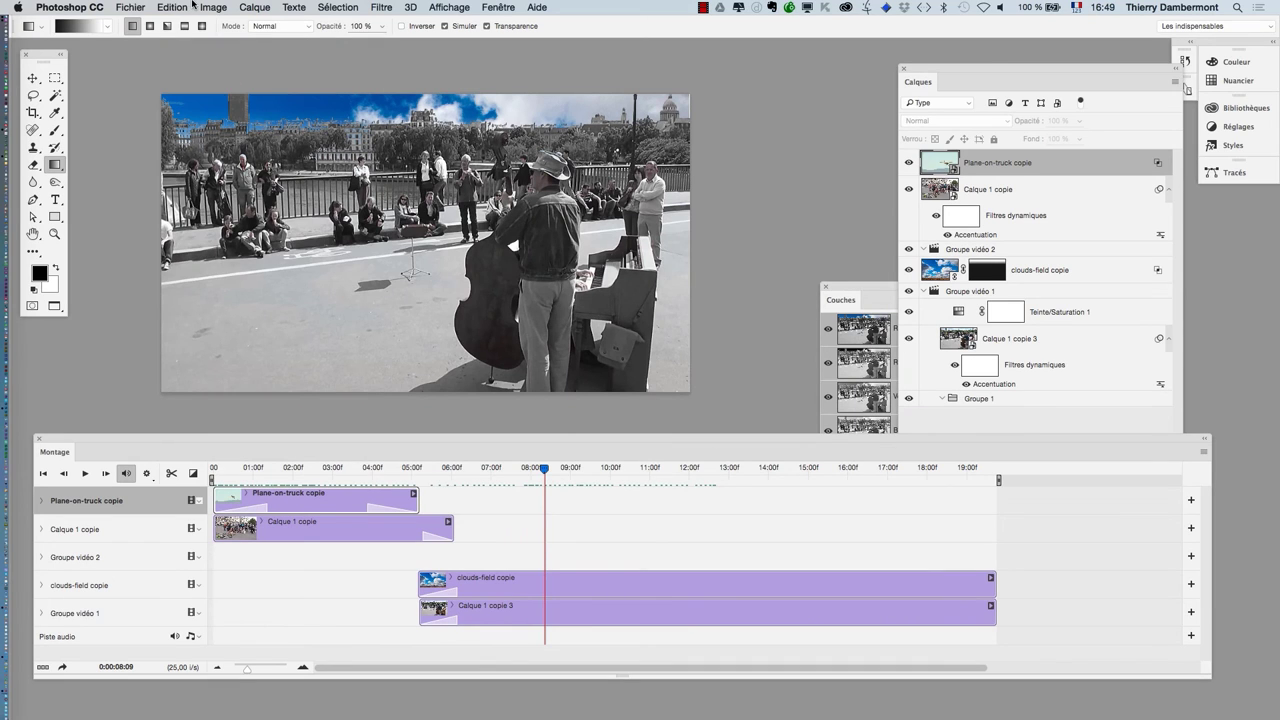
Step: Render the video as H.264 MP4 at 960×540 as Street performers in Paris - 08.mp4
{"action": "left_click", "coordinate": [133, 7]}
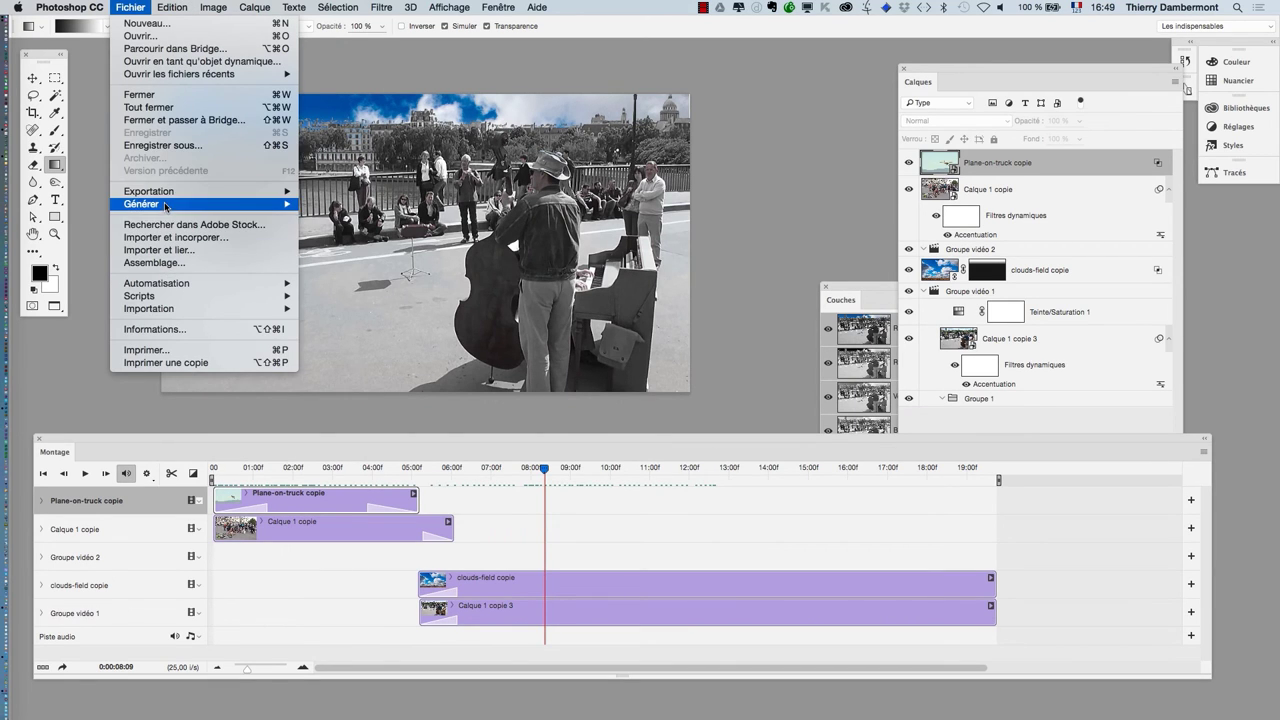
{"action": "mouse_move", "coordinate": [150, 191]}
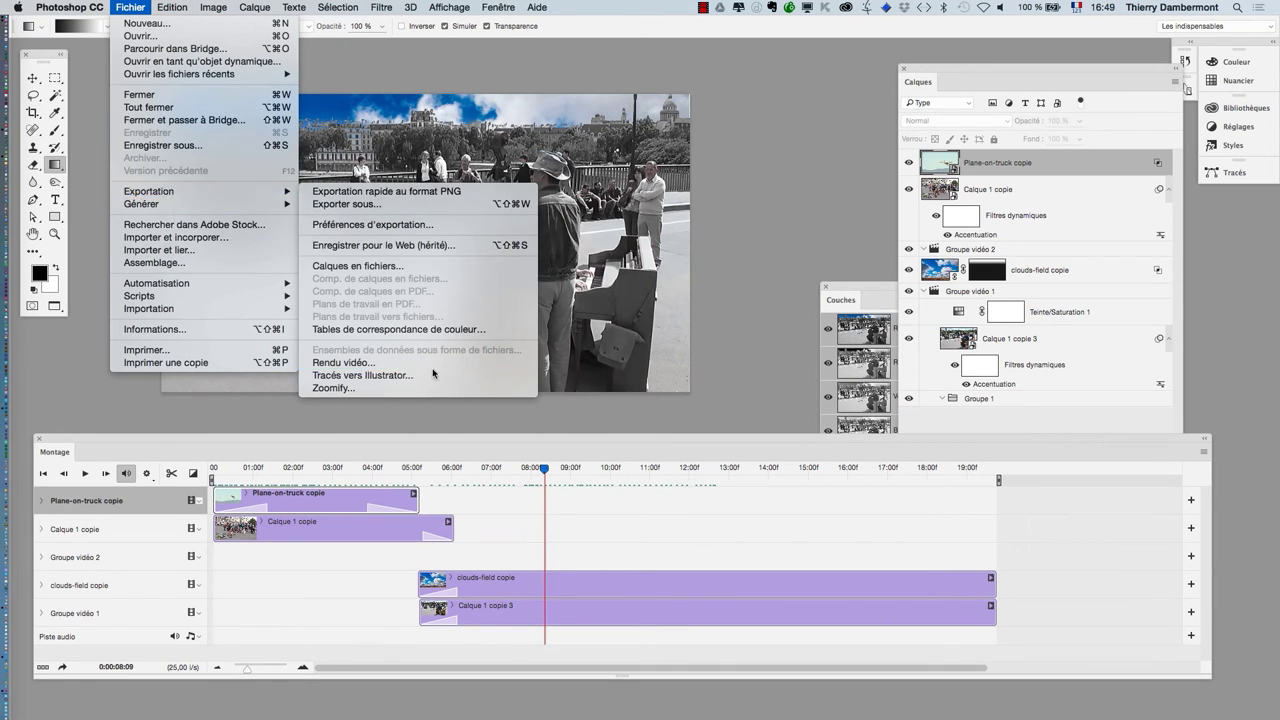
{"action": "left_click", "coordinate": [433, 363]}
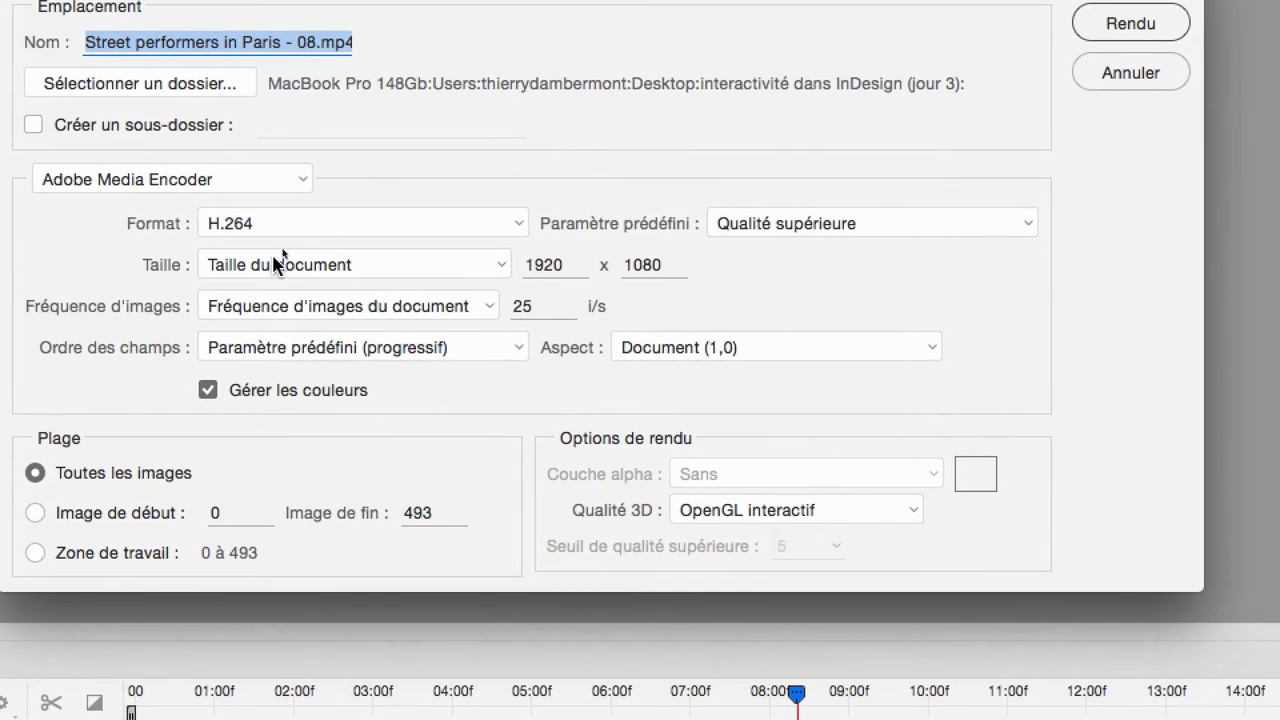
{"action": "left_click", "coordinate": [278, 262]}
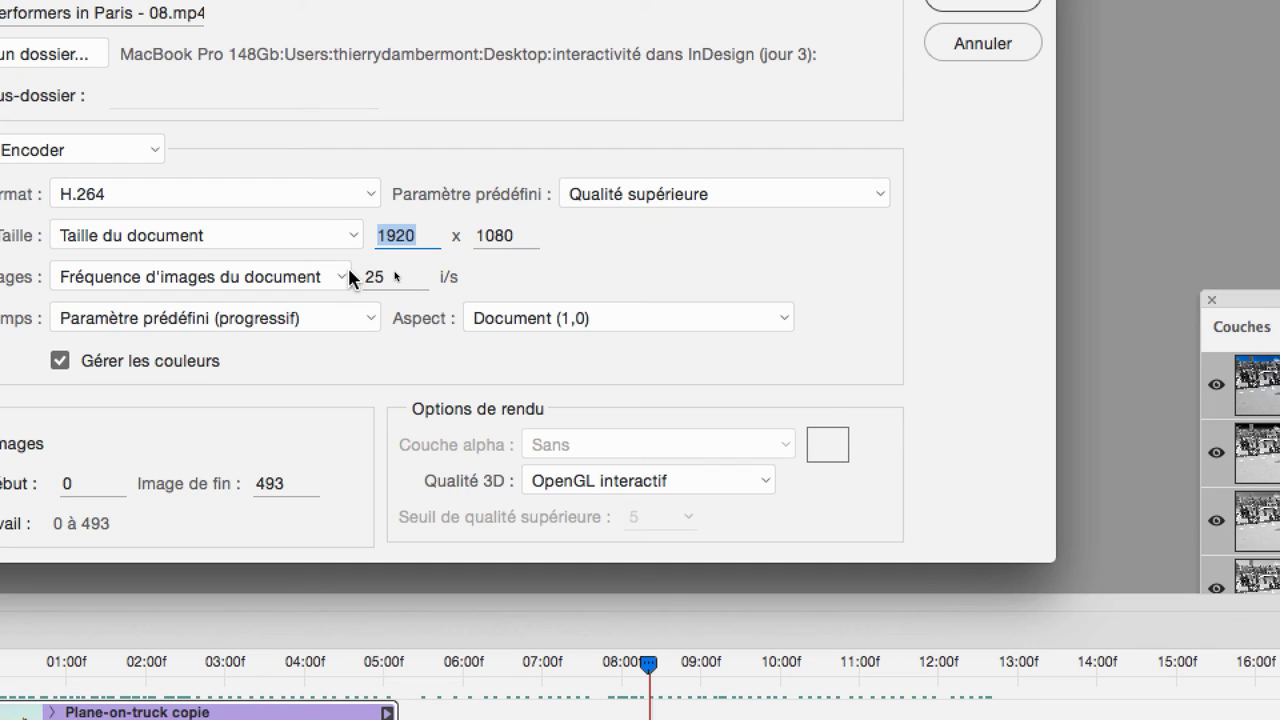
{"action": "type", "text": "960"}
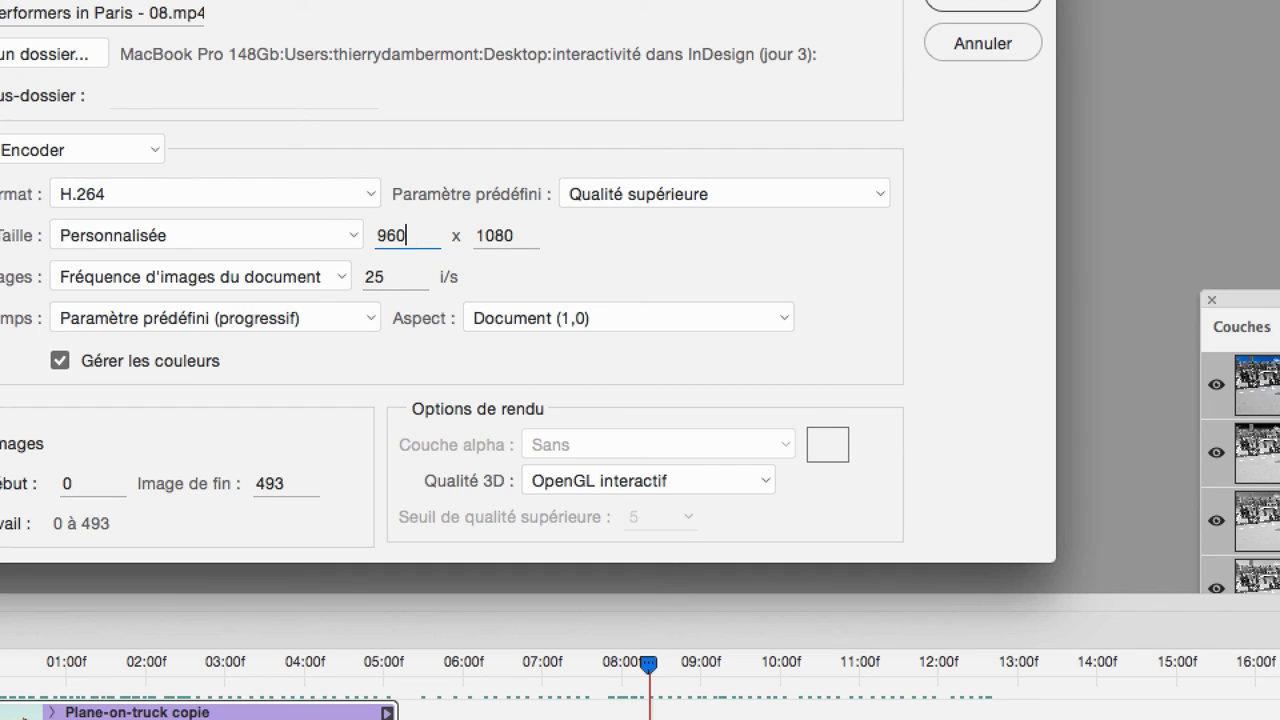
{"action": "key", "text": "Tab"}
{"action": "type", "text": "540"}
{"action": "key", "text": "Tab"}
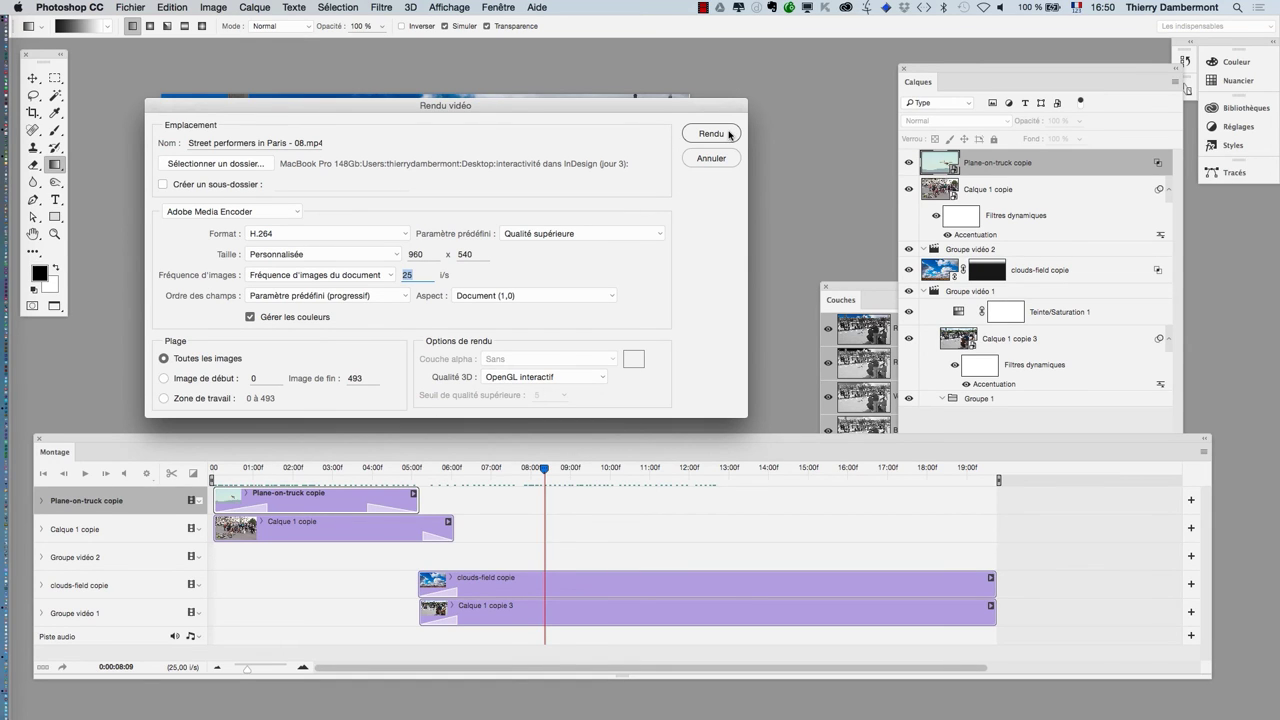
{"action": "left_click", "coordinate": [729, 134]}
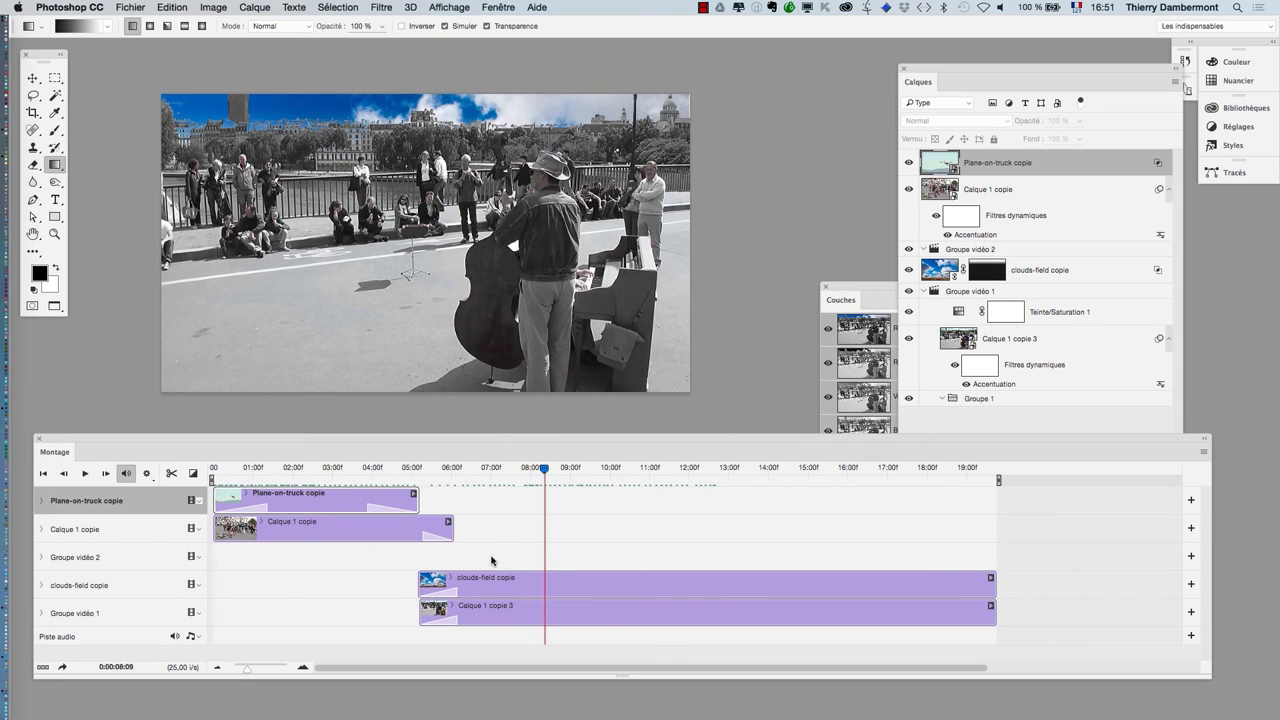
{"action": "key", "text": "super+Tab"}
{"action": "key", "text": "super+Tab"}
{"action": "key", "text": "super+Tab"}
Step: Open a new Finder window on the Desktop, sorted newest first by modification date
{"action": "key", "text": "super+Tab"}
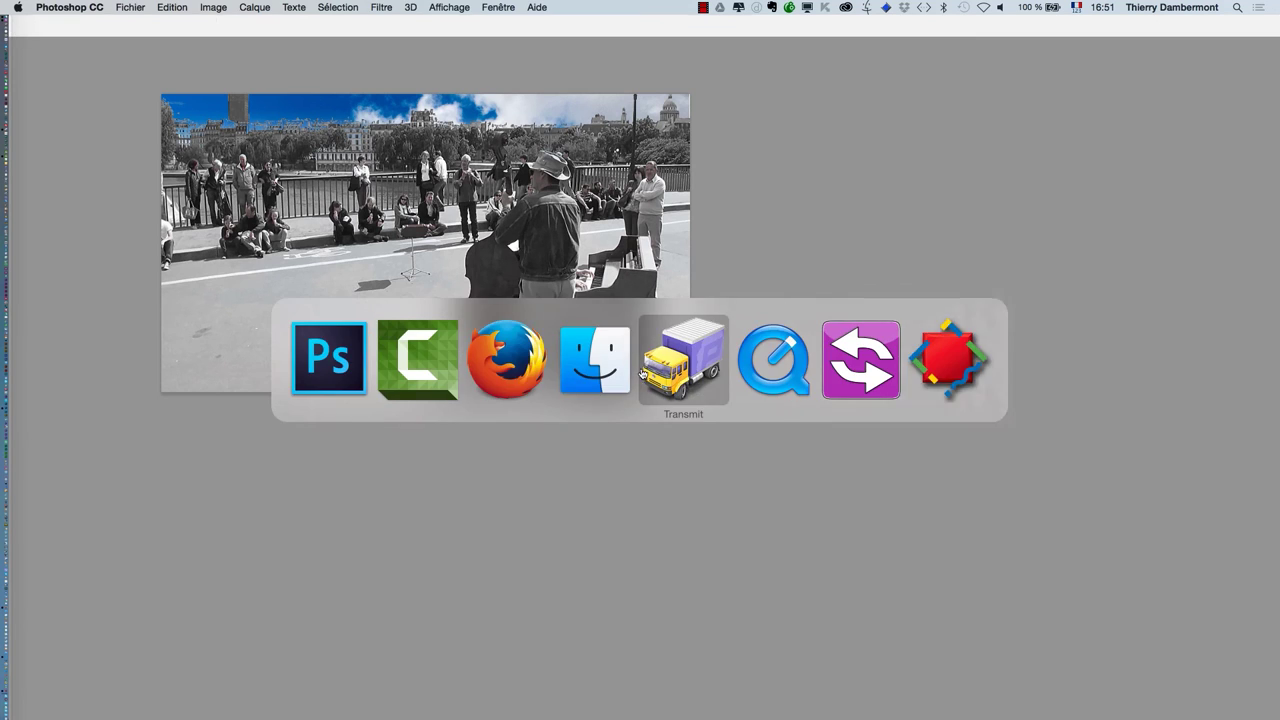
{"action": "key", "text": "super+Tab"}
{"action": "left_click", "coordinate": [92, 7]}
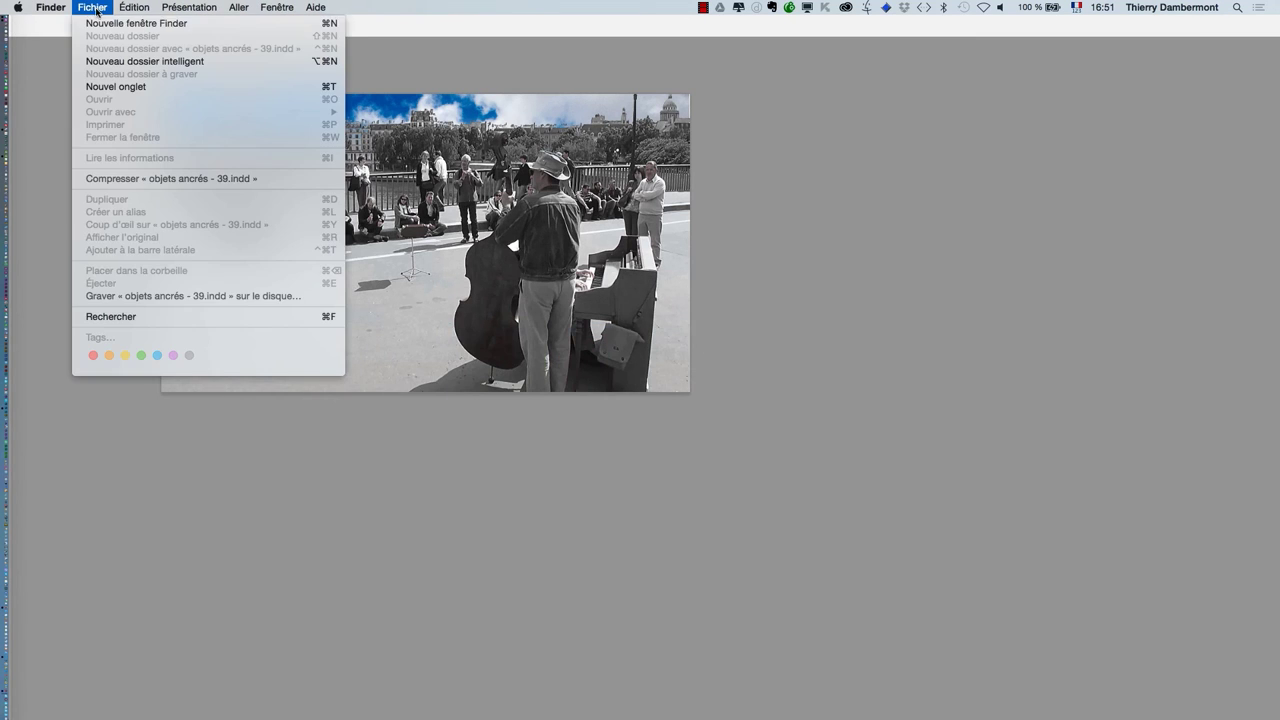
{"action": "left_click", "coordinate": [128, 23]}
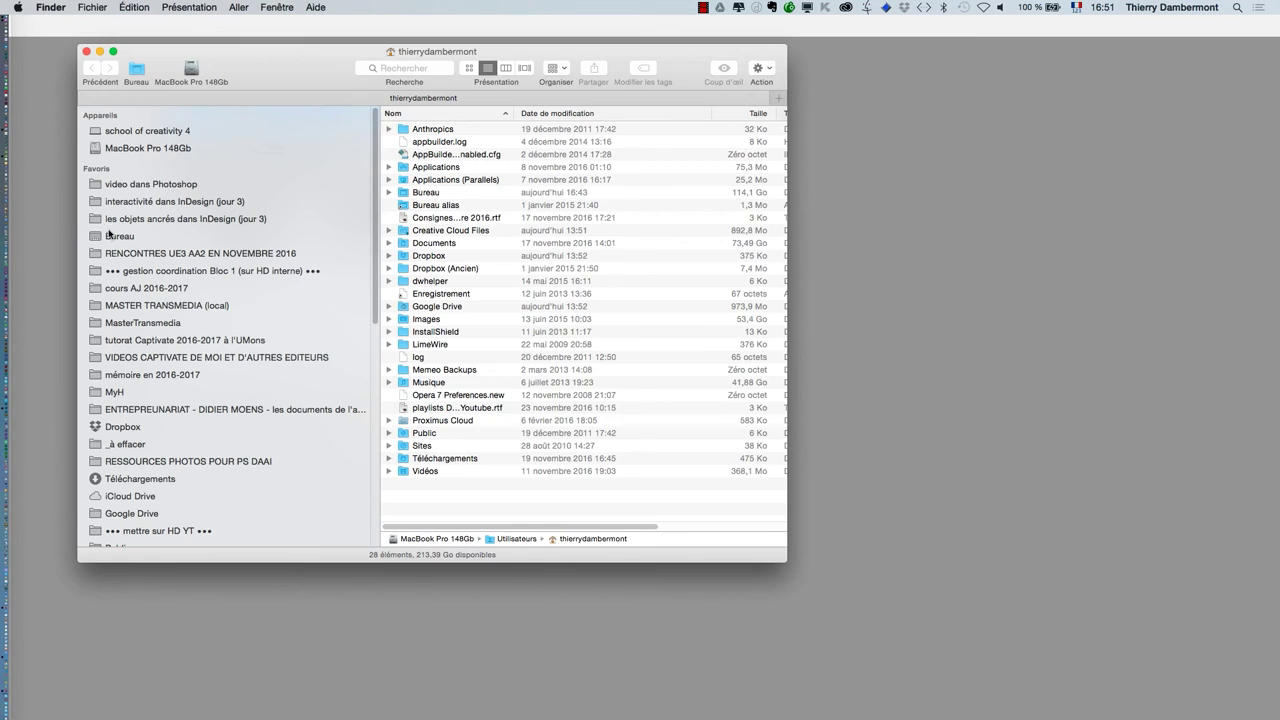
{"action": "left_click", "coordinate": [112, 236]}
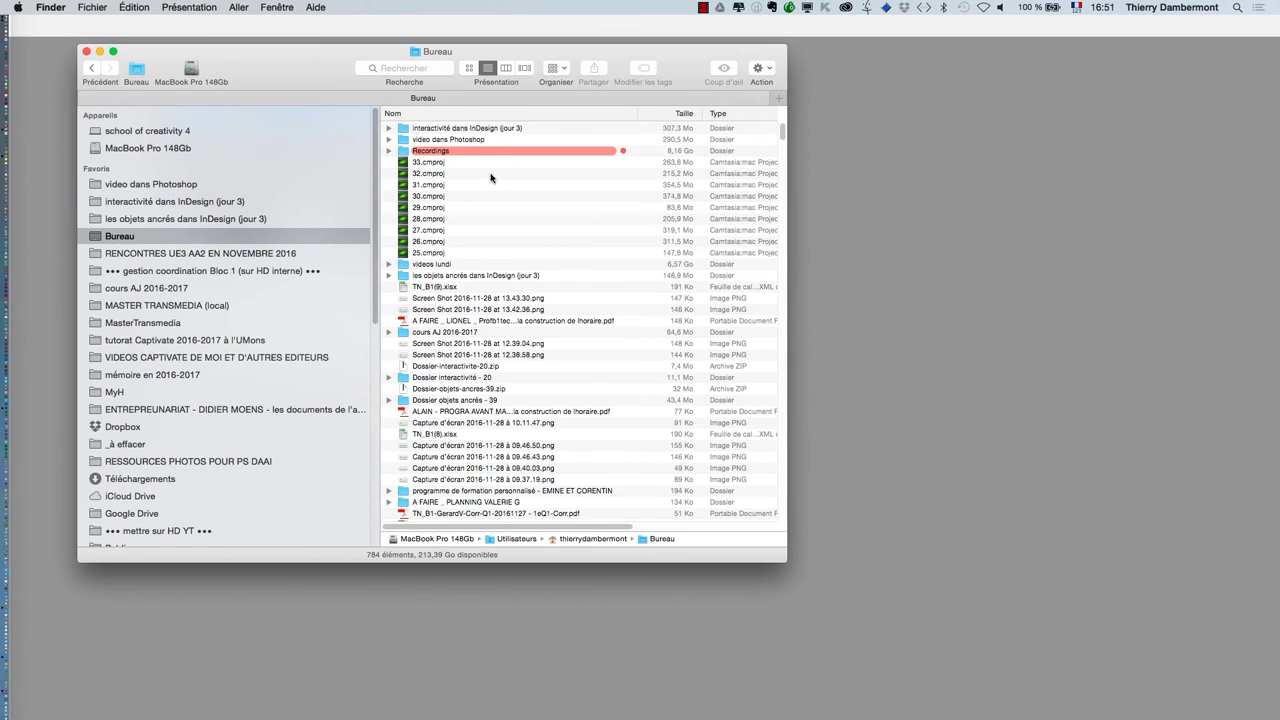
{"action": "mouse_move", "coordinate": [787, 558]}
{"action": "left_mouse_down"}
{"action": "mouse_move", "coordinate": [1012, 567]}
{"action": "mouse_move", "coordinate": [995, 567]}
{"action": "left_mouse_up"}
{"action": "left_click", "coordinate": [858, 115]}
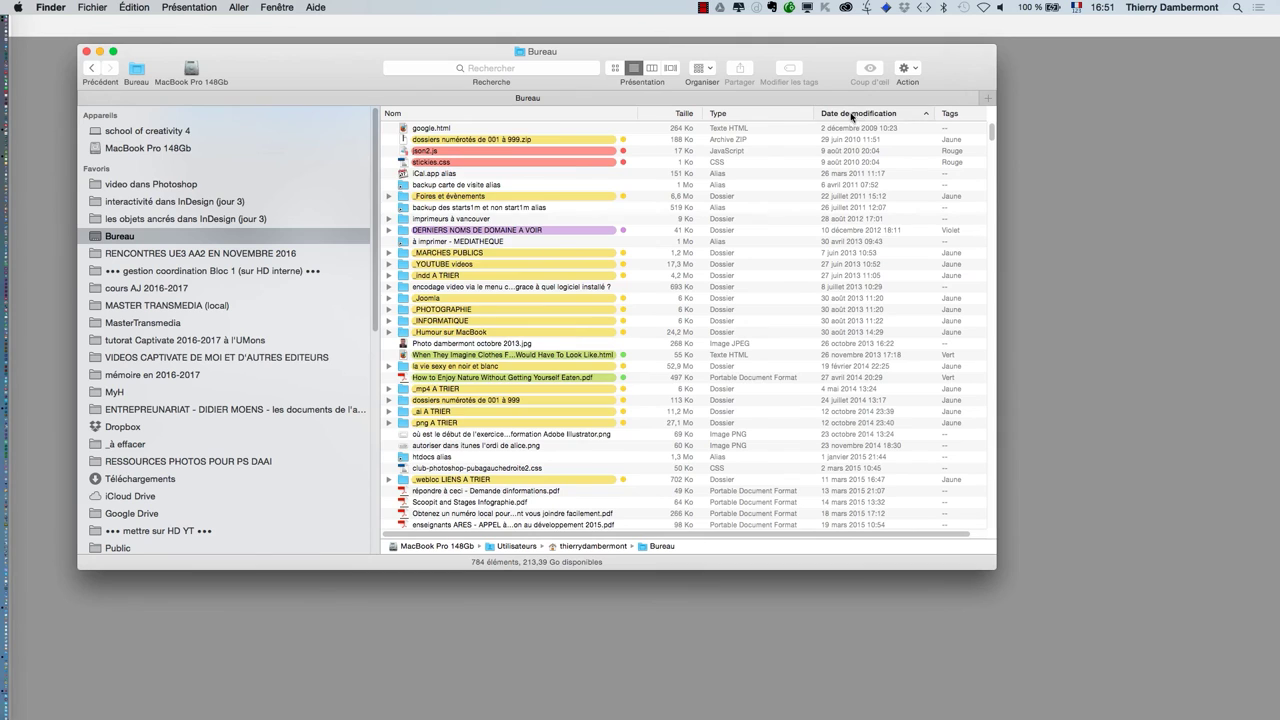
{"action": "left_click", "coordinate": [852, 116]}
Step: Open the interactivité dans InDesign (jour 3) folder and play Street performers in Paris - 08.mp4
{"action": "double_click", "coordinate": [494, 128]}
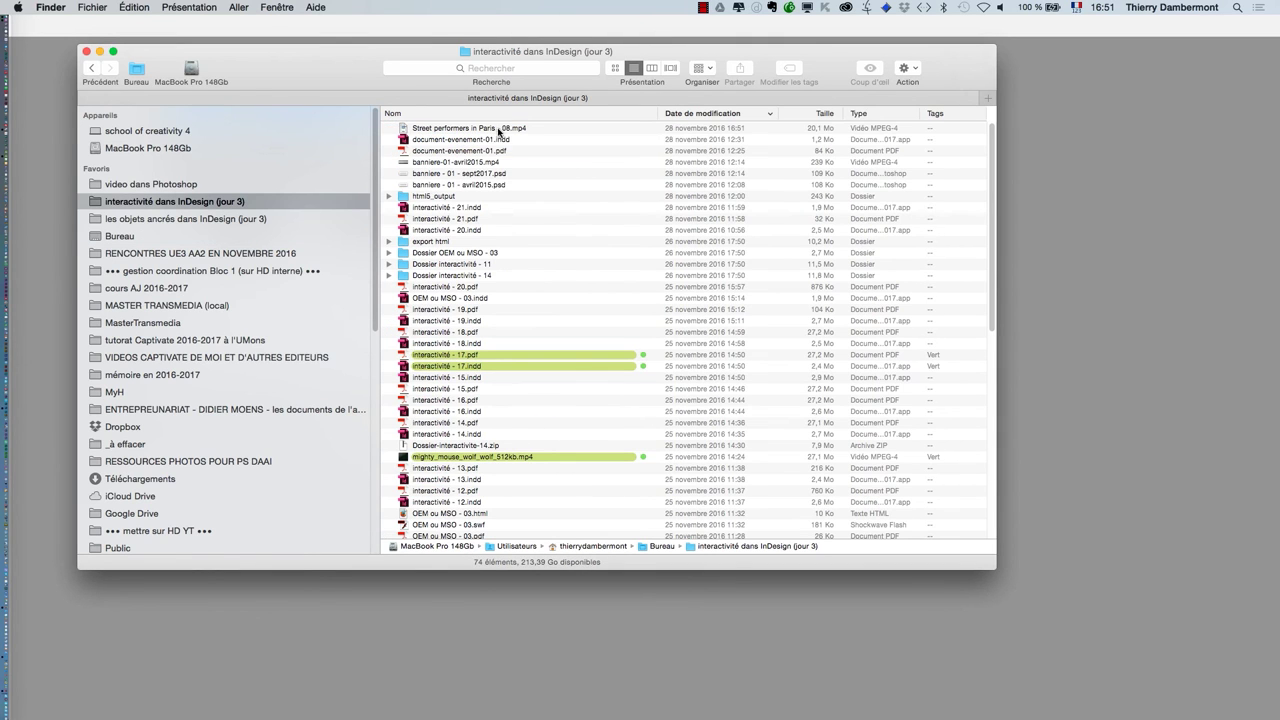
{"action": "left_click", "coordinate": [455, 130]}
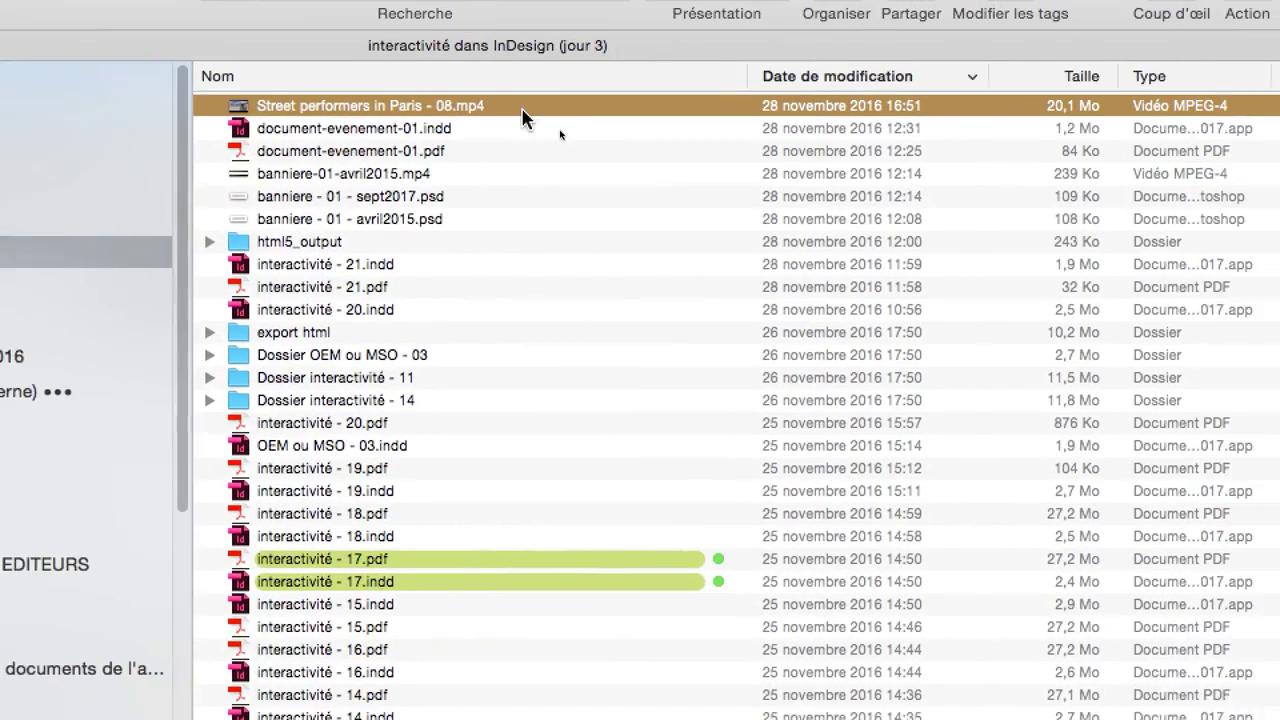
{"action": "double_click", "coordinate": [537, 108]}
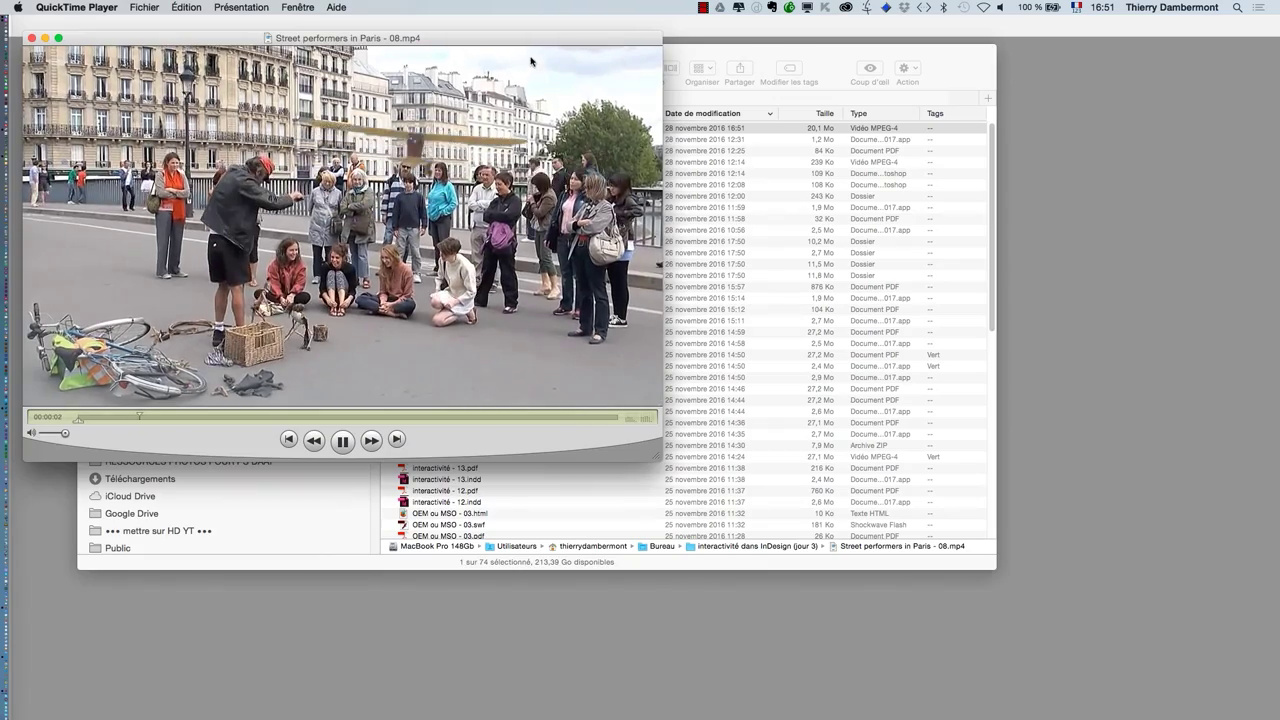
Step: Center the QuickTime window to watch the rendered 08 MP4, then close the player
{"action": "left_click_drag", "start_coordinate": [535, 38], "coordinate": [770, 136]}
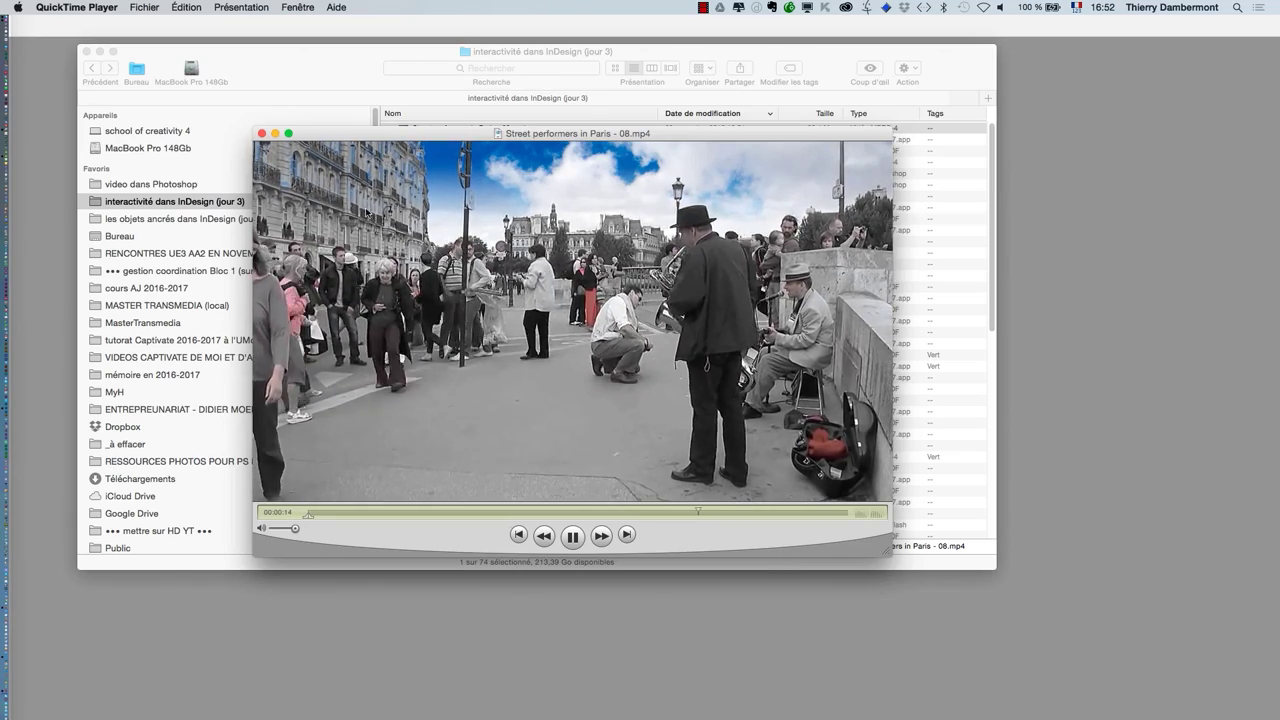
{"action": "left_click", "coordinate": [262, 134]}
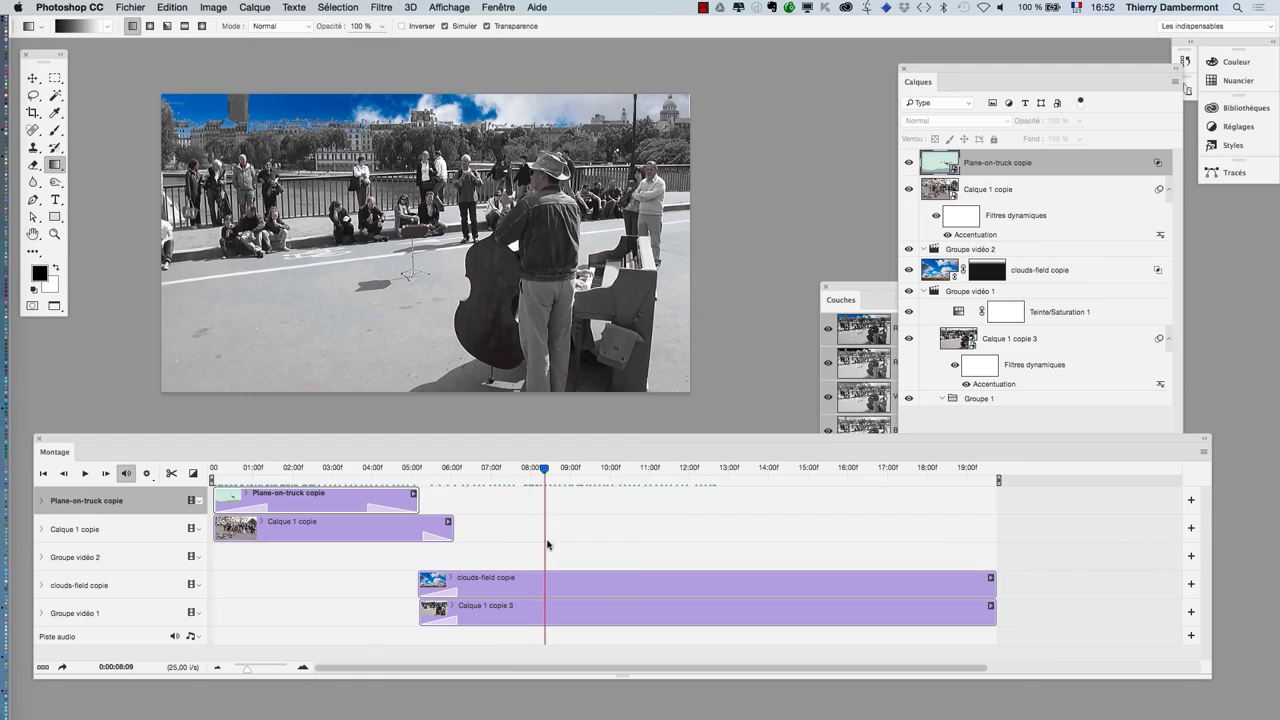
Step: Duplicate Teinte/Saturation 1 above Calque 1 copie, clip it, and move it to the start
{"action": "left_click", "coordinate": [334, 470]}
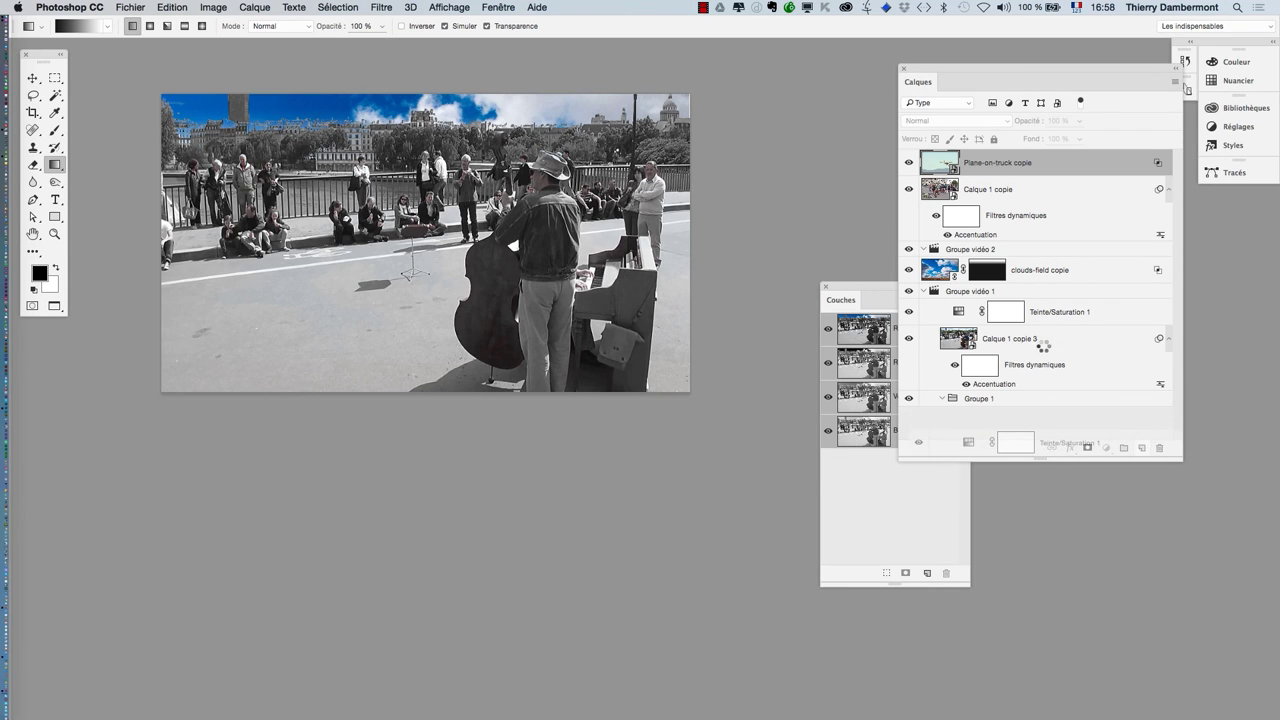
{"action": "left_click_drag", "start_coordinate": [1043, 345], "coordinate": [980, 205]}
{"action": "left_click", "coordinate": [980, 202], "text": "alt"}
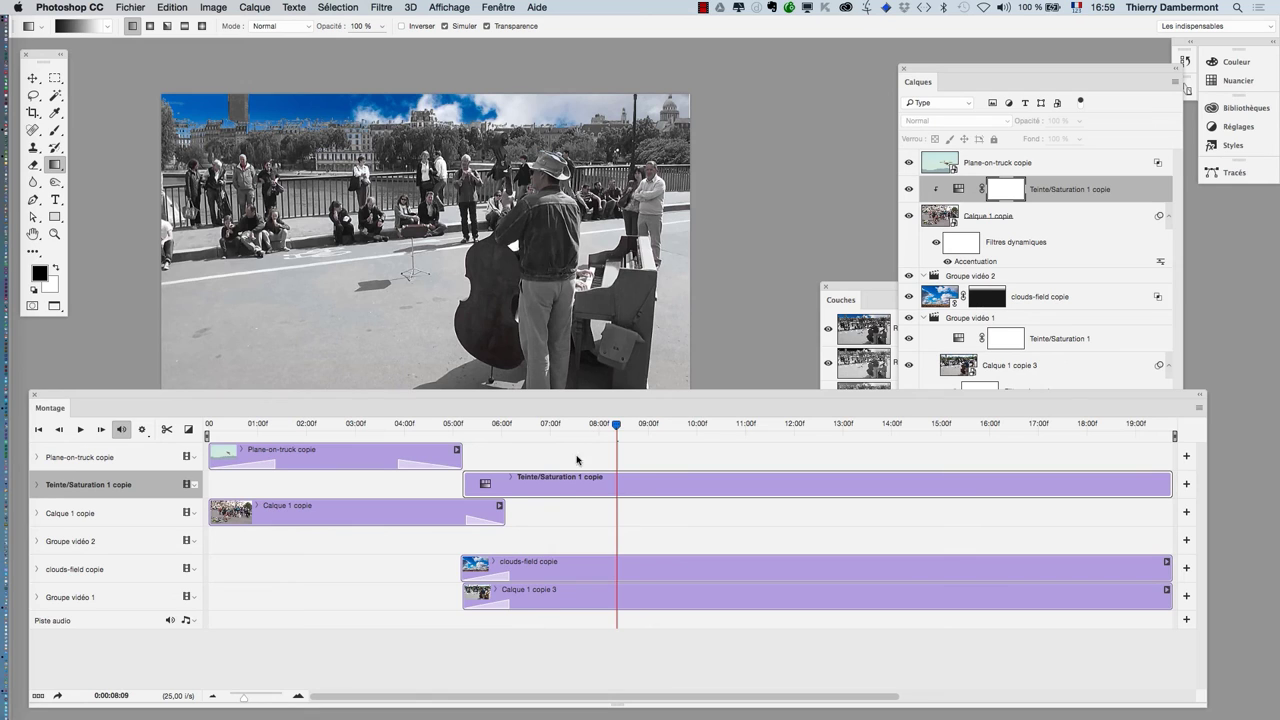
{"action": "left_click_drag", "start_coordinate": [436, 432], "coordinate": [368, 448]}
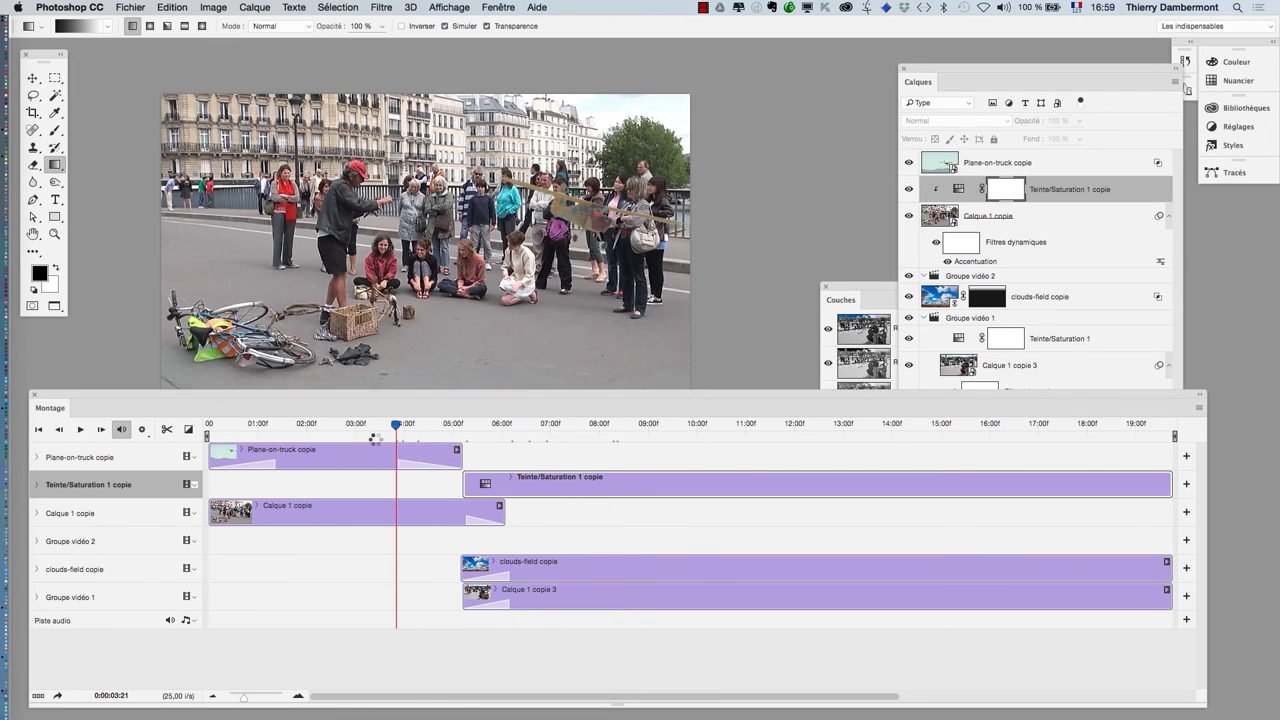
{"action": "left_click_drag", "start_coordinate": [470, 483], "coordinate": [217, 483]}
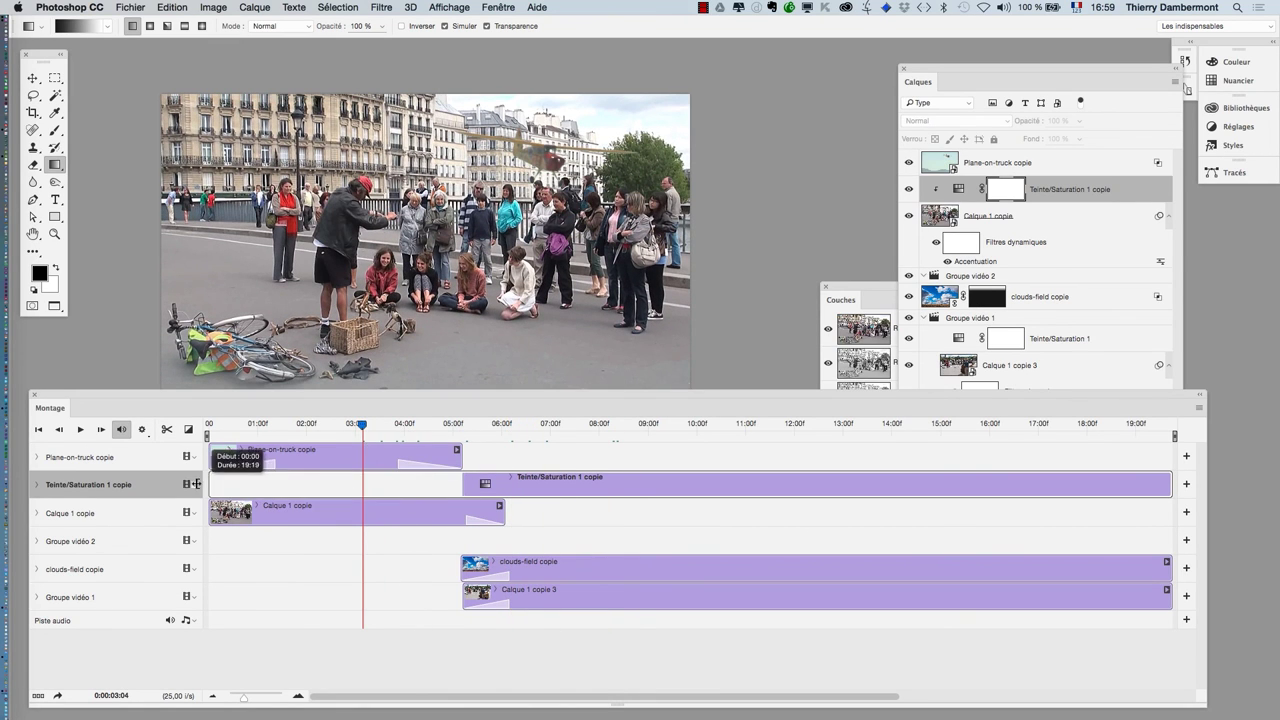
{"action": "left_click", "coordinate": [375, 424]}
{"action": "mouse_move", "coordinate": [384, 424]}
{"action": "left_mouse_down"}
{"action": "mouse_move", "coordinate": [409, 426]}
{"action": "mouse_move", "coordinate": [357, 432]}
{"action": "left_mouse_up"}
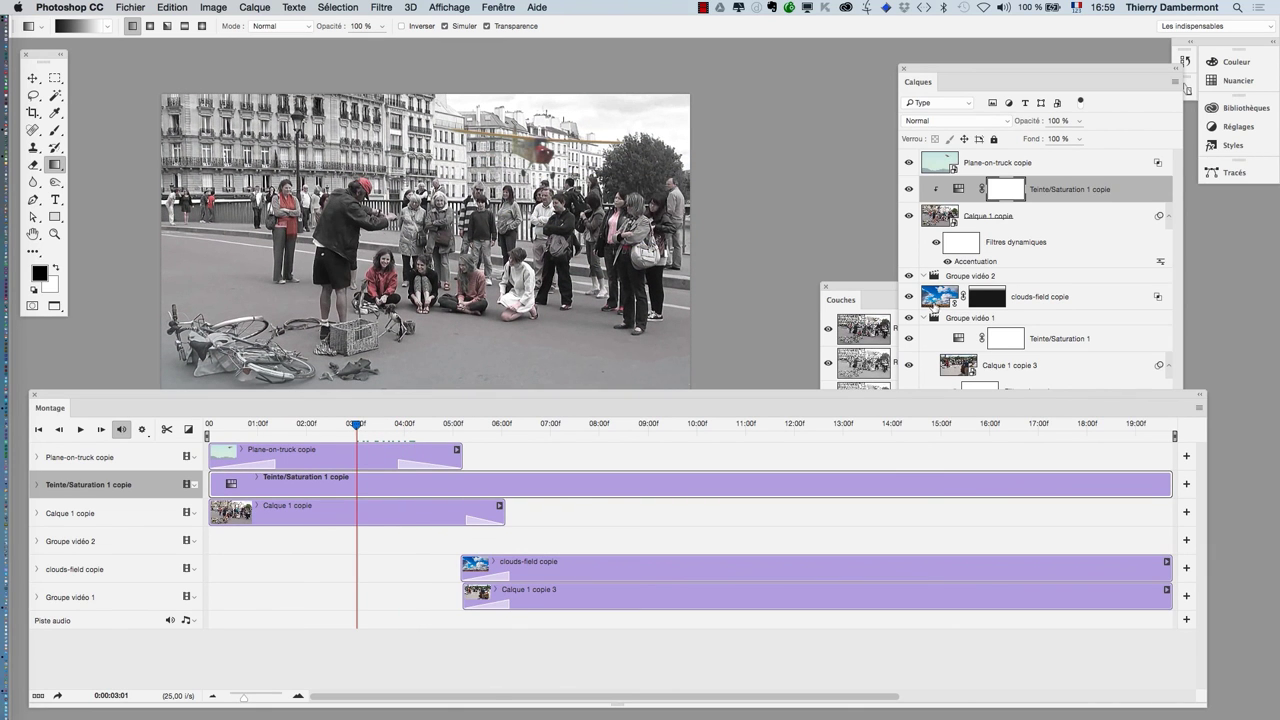
Step: Duplicate clouds-field copie above the adjustment copy, start it at 00, and trim it to the plane clip
{"action": "left_click", "coordinate": [943, 299]}
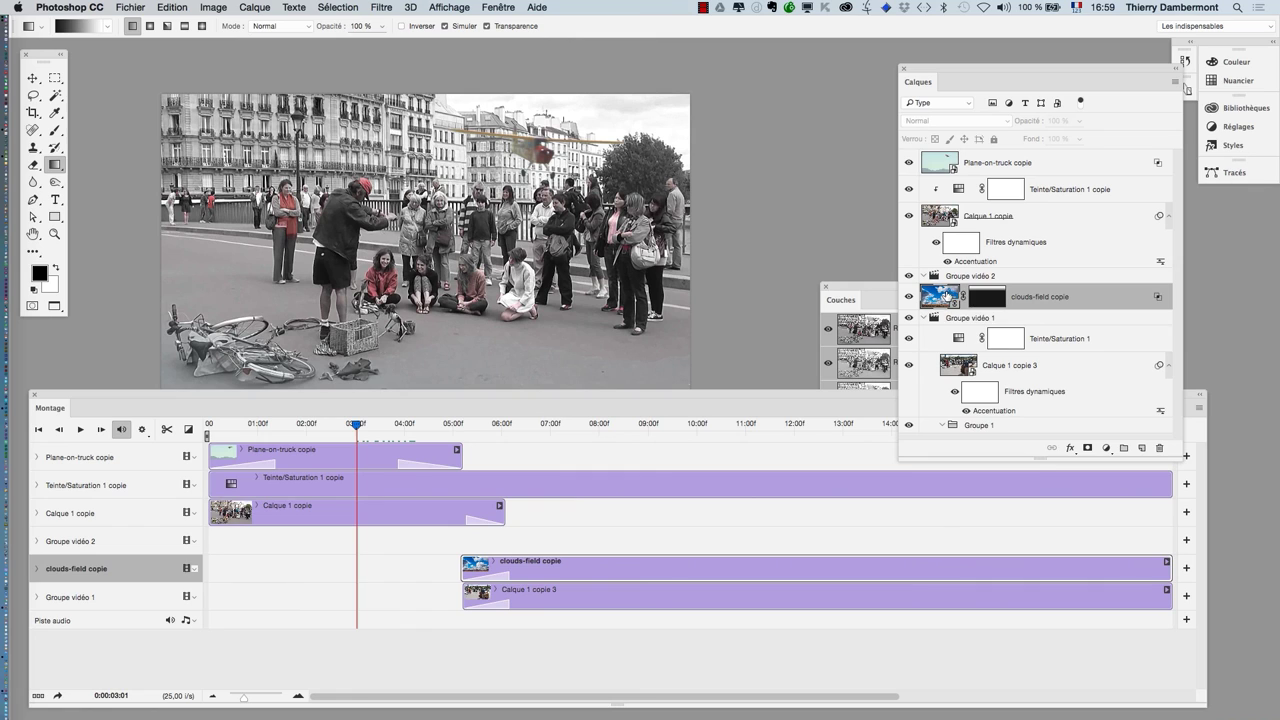
{"action": "left_click_drag", "start_coordinate": [946, 296], "coordinate": [1141, 448]}
{"action": "mouse_move", "coordinate": [937, 291]}
{"action": "left_mouse_down"}
{"action": "mouse_move", "coordinate": [933, 199]}
{"action": "mouse_move", "coordinate": [935, 214]}
{"action": "mouse_move", "coordinate": [945, 180]}
{"action": "left_mouse_up"}
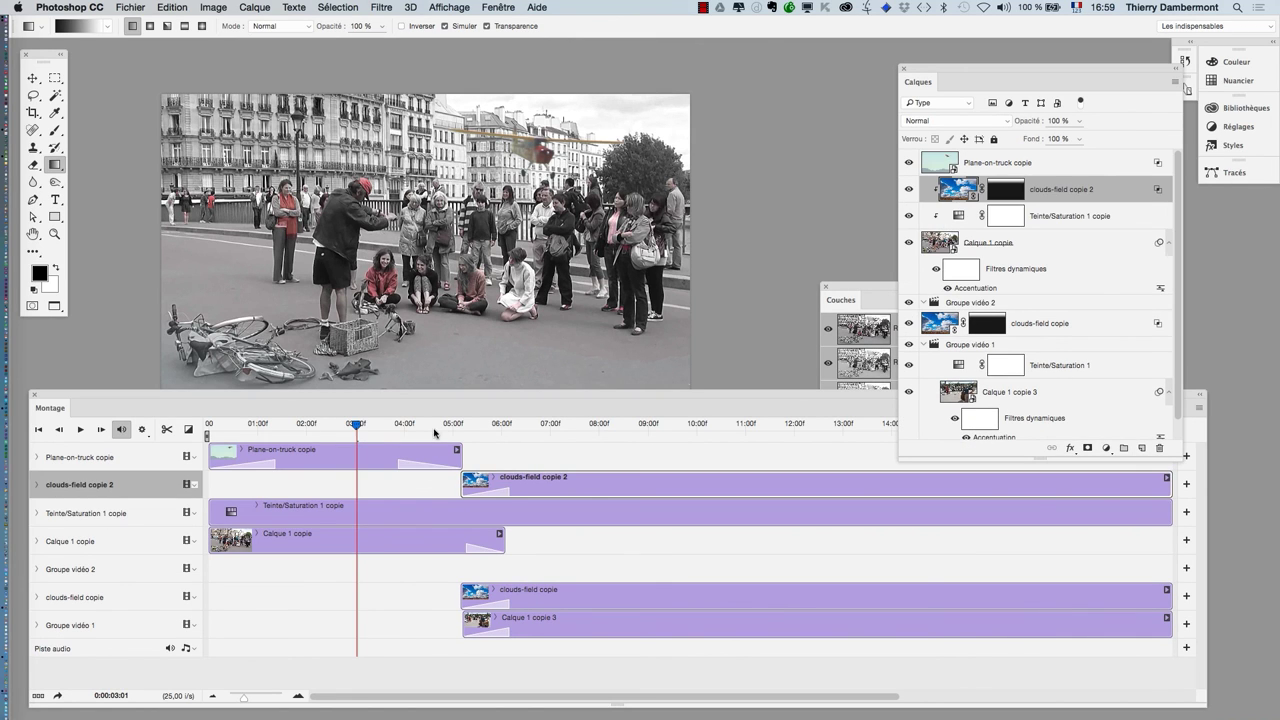
{"action": "left_click", "coordinate": [380, 424]}
{"action": "left_click_drag", "start_coordinate": [465, 485], "coordinate": [209, 489]}
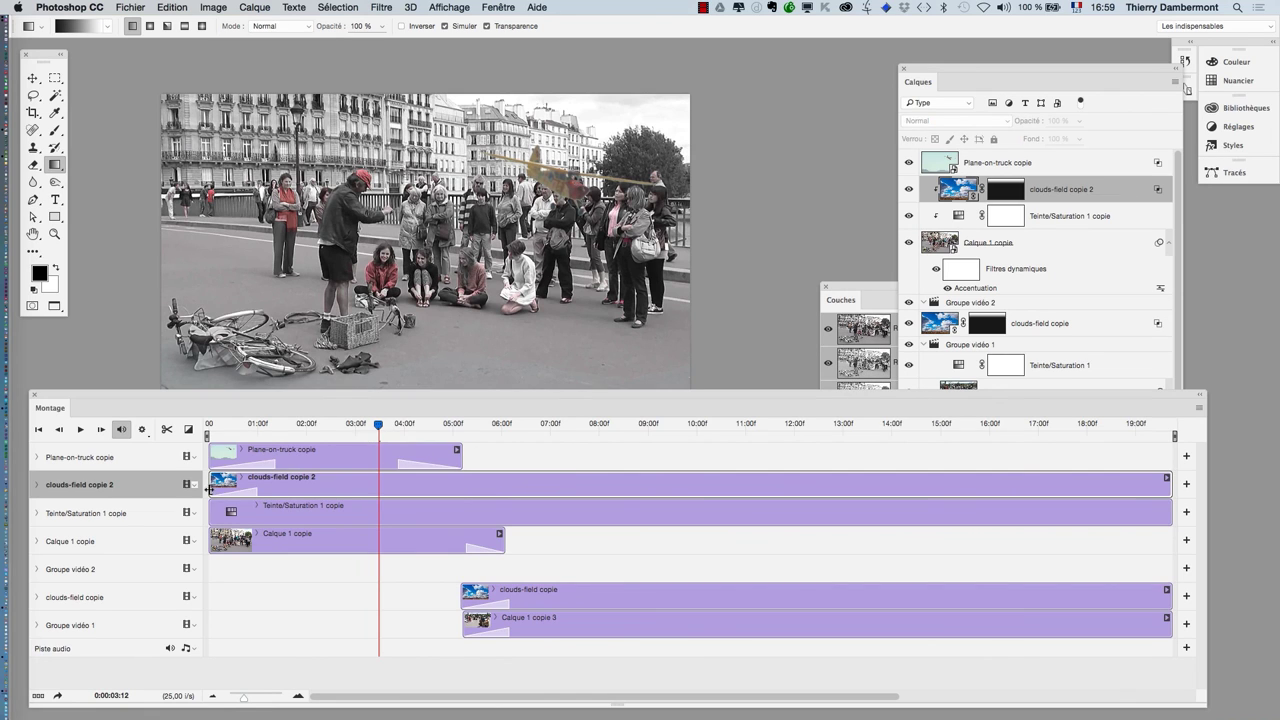
{"action": "left_click_drag", "start_coordinate": [243, 697], "coordinate": [237, 697]}
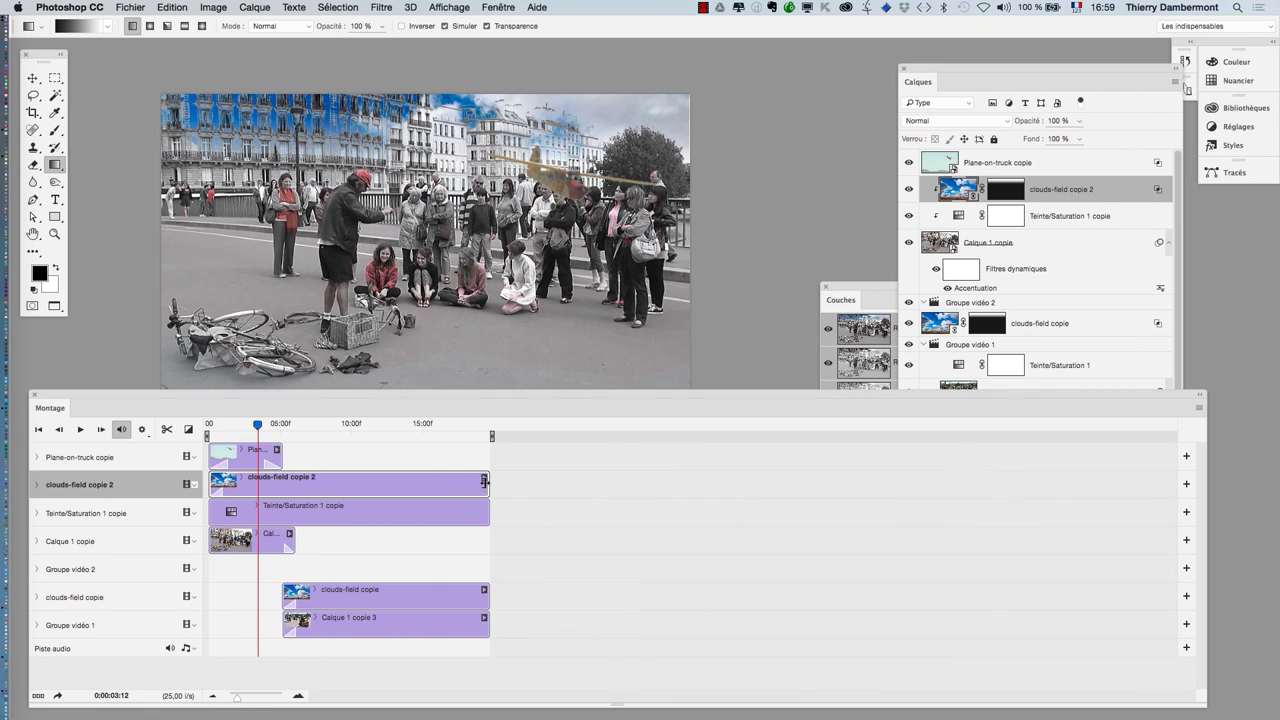
{"action": "left_click_drag", "start_coordinate": [484, 482], "coordinate": [294, 484]}
Step: Trim Teinte/Saturation 1 copie to end with the plane clip
{"action": "left_click", "coordinate": [437, 505]}
{"action": "left_click_drag", "start_coordinate": [489, 513], "coordinate": [294, 513]}
{"action": "mouse_move", "coordinate": [258, 424]}
{"action": "left_mouse_down"}
{"action": "mouse_move", "coordinate": [285, 432]}
{"action": "mouse_move", "coordinate": [269, 428]}
{"action": "left_mouse_up"}
Step: Save the project as Street performers in Paris - 09.psd
{"action": "left_click", "coordinate": [130, 7]}
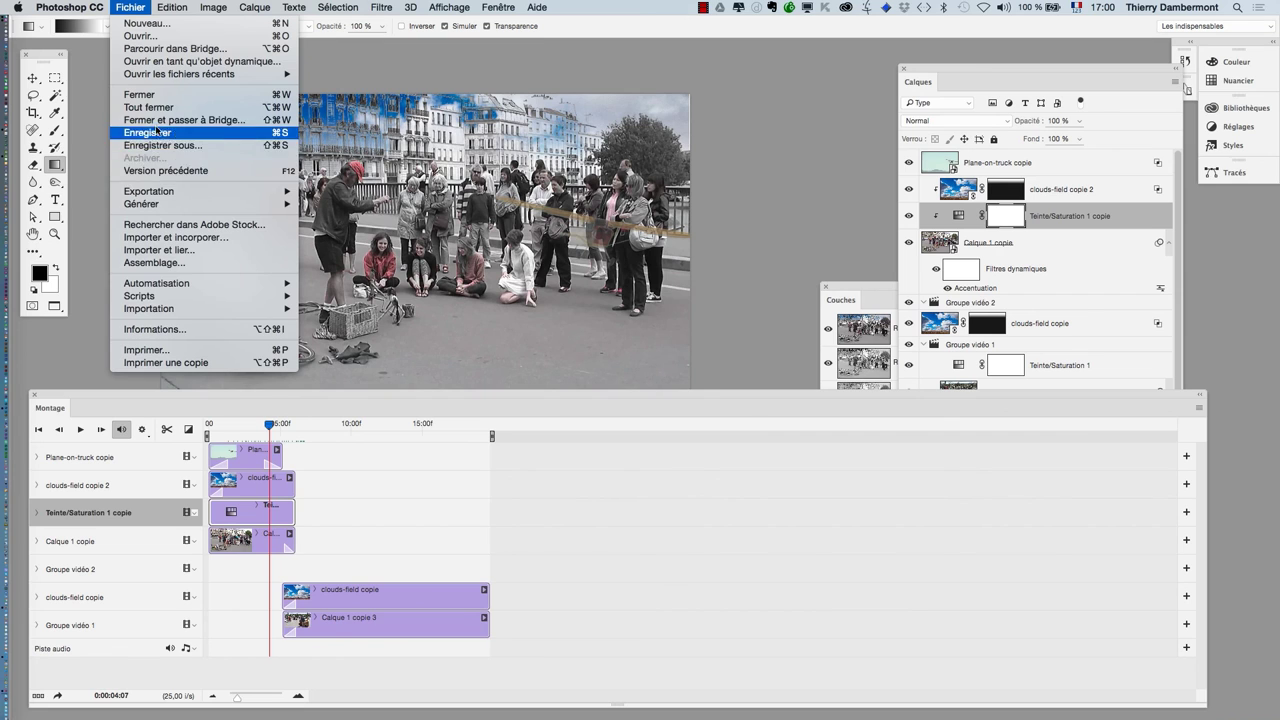
{"action": "left_click", "coordinate": [150, 145]}
{"action": "type", "text": "9"}
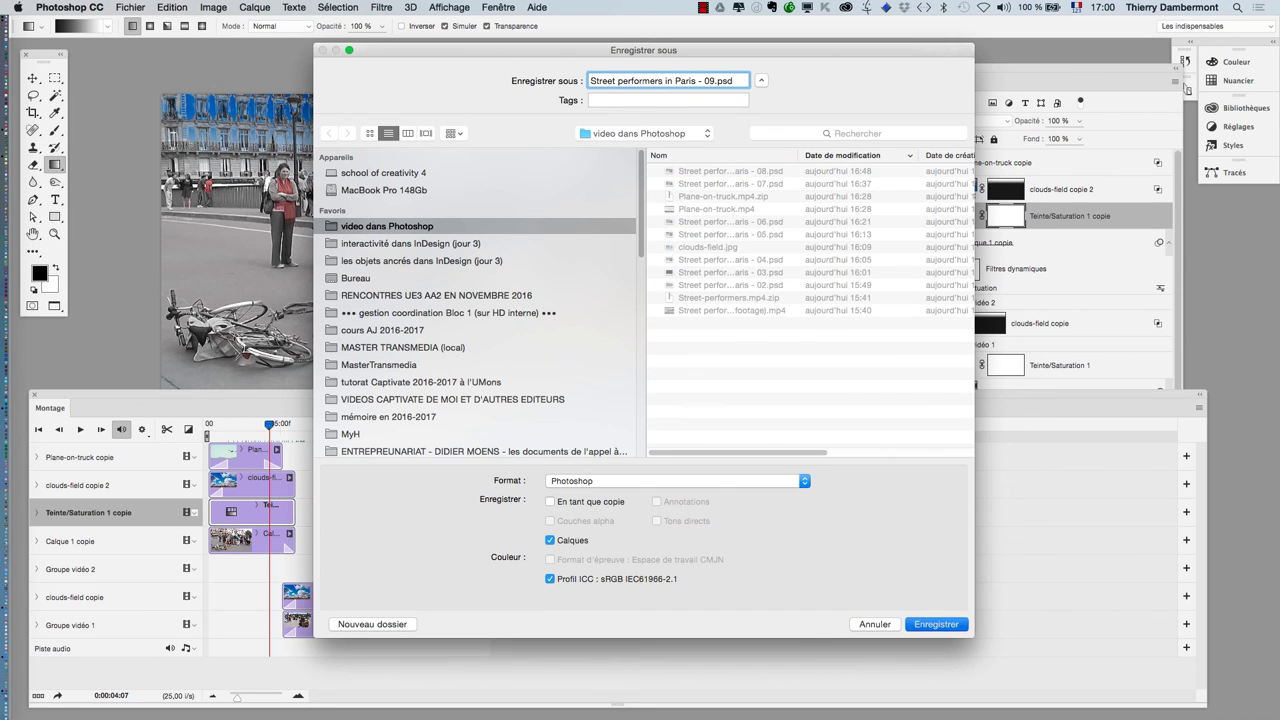
{"action": "key", "text": "Return"}
Step: Render Street performers in Paris - 10.mp4 at 960×540
{"action": "left_click", "coordinate": [130, 7]}
{"action": "mouse_move", "coordinate": [149, 191]}
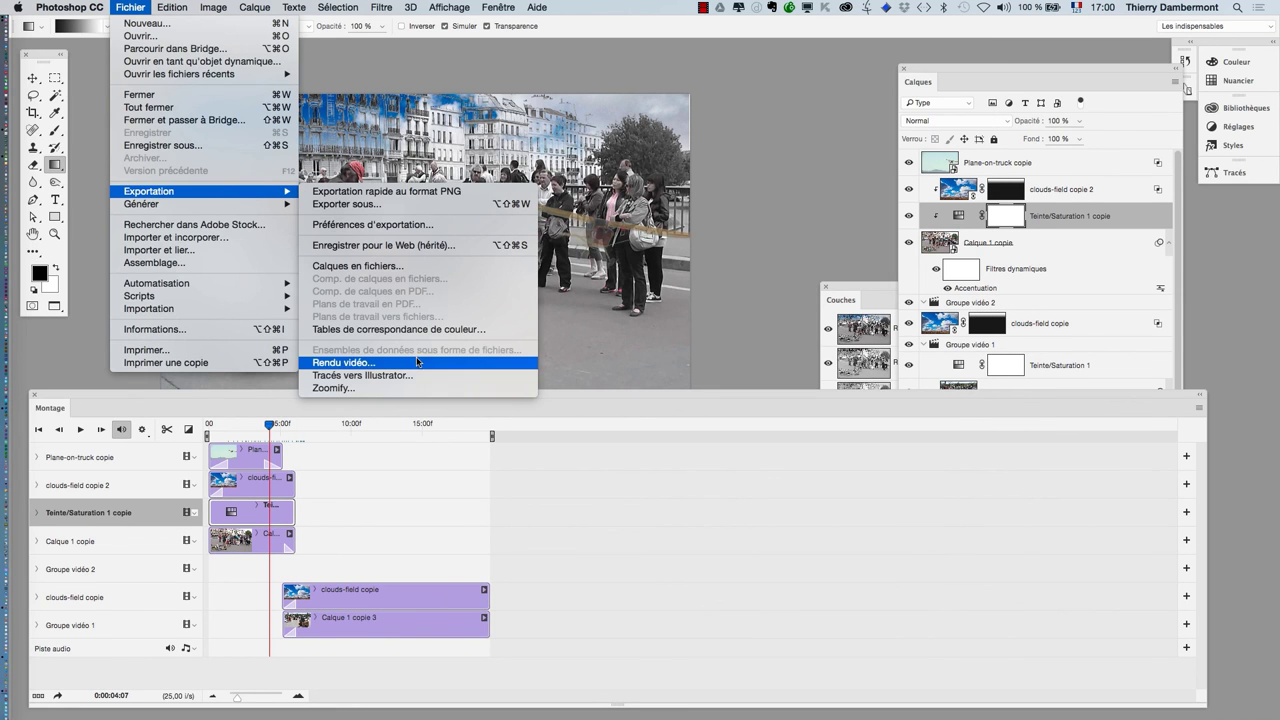
{"action": "left_click", "coordinate": [418, 361]}
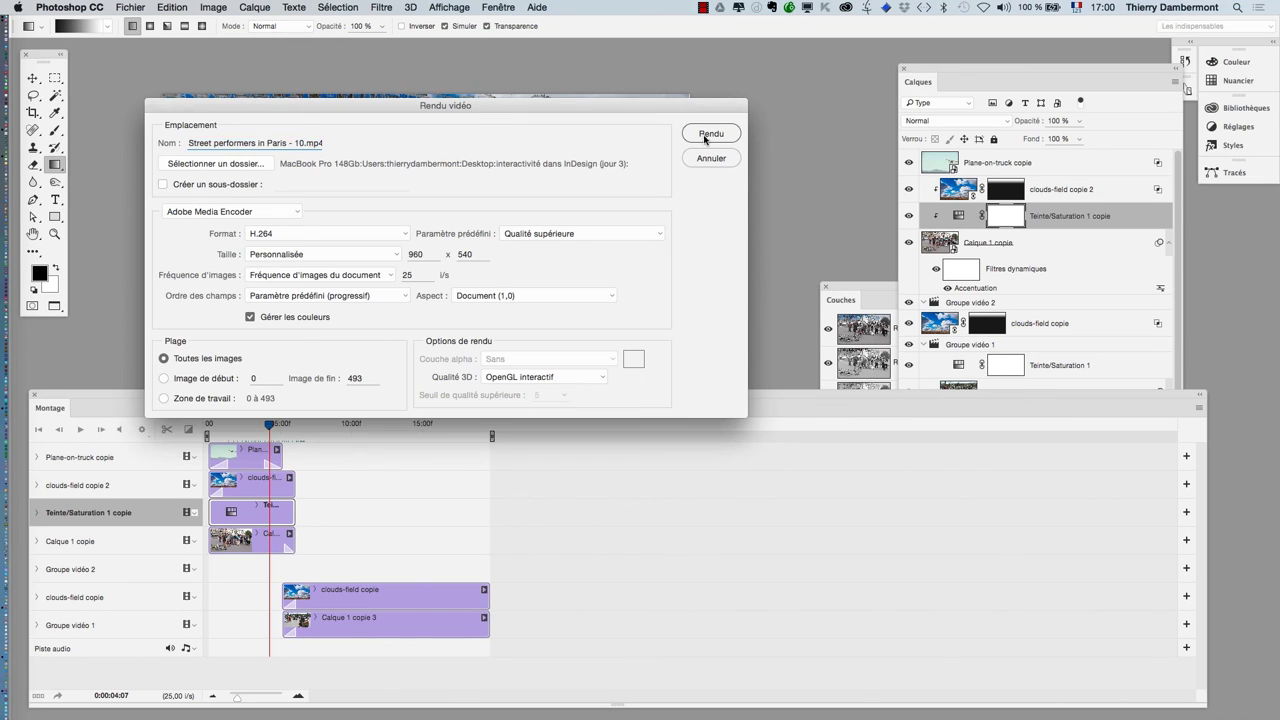
{"action": "left_click", "coordinate": [704, 134]}
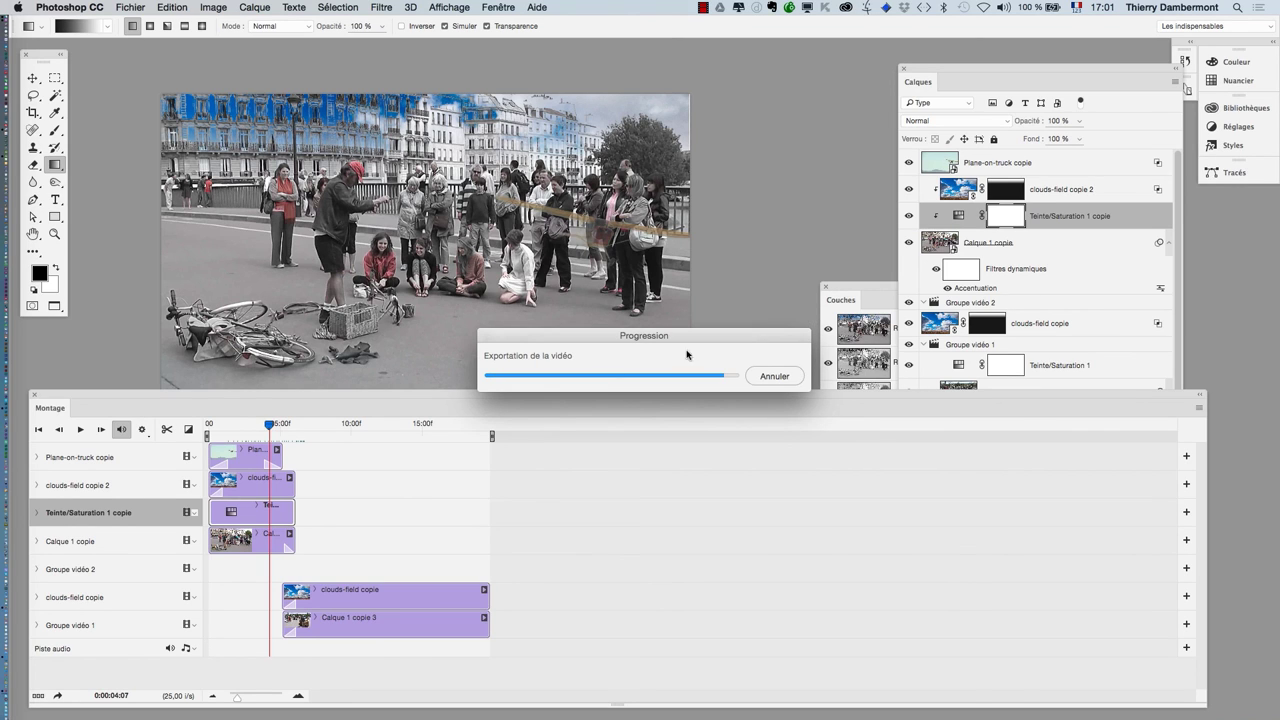
Step: Switch to Finder and select the new Street performers in Paris - 10.mp4
{"action": "key", "text": "super+Tab"}
{"action": "left_click", "coordinate": [443, 374]}
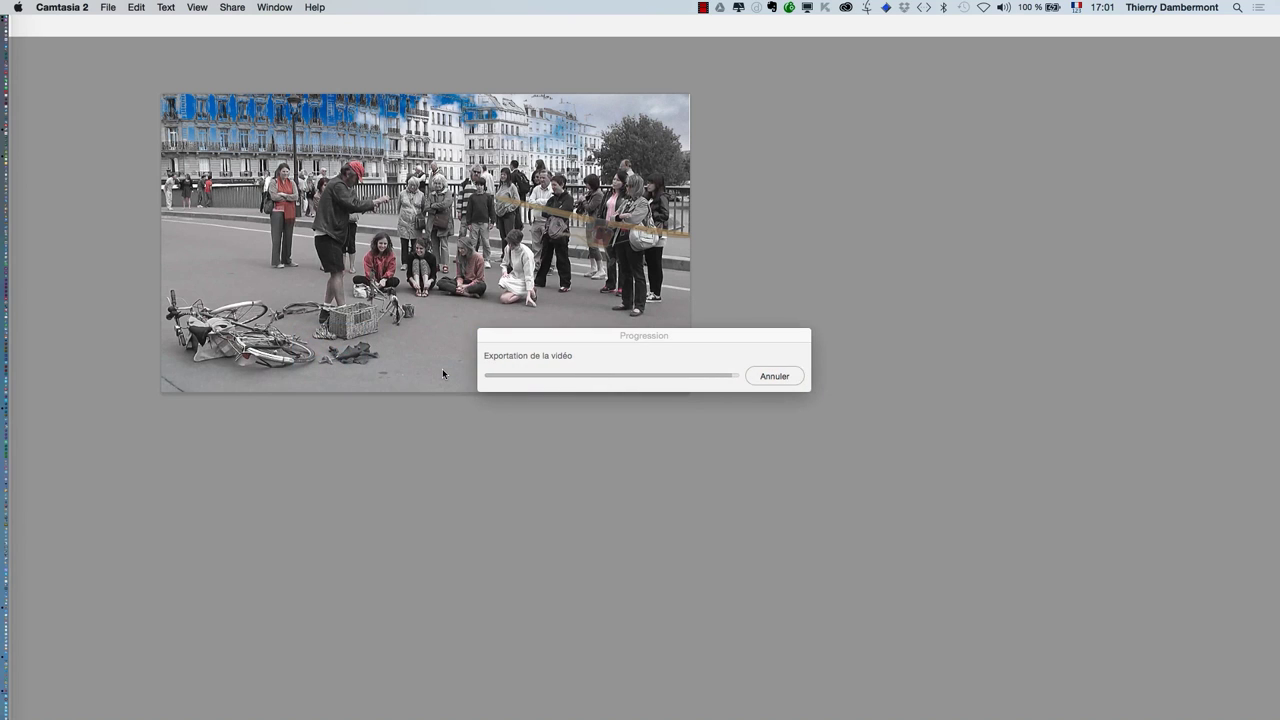
{"action": "key", "text": "super+Tab"}
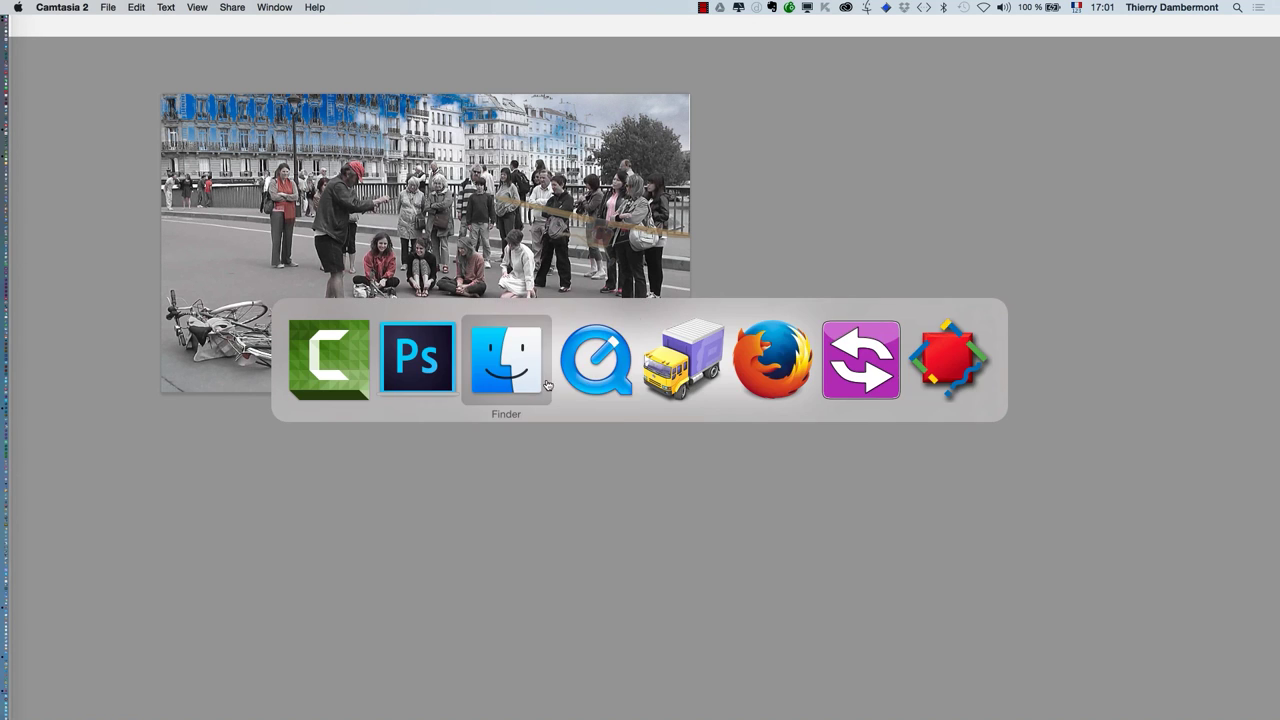
{"action": "left_click", "coordinate": [539, 334]}
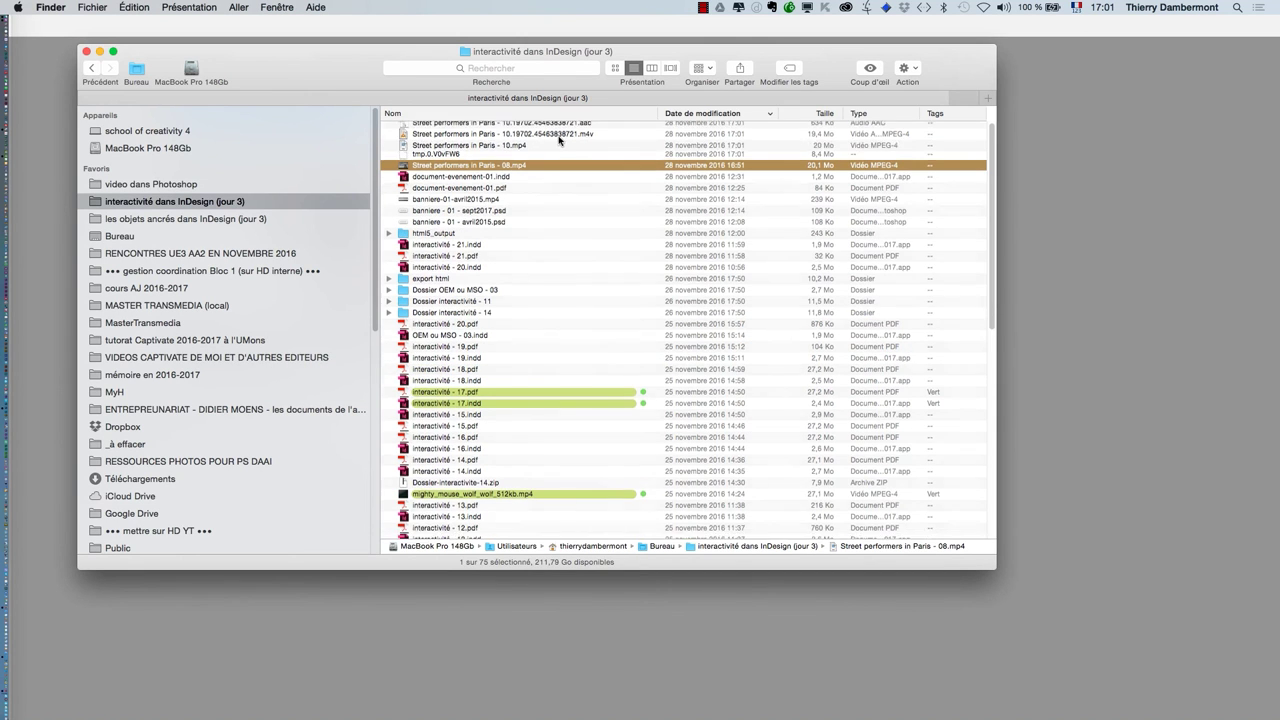
{"action": "left_click", "coordinate": [553, 128]}
Step: Open Street performers in Paris - 10.mp4 in QuickTime Player and switch to full-screen mode
{"action": "double_click", "coordinate": [553, 128]}
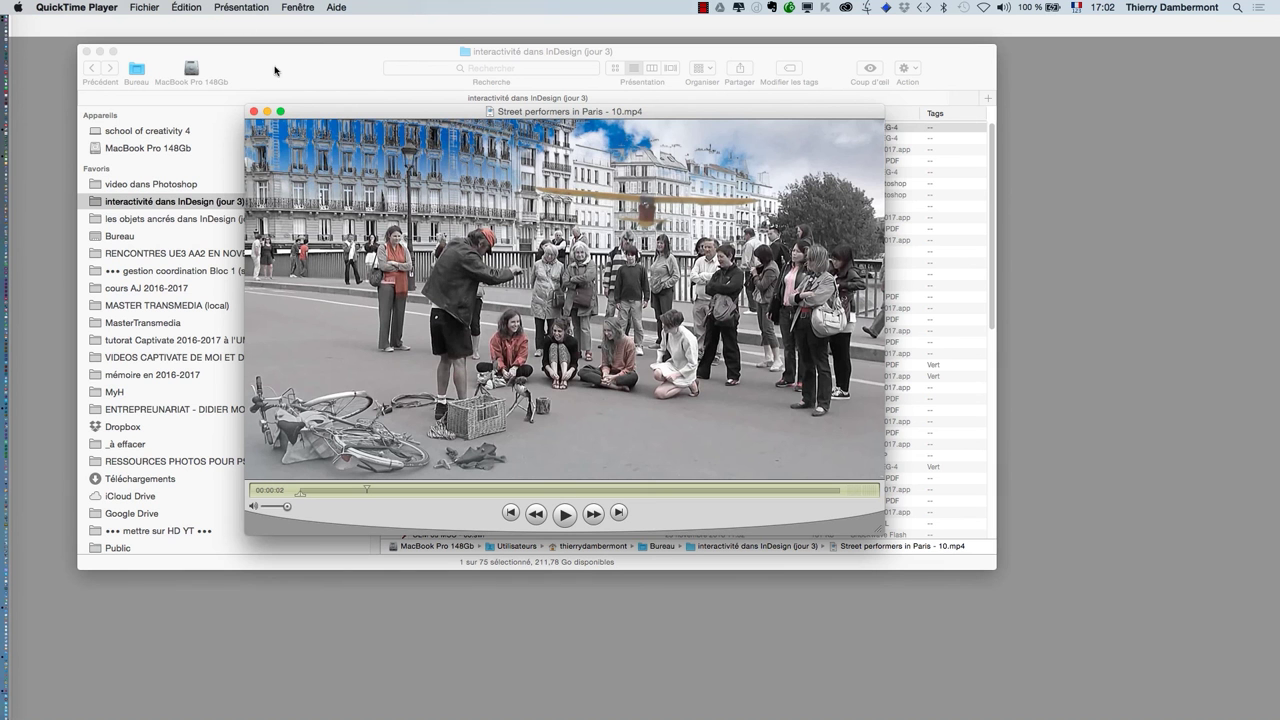
{"action": "left_click", "coordinate": [241, 7]}
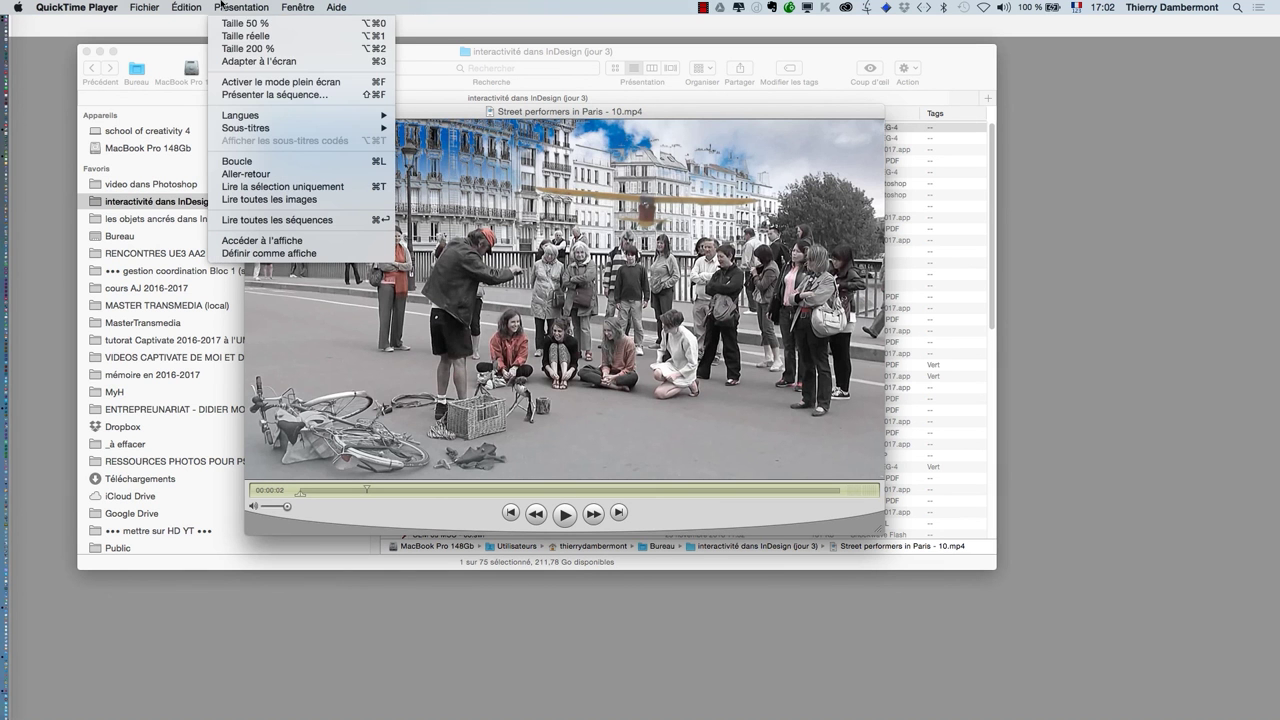
{"action": "left_click", "coordinate": [265, 89]}
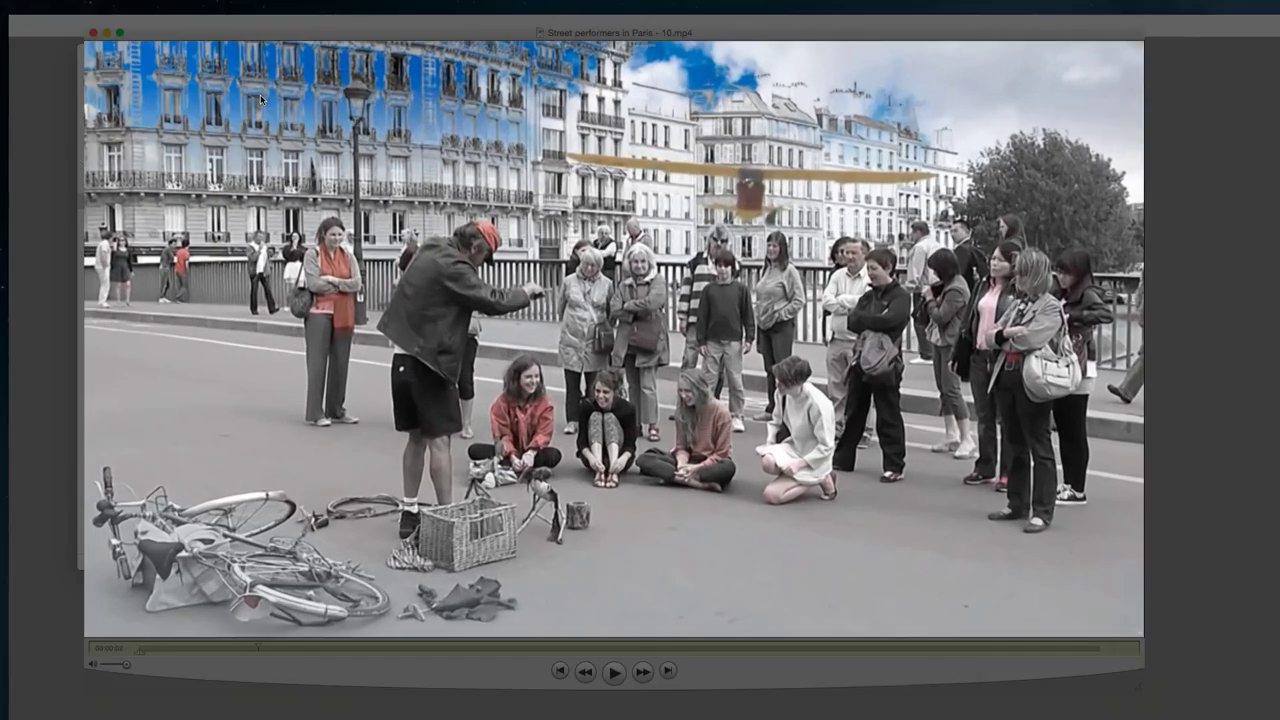